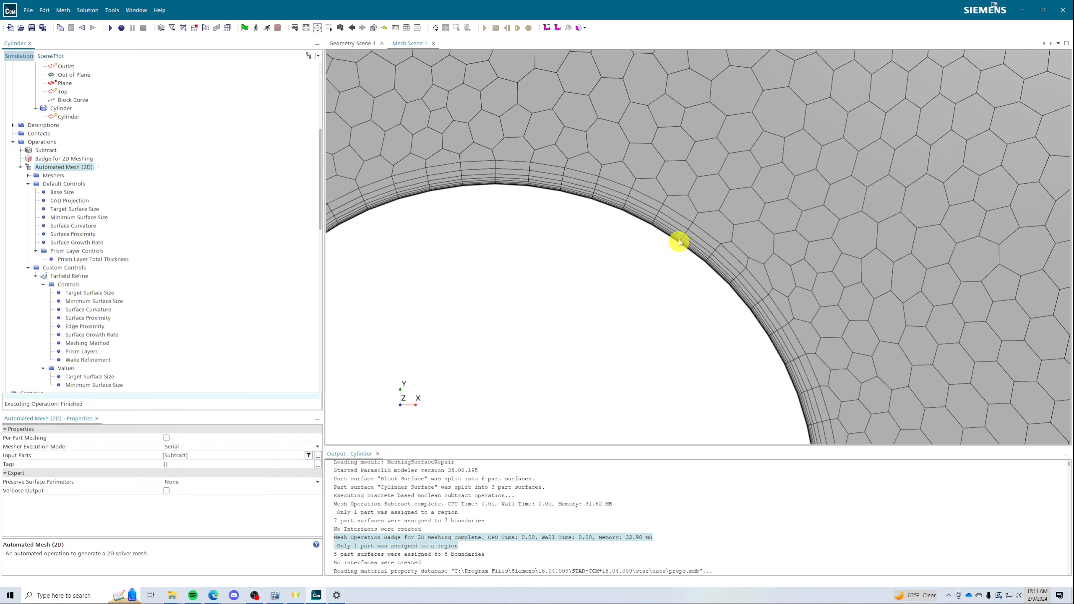
- Examine the prism layers and cell size transition around the cylinder and across the domain in the mesh scene
{"action": "scroll", "coordinate": [736, 164], "scroll_direction": "down", "scroll_amount": 1}
{"action": "scroll", "coordinate": [736, 164], "scroll_direction": "down", "scroll_amount": 2}
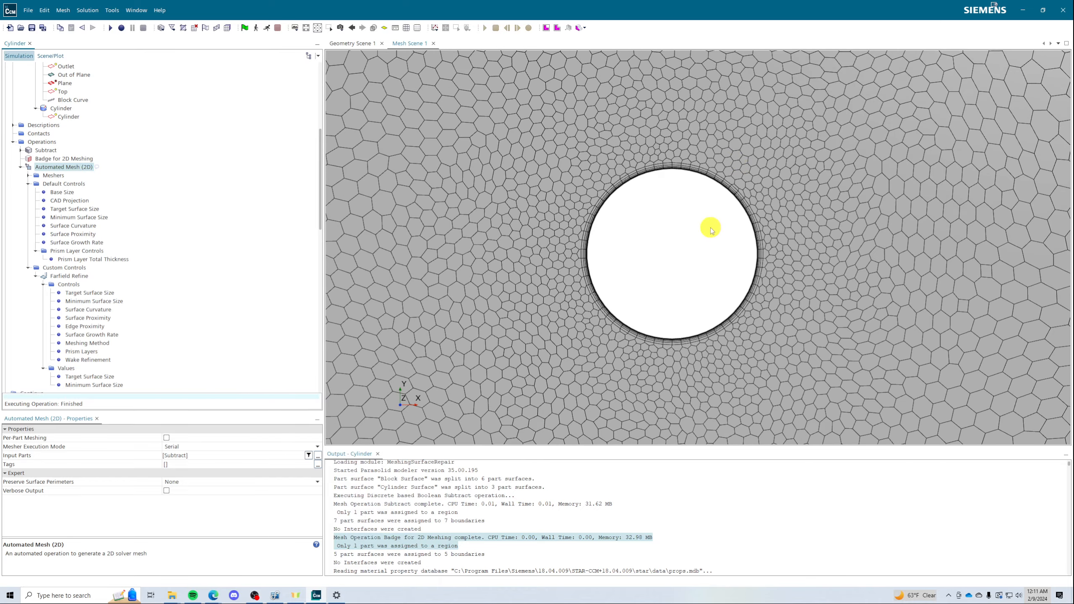
{"action": "scroll", "coordinate": [623, 183], "scroll_direction": "up", "scroll_amount": 8}
{"action": "scroll", "coordinate": [696, 180], "scroll_direction": "down", "scroll_amount": 10}
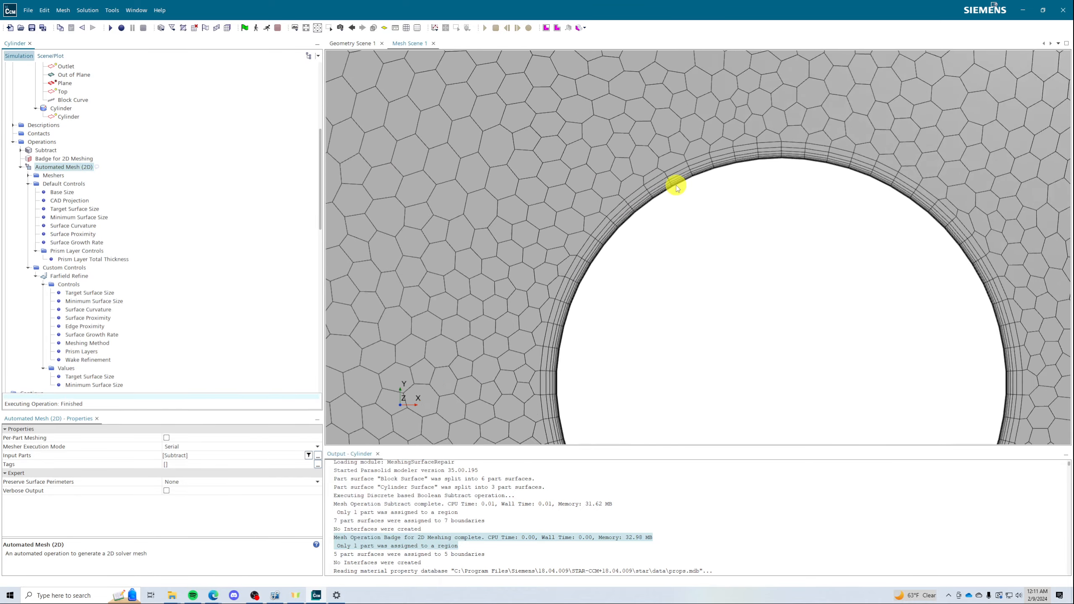
{"action": "scroll", "coordinate": [677, 189], "scroll_direction": "down", "scroll_amount": 3}
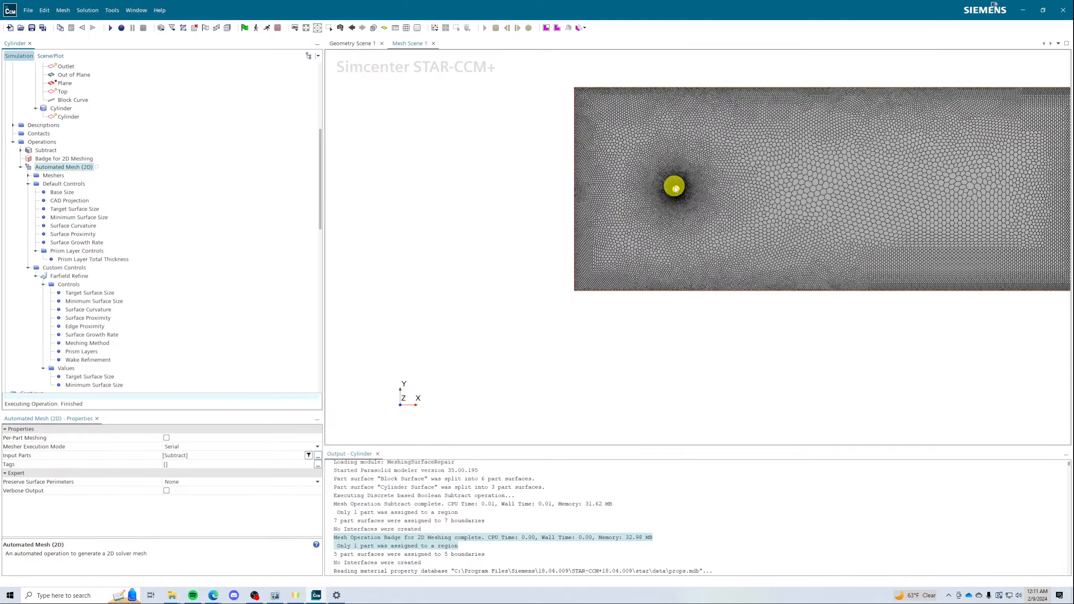
{"action": "scroll", "coordinate": [691, 187], "scroll_direction": "up", "scroll_amount": 5}
{"action": "scroll", "coordinate": [686, 162], "scroll_direction": "down", "scroll_amount": 4}
{"action": "scroll", "coordinate": [687, 163], "scroll_direction": "up", "scroll_amount": 8}
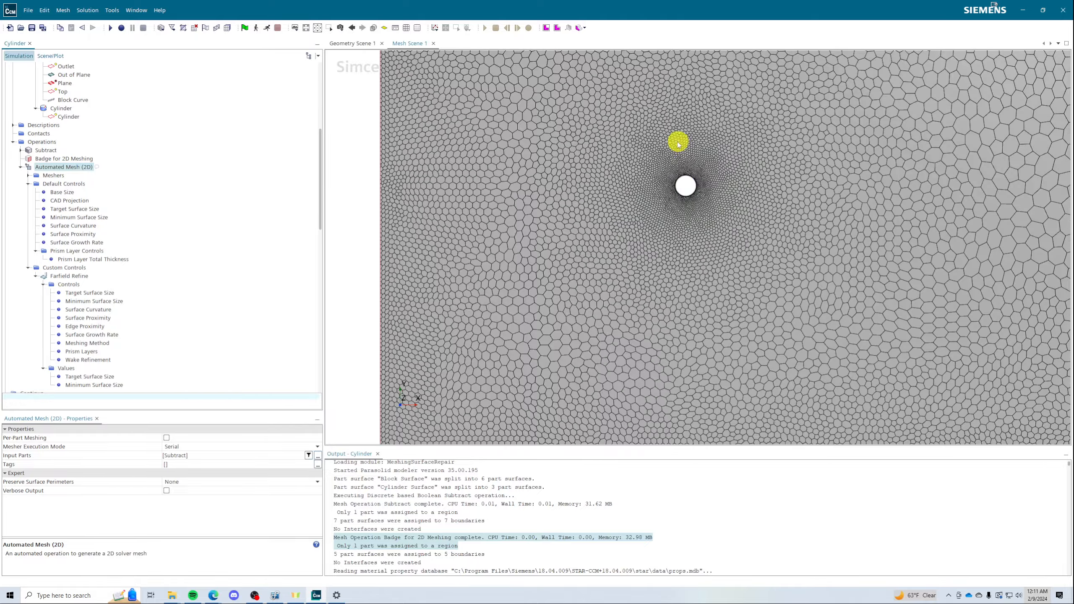
{"action": "scroll", "coordinate": [127, 245], "scroll_direction": "down", "scroll_amount": 7}
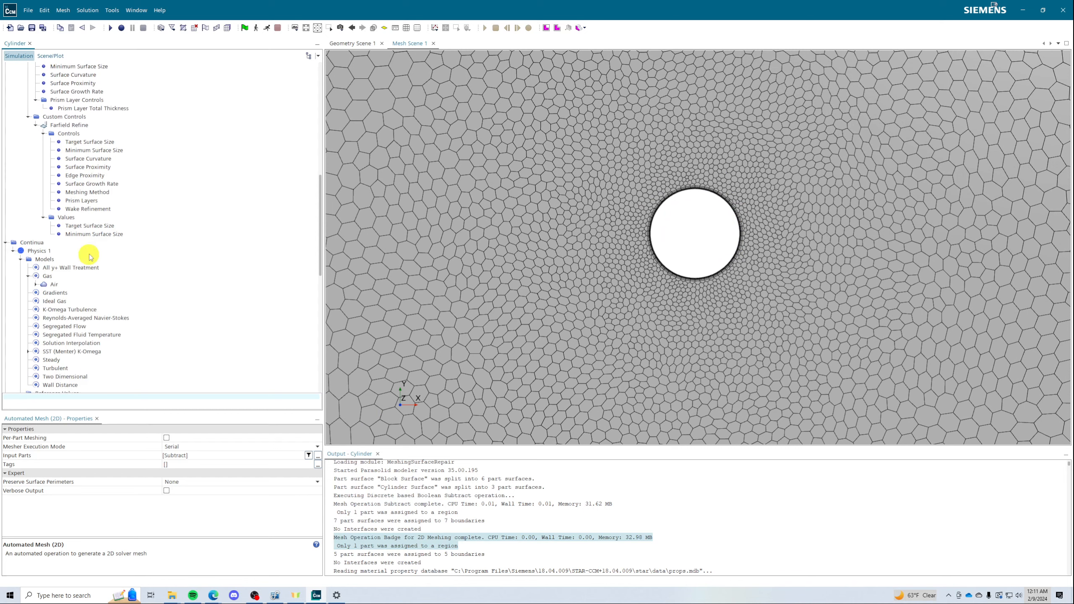
- Add a new surface control to the custom controls of the Automated Mesh (2D) operation and expand it
{"action": "right_click", "coordinate": [61, 95]}
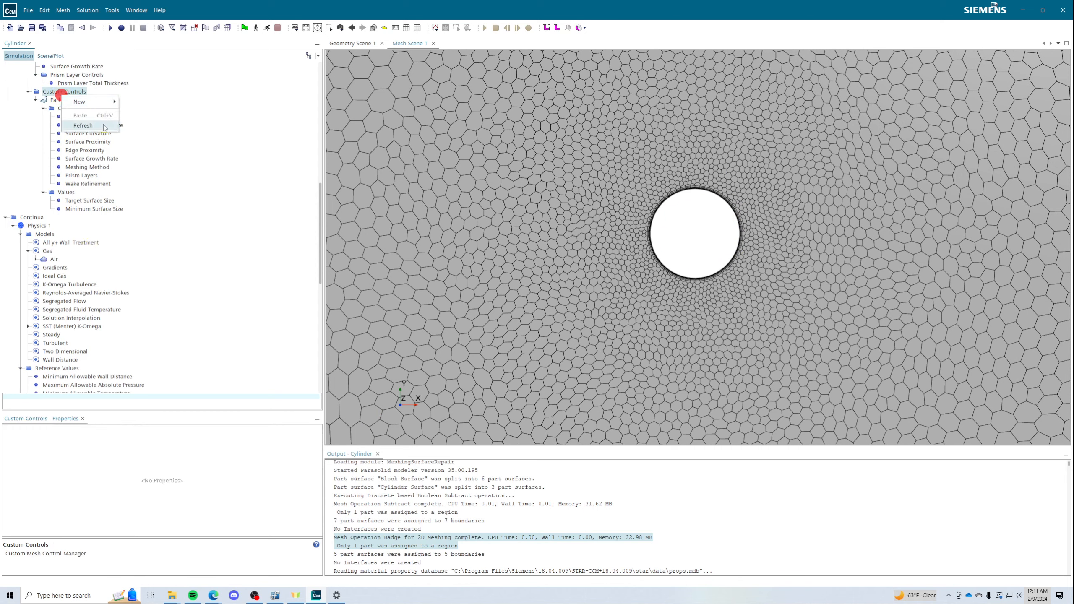
{"action": "mouse_move", "coordinate": [97, 101]}
{"action": "left_click", "coordinate": [145, 112]}
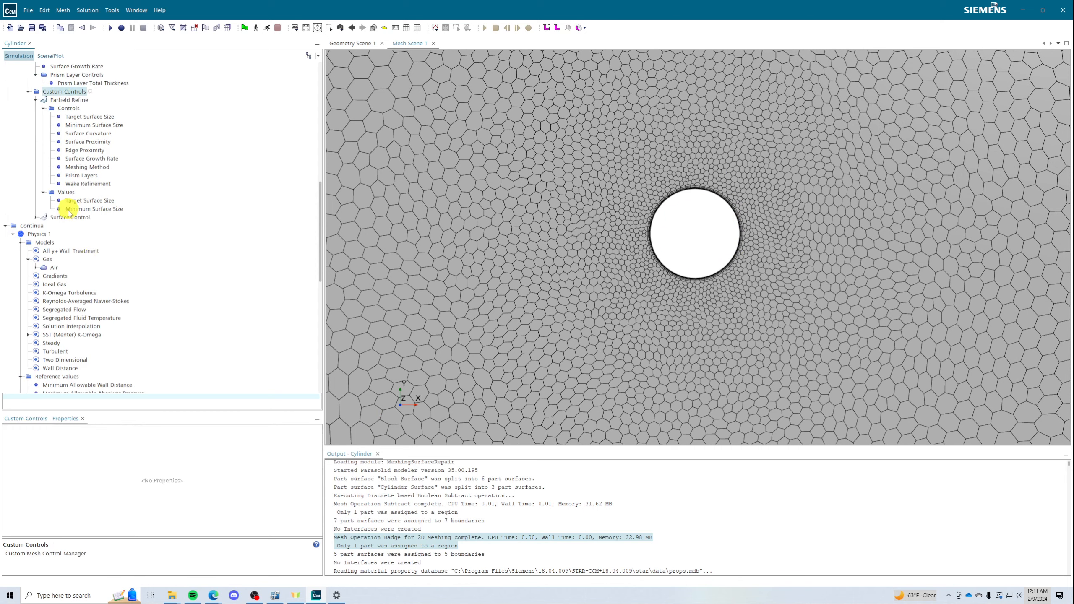
{"action": "left_click", "coordinate": [50, 218]}
{"action": "left_click", "coordinate": [35, 217]}
{"action": "scroll", "coordinate": [527, 293], "scroll_direction": "down", "scroll_amount": 6}
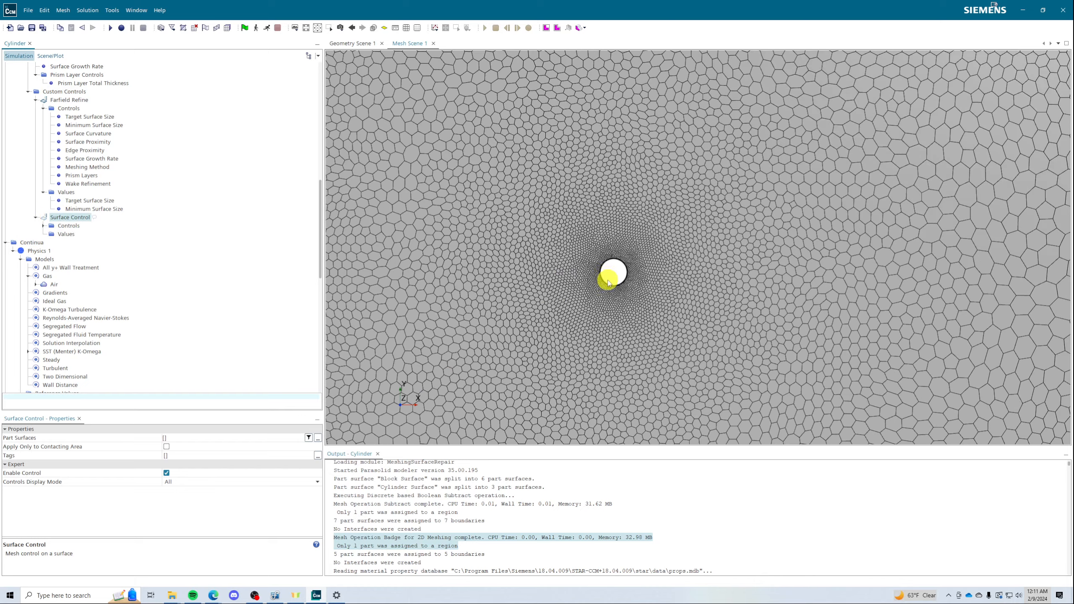
- Assign the Plane surface as the part surface of the new surface control
{"action": "scroll", "coordinate": [601, 172], "scroll_direction": "down", "scroll_amount": 4}
{"action": "scroll", "coordinate": [605, 184], "scroll_direction": "down", "scroll_amount": 3}
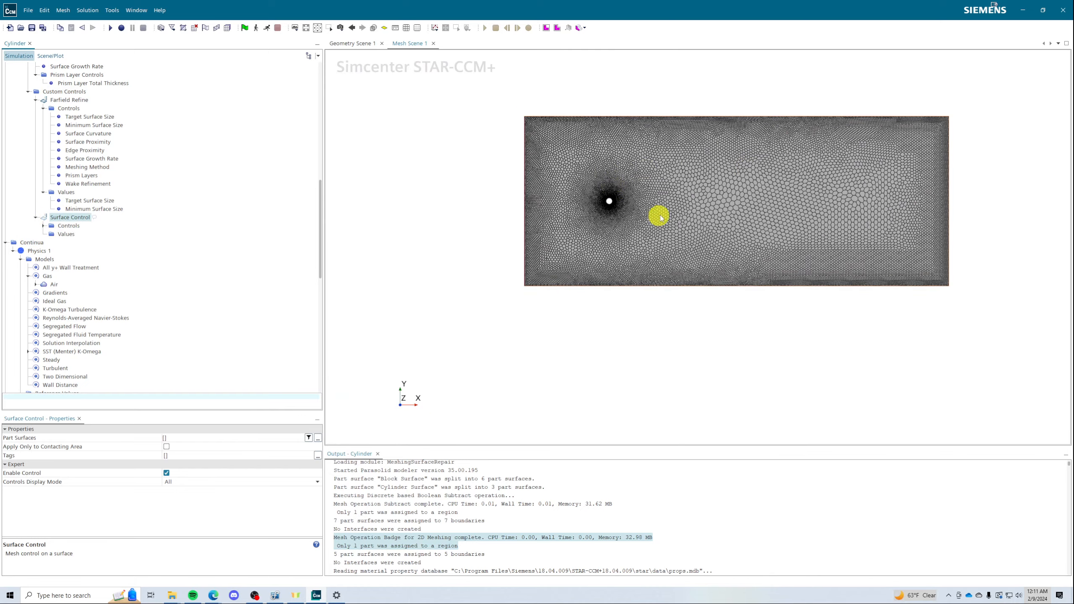
{"action": "left_click", "coordinate": [175, 438]}
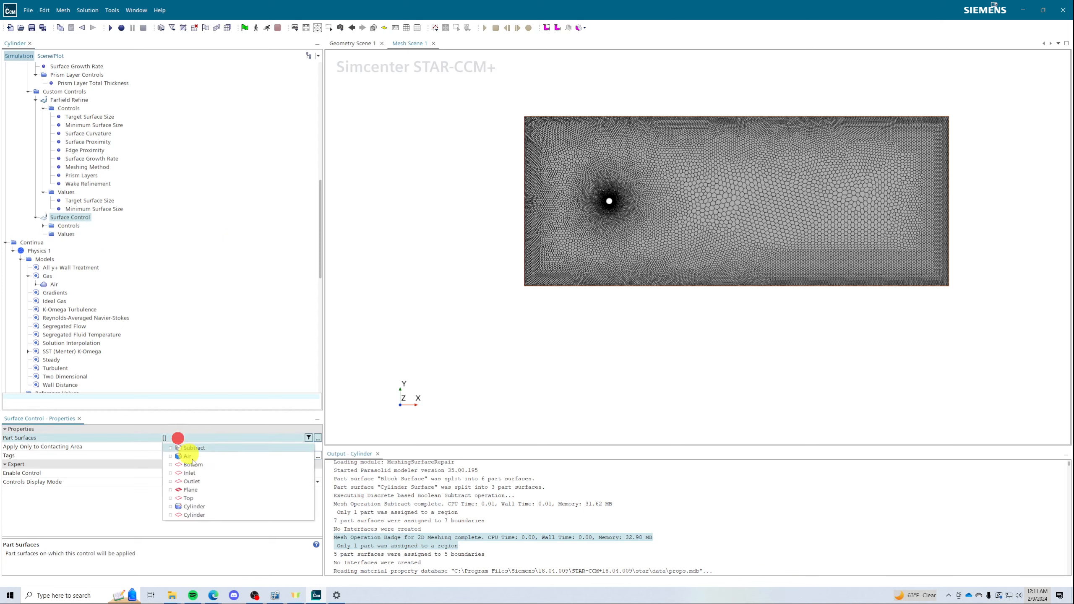
{"action": "left_click", "coordinate": [202, 491]}
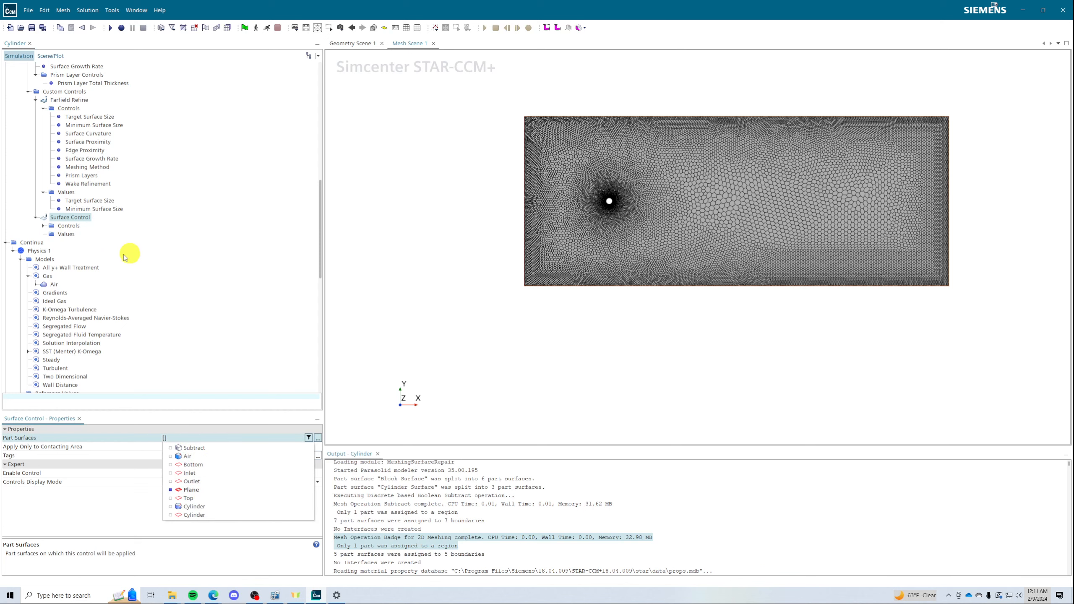
{"action": "left_click", "coordinate": [145, 235]}
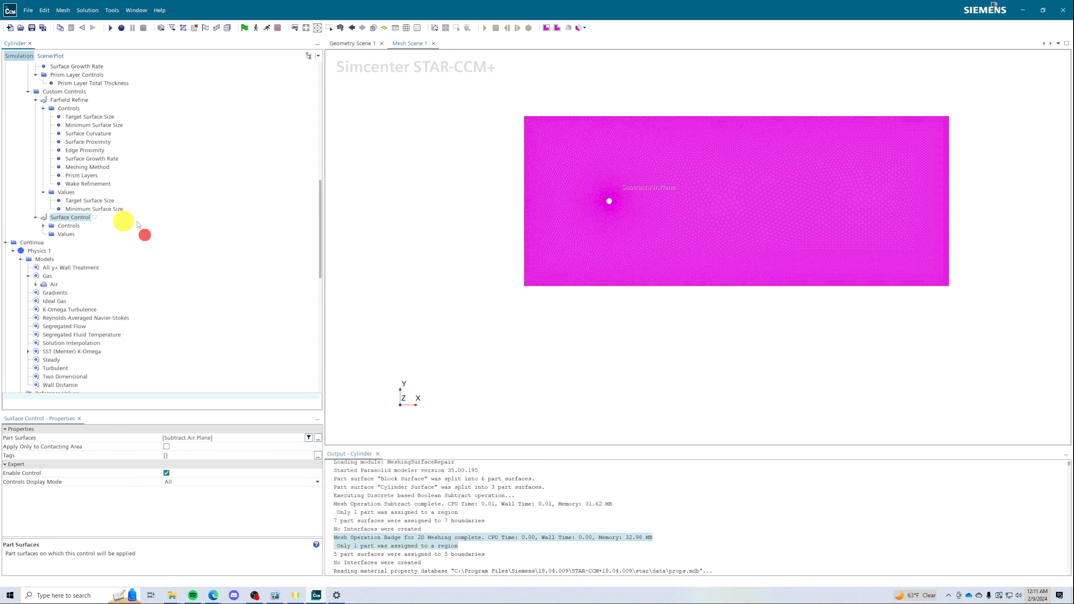
- Rename the new surface control to Max Cell Size and expand its list of controls
{"action": "left_click", "coordinate": [43, 225]}
{"action": "left_click", "coordinate": [89, 237]}
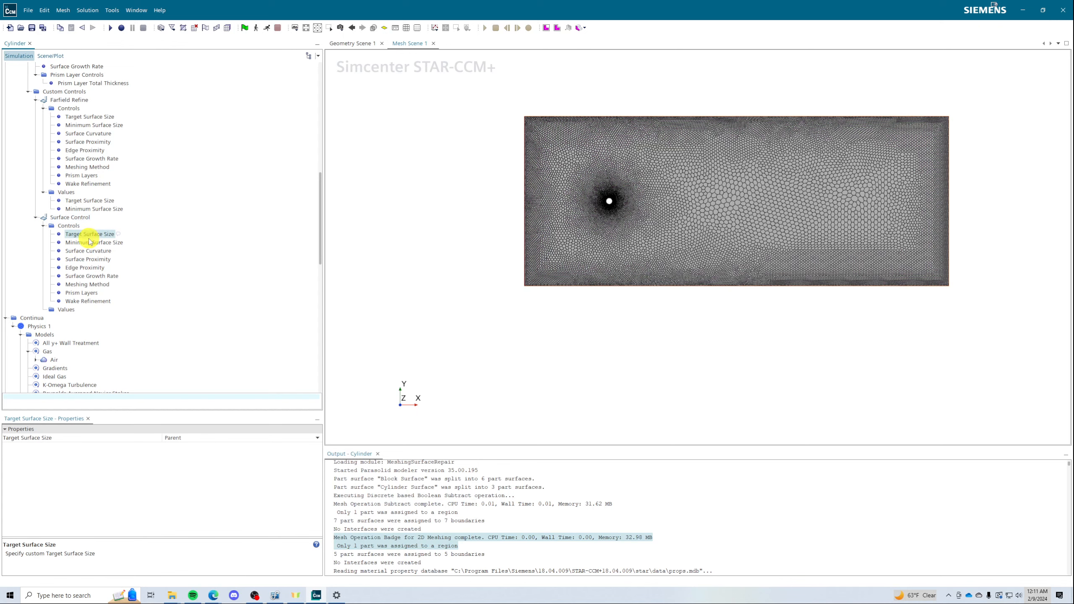
{"action": "left_click", "coordinate": [88, 242]}
{"action": "left_click", "coordinate": [89, 236]}
{"action": "left_click", "coordinate": [67, 217]}
{"action": "right_click", "coordinate": [66, 217]}
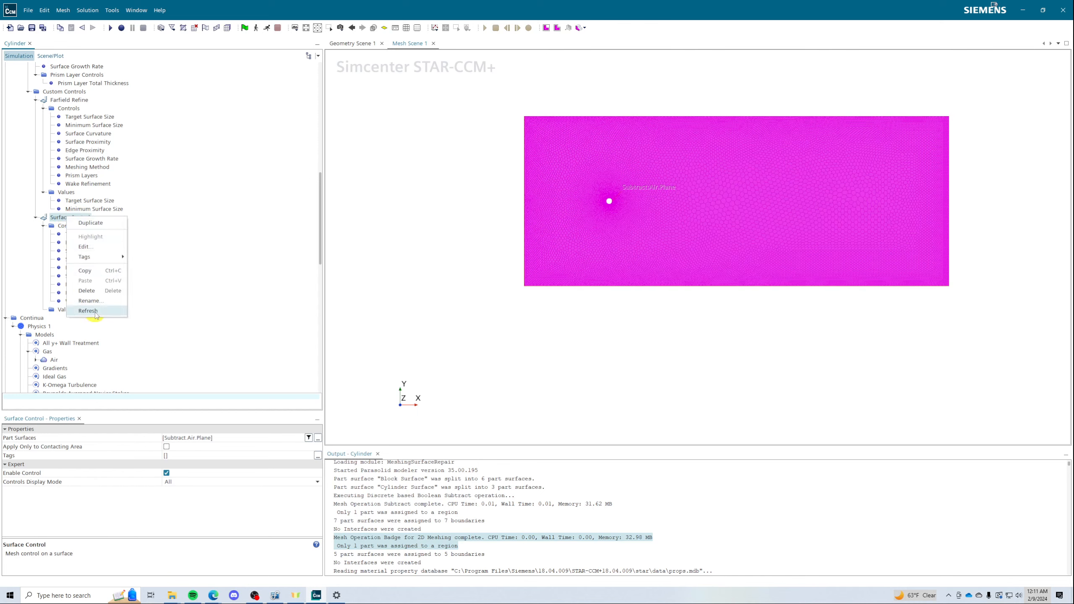
{"action": "key", "text": "Escape"}
{"action": "type", "text": "m"}
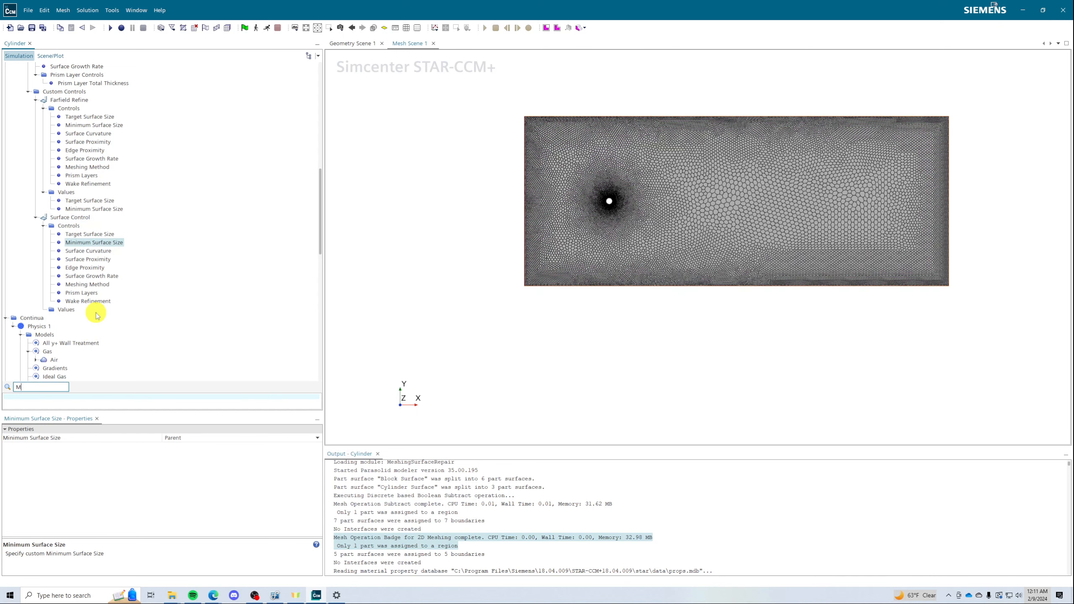
{"action": "right_click", "coordinate": [68, 215]}
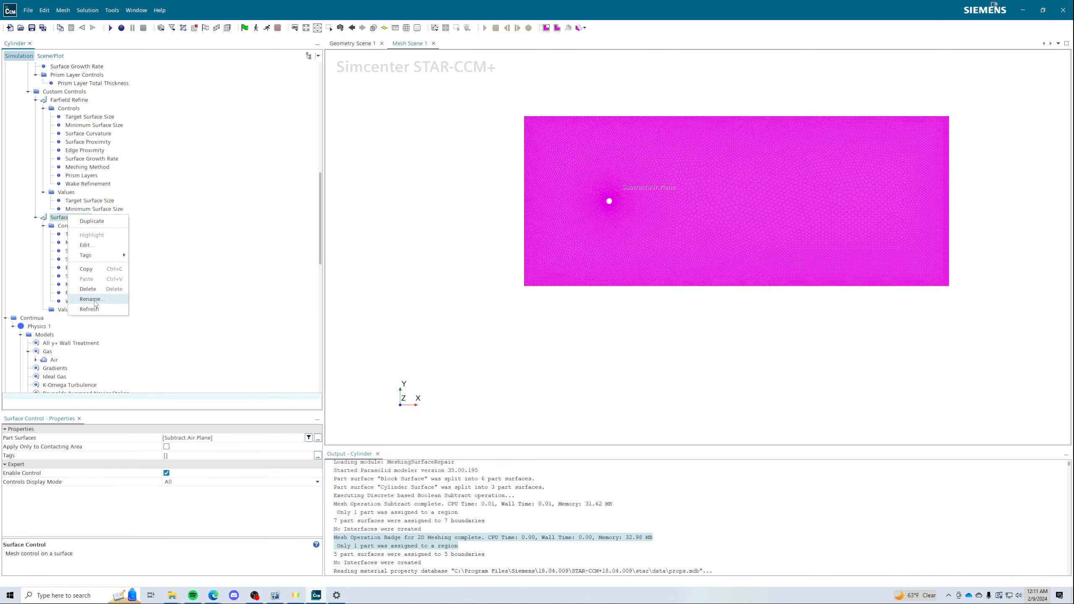
{"action": "left_click", "coordinate": [92, 299]}
{"action": "type", "text": "Max Cell Size"}
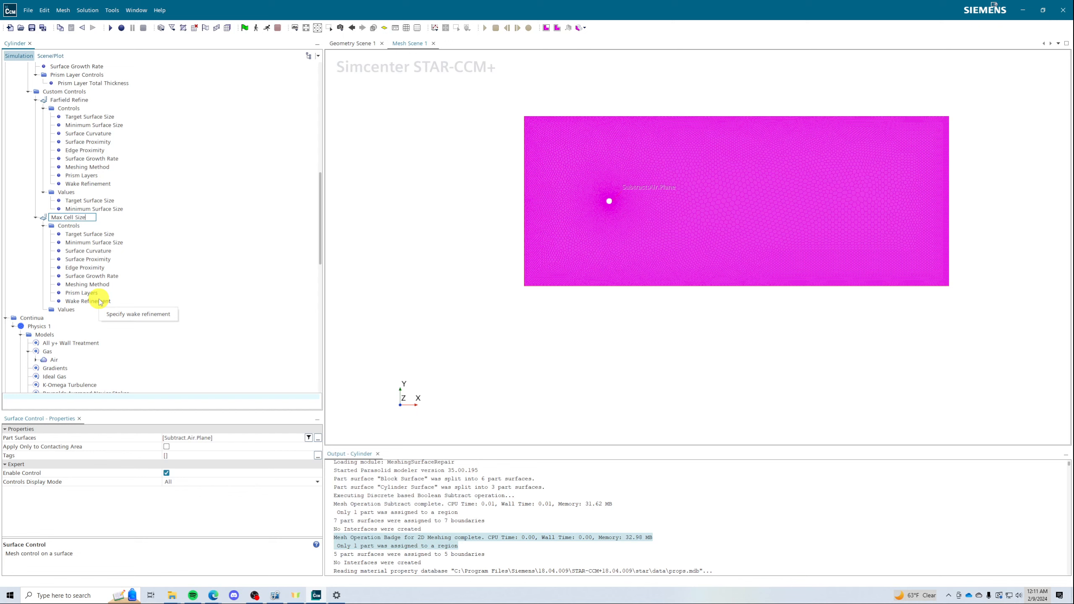
{"action": "key", "text": "Return"}
- Make the target surface size of the Max Cell Size control custom and set it to 400 percent of base
{"action": "left_click", "coordinate": [82, 237]}
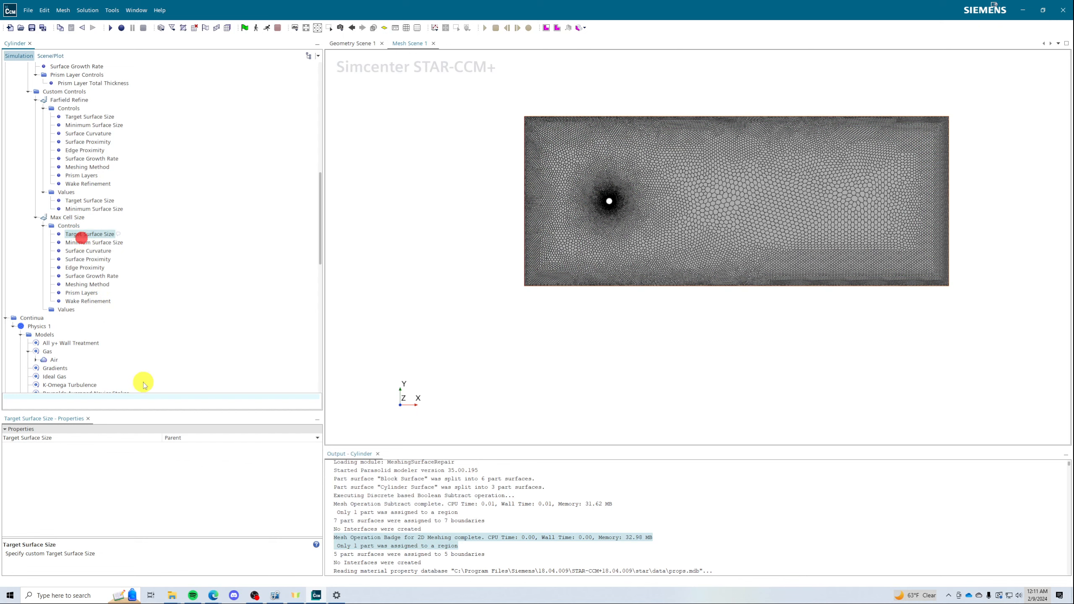
{"action": "left_click", "coordinate": [188, 442]}
{"action": "left_click", "coordinate": [180, 452]}
{"action": "left_click", "coordinate": [43, 309]}
{"action": "left_click", "coordinate": [76, 319]}
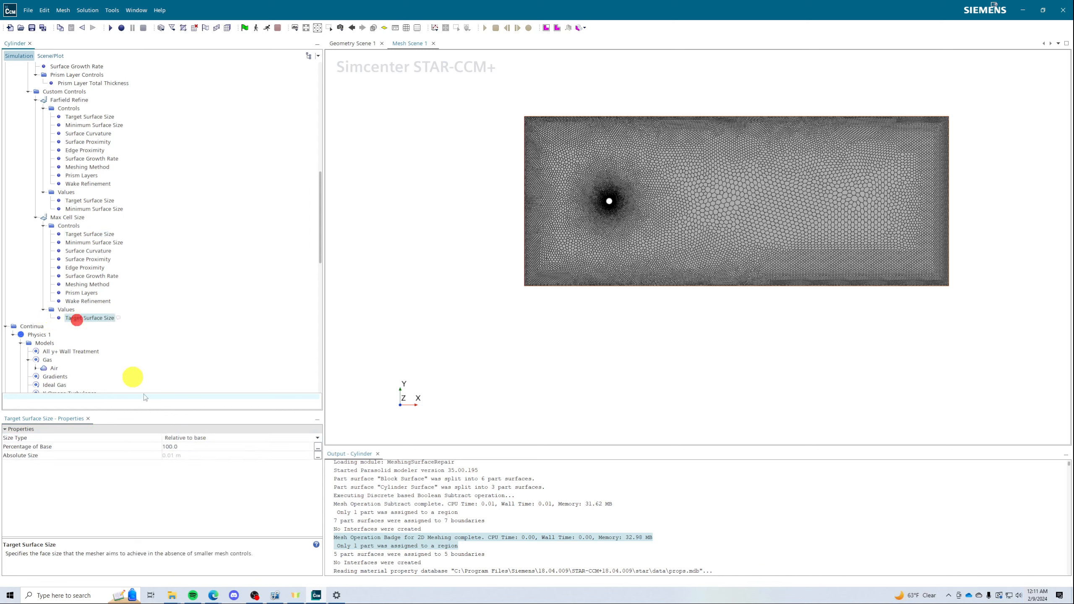
{"action": "left_click", "coordinate": [186, 447]}
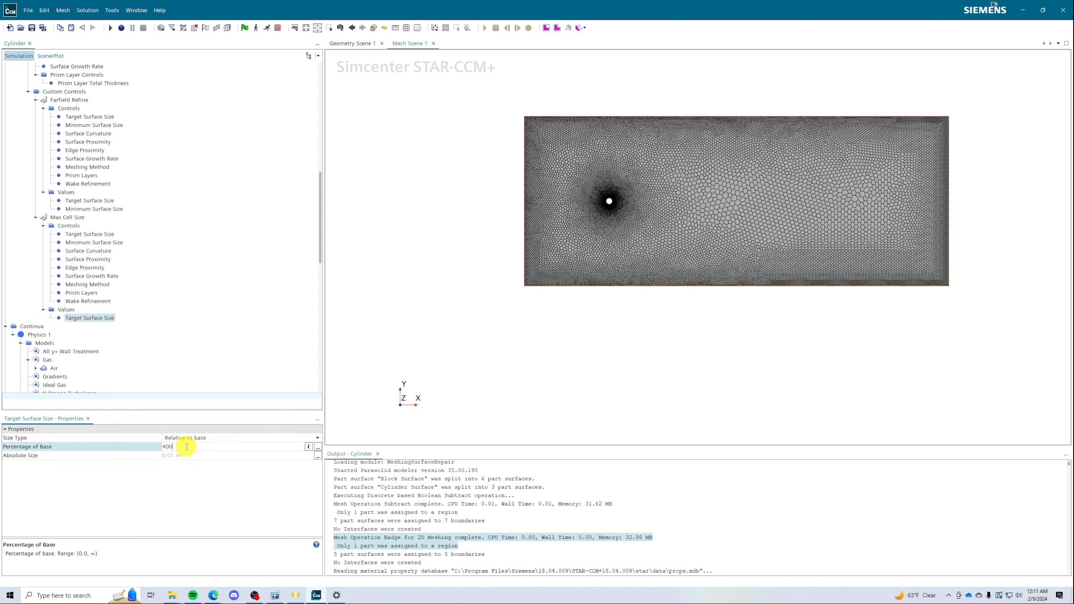
{"action": "key", "text": "Return"}
- Execute the Automated Mesh (2D) operation again and inspect the regenerated cells around the cylinder
{"action": "scroll", "coordinate": [65, 148], "scroll_direction": "up", "scroll_amount": 2}
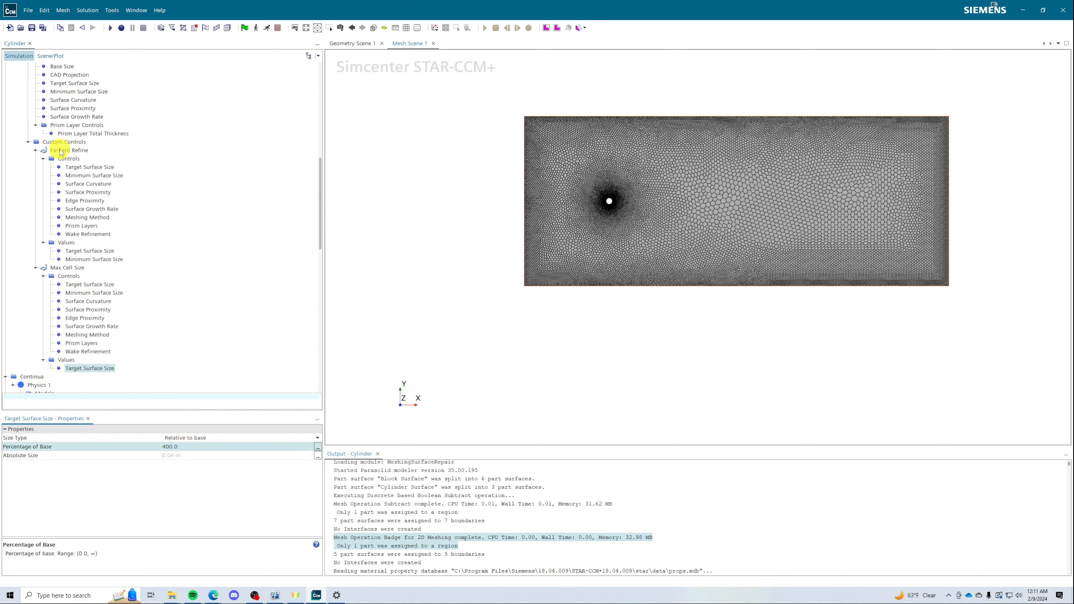
{"action": "left_click", "coordinate": [66, 267]}
{"action": "scroll", "coordinate": [66, 185], "scroll_direction": "up", "scroll_amount": 3}
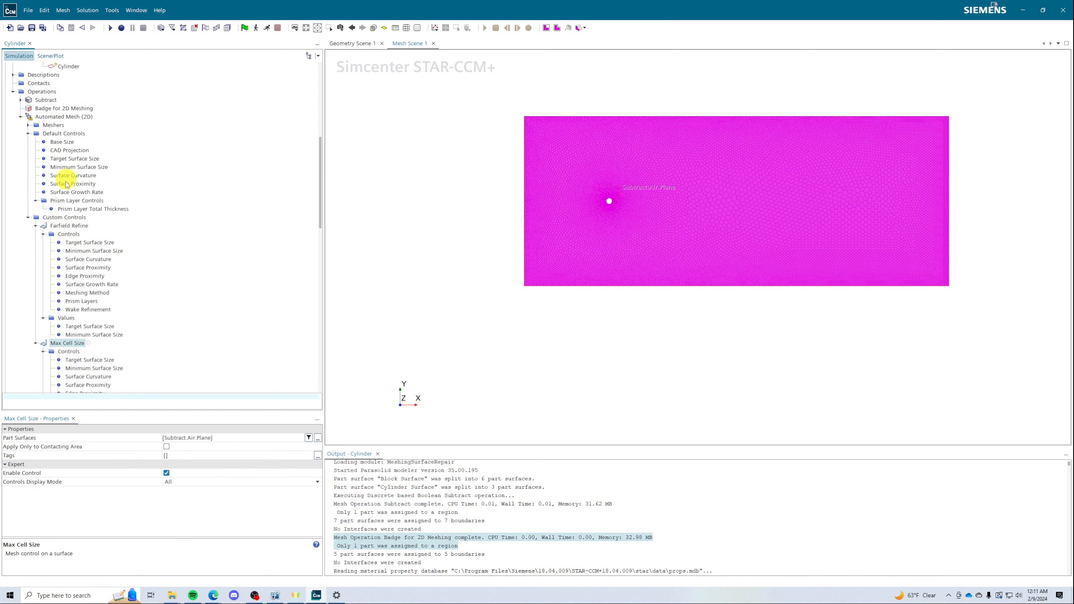
{"action": "right_click", "coordinate": [42, 115]}
{"action": "left_click", "coordinate": [61, 133]}
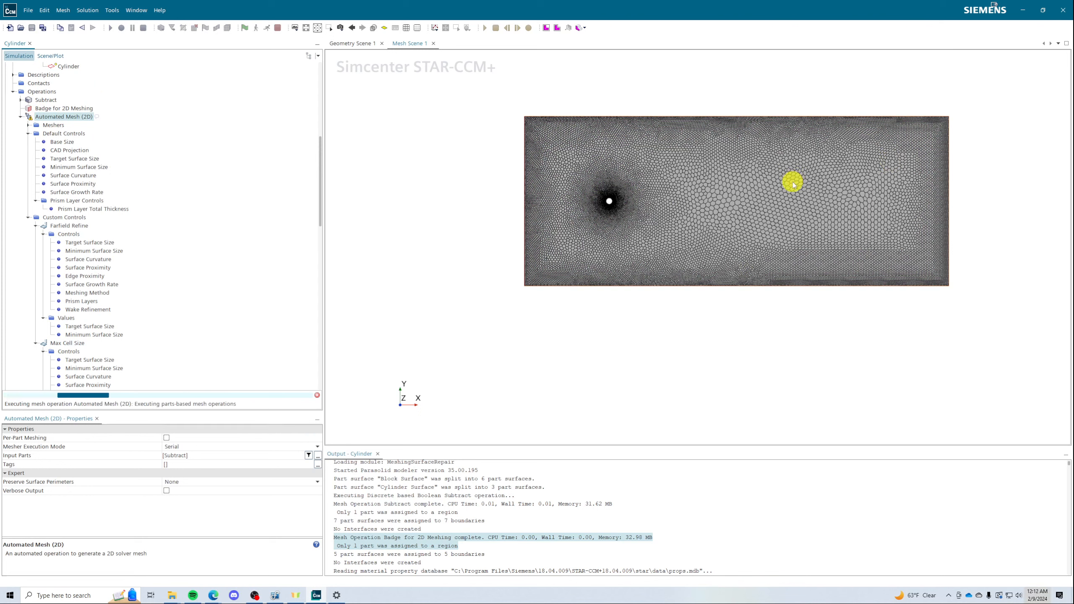
{"action": "scroll", "coordinate": [698, 178], "scroll_direction": "up", "scroll_amount": 5}
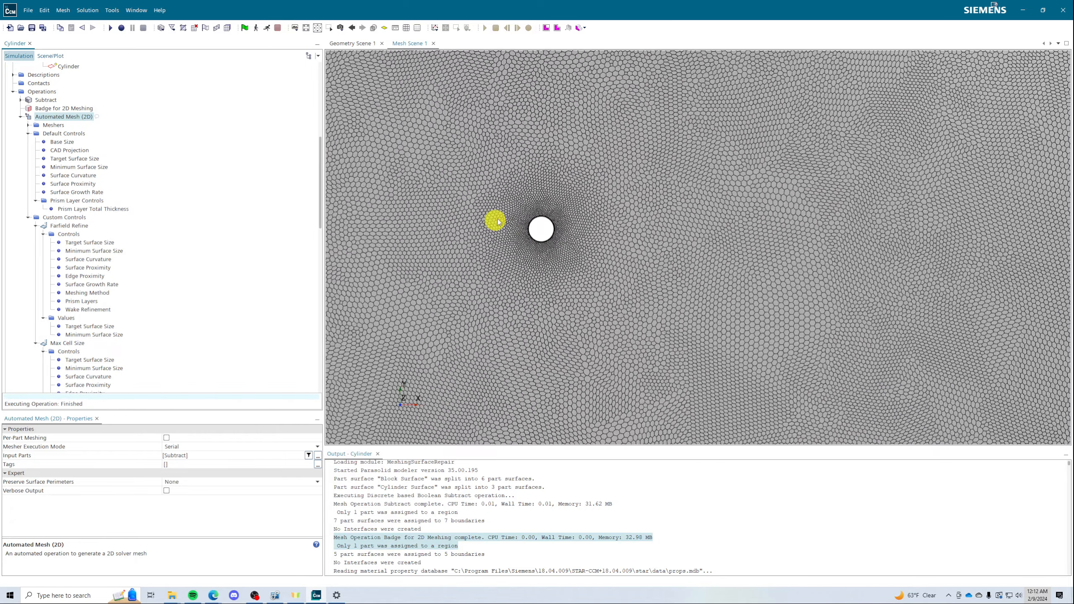
{"action": "scroll", "coordinate": [574, 218], "scroll_direction": "up", "scroll_amount": 4}
{"action": "scroll", "coordinate": [73, 237], "scroll_direction": "down", "scroll_amount": 6}
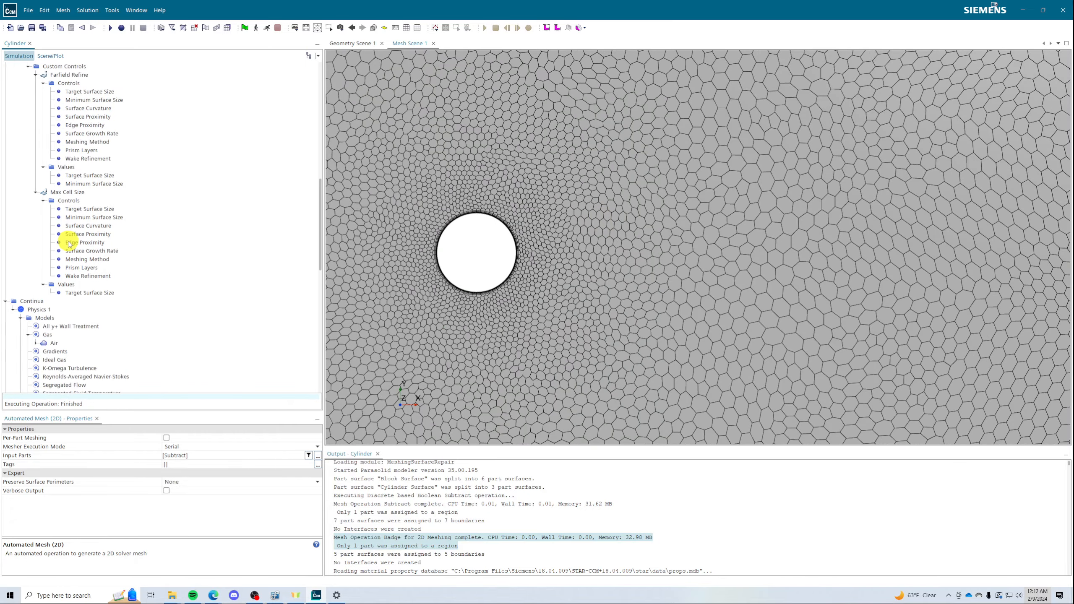
{"action": "scroll", "coordinate": [577, 202], "scroll_direction": "down", "scroll_amount": 2}
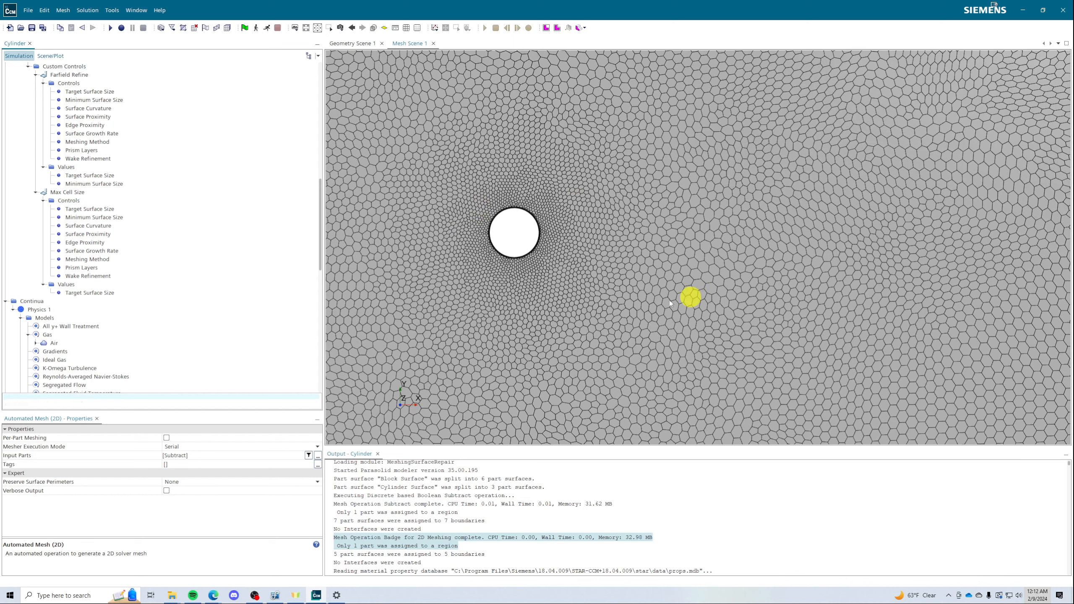
{"action": "scroll", "coordinate": [669, 340], "scroll_direction": "down", "scroll_amount": 3}
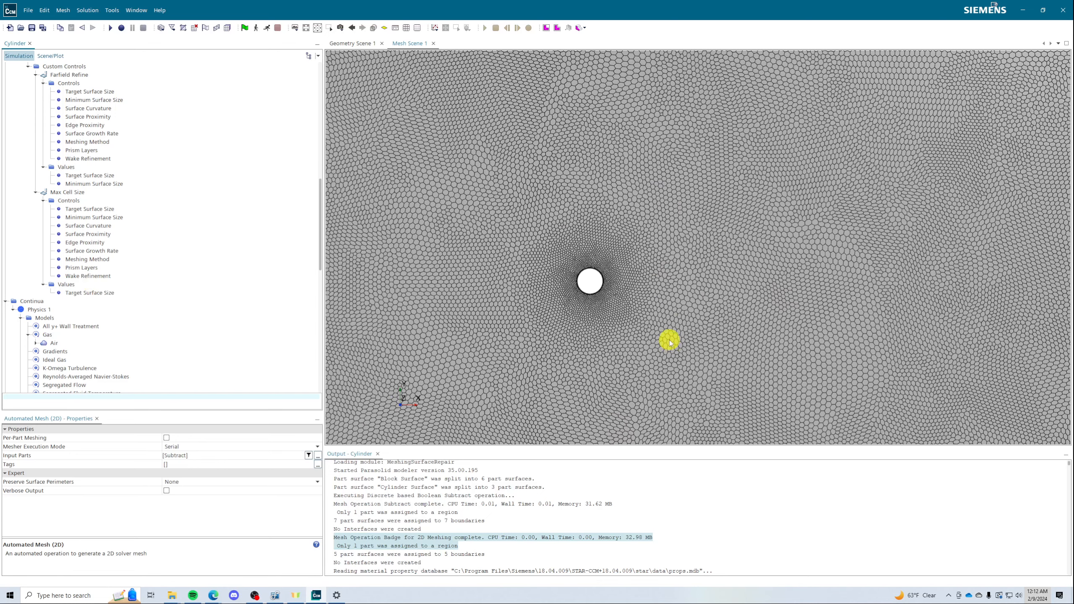
- Set the target surface size of both the Max Cell Size and Farfield Refine controls to 800 percent of base
{"action": "left_click", "coordinate": [75, 291]}
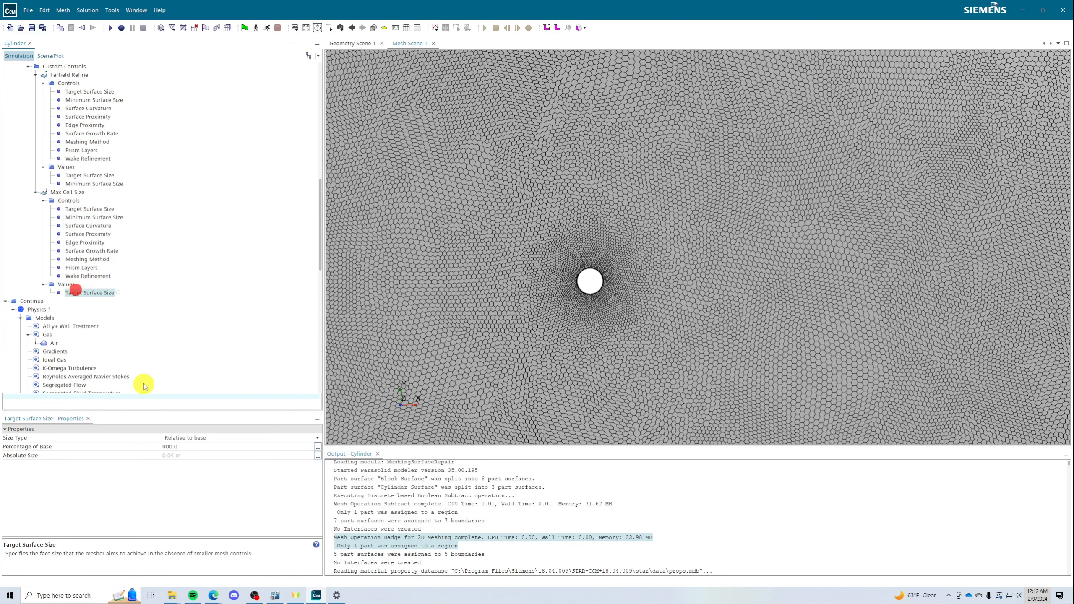
{"action": "left_click", "coordinate": [192, 446]}
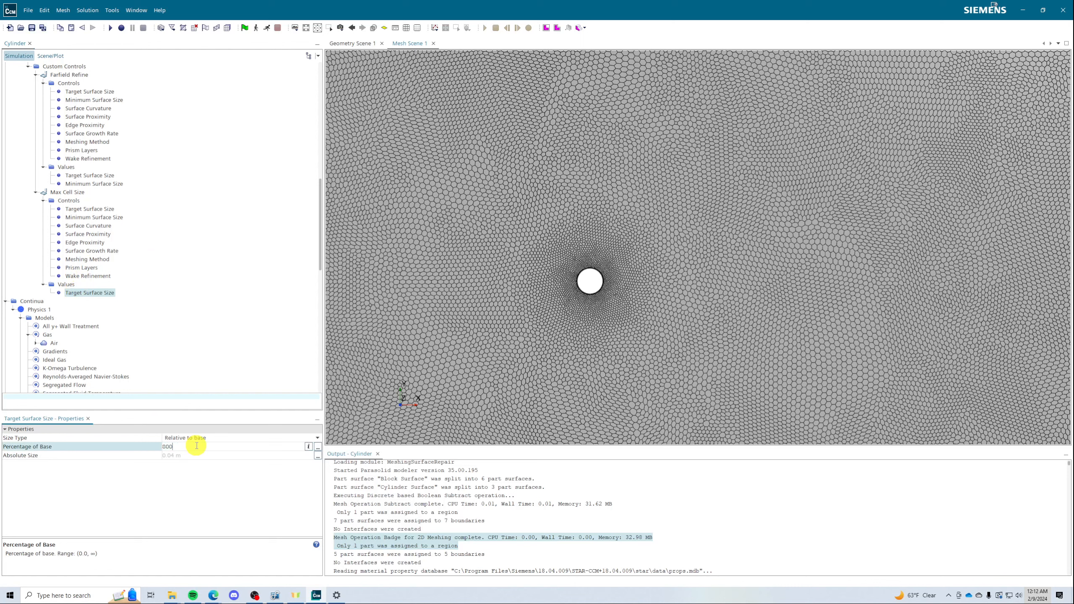
{"action": "scroll", "coordinate": [216, 291], "scroll_direction": "up", "scroll_amount": 4}
{"action": "left_click", "coordinate": [92, 192]}
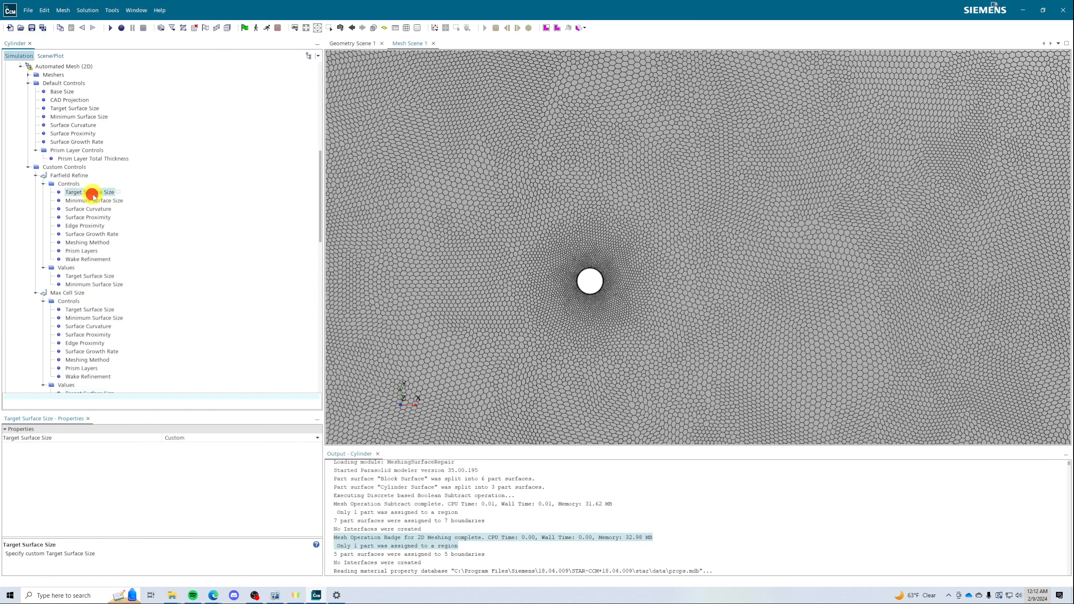
{"action": "left_click", "coordinate": [94, 276]}
{"action": "left_click", "coordinate": [182, 447]}
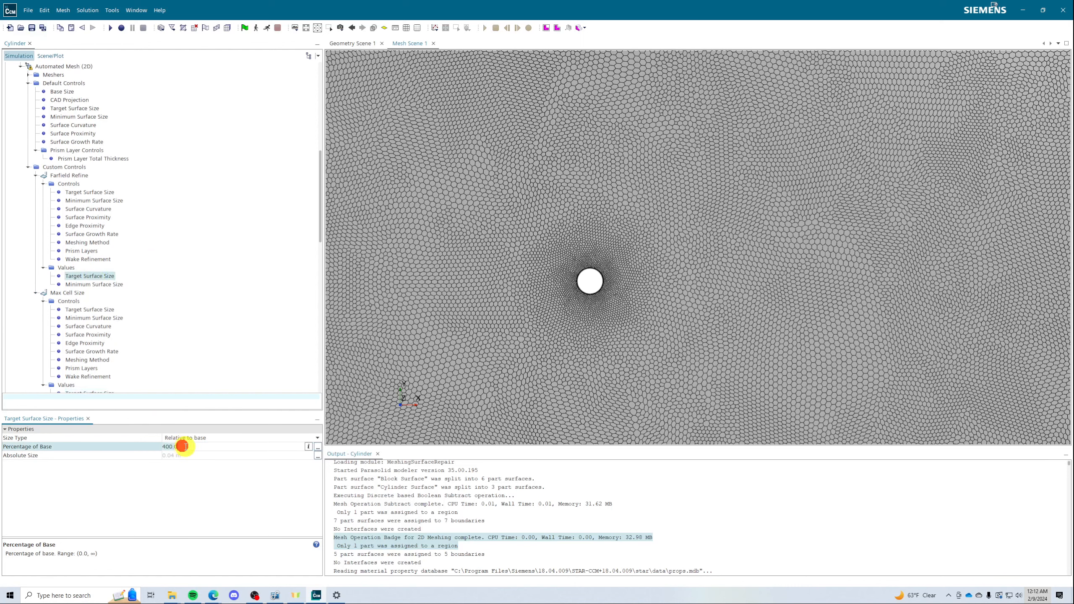
{"action": "key", "text": "Return"}
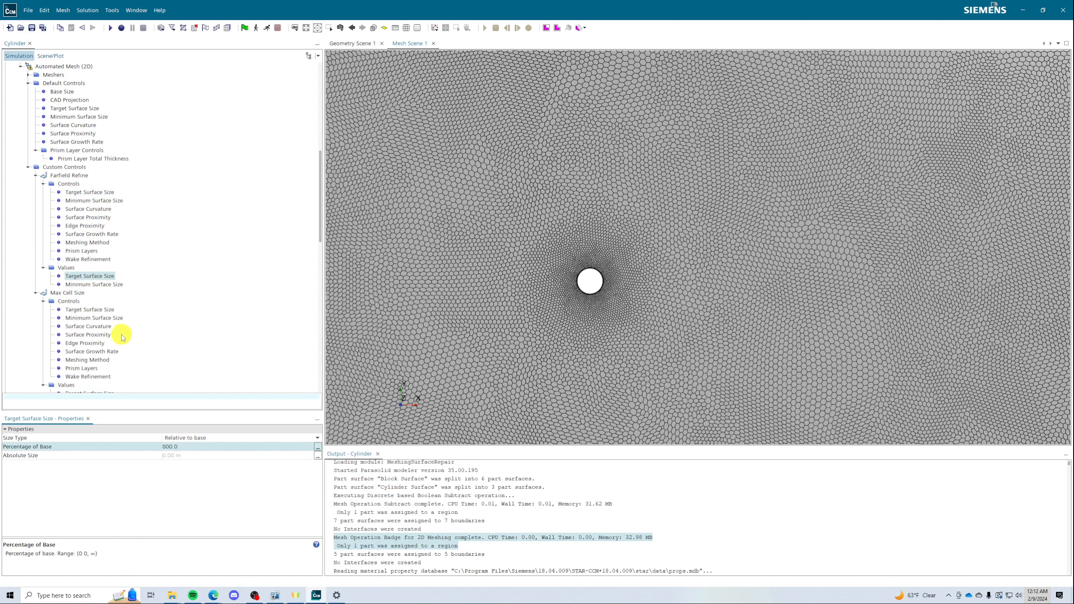
{"action": "left_click", "coordinate": [104, 289]}
{"action": "scroll", "coordinate": [110, 296], "scroll_direction": "down", "scroll_amount": 4}
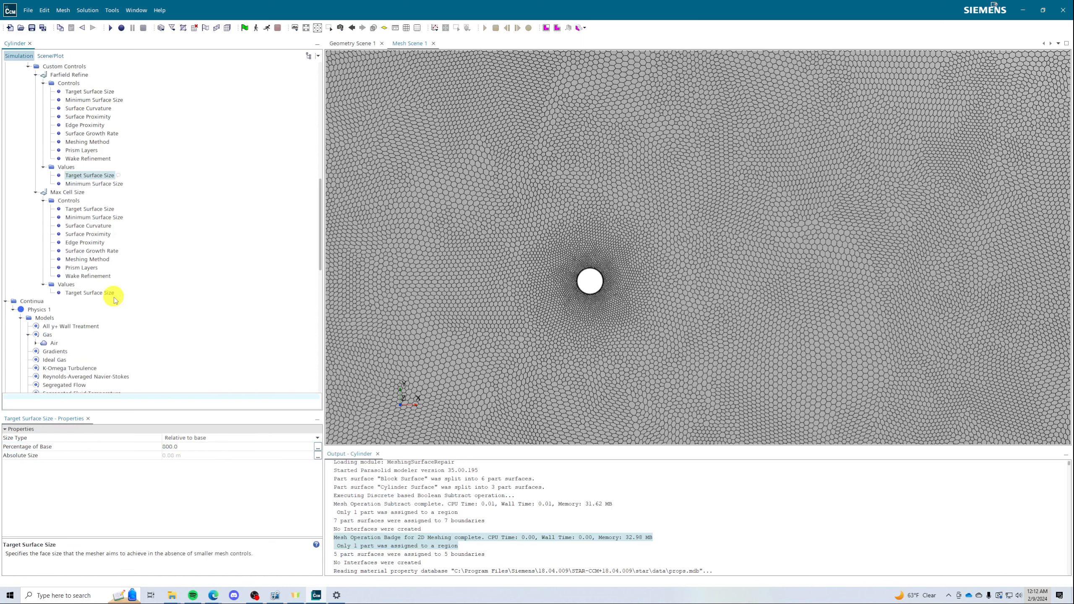
- Add another surface control to the custom controls of the 2D mesh, after Max Cell Size
{"action": "scroll", "coordinate": [70, 262], "scroll_direction": "up", "scroll_amount": 6}
{"action": "right_click", "coordinate": [49, 217]}
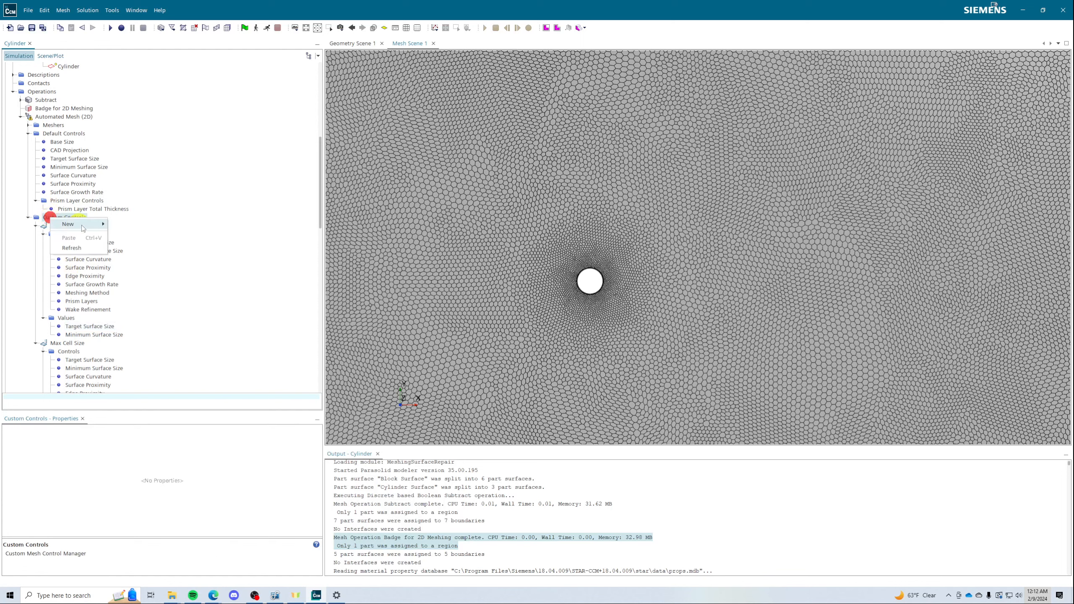
{"action": "mouse_move", "coordinate": [83, 224]}
{"action": "left_click", "coordinate": [136, 235]}
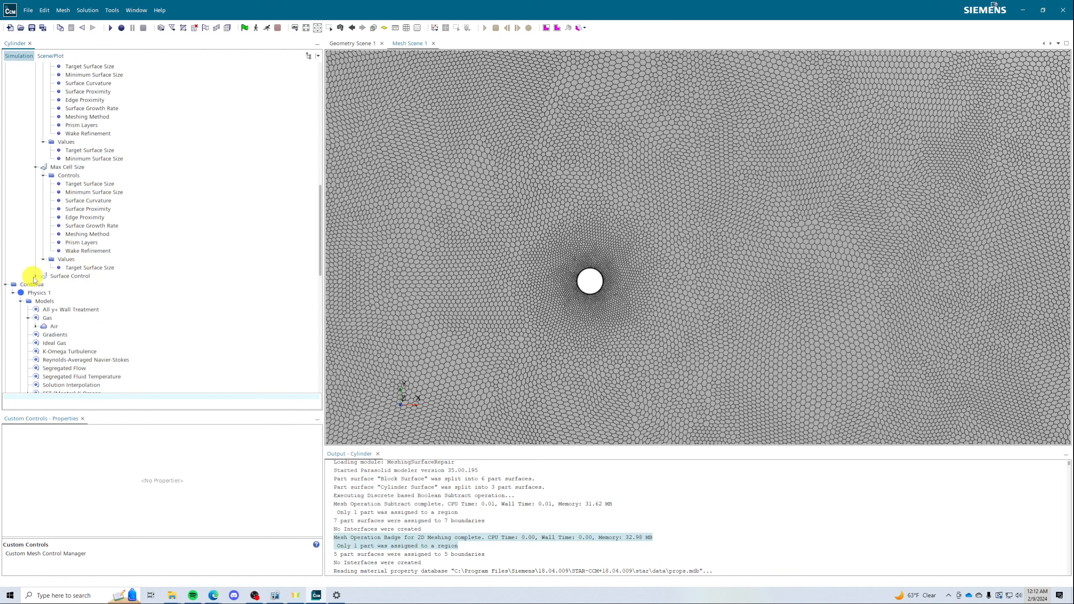
- Assign the Cylinder surface of the cylinder part to the new surface control
{"action": "left_click", "coordinate": [53, 279]}
{"action": "left_click", "coordinate": [167, 438]}
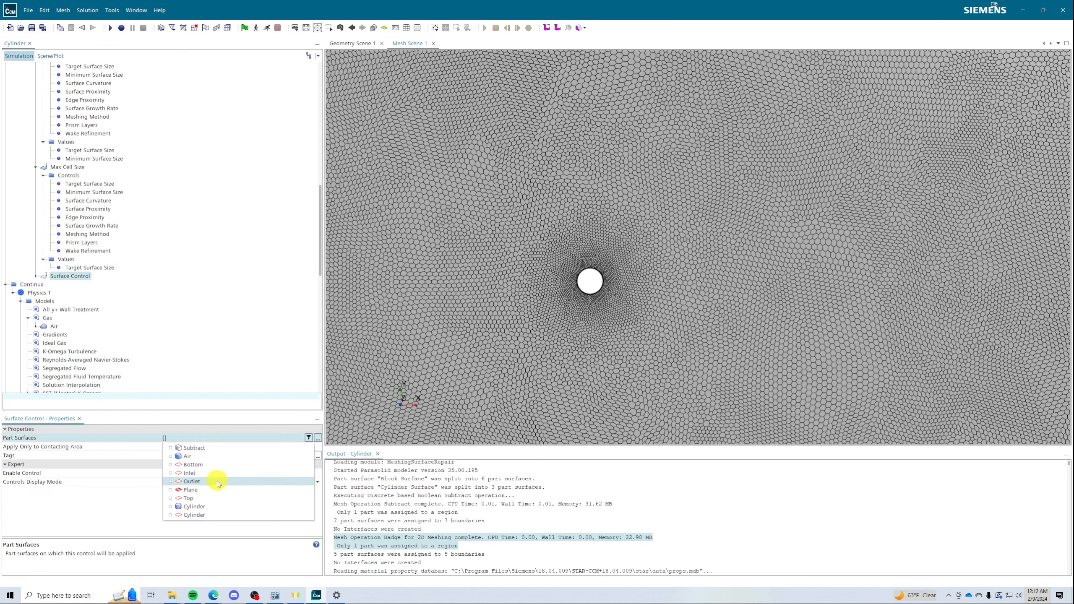
{"action": "left_click", "coordinate": [197, 514]}
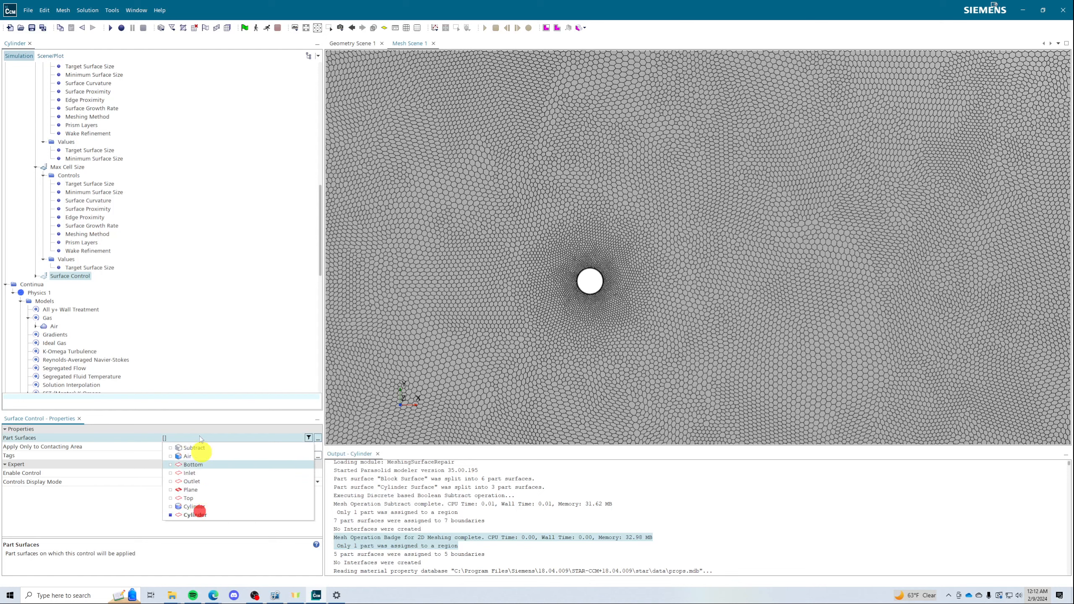
{"action": "left_click", "coordinate": [210, 349]}
- Rename the new surface control as Wake Refine
{"action": "left_click", "coordinate": [37, 275]}
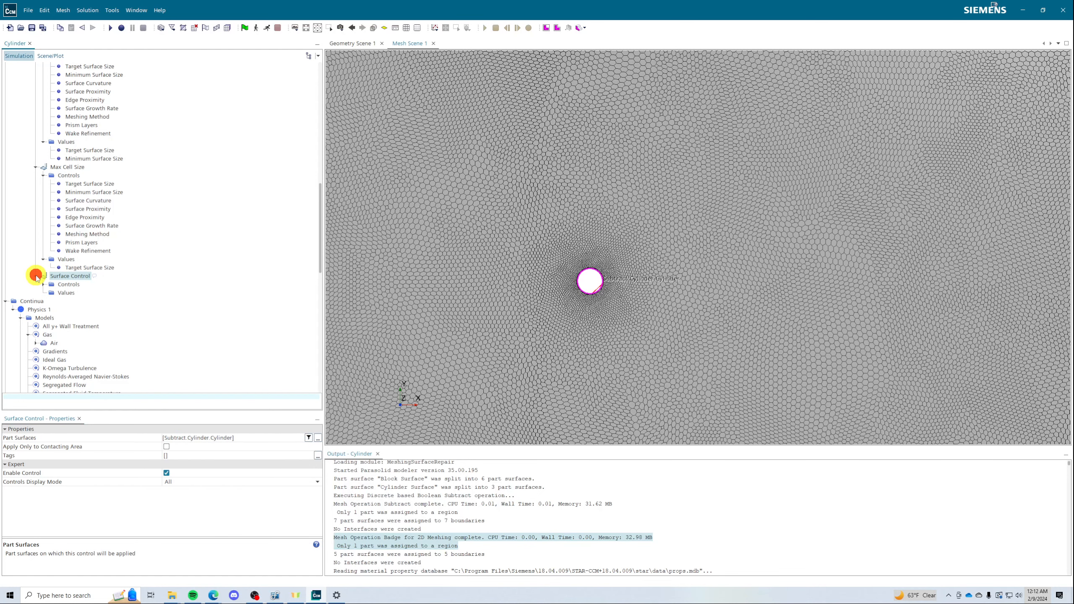
{"action": "right_click", "coordinate": [70, 276]}
{"action": "left_click", "coordinate": [108, 362]}
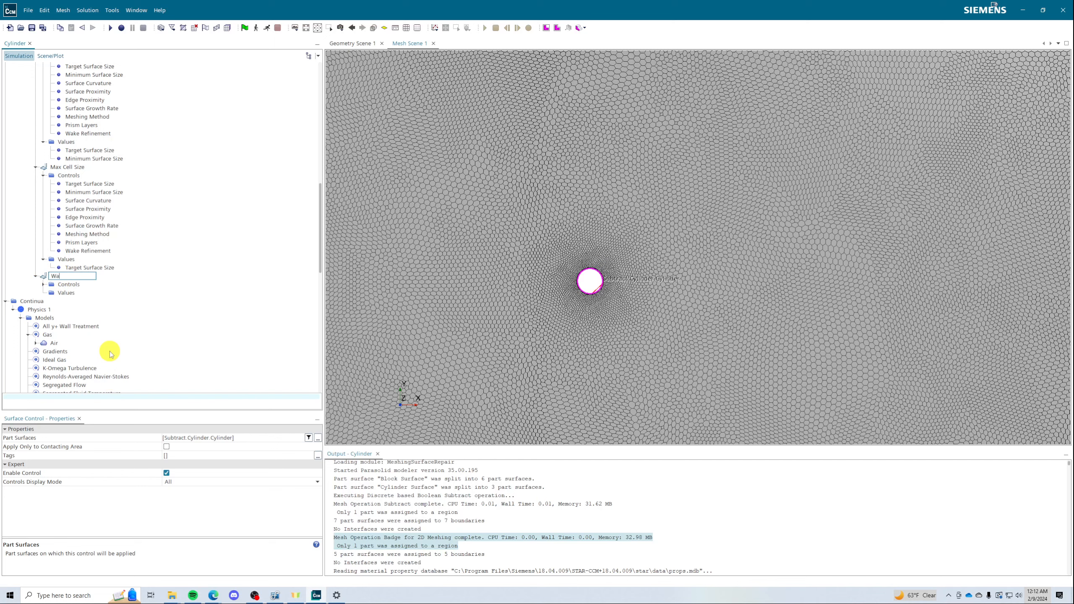
{"action": "type", "text": "Wake Refine"}
{"action": "key", "text": "Return"}
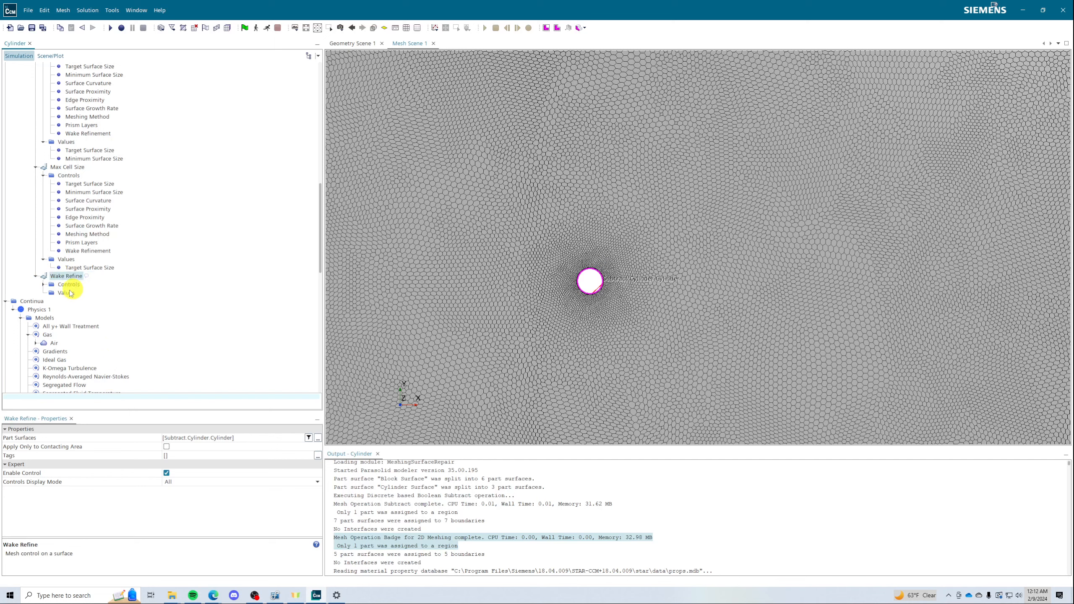
- Enable the option to specify wake refinement options in the Wake Refine control
{"action": "left_click", "coordinate": [47, 286]}
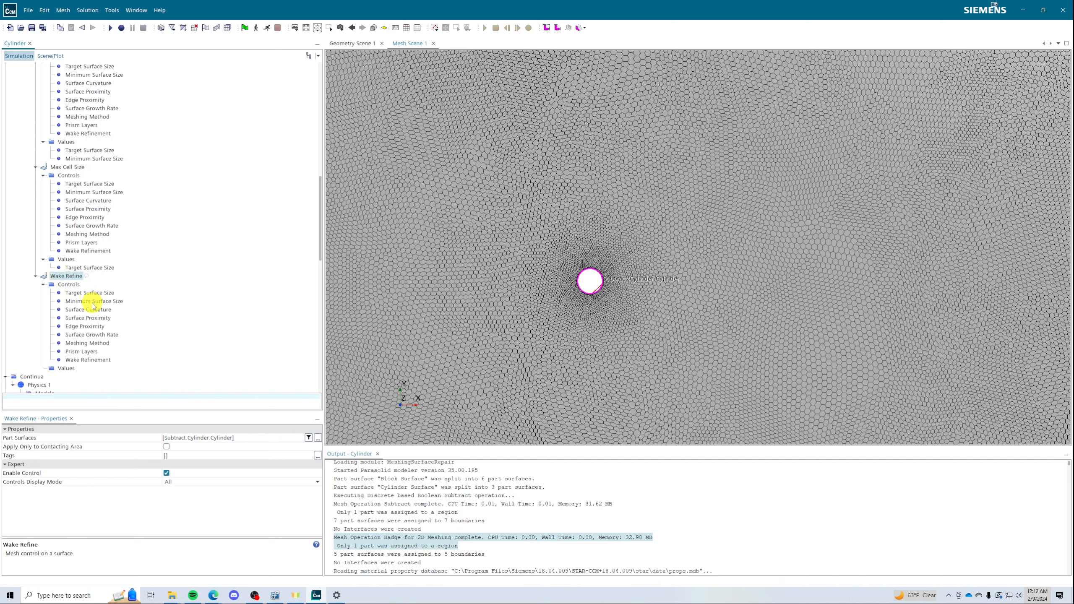
{"action": "left_click", "coordinate": [91, 293]}
{"action": "left_click", "coordinate": [77, 359]}
{"action": "left_click", "coordinate": [169, 440]}
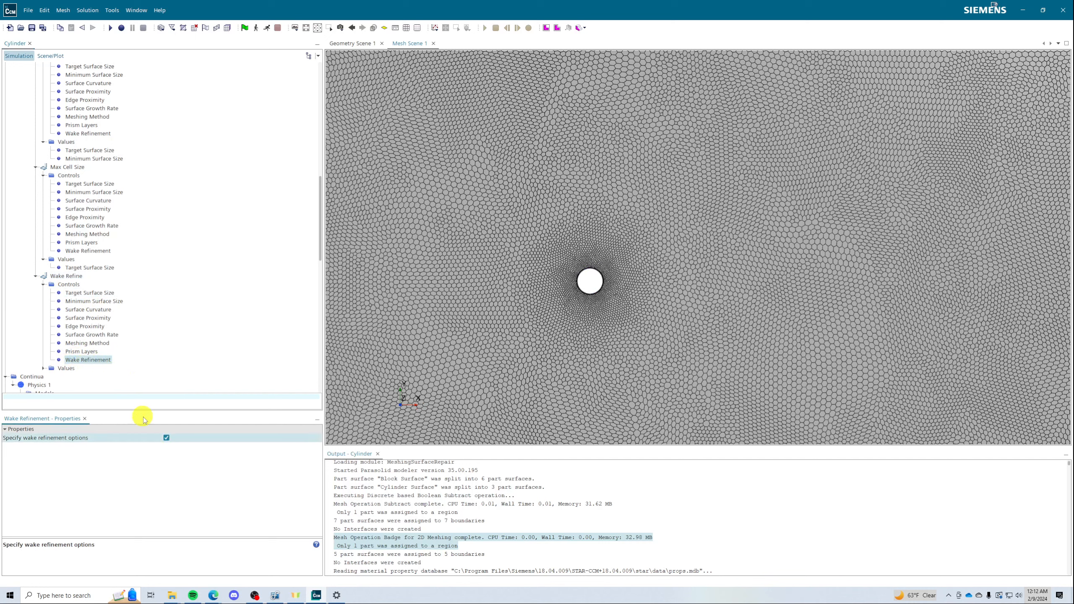
{"action": "left_click", "coordinate": [166, 438]}
- Set the wake refinement distance of the Wake Refine control to 4 m
{"action": "left_click", "coordinate": [43, 367]}
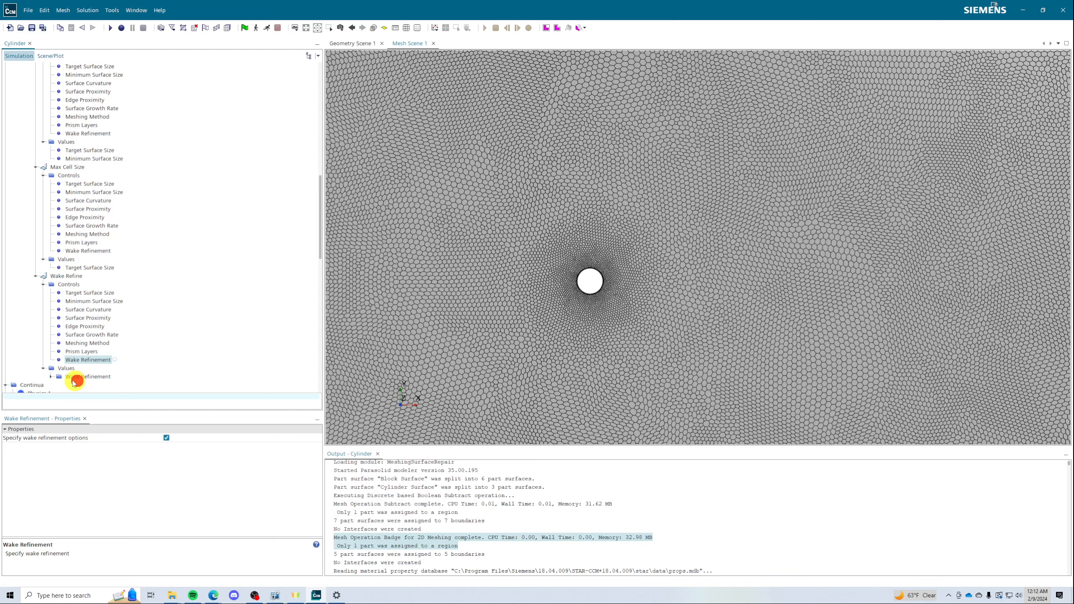
{"action": "left_click", "coordinate": [52, 377]}
{"action": "left_click", "coordinate": [62, 372]}
{"action": "left_click", "coordinate": [192, 445]}
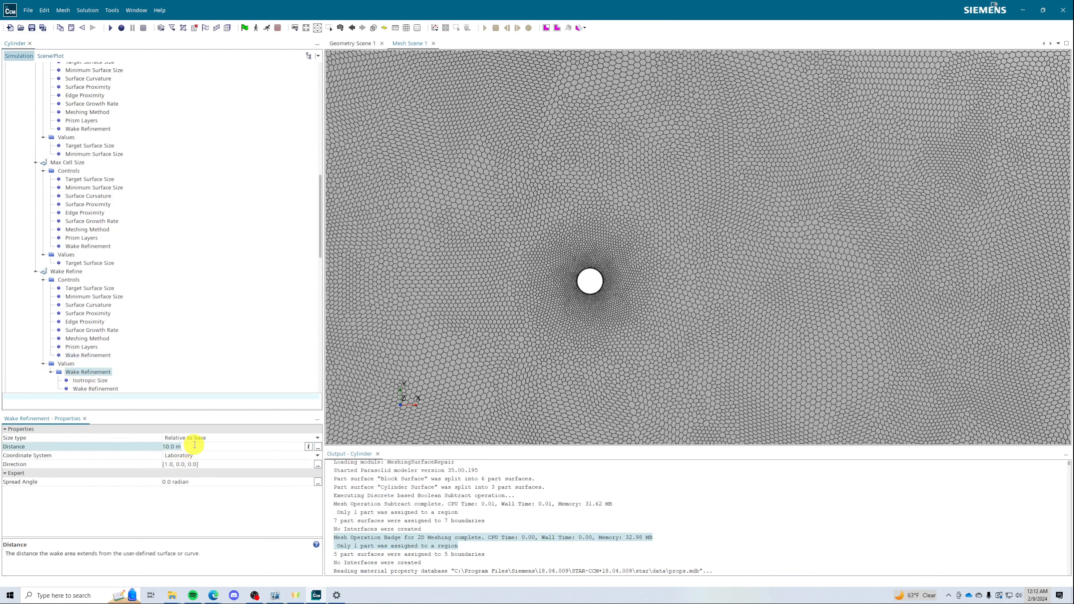
{"action": "type", "text": "4"}
{"action": "key", "text": "Return"}
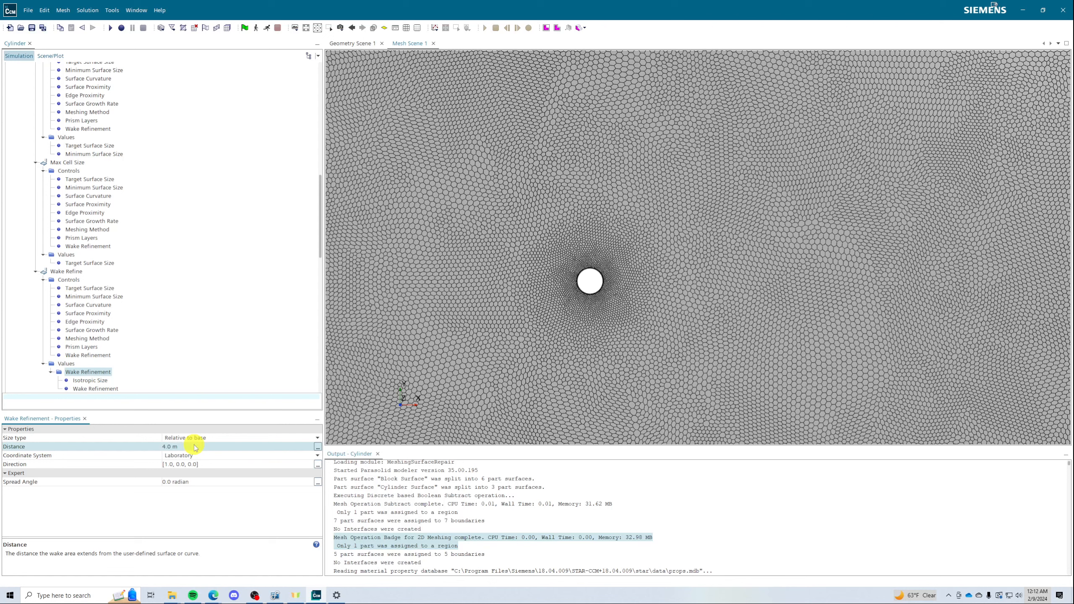
- Review the wake's isotropic size and set the wake refinement growth rate to 1.1
{"action": "left_click", "coordinate": [95, 382]}
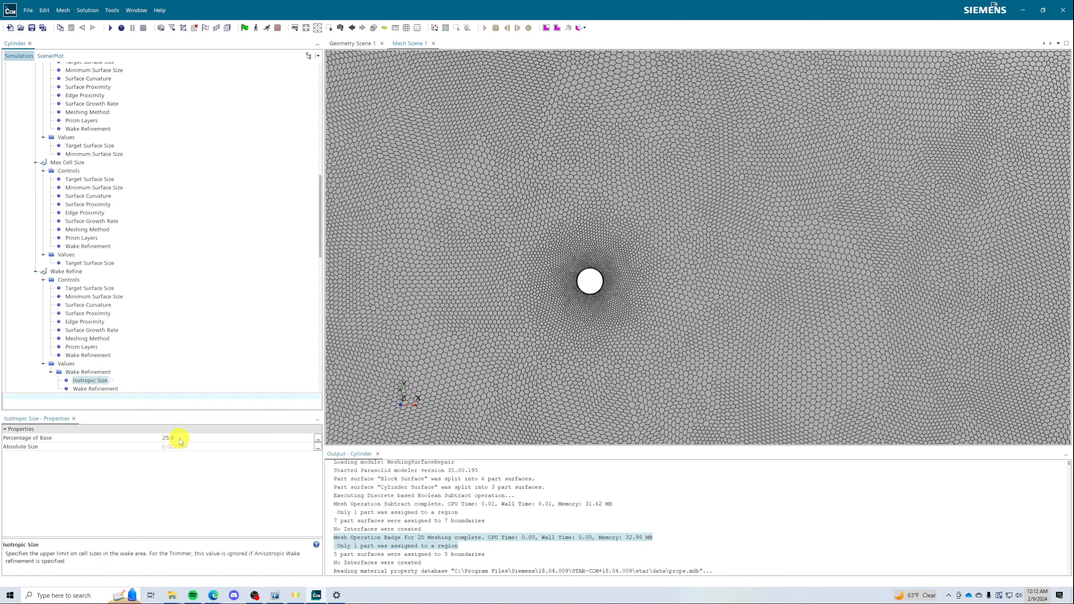
{"action": "left_click", "coordinate": [181, 438]}
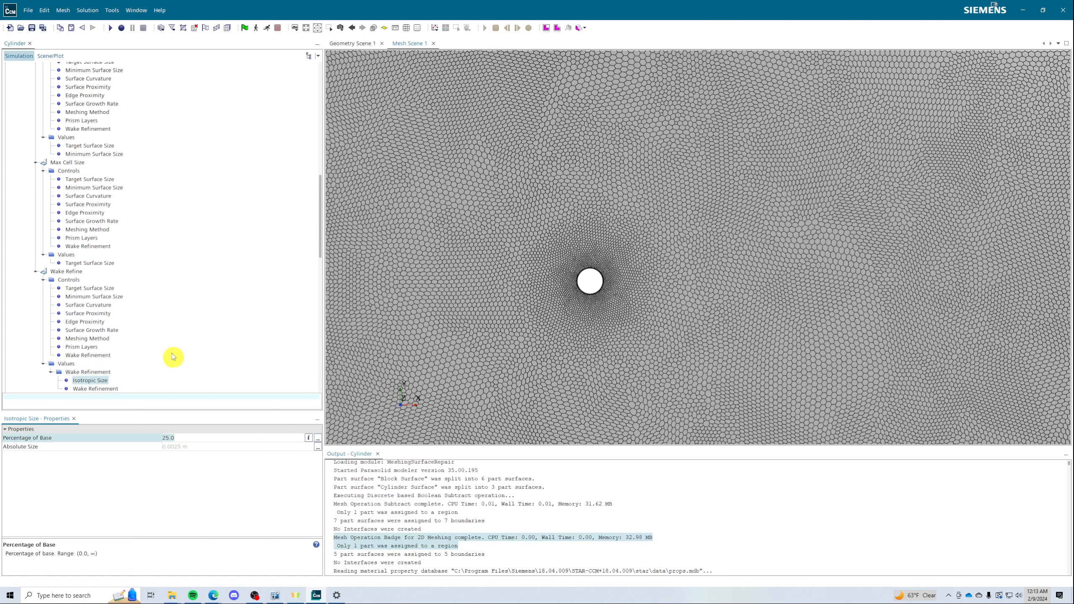
{"action": "scroll", "coordinate": [123, 356], "scroll_direction": "down", "scroll_amount": 2}
{"action": "left_click", "coordinate": [87, 343]}
{"action": "left_click", "coordinate": [182, 437]}
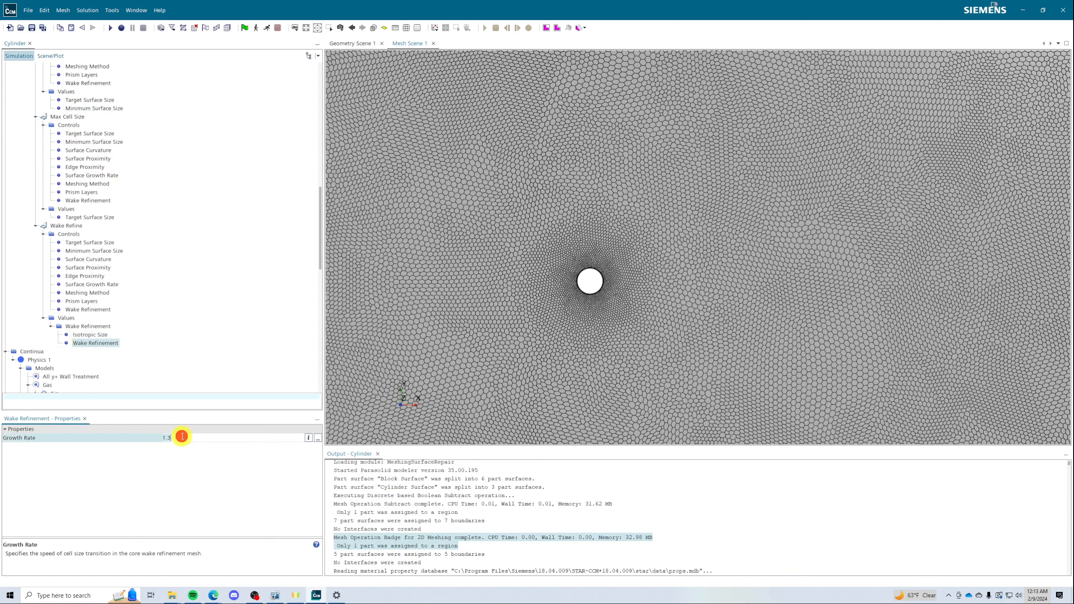
{"action": "key", "text": "BackSpace"}
{"action": "type", "text": "1"}
{"action": "key", "text": "Return"}
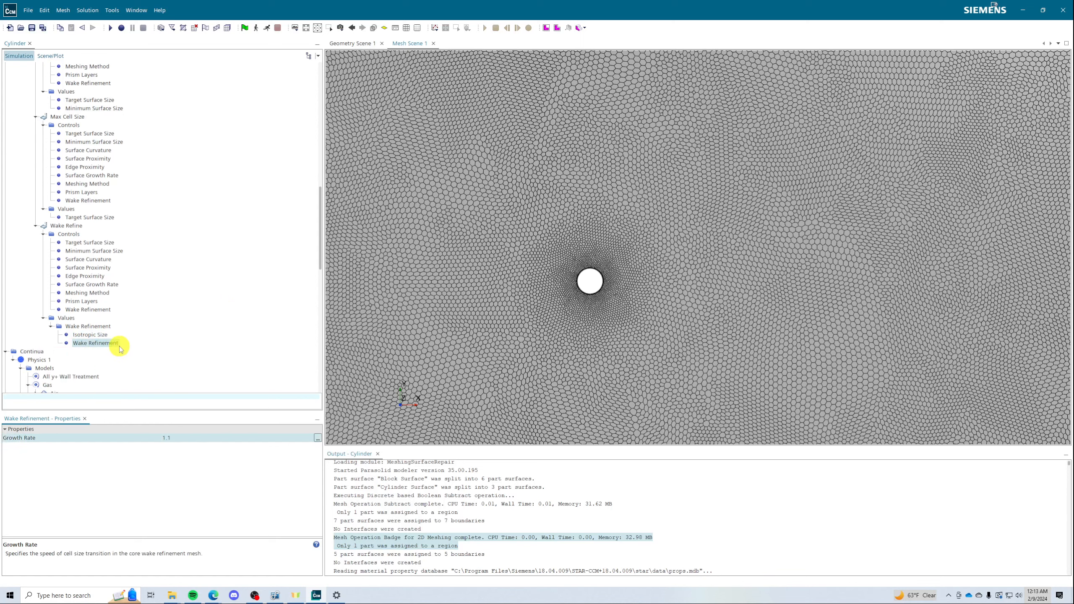
- Set the spread angle of the Wake Refine control's wake refinement to 2.0 deg
{"action": "left_click", "coordinate": [85, 326]}
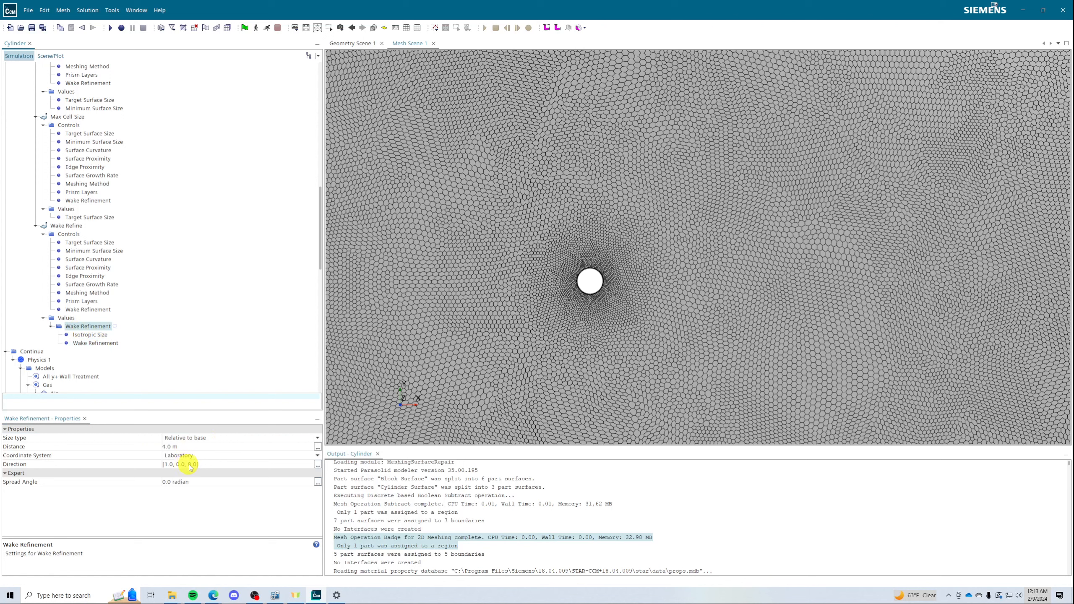
{"action": "left_click", "coordinate": [209, 489]}
{"action": "left_click", "coordinate": [211, 485]}
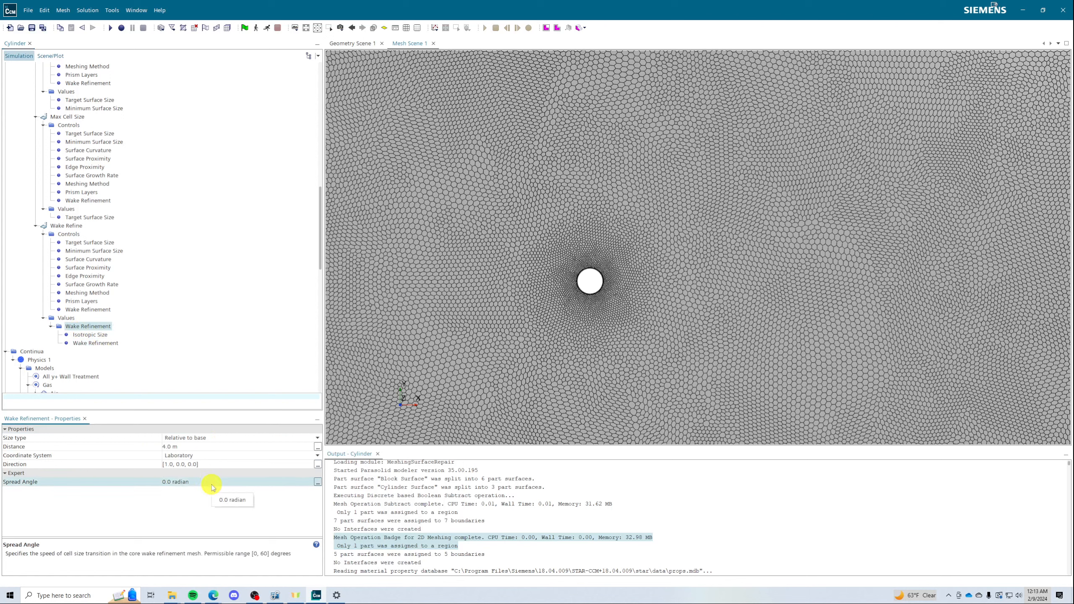
{"action": "left_click", "coordinate": [212, 486]}
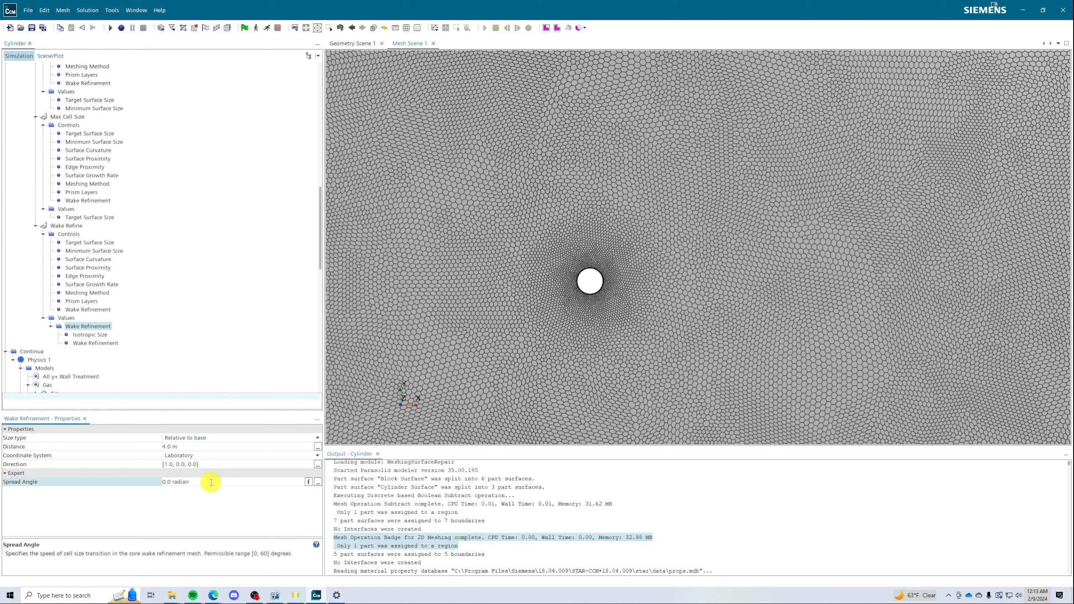
{"action": "left_click", "coordinate": [199, 484]}
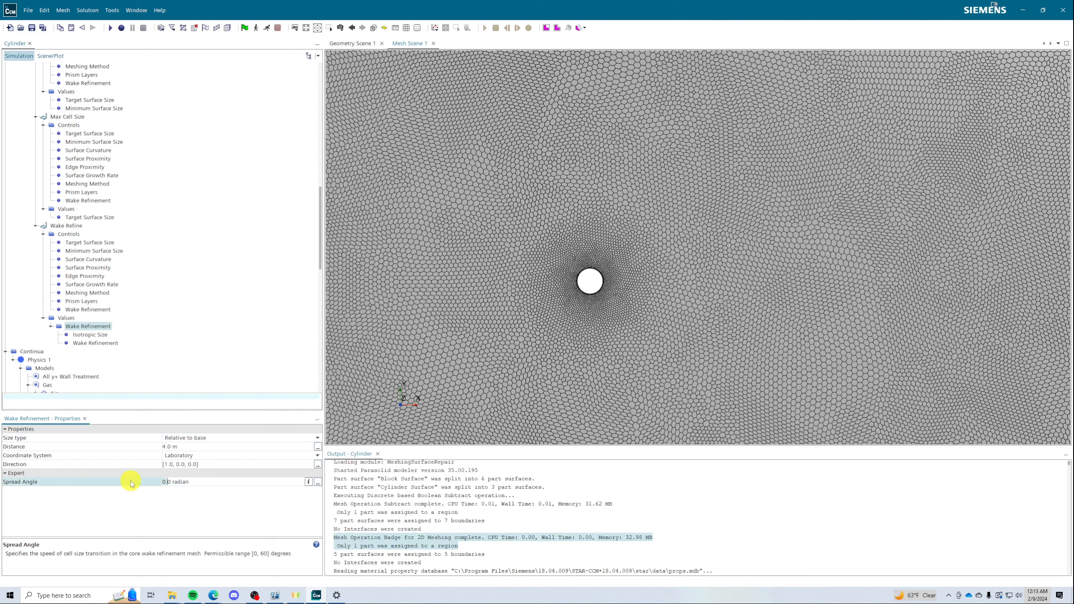
{"action": "key", "text": "ctrl+a"}
{"action": "type", "text": "2.0 deg"}
{"action": "key", "text": "Return"}
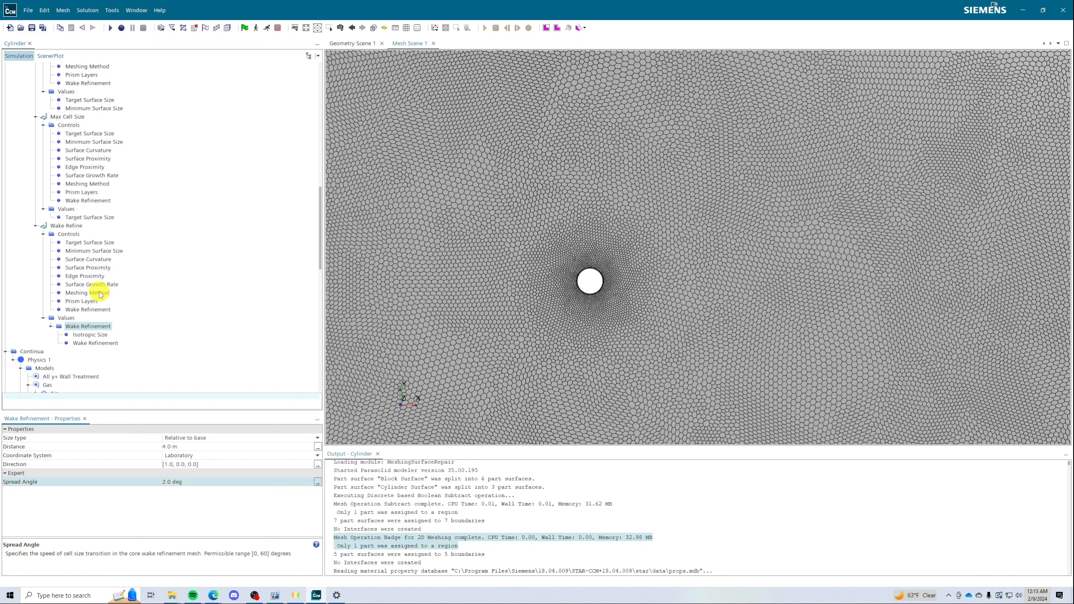
- Set the default base size of the Automated Mesh (2D) operation to 0.5 cm
{"action": "scroll", "coordinate": [89, 313], "scroll_direction": "up", "scroll_amount": 9}
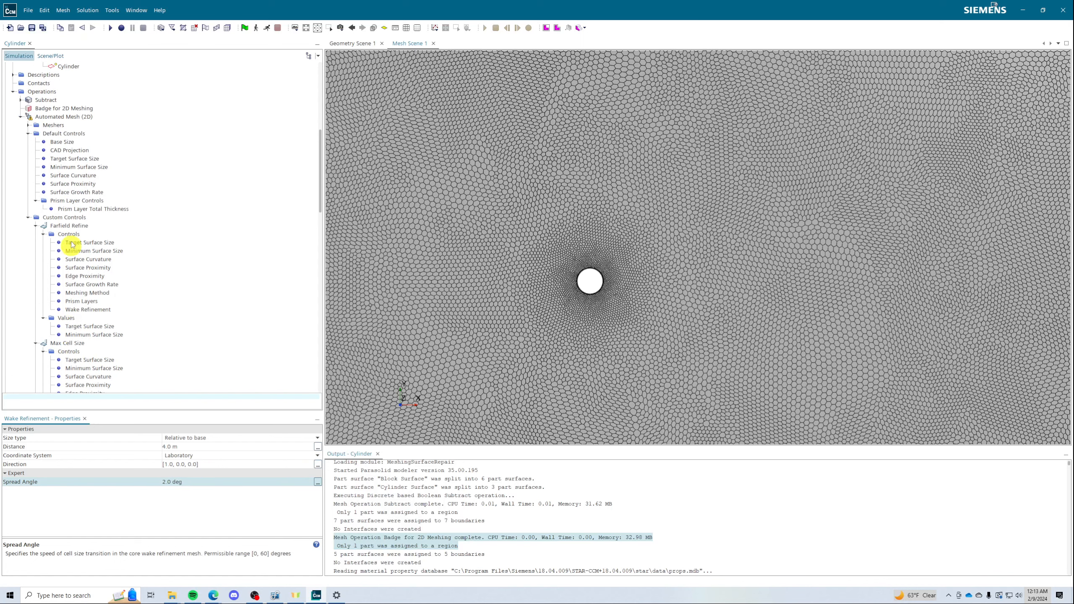
{"action": "left_click", "coordinate": [61, 142]}
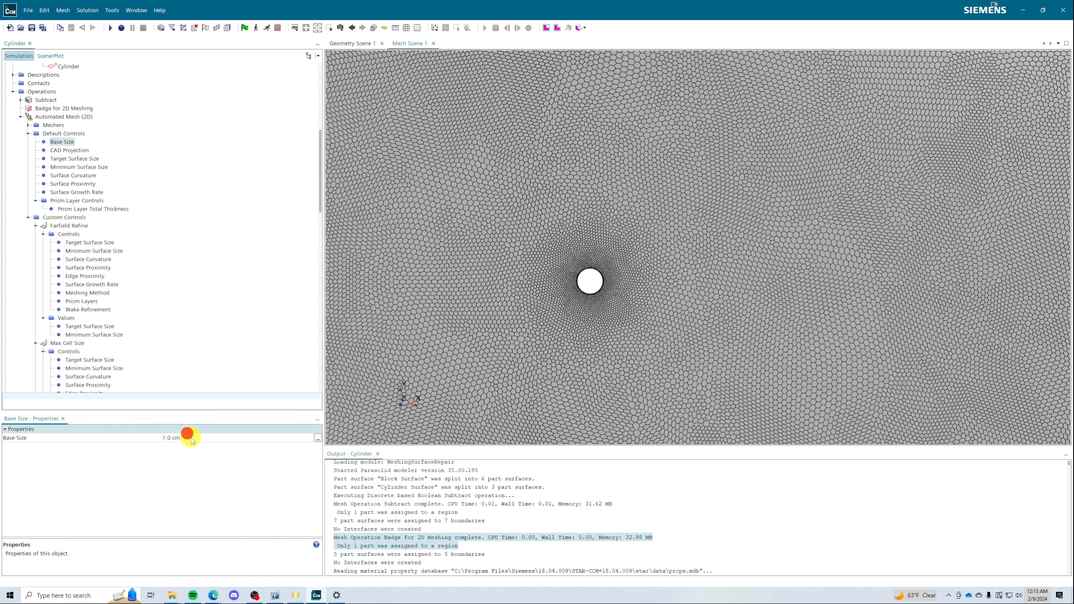
{"action": "left_click", "coordinate": [186, 438]}
{"action": "left_click", "coordinate": [199, 438]}
{"action": "type", "text": "0.5"}
{"action": "key", "text": "Return"}
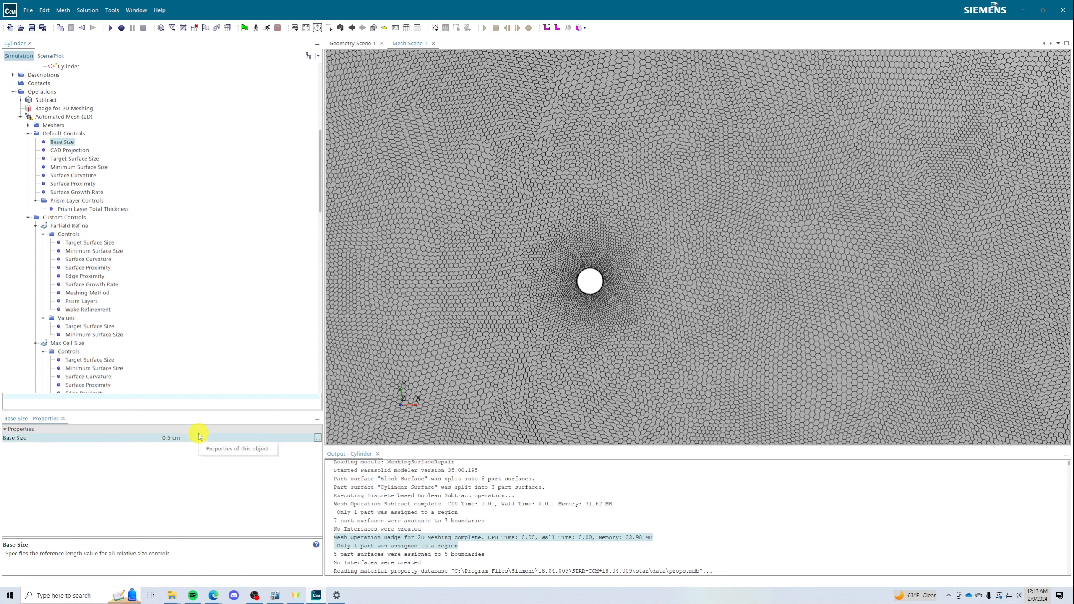
- Set the isotropic size of the Wake Refine control's wake refinement to 50 percent of base
{"action": "right_click", "coordinate": [63, 117]}
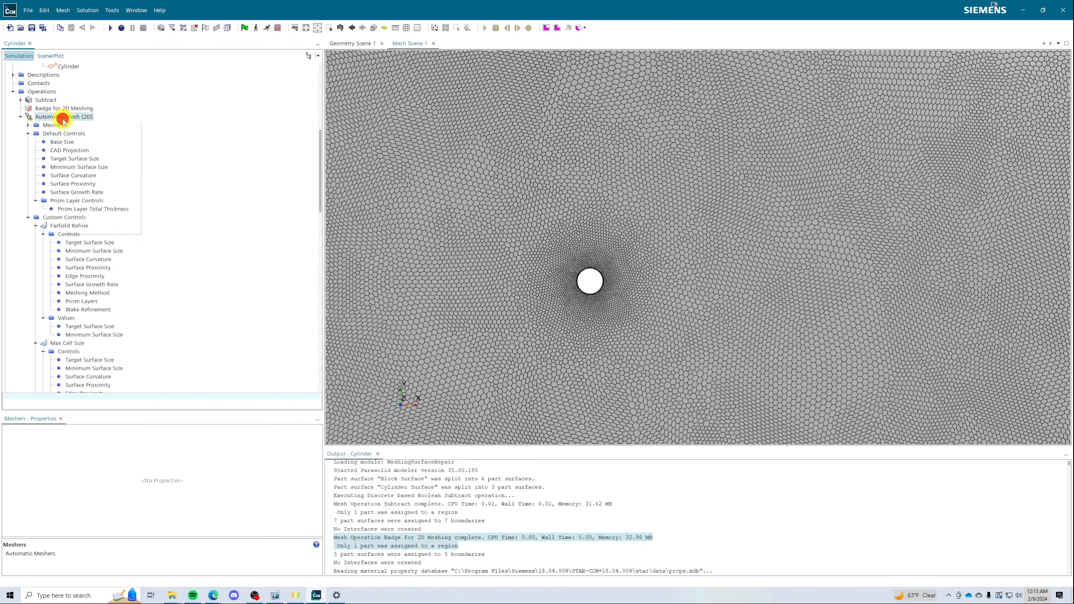
{"action": "left_click", "coordinate": [219, 217]}
{"action": "scroll", "coordinate": [98, 339], "scroll_direction": "down", "scroll_amount": 6}
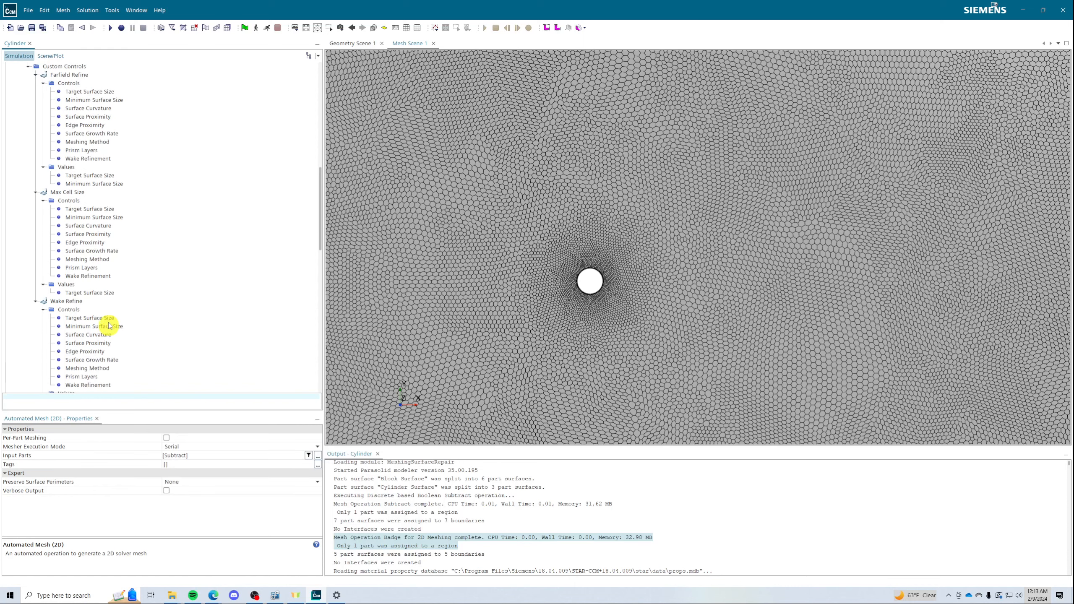
{"action": "left_click", "coordinate": [73, 318]}
{"action": "scroll", "coordinate": [92, 346], "scroll_direction": "down", "scroll_amount": 3}
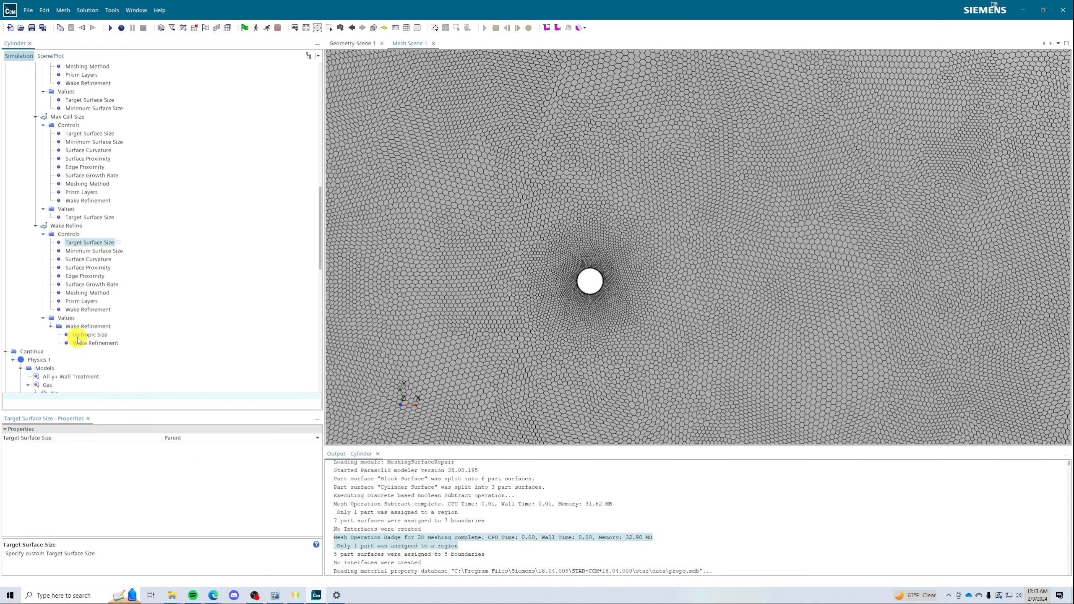
{"action": "left_click", "coordinate": [84, 335]}
{"action": "left_click", "coordinate": [186, 437]}
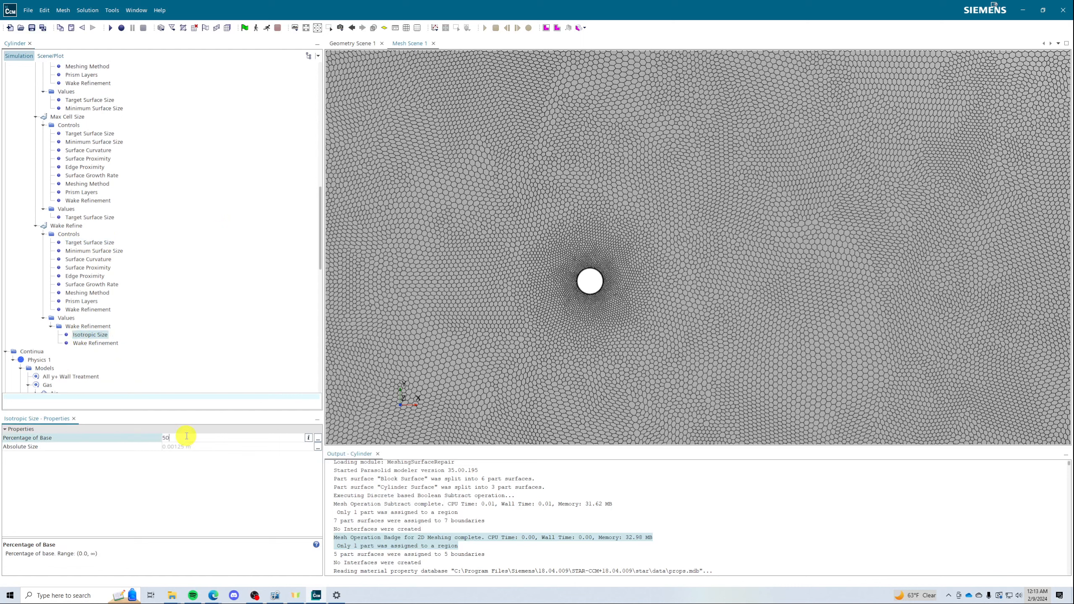
{"action": "type", "text": "50"}
{"action": "key", "text": "Return"}
- Execute the Automated Mesh (2D) operation with the wake refinement settings
{"action": "scroll", "coordinate": [170, 207], "scroll_direction": "up", "scroll_amount": 14}
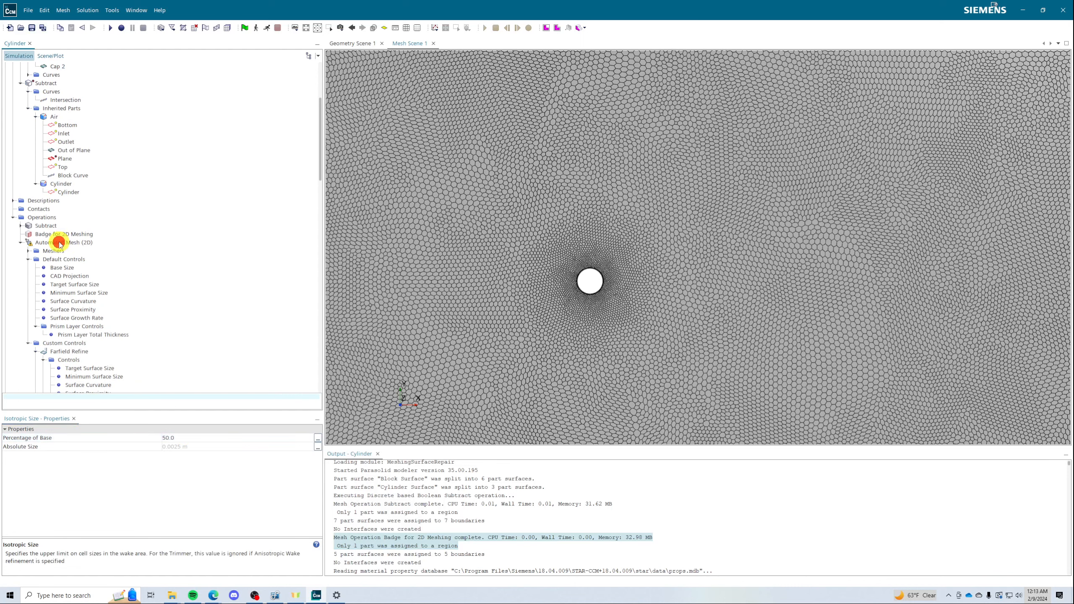
{"action": "right_click", "coordinate": [60, 243]}
{"action": "left_click", "coordinate": [216, 355]}
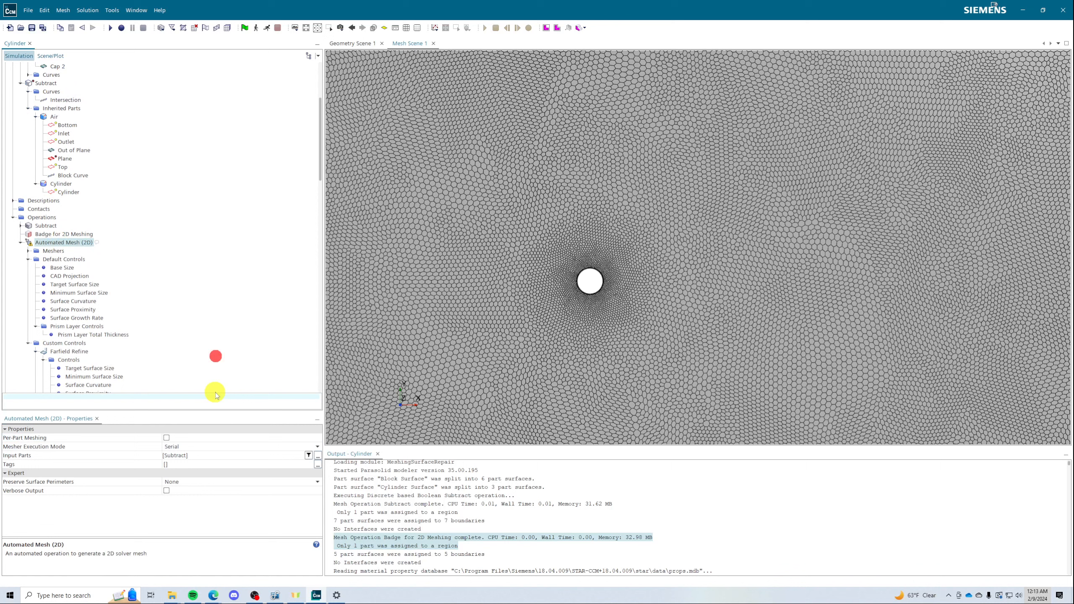
{"action": "left_click", "coordinate": [180, 448]}
{"action": "left_click", "coordinate": [183, 455]}
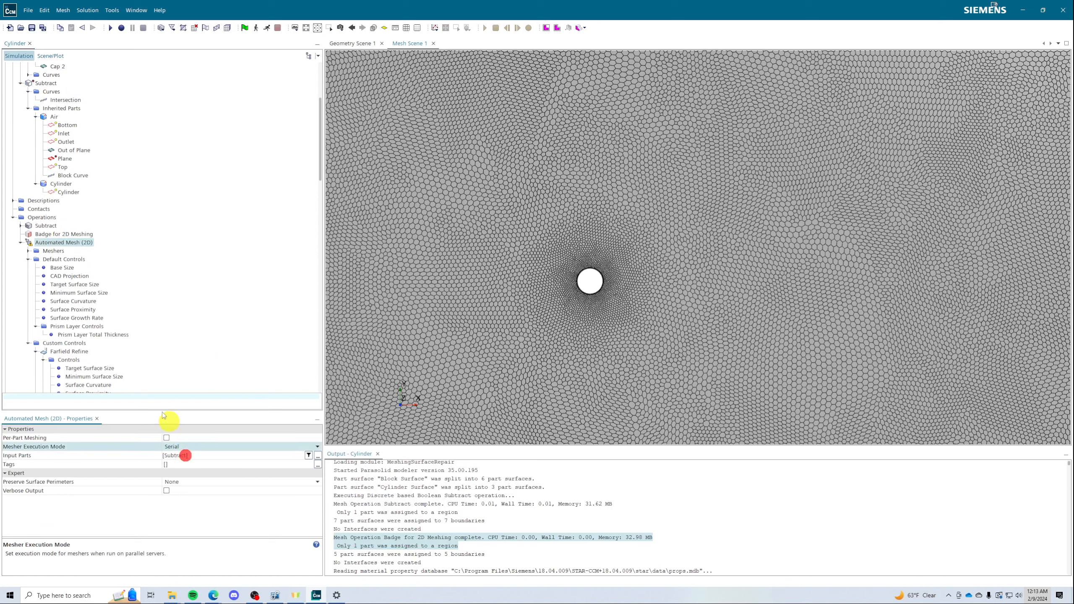
{"action": "right_click", "coordinate": [61, 245]}
{"action": "left_click", "coordinate": [84, 266]}
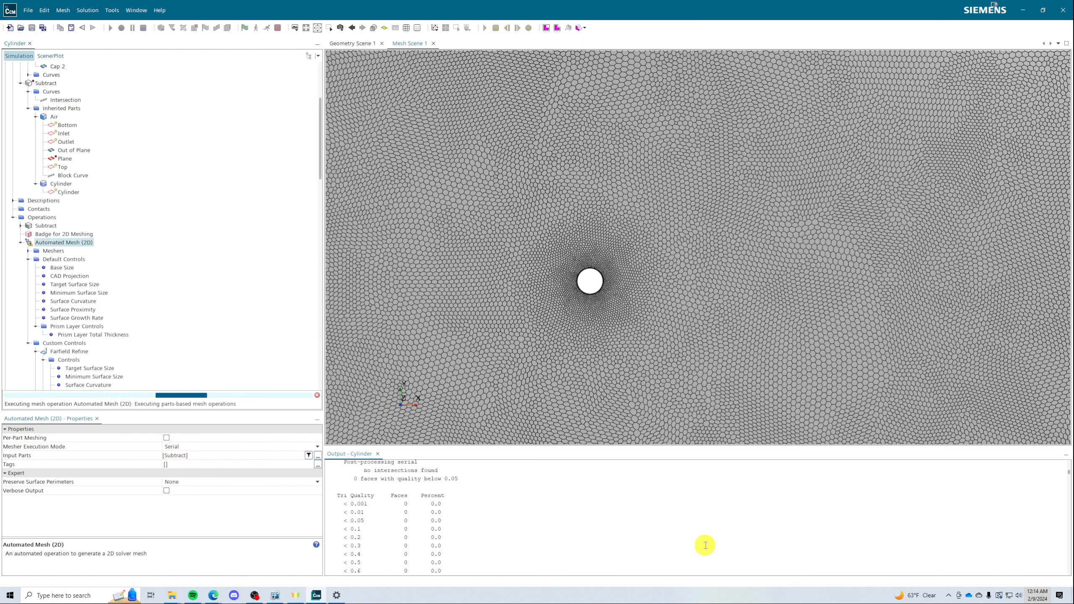
- Check the mesher output and the wake cells behind the cylinder, and execute the Automated Mesh (2D) operation again
{"action": "left_click_drag", "start_coordinate": [1069, 473], "coordinate": [1069, 571]}
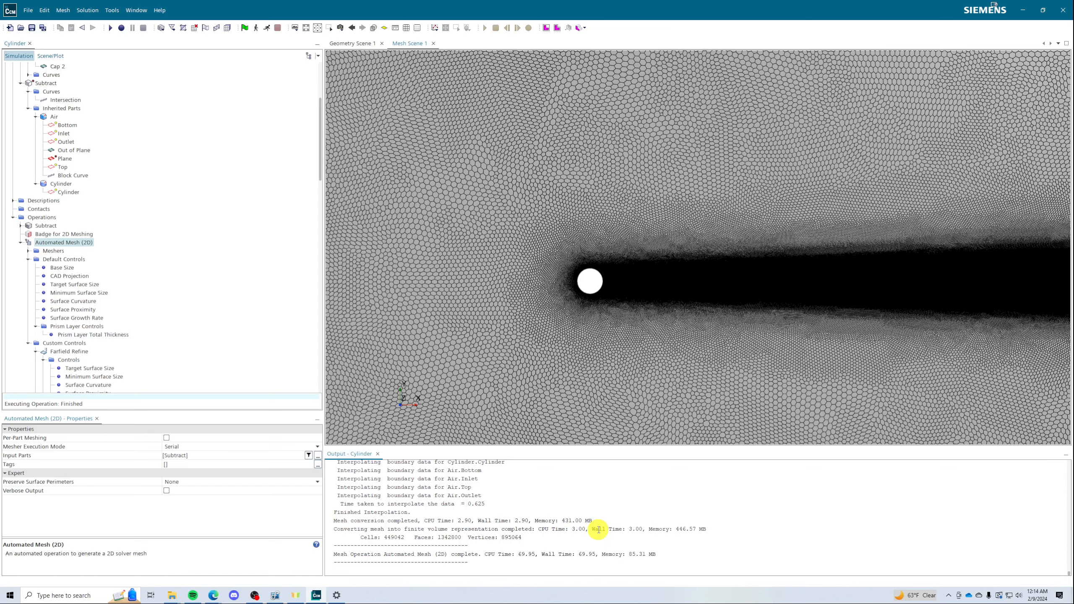
{"action": "scroll", "coordinate": [664, 355], "scroll_direction": "up", "scroll_amount": 5}
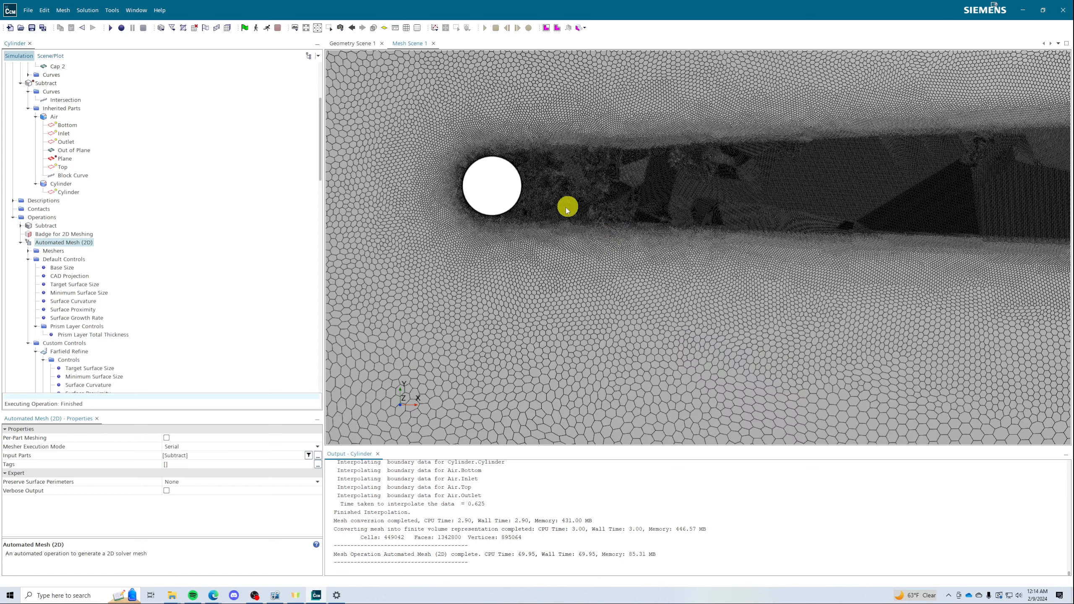
{"action": "scroll", "coordinate": [561, 237], "scroll_direction": "down", "scroll_amount": 5}
{"action": "scroll", "coordinate": [528, 245], "scroll_direction": "down", "scroll_amount": 2}
{"action": "scroll", "coordinate": [516, 248], "scroll_direction": "up", "scroll_amount": 10}
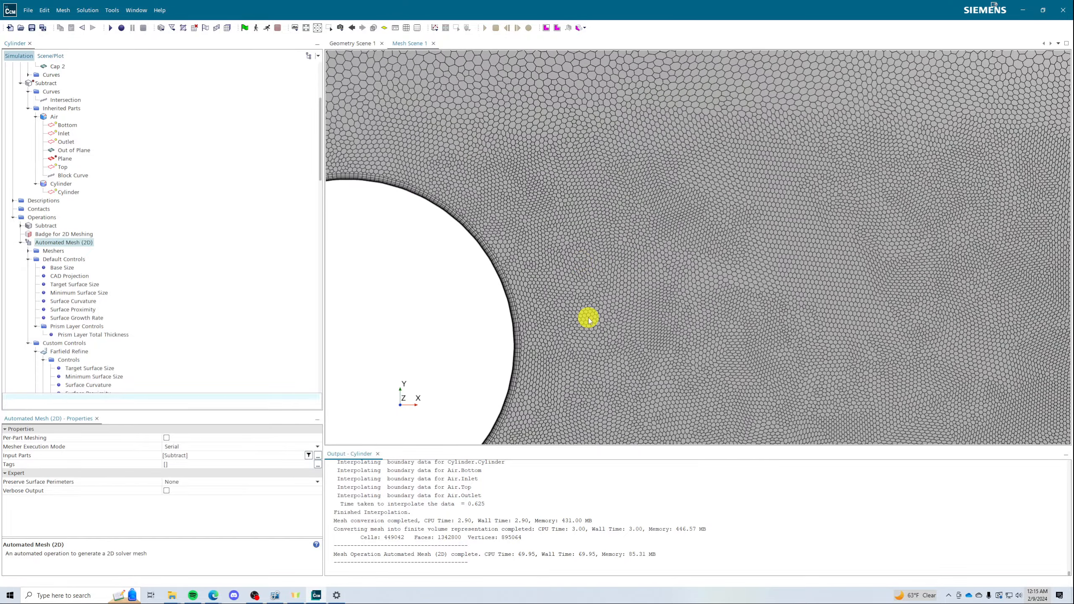
{"action": "scroll", "coordinate": [589, 320], "scroll_direction": "down", "scroll_amount": 8}
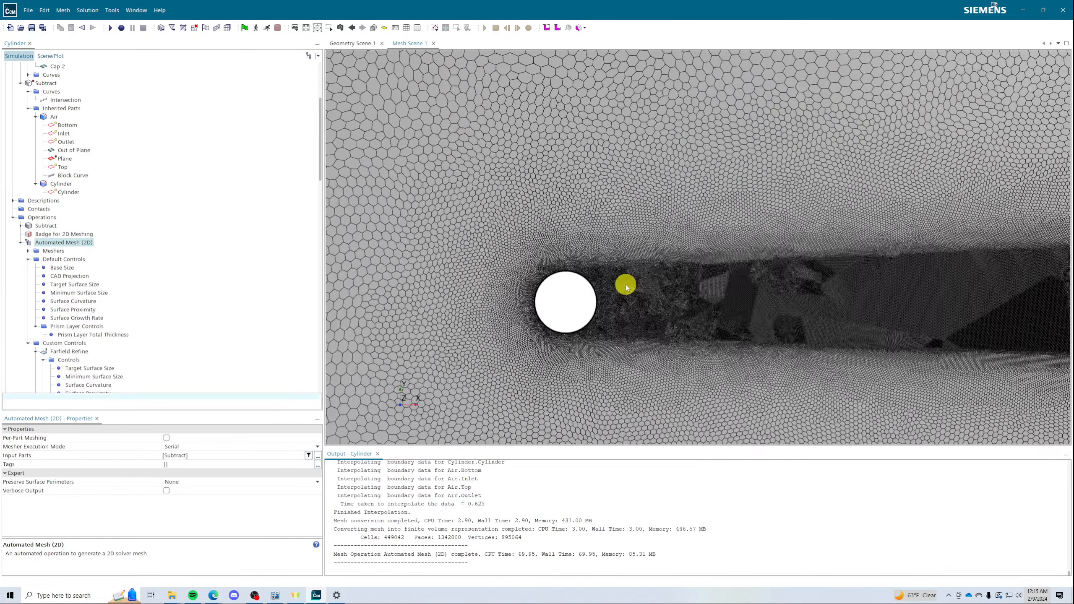
{"action": "scroll", "coordinate": [922, 360], "scroll_direction": "up", "scroll_amount": 1}
{"action": "right_click", "coordinate": [64, 242]}
{"action": "left_click", "coordinate": [82, 255]}
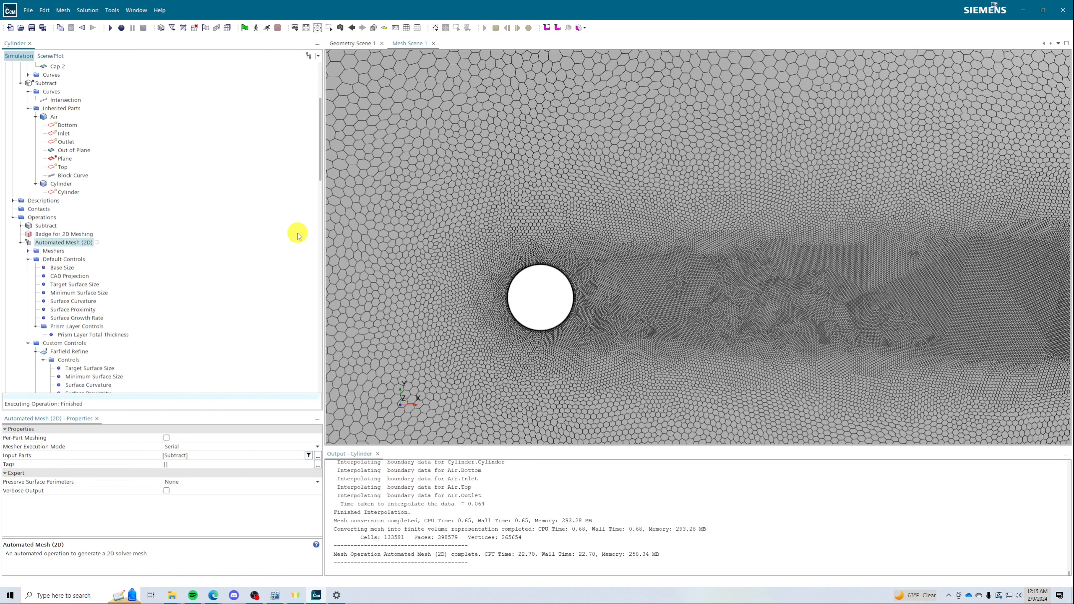
- Enter a new user-specified default surface growth rate for the Automated Mesh (2D) operation and execute the operation
{"action": "scroll", "coordinate": [521, 253], "scroll_direction": "up", "scroll_amount": 3}
{"action": "scroll", "coordinate": [531, 292], "scroll_direction": "down", "scroll_amount": 8}
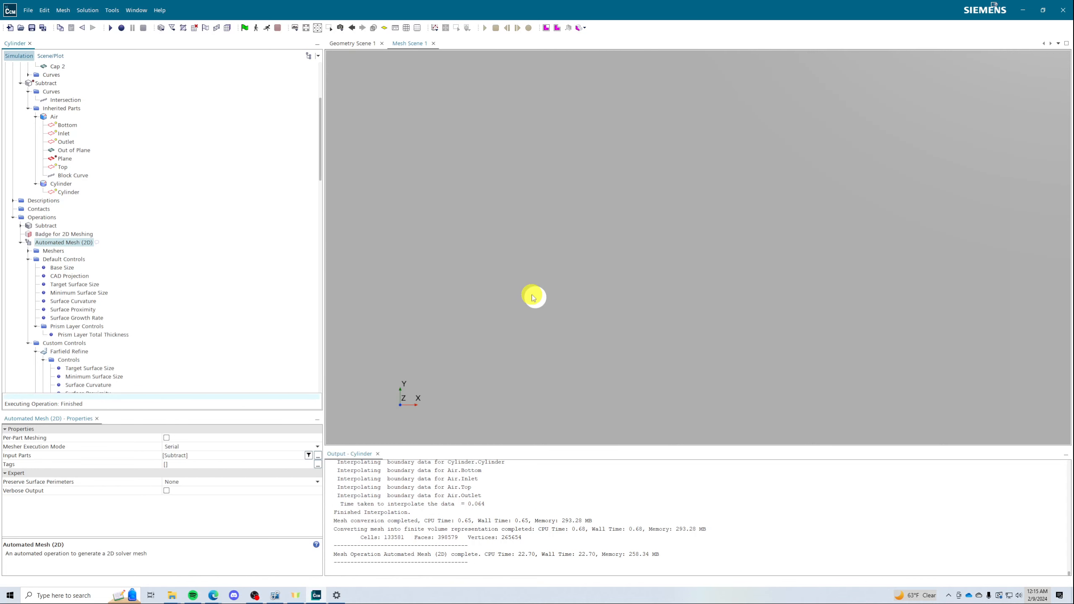
{"action": "scroll", "coordinate": [533, 296], "scroll_direction": "up", "scroll_amount": 5}
{"action": "scroll", "coordinate": [533, 297], "scroll_direction": "down", "scroll_amount": 1}
{"action": "scroll", "coordinate": [589, 292], "scroll_direction": "up", "scroll_amount": 3}
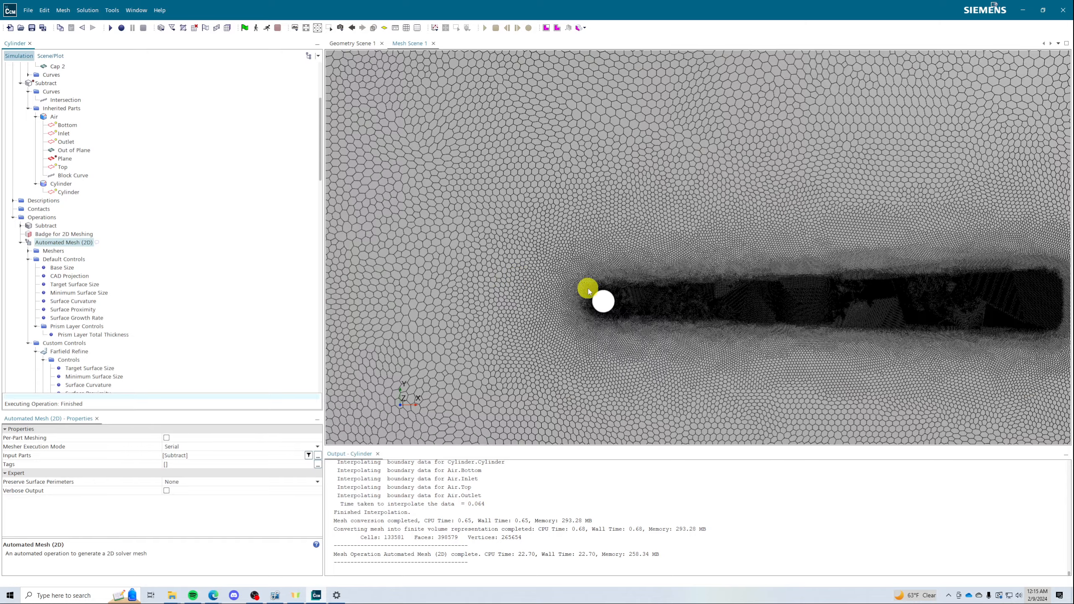
{"action": "scroll", "coordinate": [589, 291], "scroll_direction": "up", "scroll_amount": 3}
{"action": "left_click", "coordinate": [66, 319]}
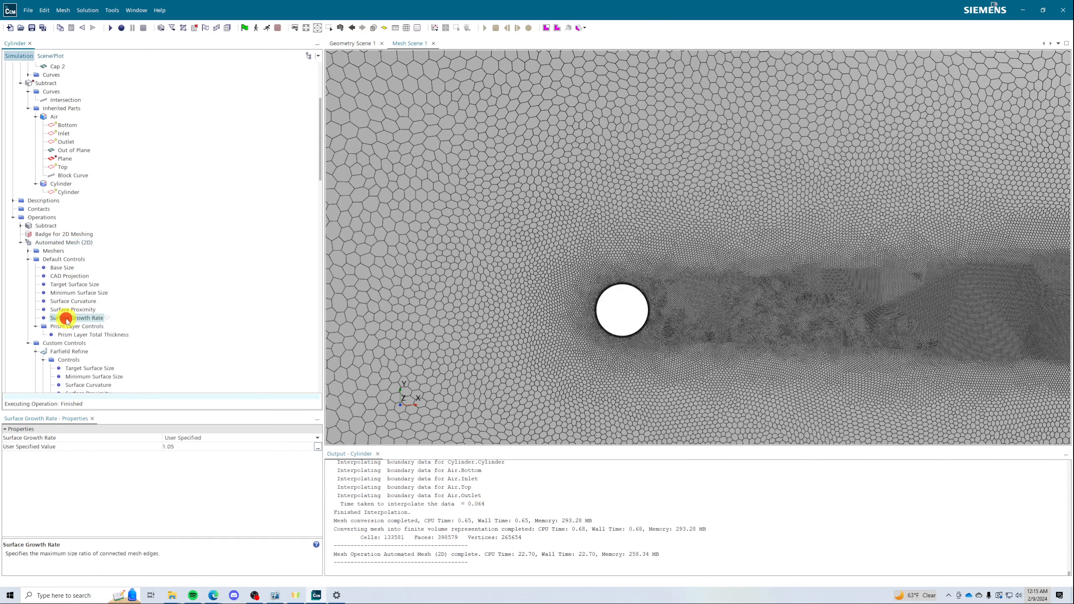
{"action": "left_click", "coordinate": [182, 446]}
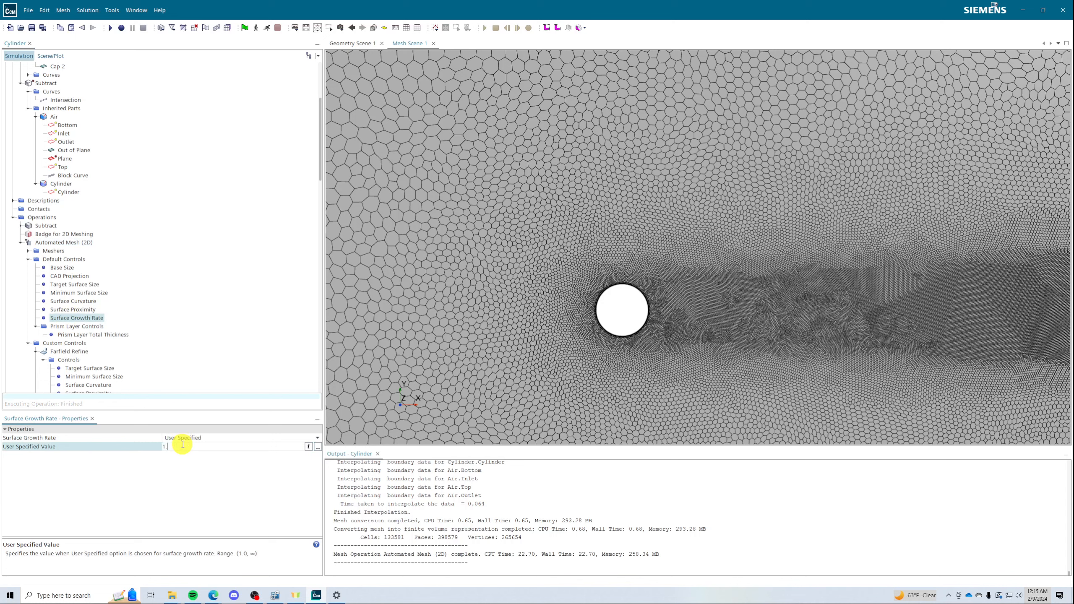
{"action": "key", "text": "Return"}
{"action": "right_click", "coordinate": [48, 243]}
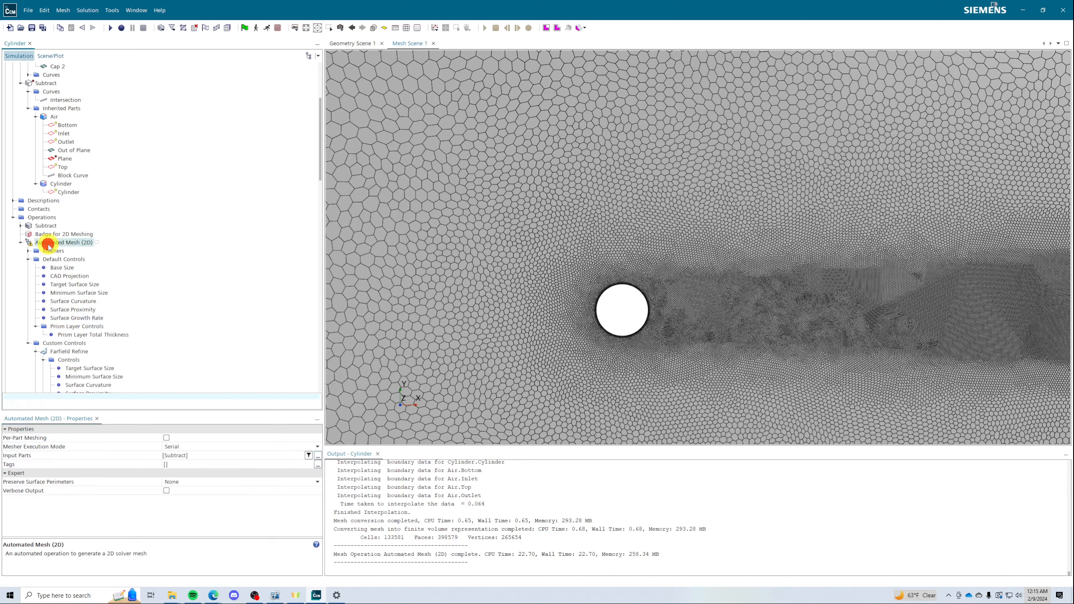
{"action": "left_click", "coordinate": [70, 265]}
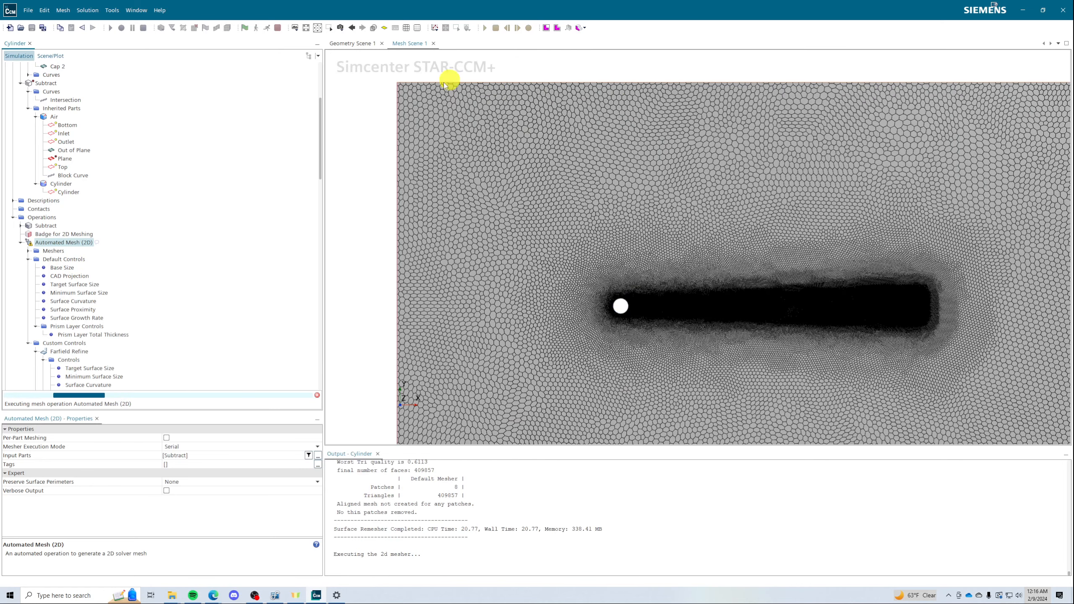
- Examine the regenerated mesh around the cylinder and its wake, and check the cell count in the mesher output
{"action": "scroll", "coordinate": [608, 305], "scroll_direction": "up", "scroll_amount": 5}
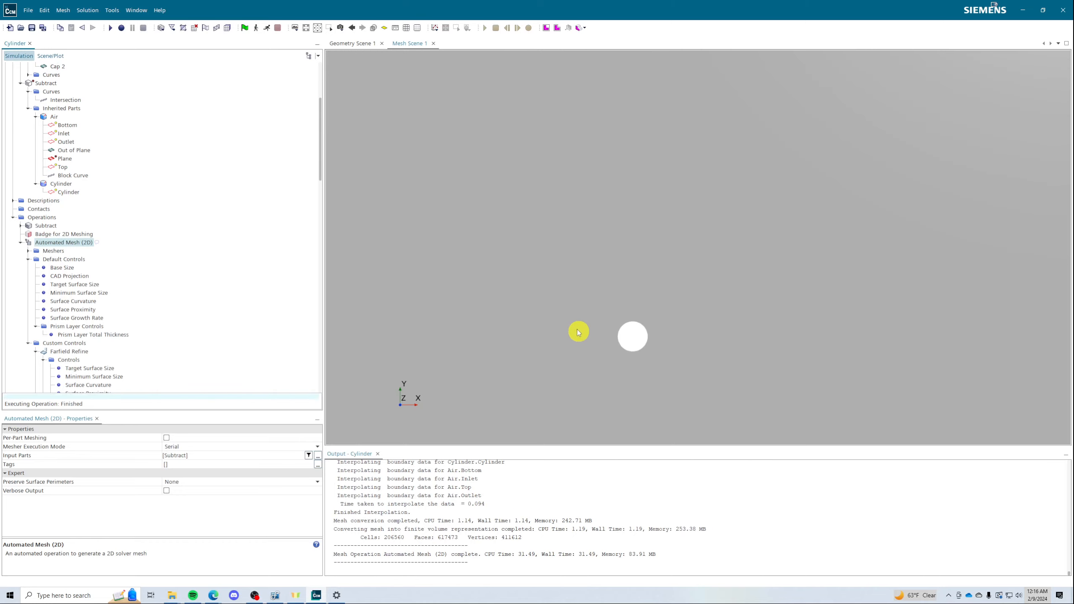
{"action": "scroll", "coordinate": [506, 127], "scroll_direction": "down", "scroll_amount": 2}
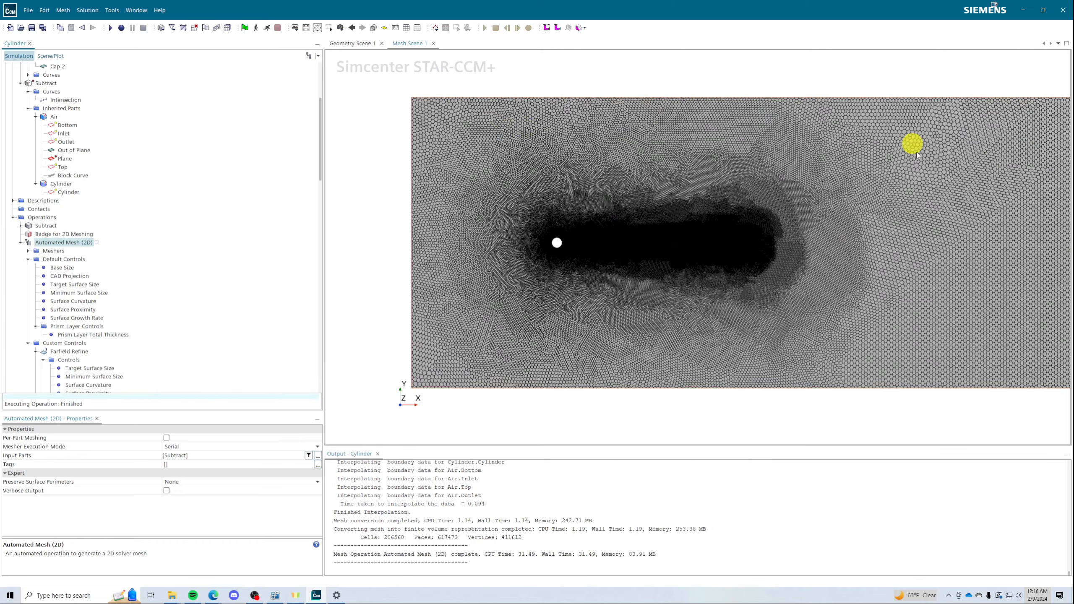
{"action": "scroll", "coordinate": [889, 157], "scroll_direction": "down", "scroll_amount": 2}
{"action": "scroll", "coordinate": [672, 235], "scroll_direction": "up", "scroll_amount": 6}
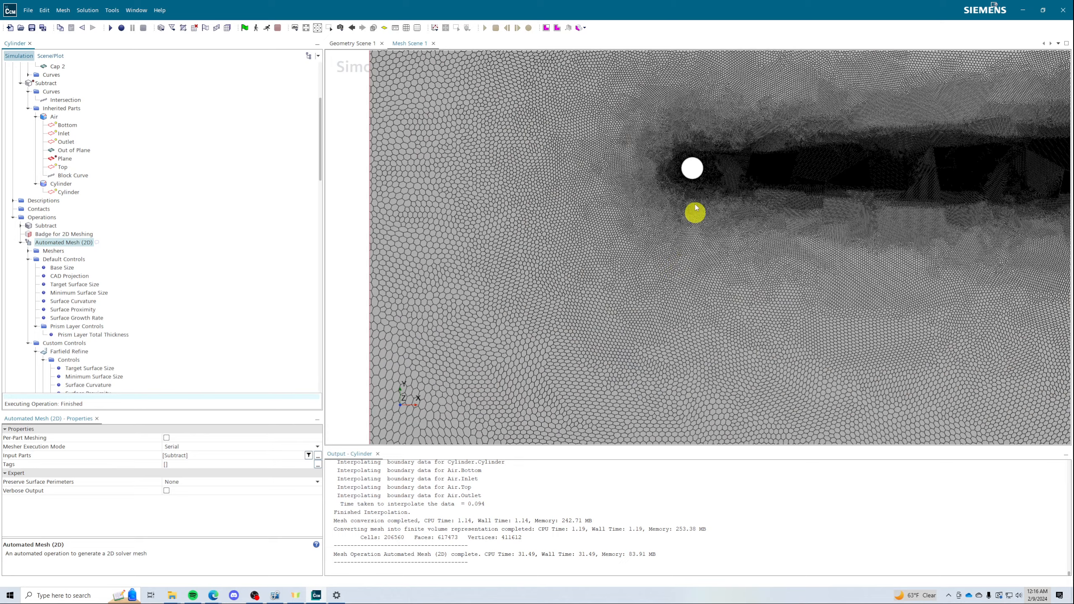
{"action": "scroll", "coordinate": [692, 139], "scroll_direction": "up", "scroll_amount": 2}
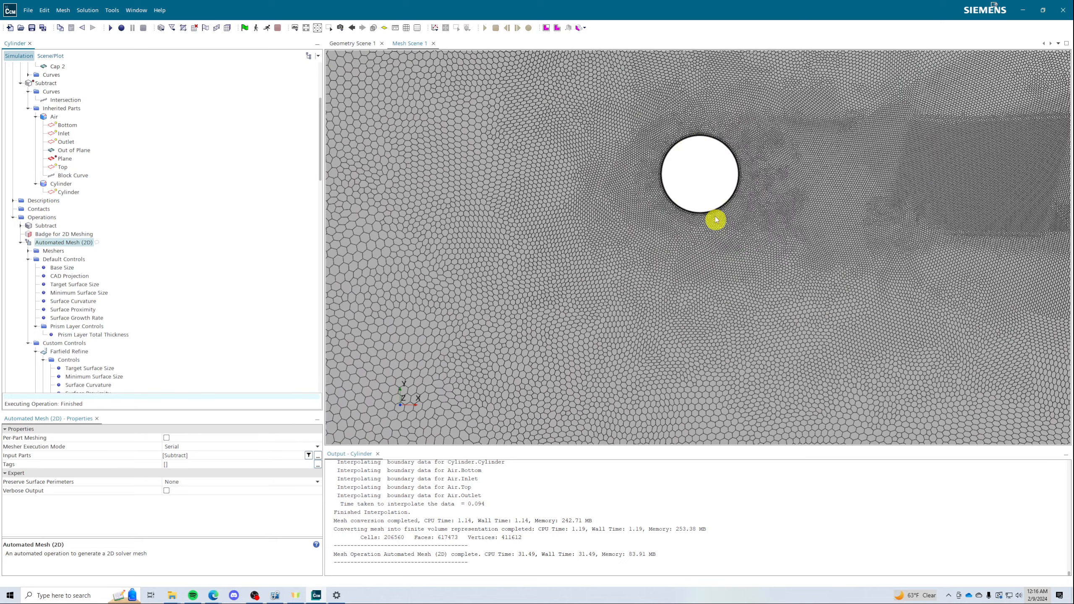
{"action": "left_click", "coordinate": [394, 537]}
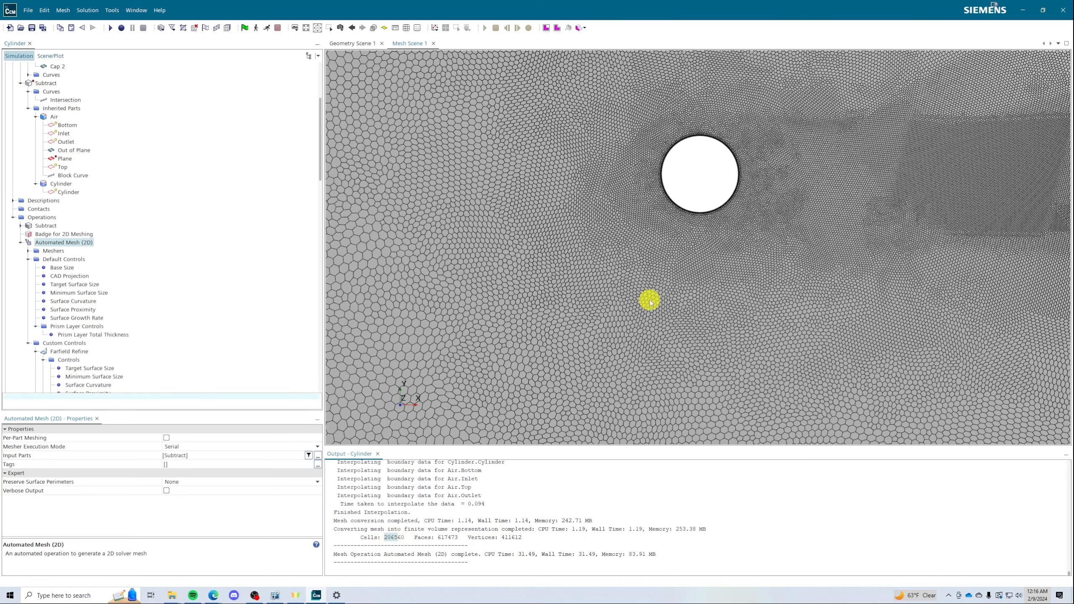
{"action": "left_click", "coordinate": [688, 297]}
{"action": "scroll", "coordinate": [709, 189], "scroll_direction": "down", "scroll_amount": 2}
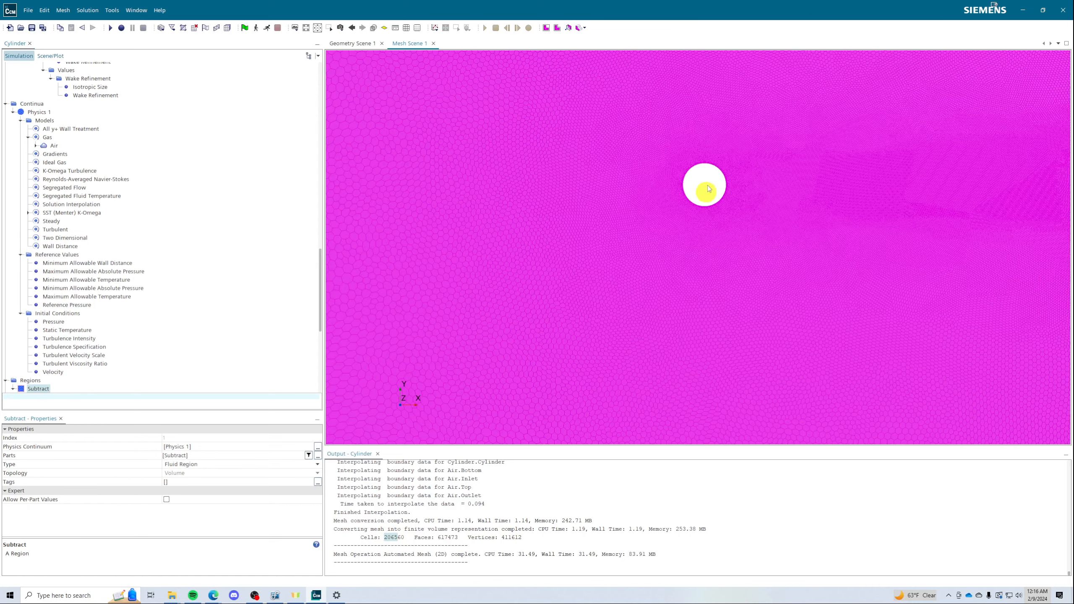
{"action": "left_click", "coordinate": [711, 189]}
{"action": "scroll", "coordinate": [702, 169], "scroll_direction": "up", "scroll_amount": 6}
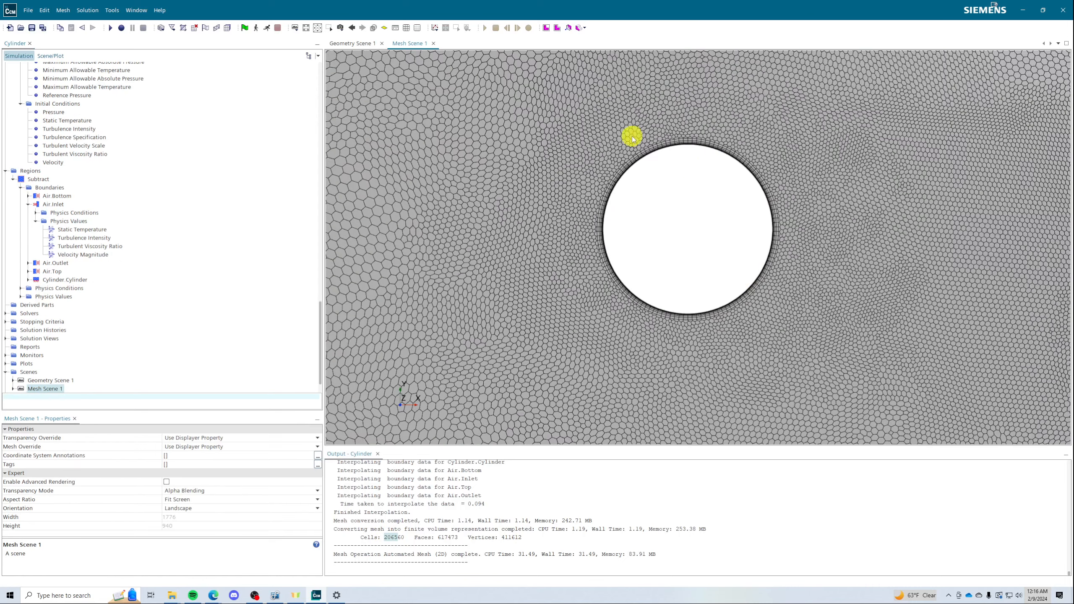
- Create a new Flow / Energy Force report in the simulation's Reports
{"action": "left_click", "coordinate": [5, 170]}
{"action": "scroll", "coordinate": [653, 236], "scroll_direction": "down", "scroll_amount": 6}
{"action": "left_click", "coordinate": [22, 313]}
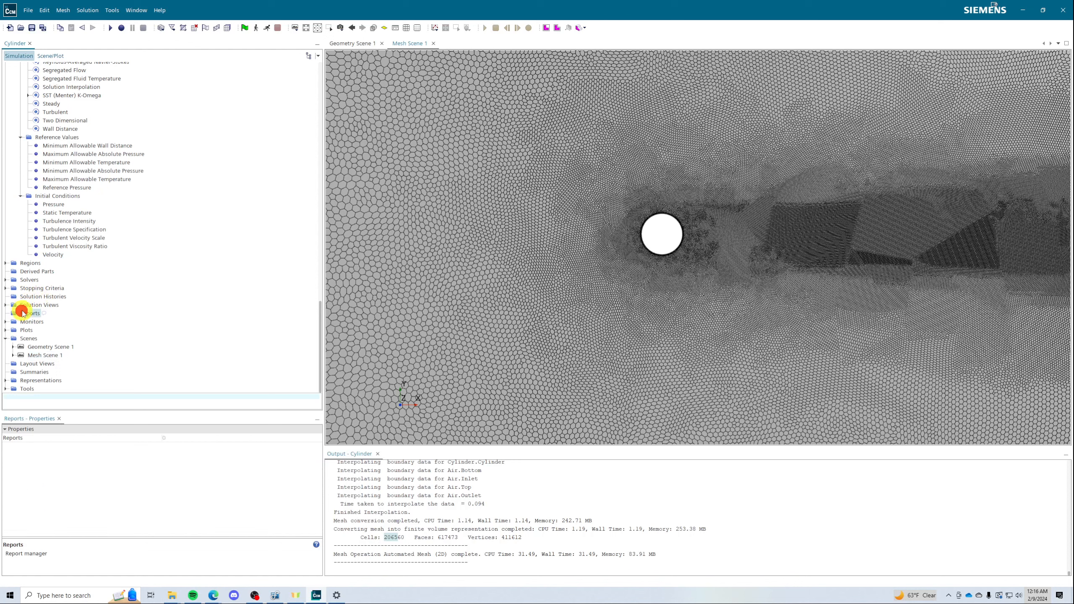
{"action": "right_click", "coordinate": [23, 313]}
{"action": "mouse_move", "coordinate": [63, 317]}
{"action": "mouse_move", "coordinate": [118, 348]}
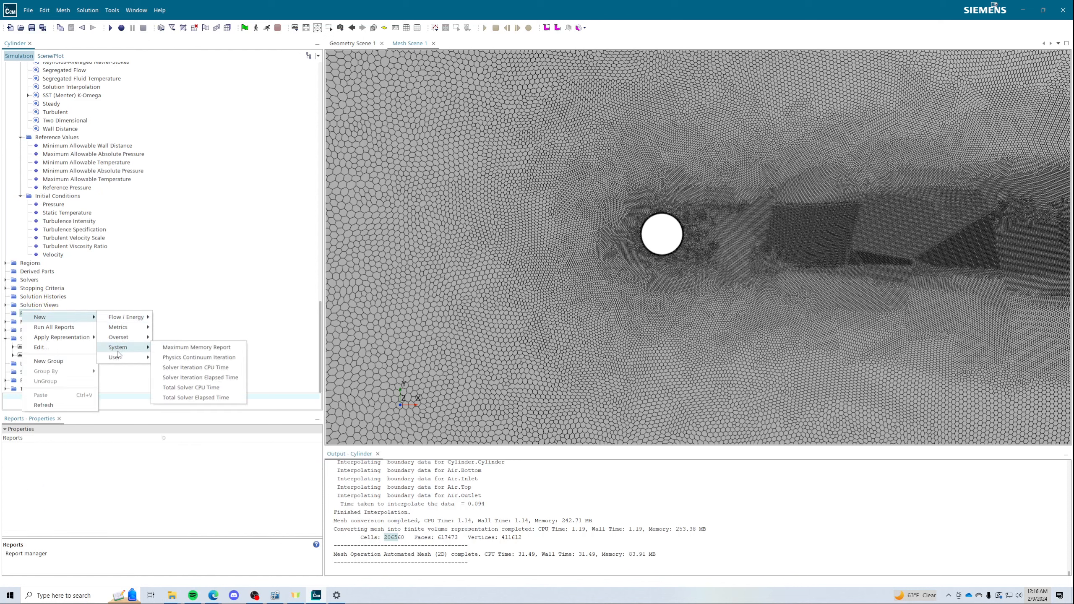
{"action": "mouse_move", "coordinate": [125, 317]}
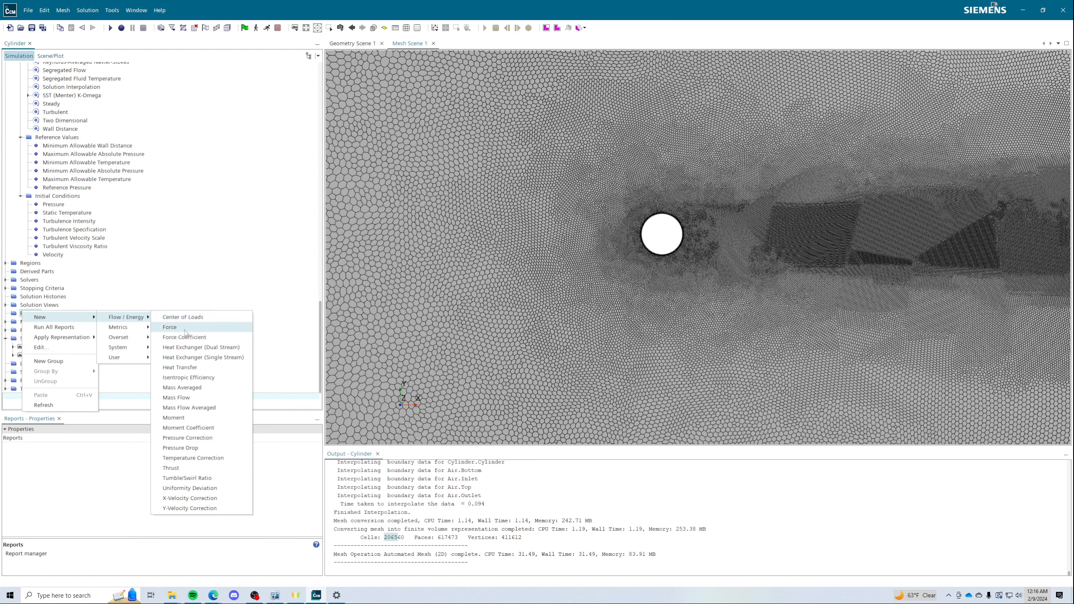
{"action": "left_click", "coordinate": [169, 328]}
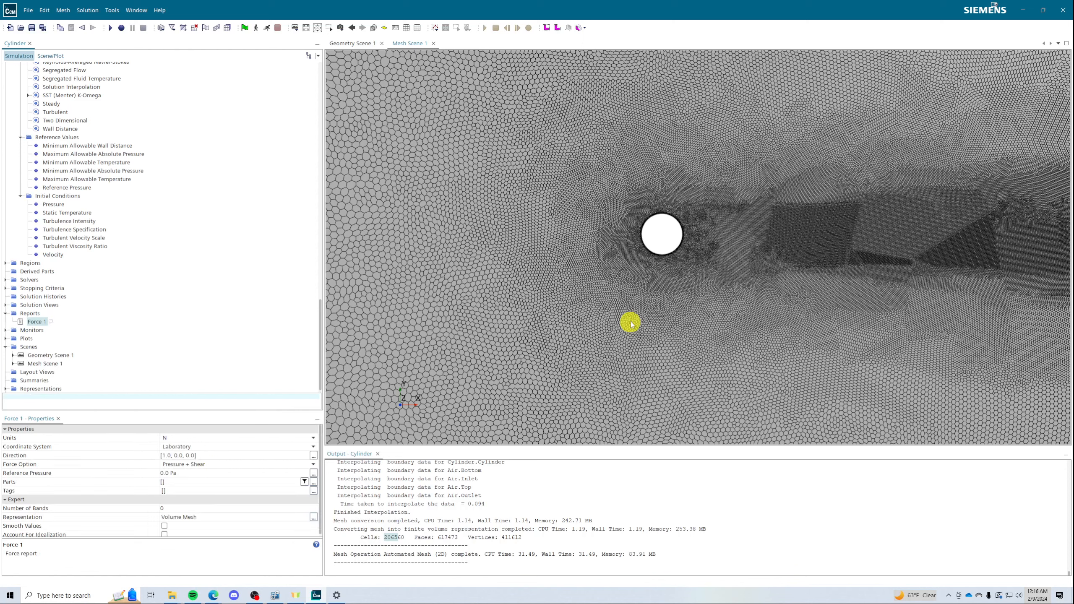
- Assign the Subtract region's Cylinder.Cylinder boundary as the input part of the Force 1 report
{"action": "double_click", "coordinate": [25, 322]}
{"action": "right_click", "coordinate": [24, 322]}
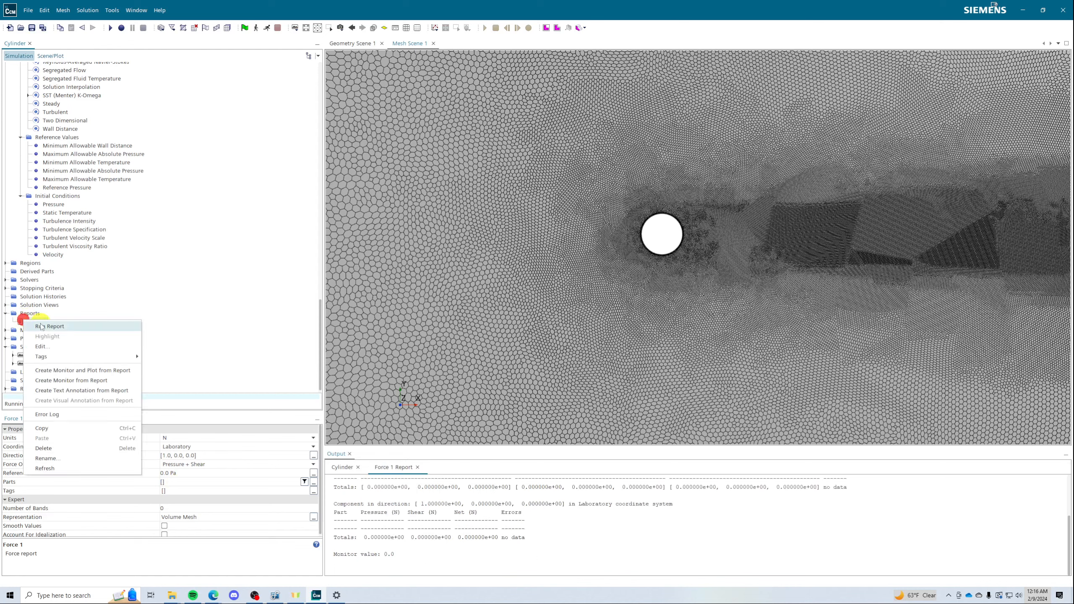
{"action": "left_click", "coordinate": [48, 348]}
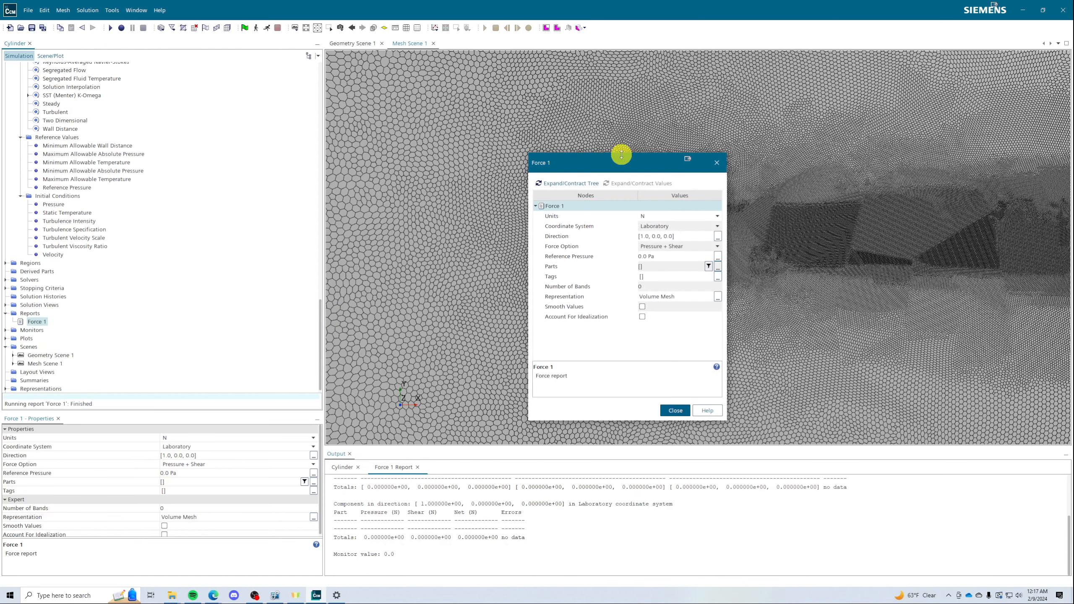
{"action": "left_click_drag", "start_coordinate": [622, 155], "coordinate": [551, 139]}
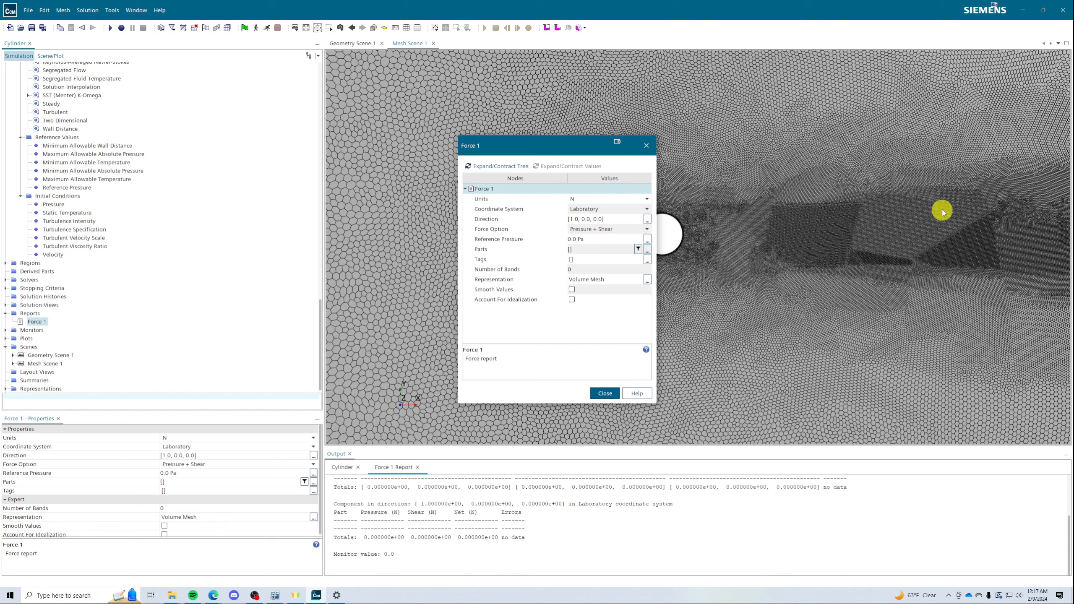
{"action": "left_click", "coordinate": [586, 250]}
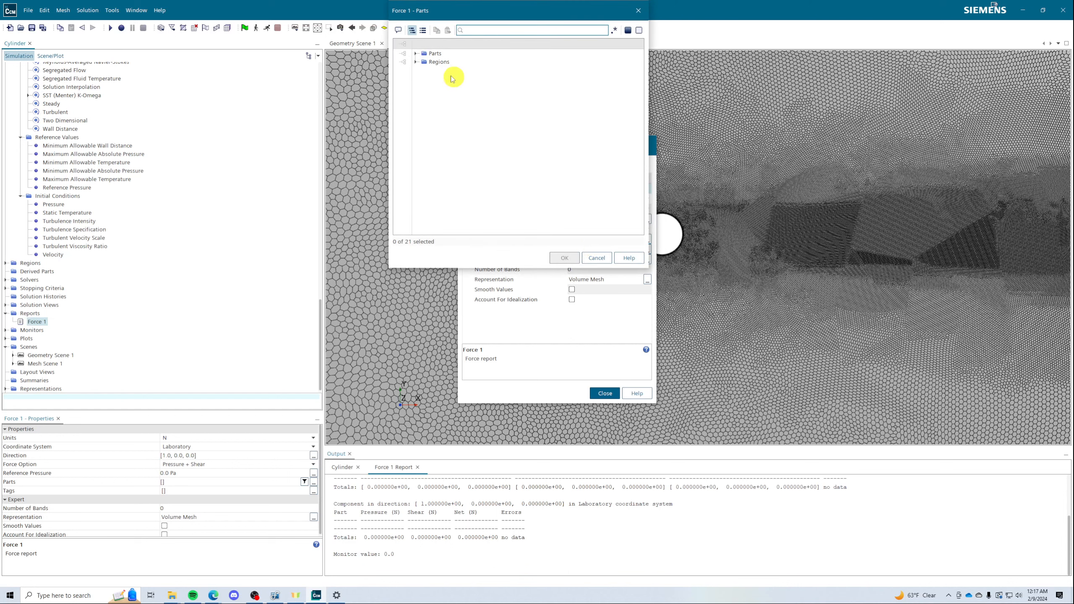
{"action": "left_click", "coordinate": [438, 62]}
{"action": "left_click", "coordinate": [416, 62]}
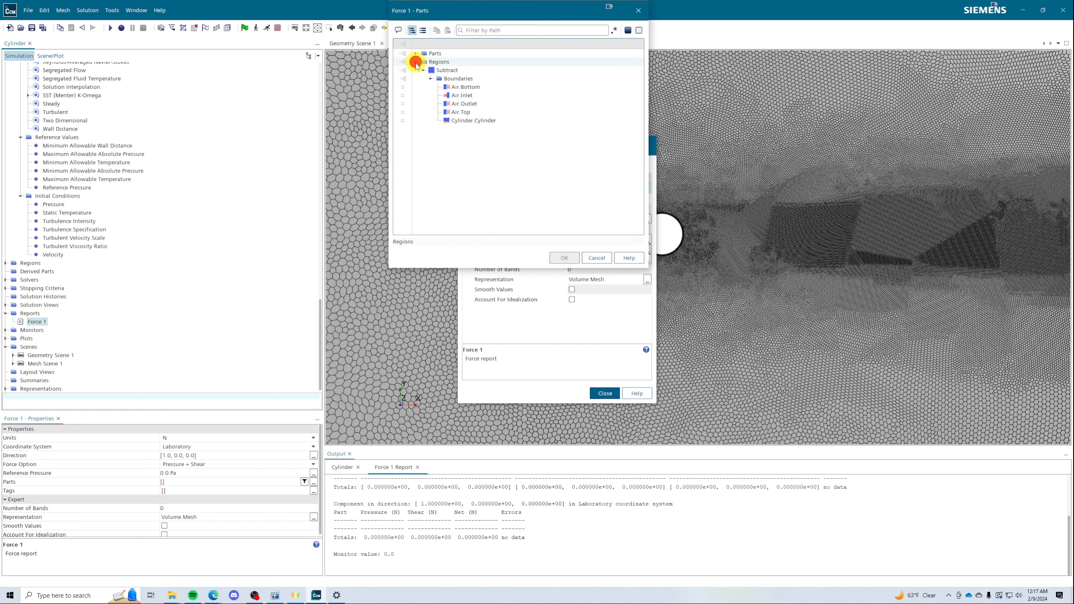
{"action": "left_click", "coordinate": [470, 120]}
{"action": "left_click", "coordinate": [564, 257]}
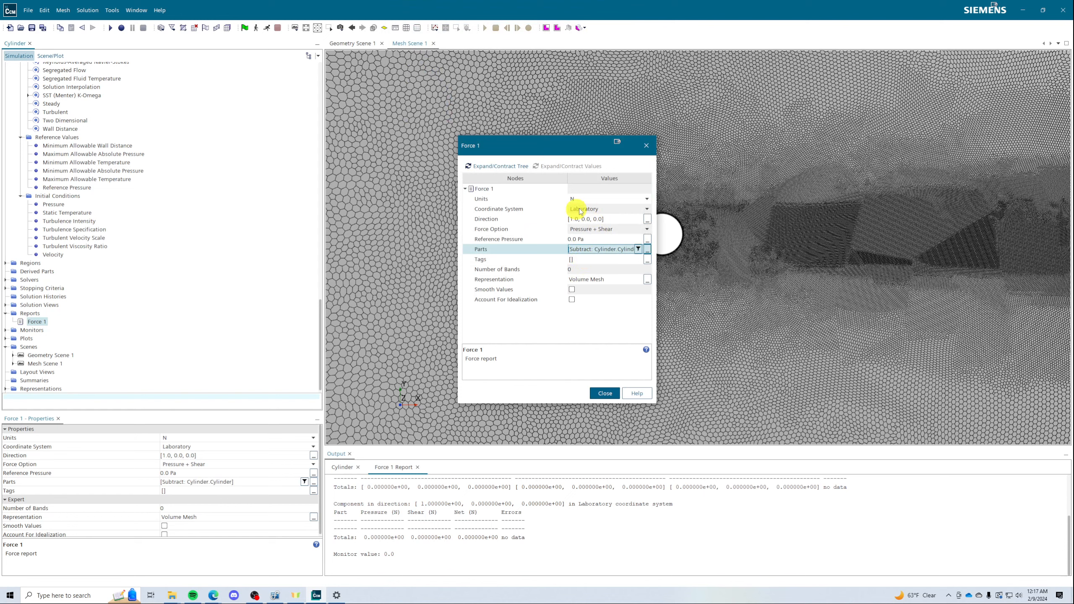
{"action": "left_click", "coordinate": [605, 393]}
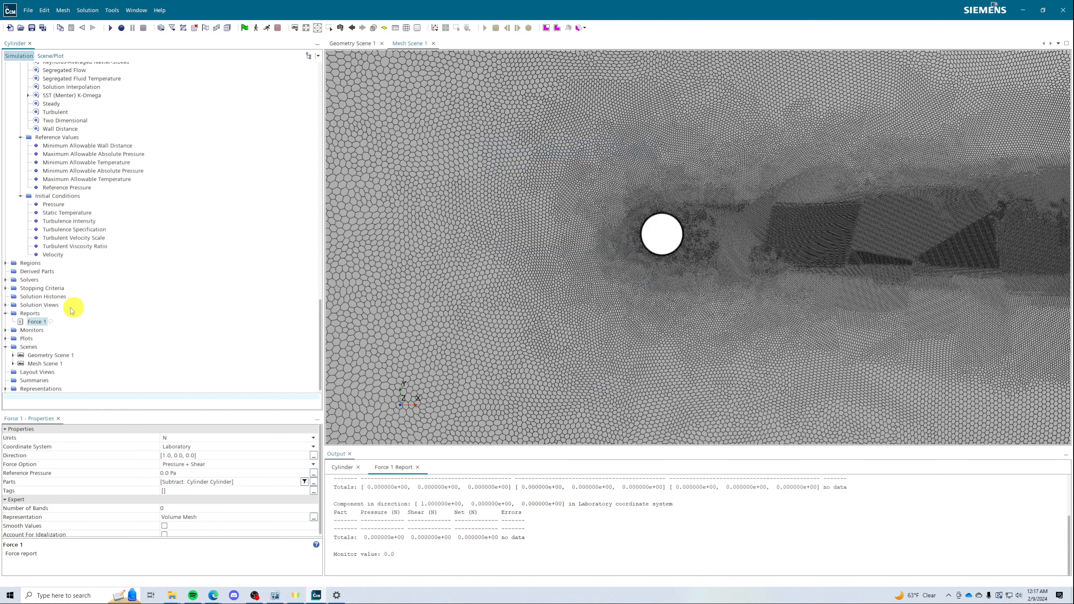
- Rename the Force 1 report as Drag
{"action": "right_click", "coordinate": [33, 325]}
{"action": "left_click", "coordinate": [67, 466]}
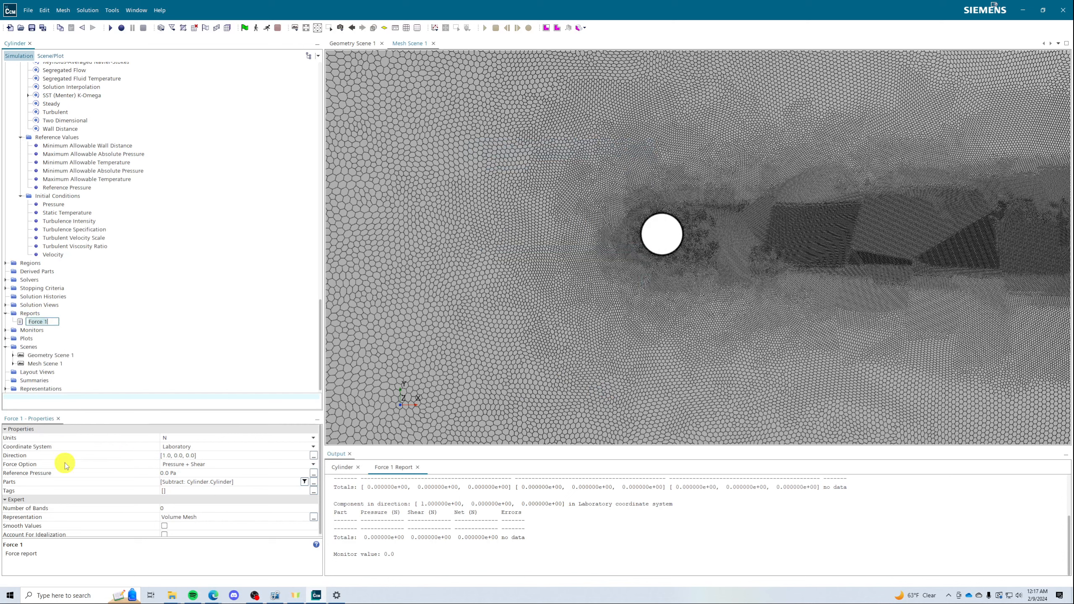
{"action": "type", "text": "Drag"}
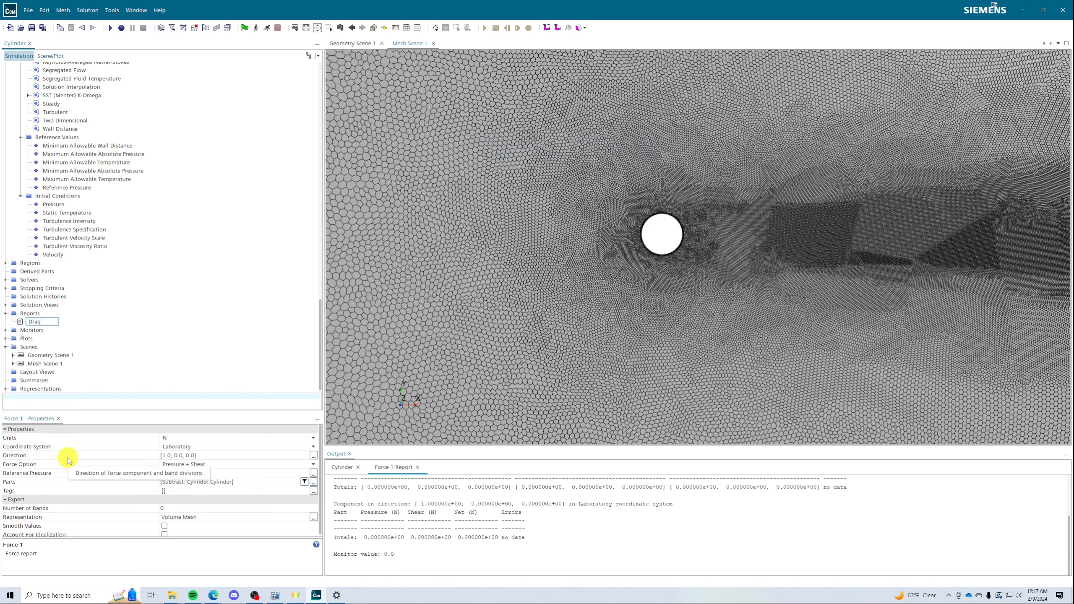
{"action": "key", "text": "Return"}
- Create a Flow / Energy Force Coefficient report and name it Cd
{"action": "right_click", "coordinate": [35, 313]}
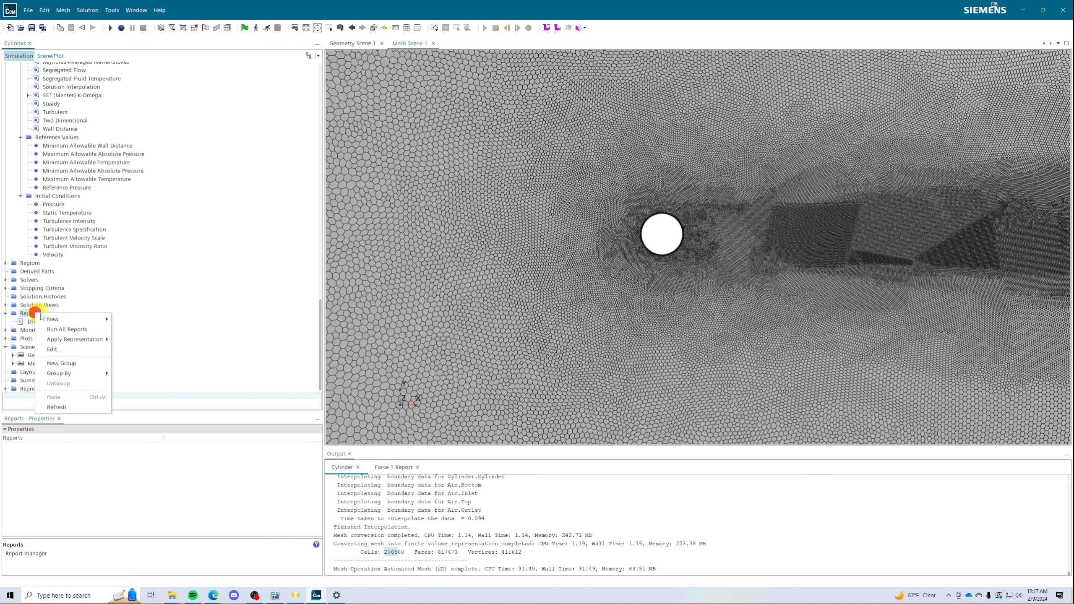
{"action": "mouse_move", "coordinate": [53, 319]}
{"action": "mouse_move", "coordinate": [127, 319]}
{"action": "left_click", "coordinate": [192, 340]}
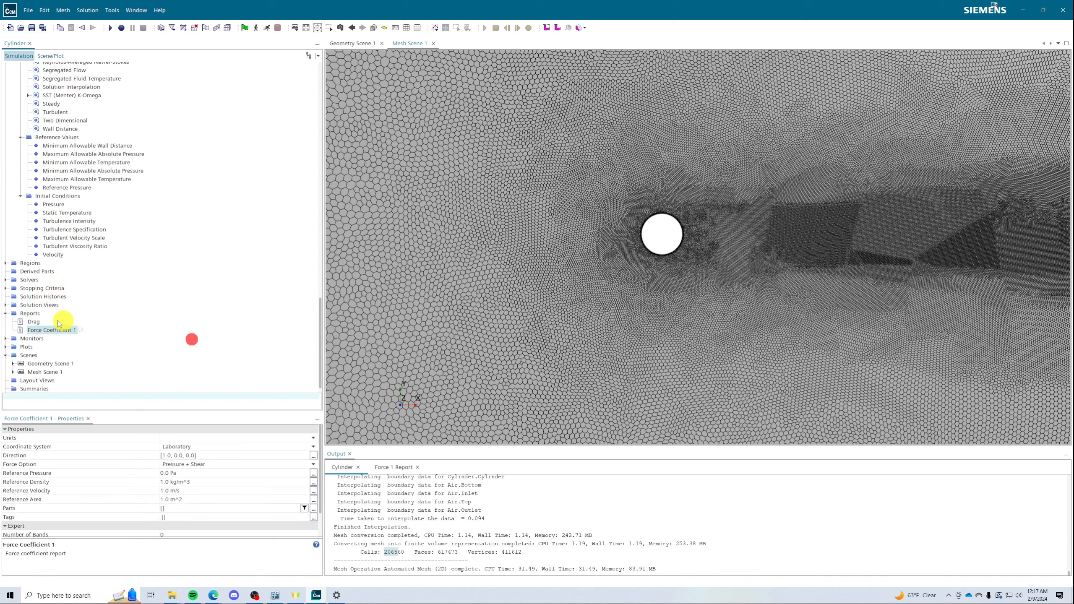
{"action": "right_click", "coordinate": [50, 330]}
{"action": "left_click", "coordinate": [72, 470]}
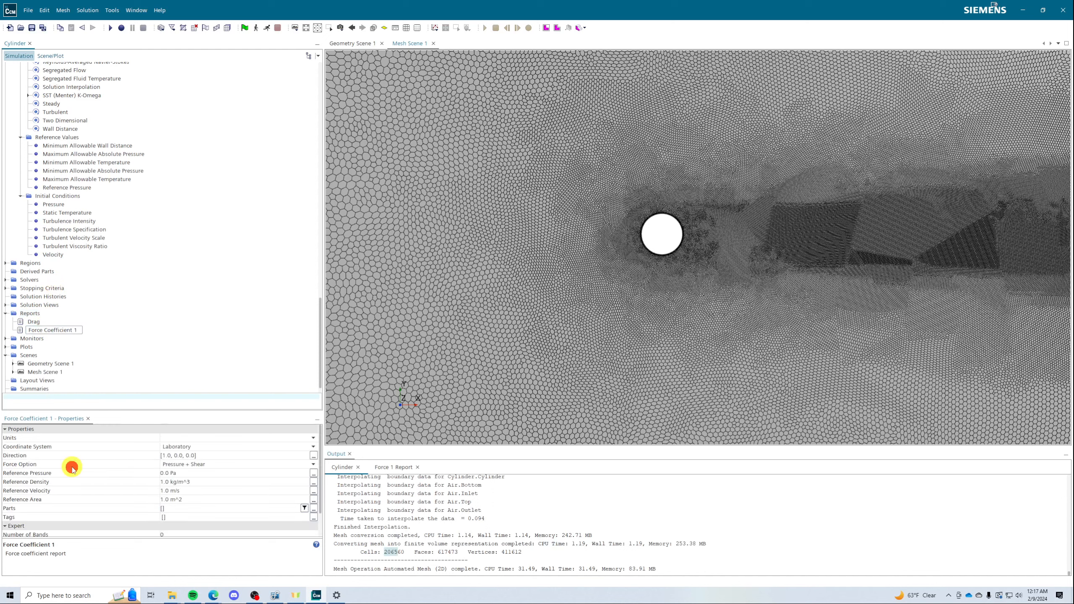
{"action": "type", "text": "Cd"}
{"action": "key", "text": "Return"}
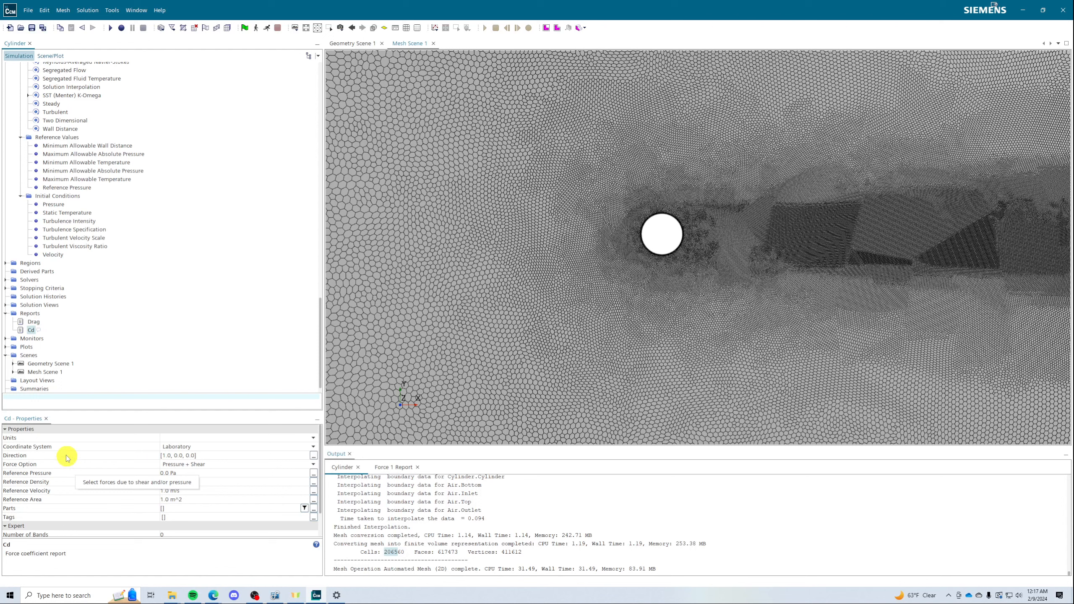
- Assign the Subtract region's Cylinder.Cylinder boundary as the input part of the Cd report
{"action": "left_click", "coordinate": [199, 482]}
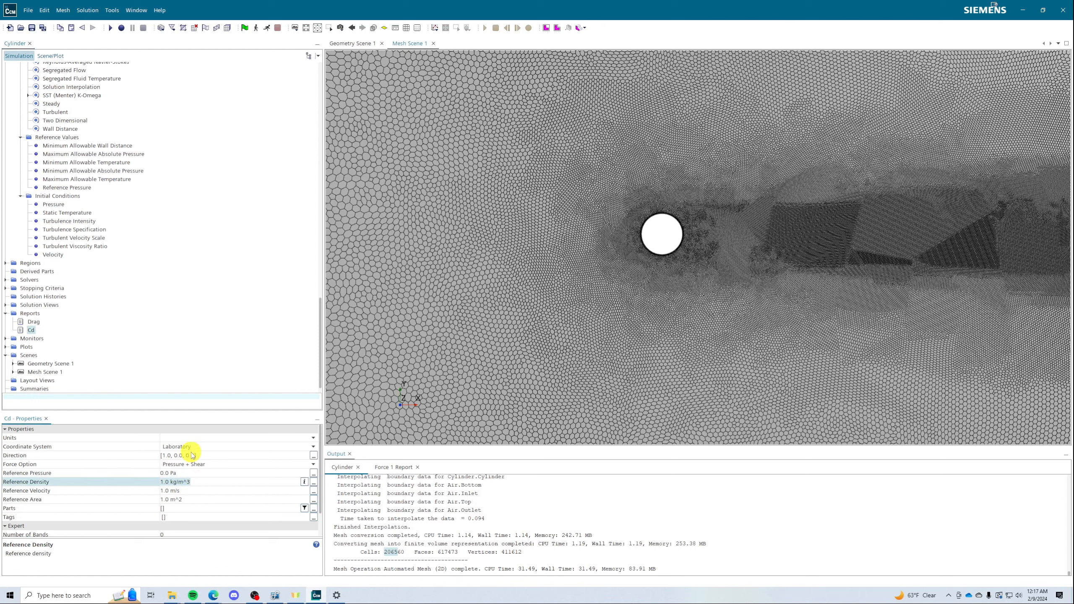
{"action": "scroll", "coordinate": [186, 472], "scroll_direction": "down", "scroll_amount": 1}
{"action": "left_click", "coordinate": [165, 480]}
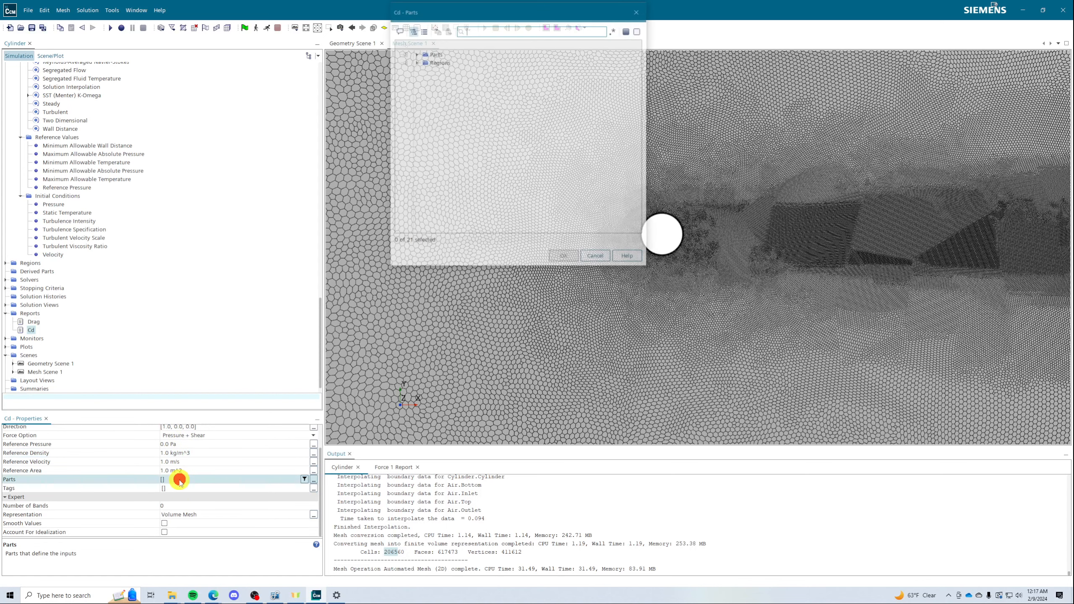
{"action": "left_click", "coordinate": [415, 62]}
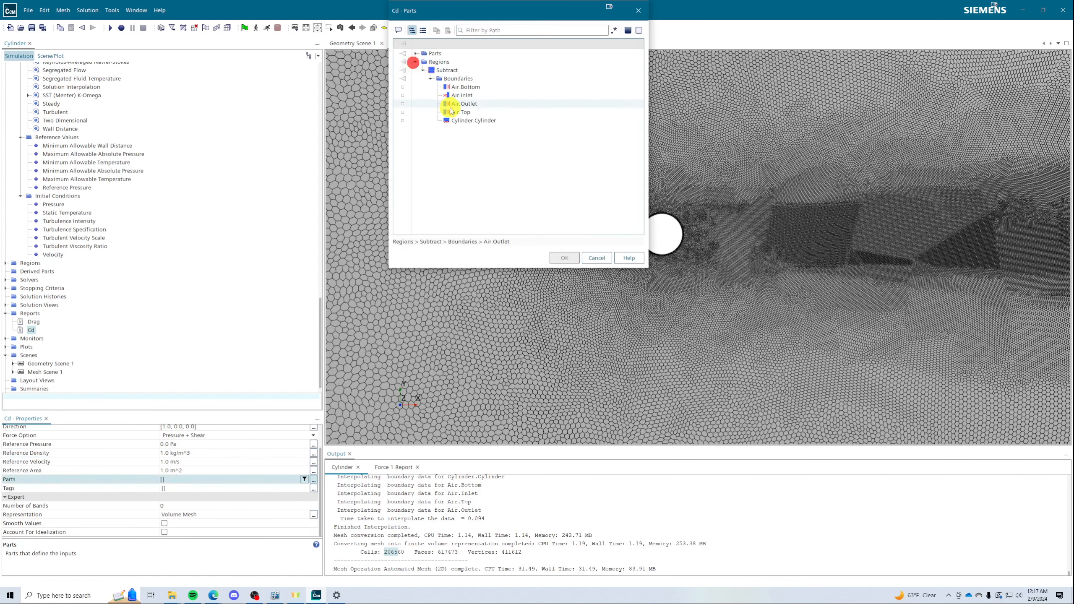
{"action": "left_click", "coordinate": [462, 112]}
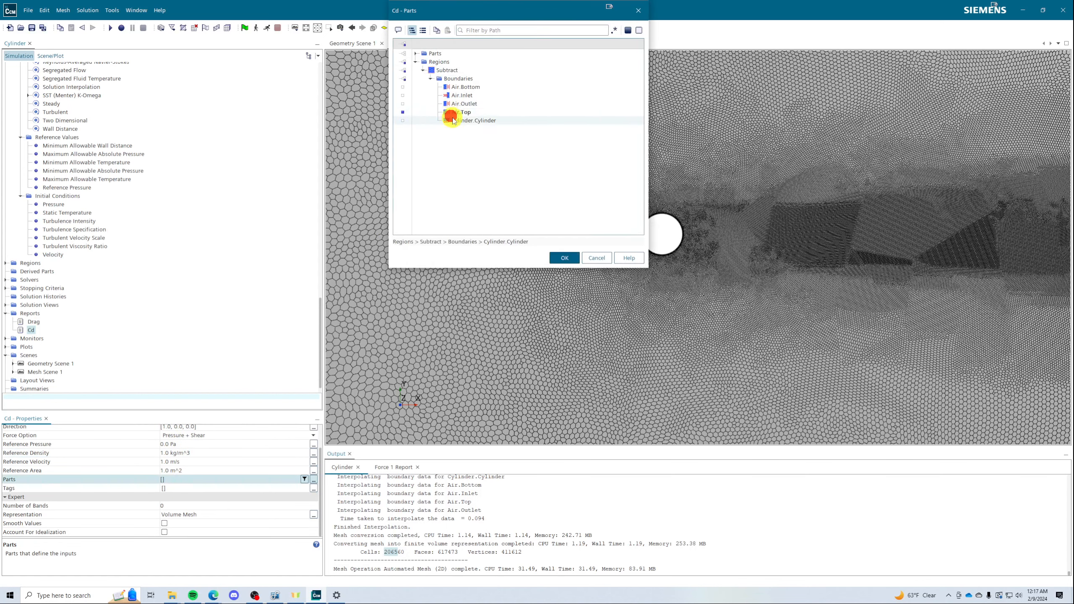
{"action": "left_click", "coordinate": [561, 257]}
- Set the Cd report's reference density to 1.18 kg/m^3, reference velocity to 5.5 m/s and reference area to 0.2 m^2
{"action": "left_click", "coordinate": [205, 455]}
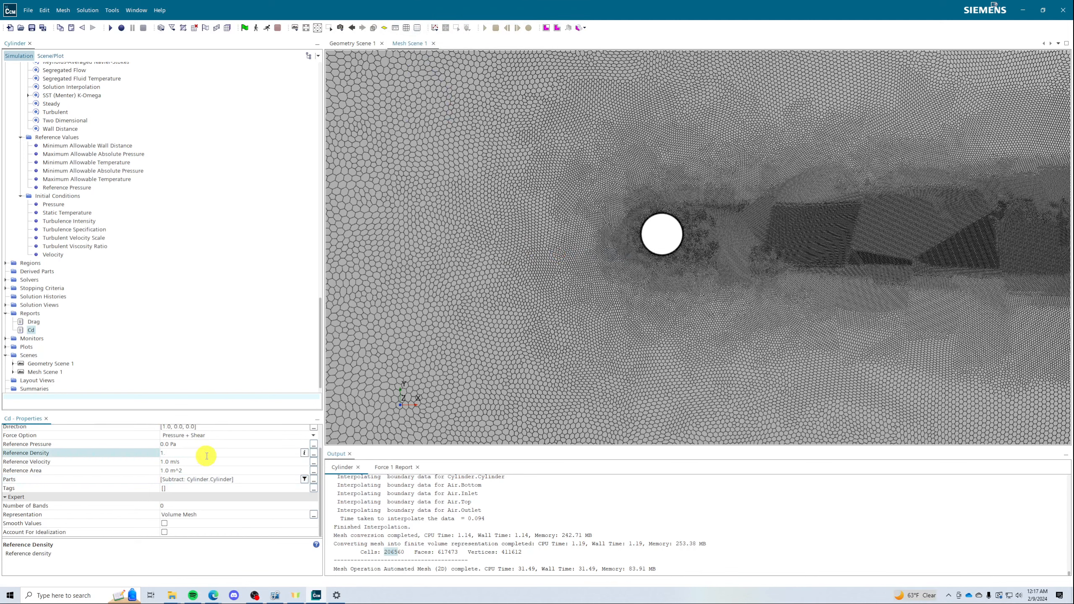
{"action": "type", "text": "1.18"}
{"action": "key", "text": "Return"}
{"action": "left_click", "coordinate": [205, 463]}
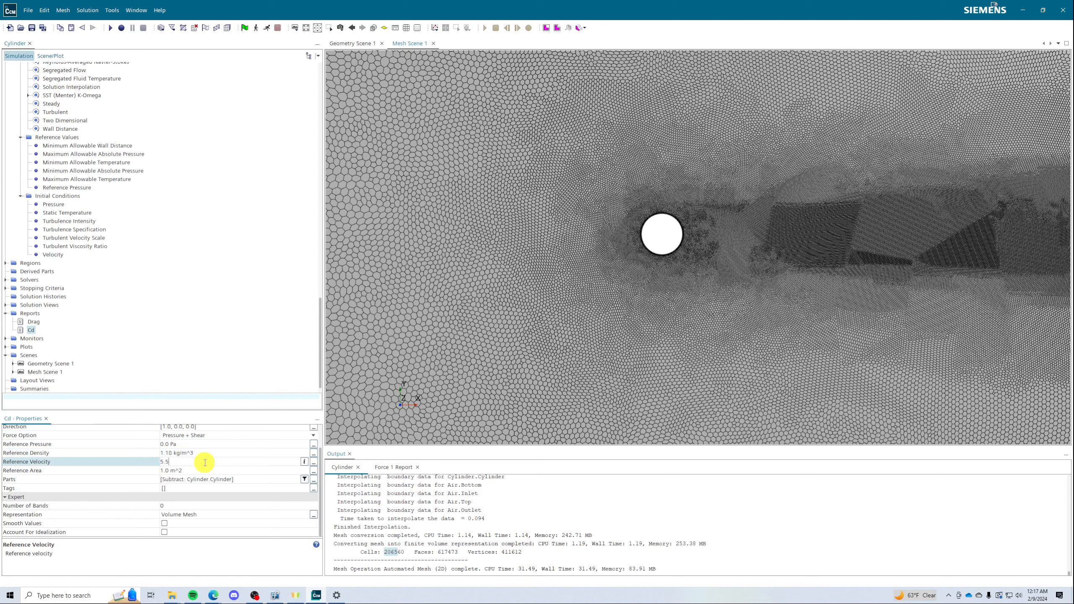
{"action": "key", "text": "Return"}
{"action": "left_click", "coordinate": [200, 469]}
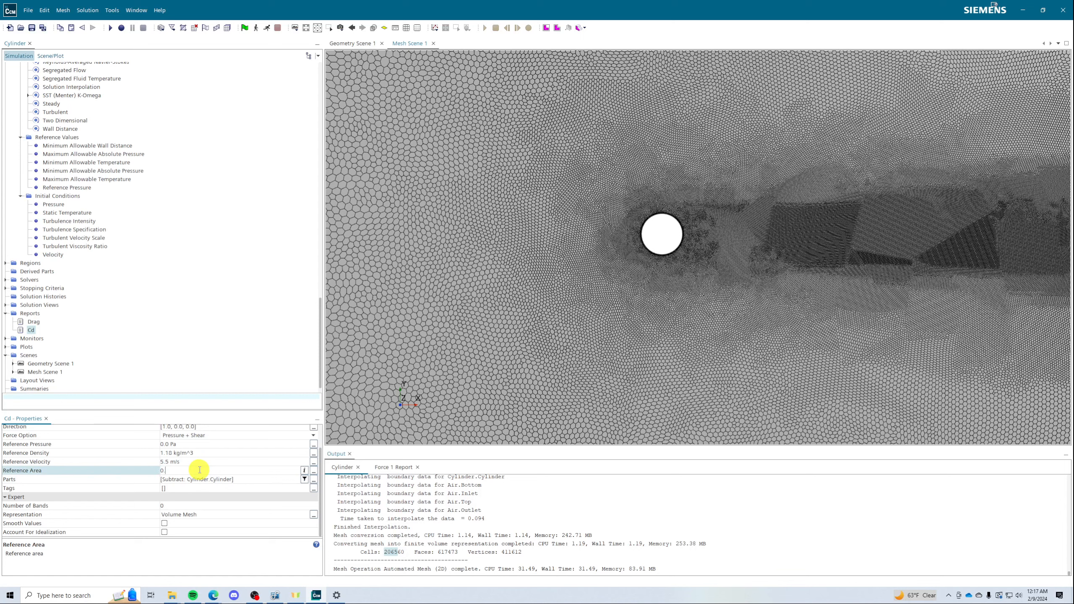
{"action": "type", "text": "0.2"}
{"action": "key", "text": "Return"}
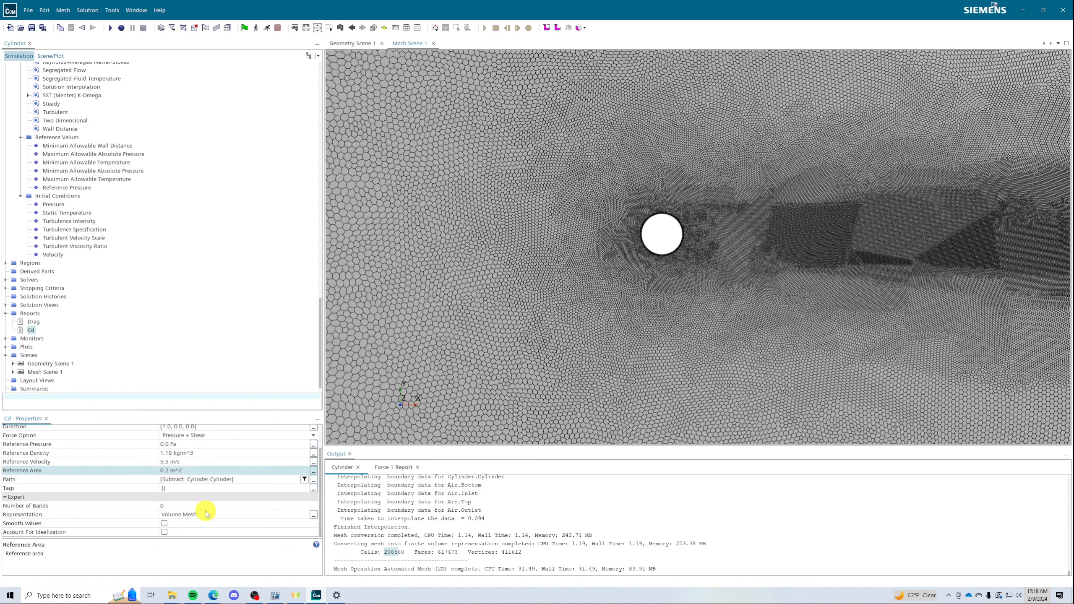
- Create a user-type Maximum report and name it Pstat Max
{"action": "right_click", "coordinate": [32, 316]}
{"action": "mouse_move", "coordinate": [68, 321]}
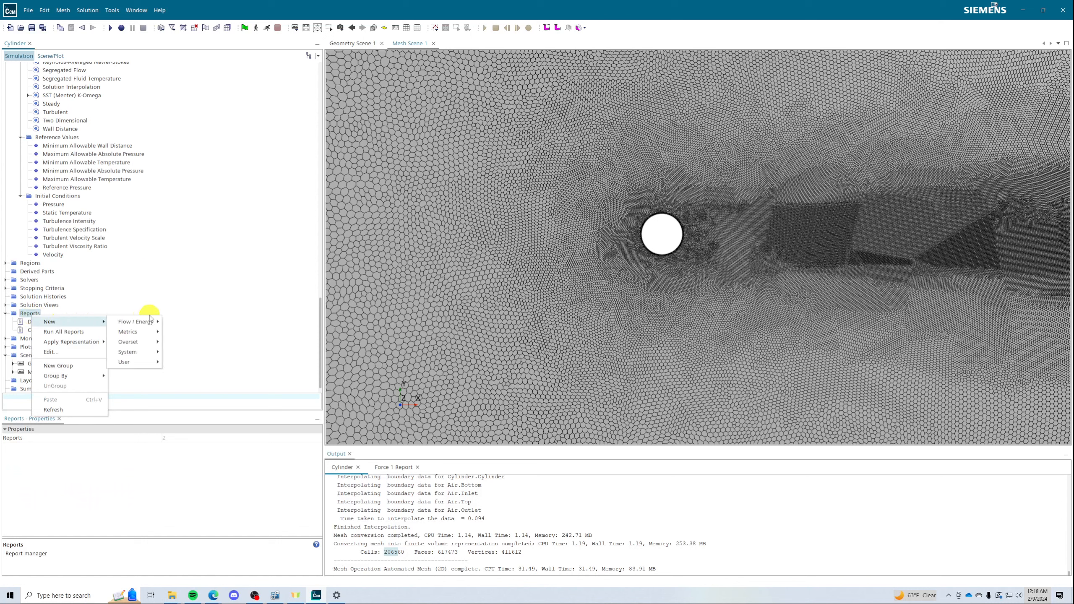
{"action": "mouse_move", "coordinate": [145, 323]}
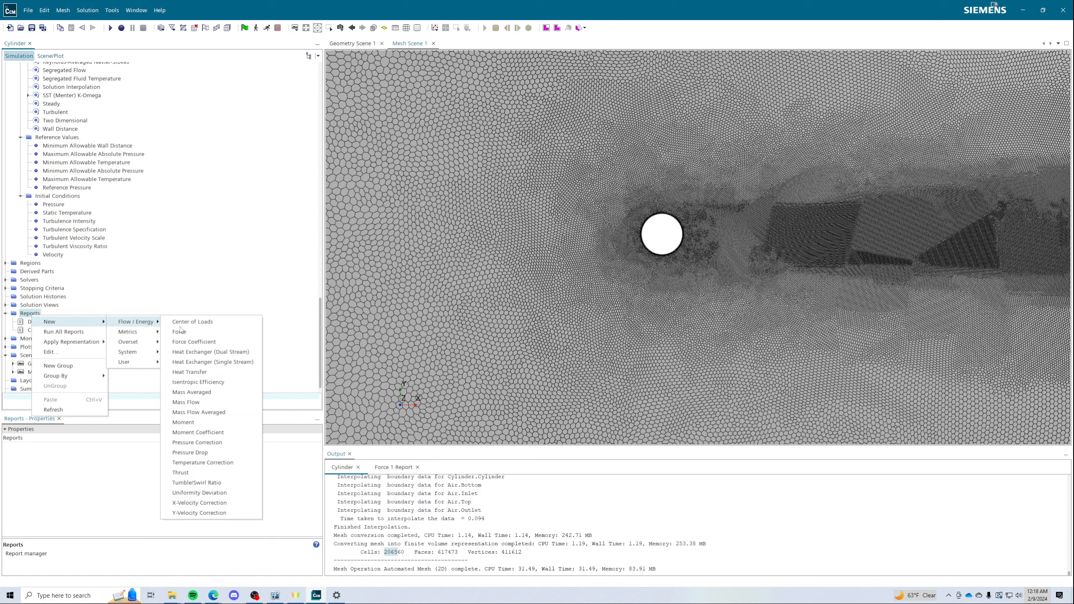
{"action": "left_click", "coordinate": [127, 363]}
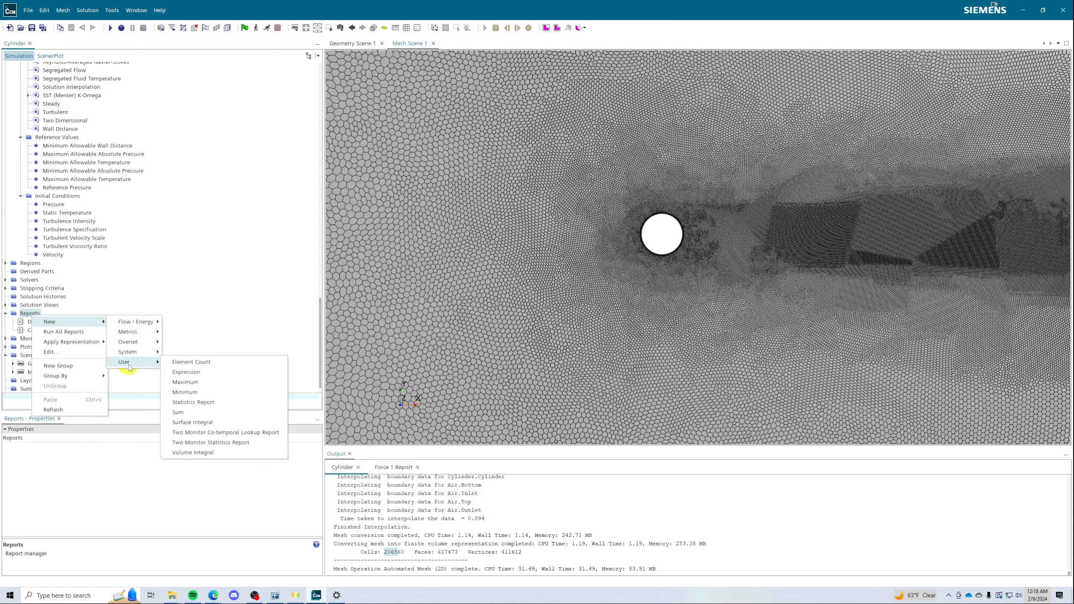
{"action": "left_click", "coordinate": [199, 382]}
{"action": "right_click", "coordinate": [43, 339]}
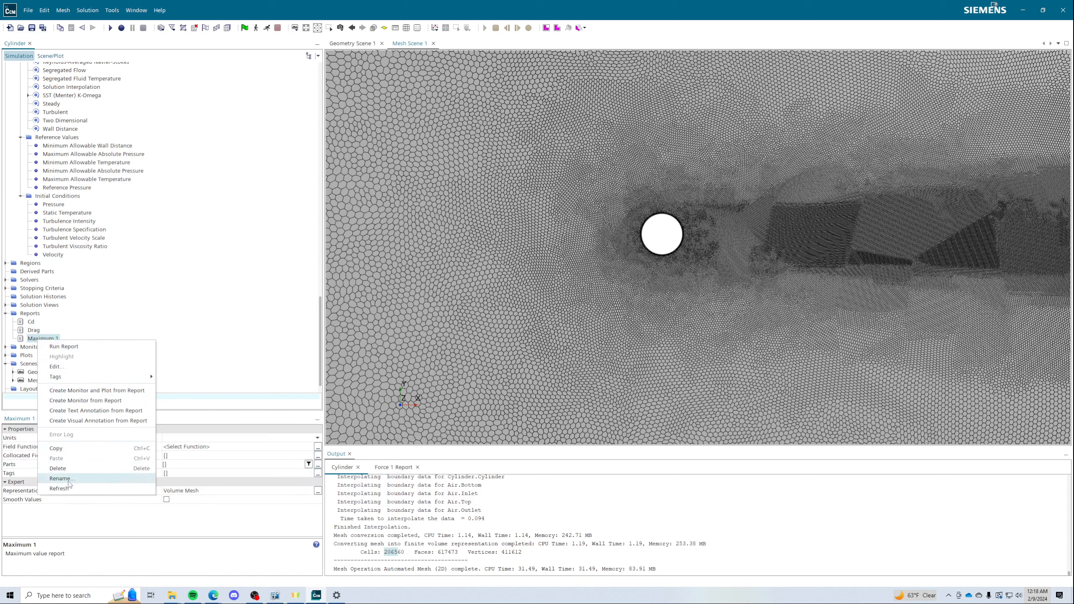
{"action": "left_click", "coordinate": [68, 479]}
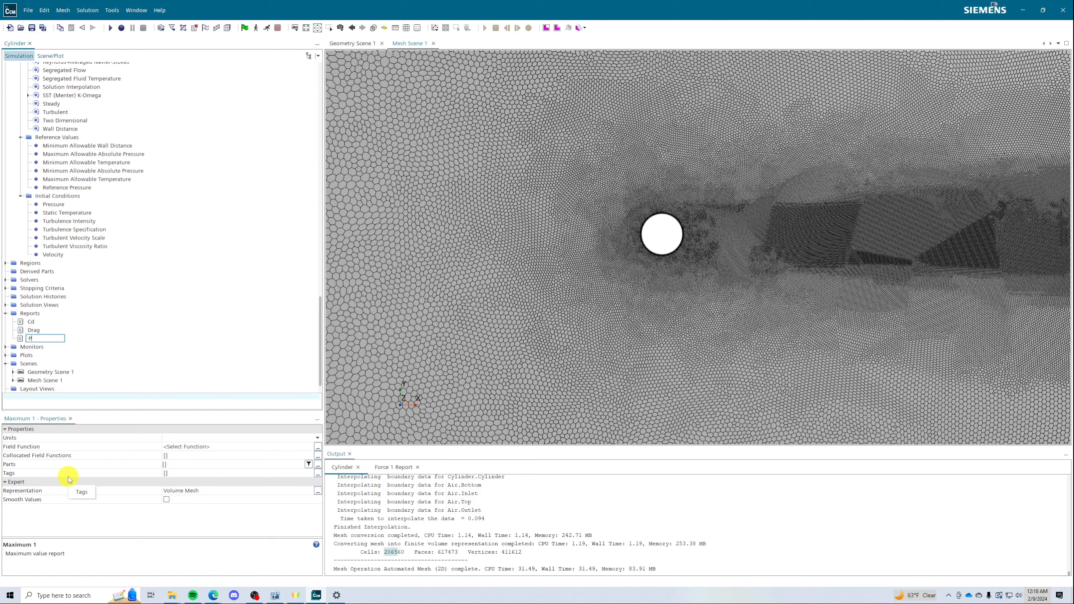
{"action": "type", "text": "Pstat Max"}
{"action": "key", "text": "Return"}
- Create a user-type Minimum report and name it Pstat Min
{"action": "left_click", "coordinate": [32, 315]}
{"action": "right_click", "coordinate": [31, 316]}
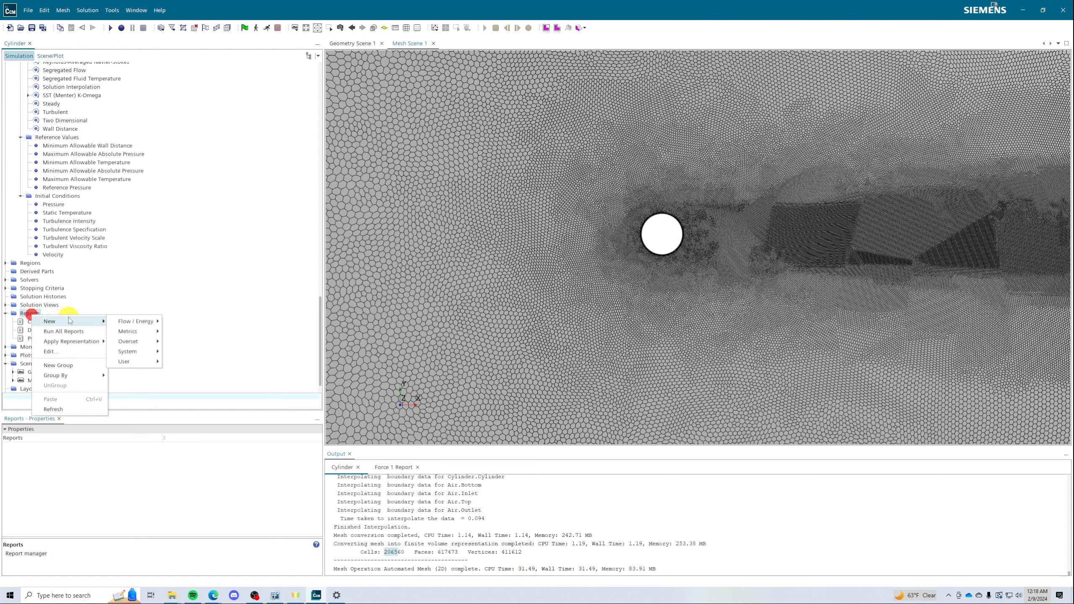
{"action": "left_click", "coordinate": [129, 289]}
{"action": "right_click", "coordinate": [34, 316]}
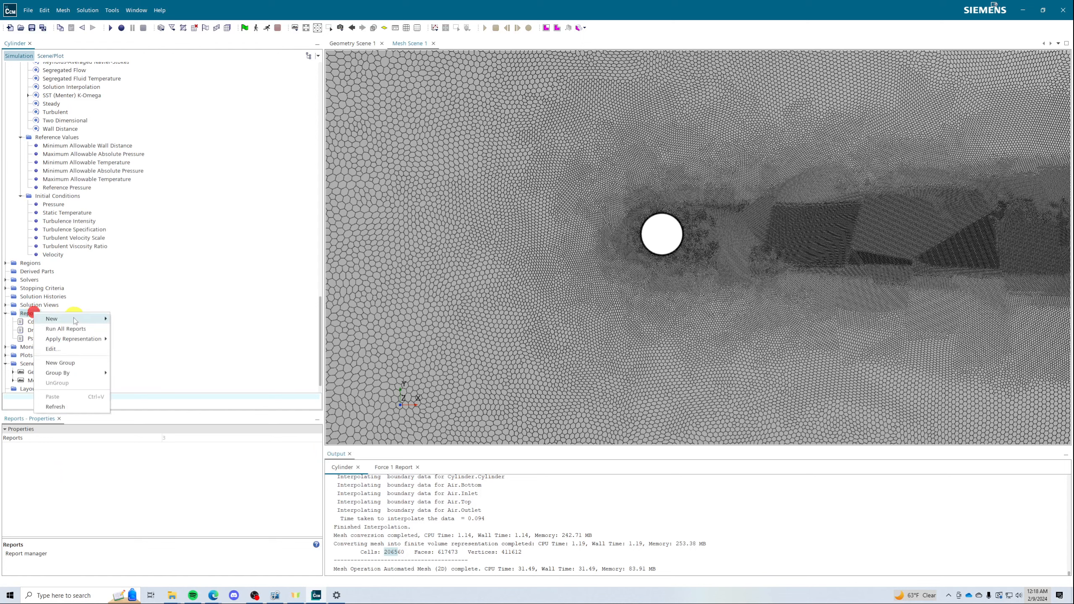
{"action": "mouse_move", "coordinate": [135, 359]}
{"action": "left_click", "coordinate": [194, 389]}
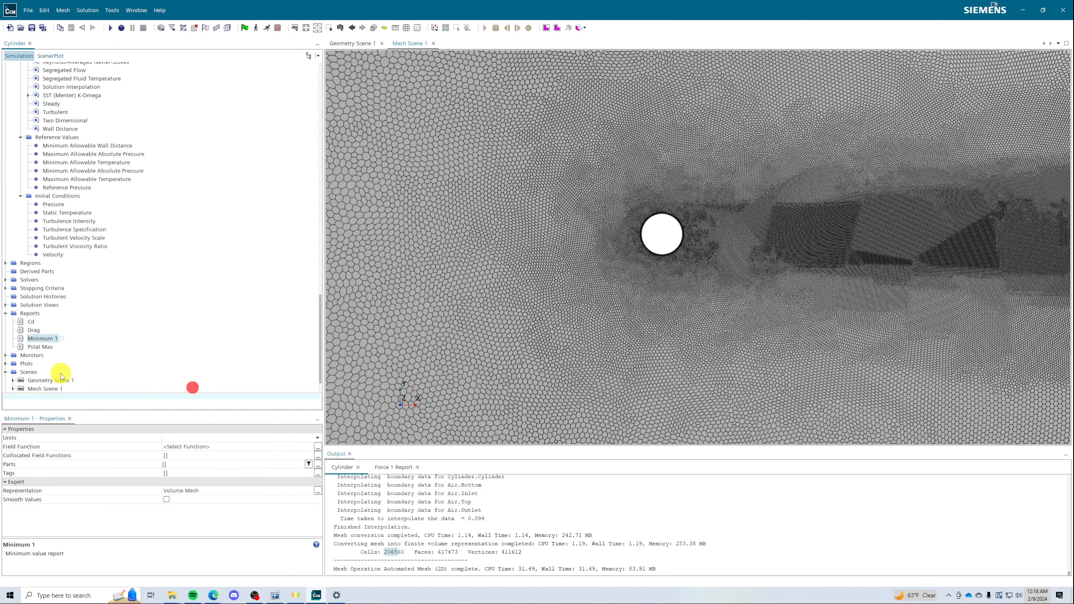
{"action": "right_click", "coordinate": [44, 339]}
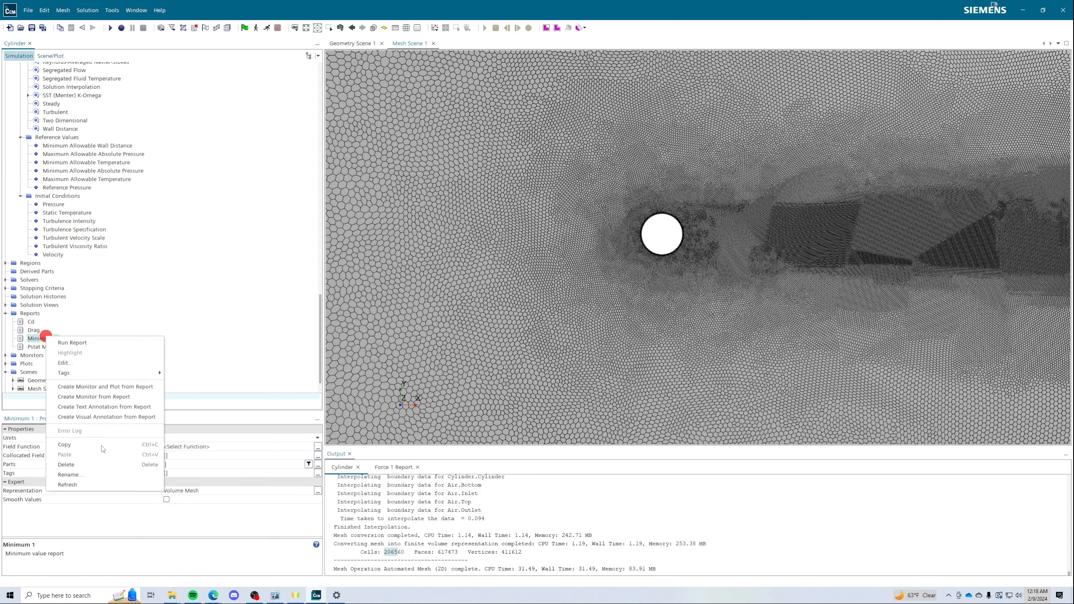
{"action": "left_click", "coordinate": [86, 474]}
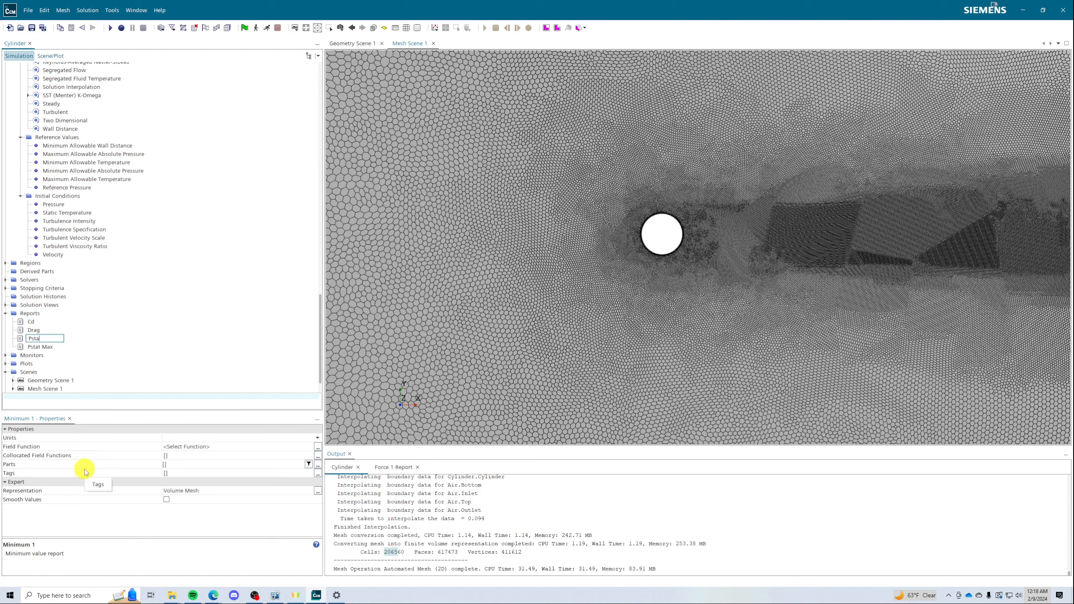
{"action": "type", "text": "Pstat Min"}
{"action": "key", "text": "Return"}
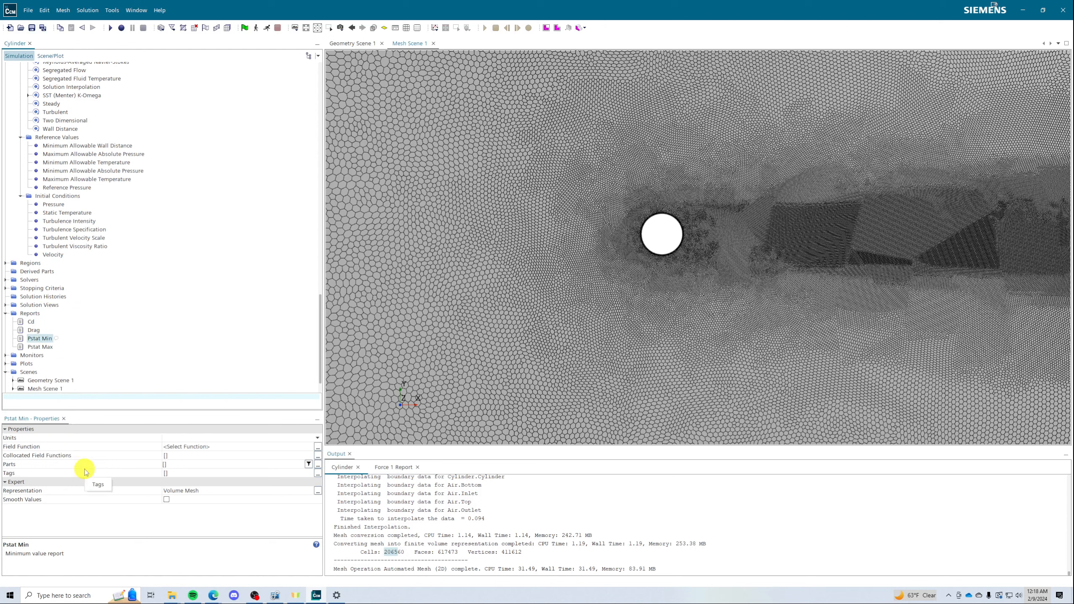
- Set Static Pressure as the field function of both the Pstat Min and Pstat Max reports
{"action": "left_click", "coordinate": [48, 347], "text": "ctrl"}
{"action": "left_click", "coordinate": [178, 446]}
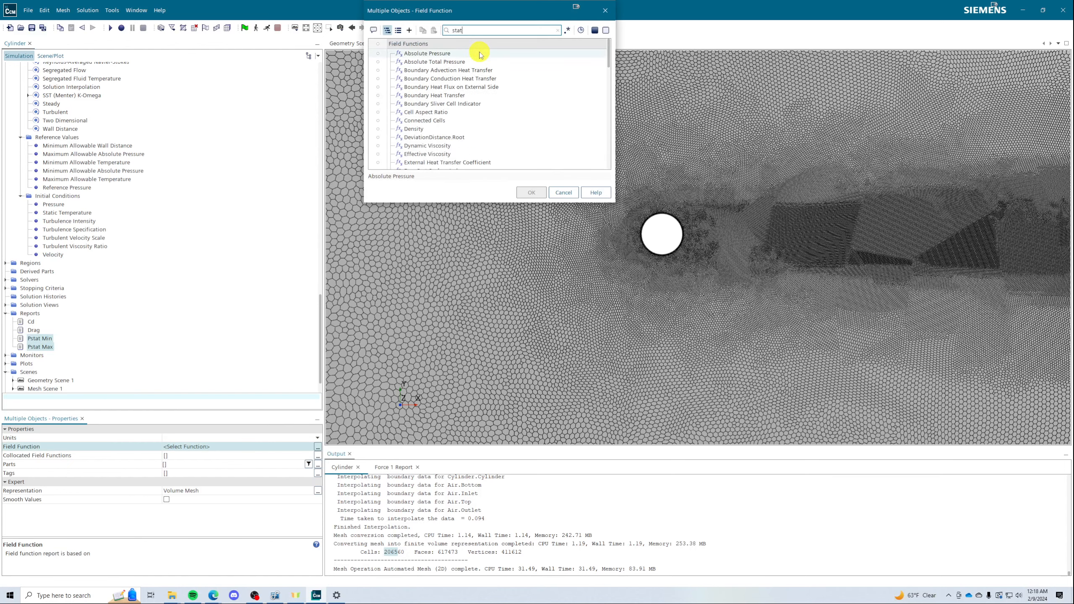
{"action": "type", "text": "stat"}
{"action": "left_click", "coordinate": [428, 62]}
{"action": "left_click", "coordinate": [527, 190]}
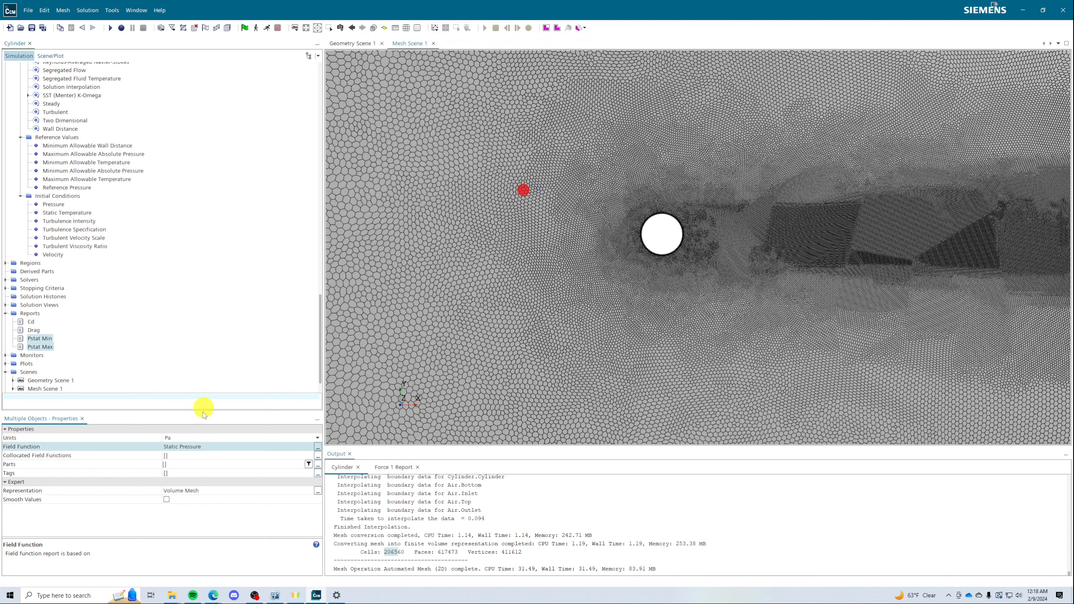
- Assign the Subtract region's Cylinder.Cylinder boundary as the input part of both Pstat reports
{"action": "double_click", "coordinate": [170, 464]}
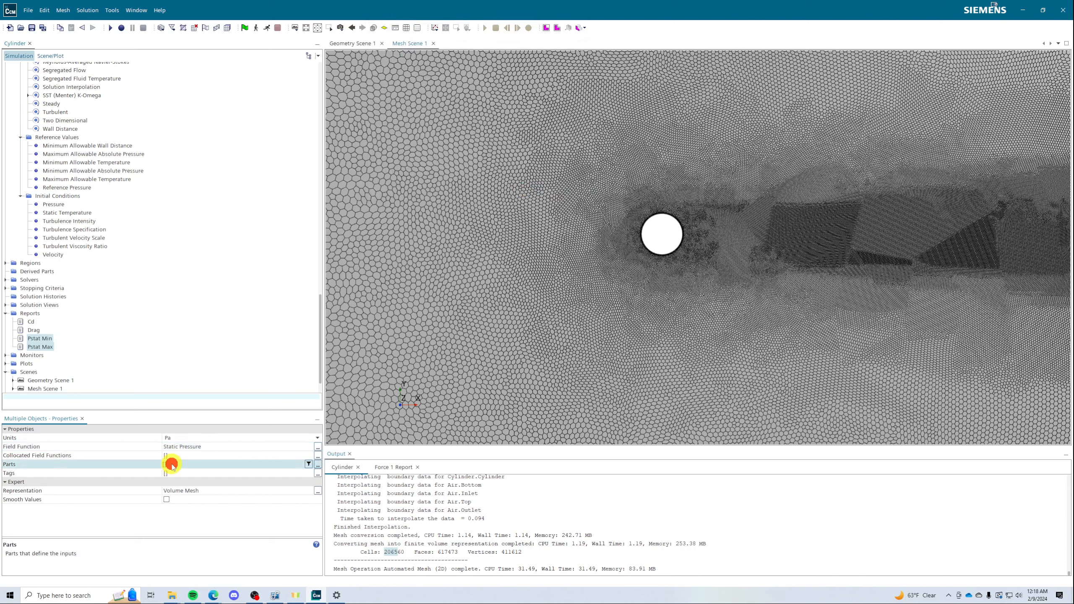
{"action": "left_click", "coordinate": [417, 62]}
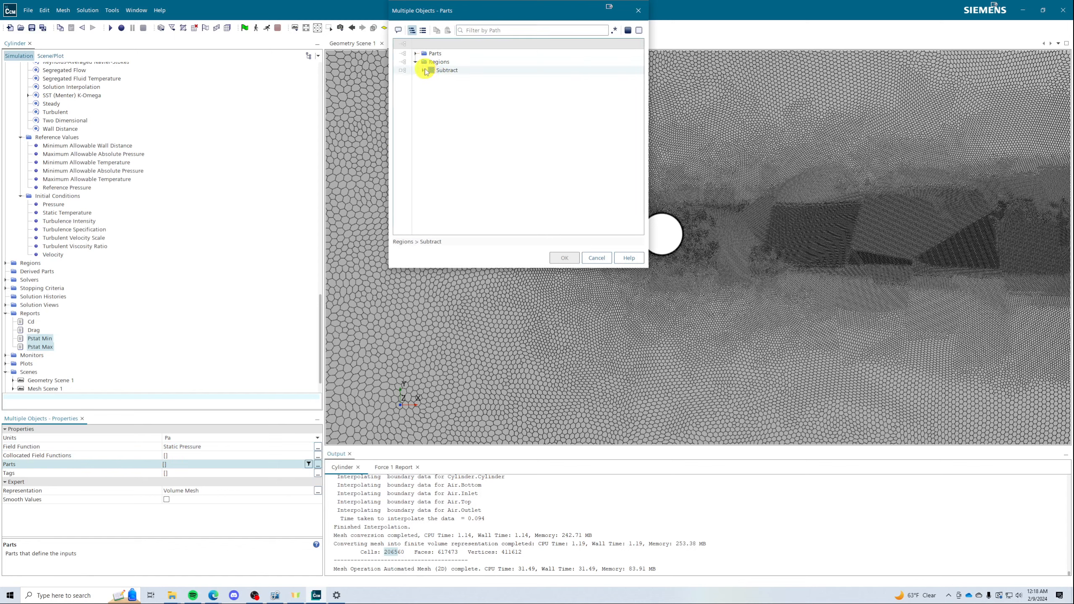
{"action": "left_click", "coordinate": [423, 70]}
{"action": "left_click", "coordinate": [456, 120]}
{"action": "left_click", "coordinate": [560, 257]}
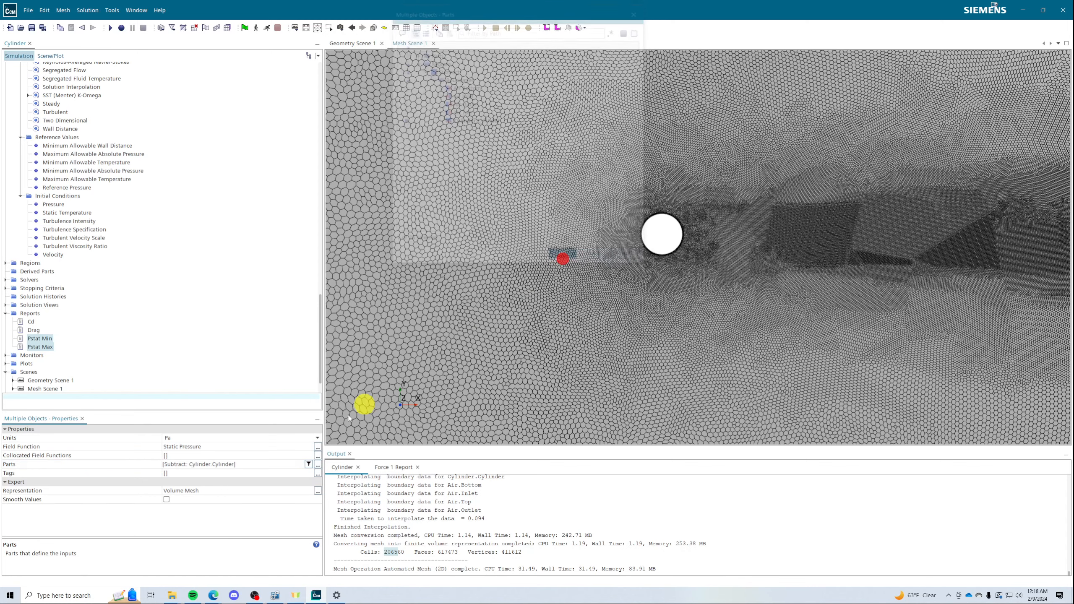
- Add the Laboratory Position X, Y and Z components as collocated field functions of both Pstat reports, and save the simulation
{"action": "double_click", "coordinate": [174, 457]}
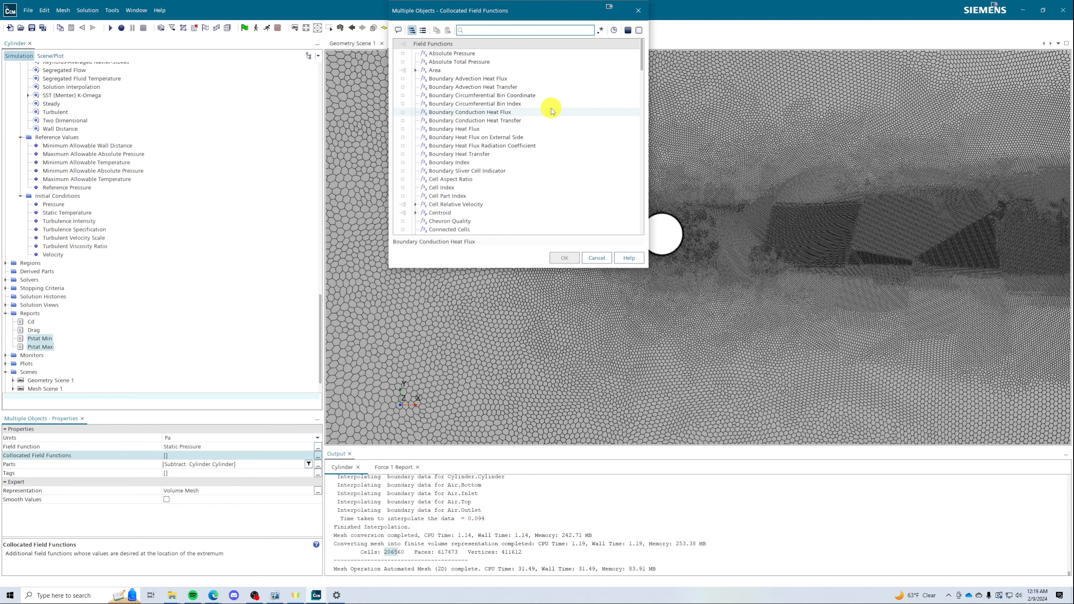
{"action": "scroll", "coordinate": [601, 114], "scroll_direction": "down", "scroll_amount": 1}
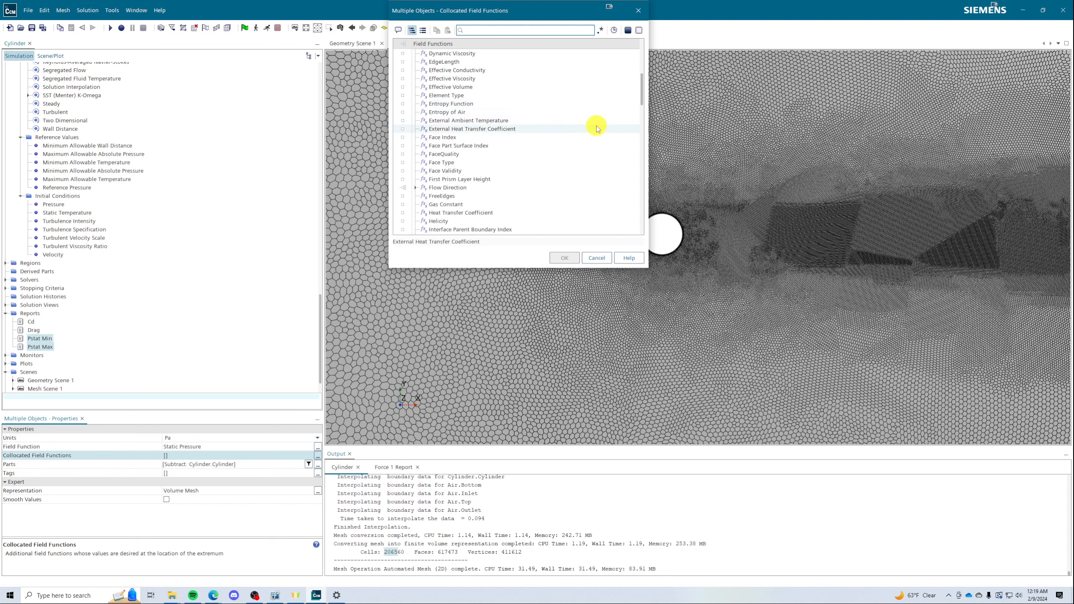
{"action": "scroll", "coordinate": [596, 128], "scroll_direction": "down", "scroll_amount": 3}
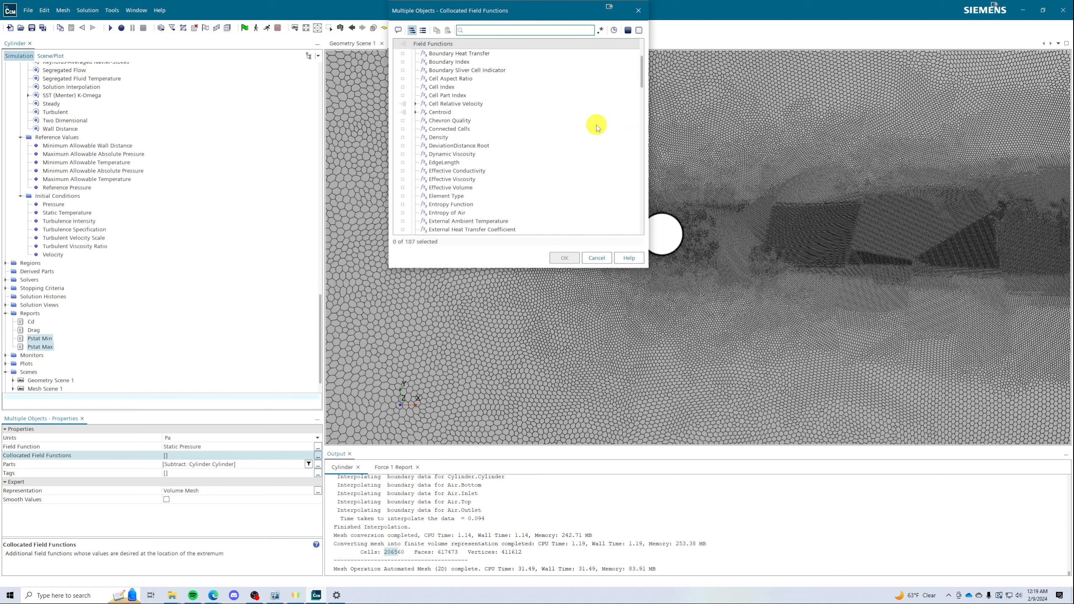
{"action": "type", "text": "pos"}
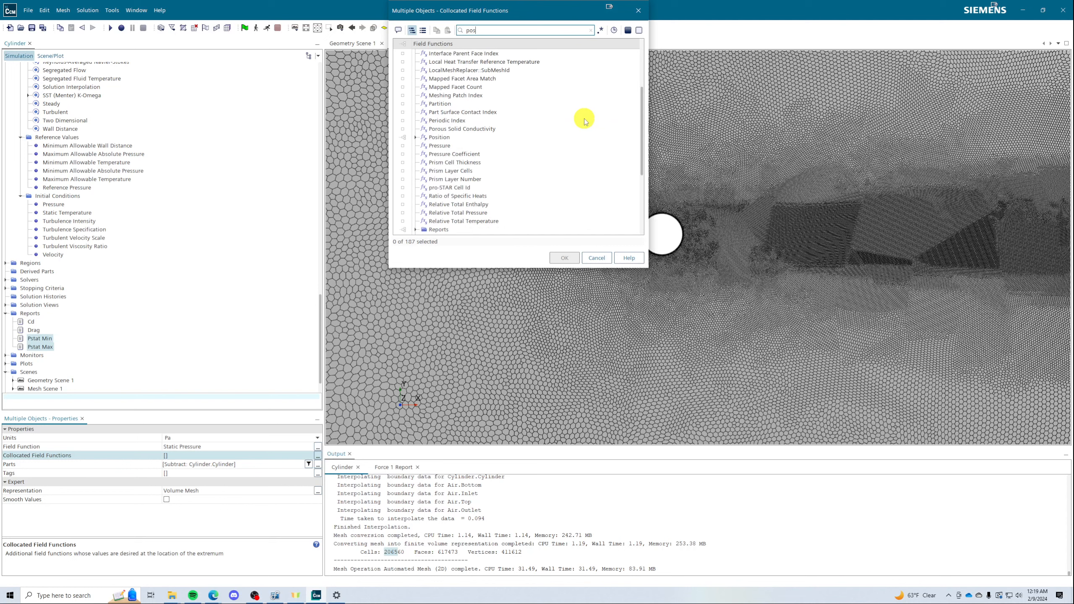
{"action": "left_click", "coordinate": [418, 55]}
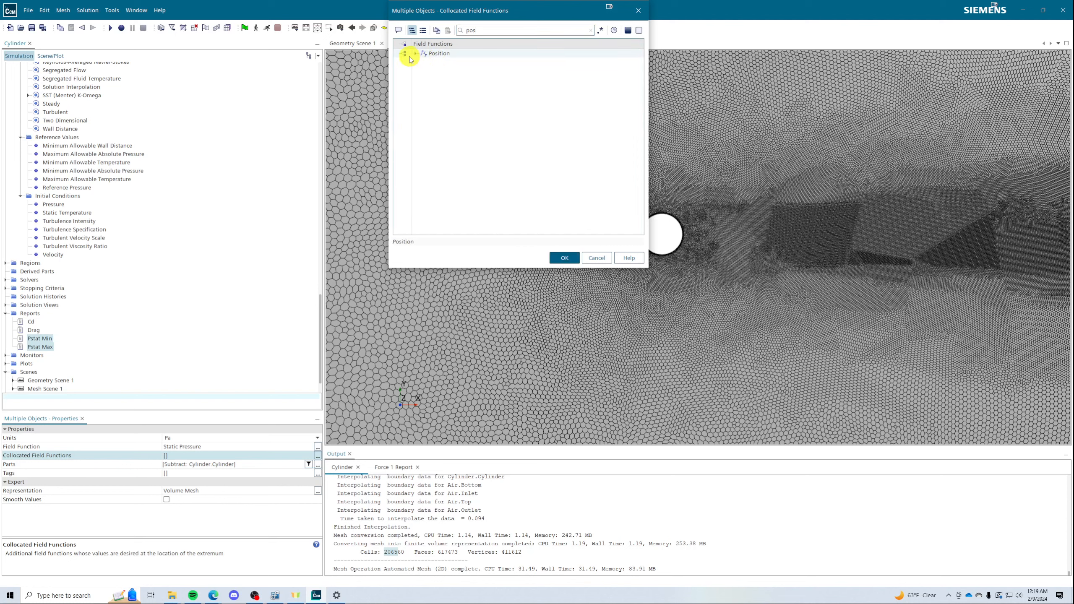
{"action": "left_click", "coordinate": [416, 55]}
{"action": "left_click", "coordinate": [423, 70]}
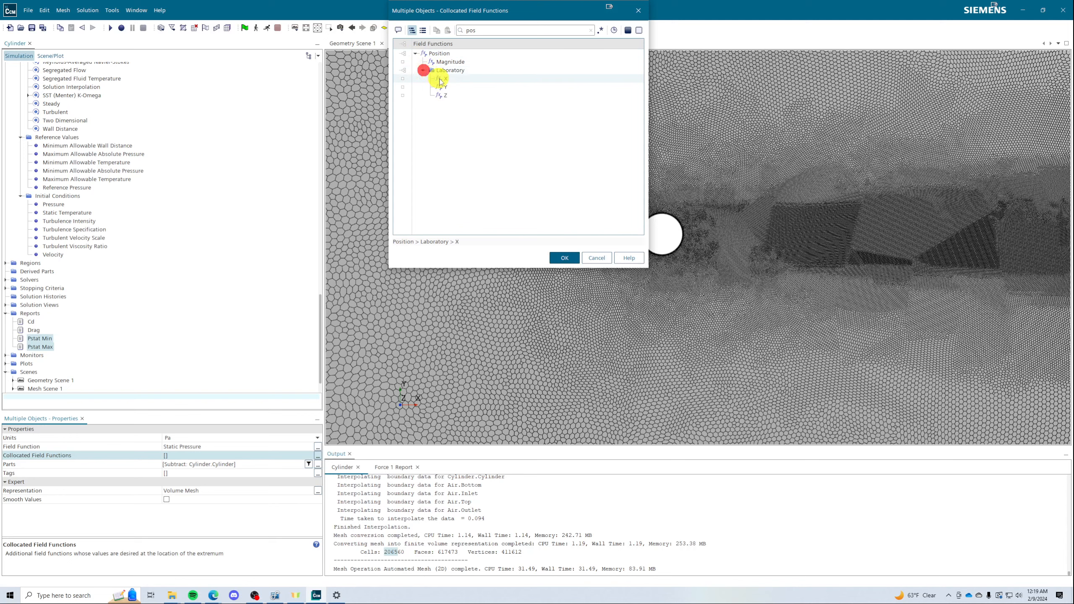
{"action": "left_click", "coordinate": [441, 86]}
{"action": "left_click", "coordinate": [442, 95]}
{"action": "left_click", "coordinate": [565, 257]}
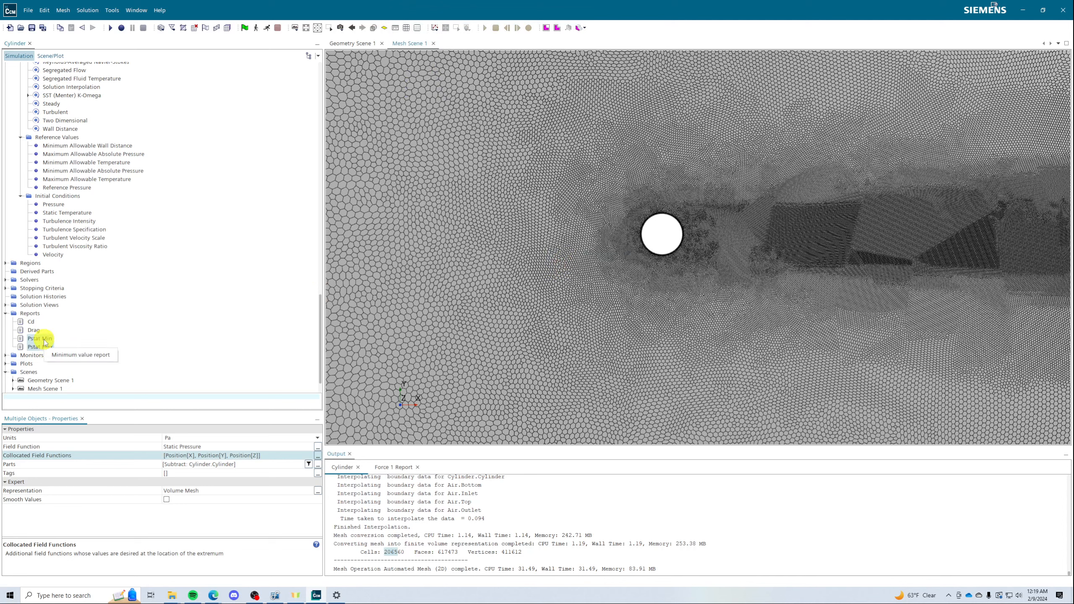
{"action": "scroll", "coordinate": [201, 302], "scroll_direction": "down", "scroll_amount": 2}
{"action": "left_click", "coordinate": [33, 29]}
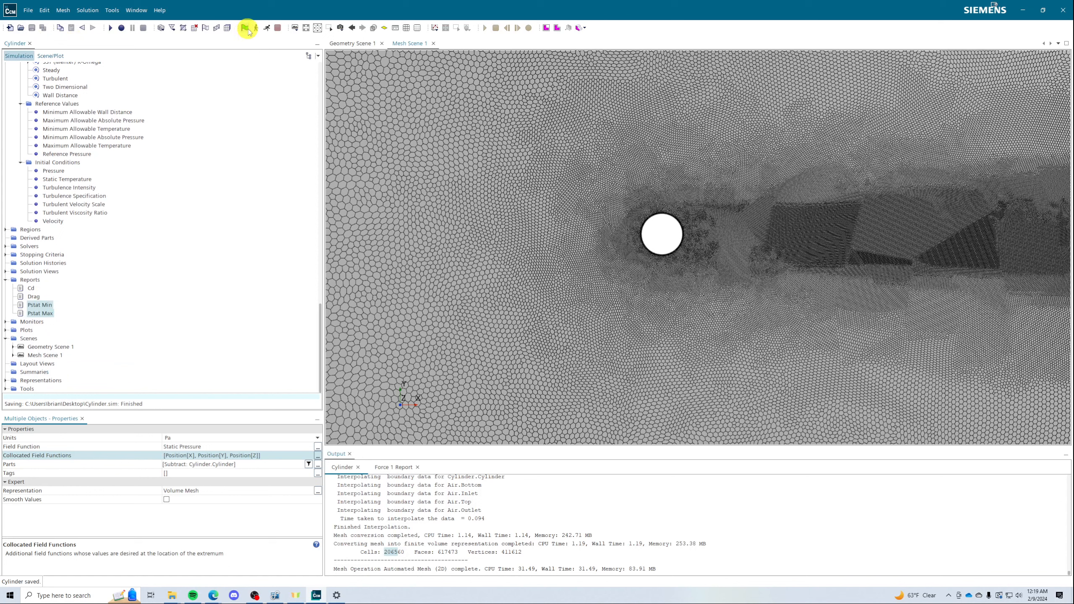
- Disable the Maximum Steps stopping criterion
{"action": "left_click", "coordinate": [5, 255]}
{"action": "left_click", "coordinate": [48, 263]}
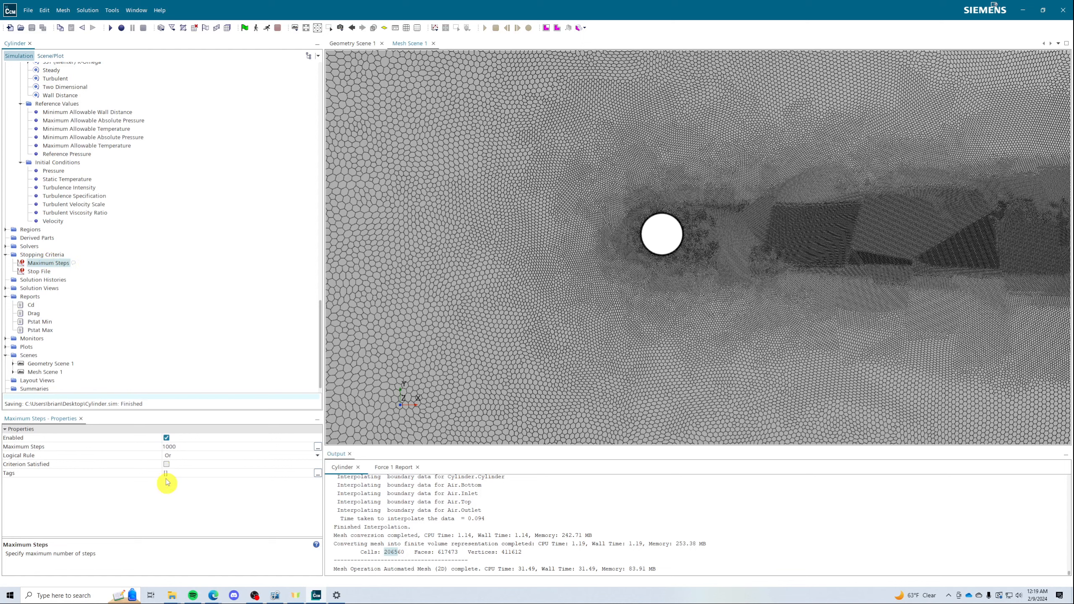
{"action": "left_click", "coordinate": [166, 438]}
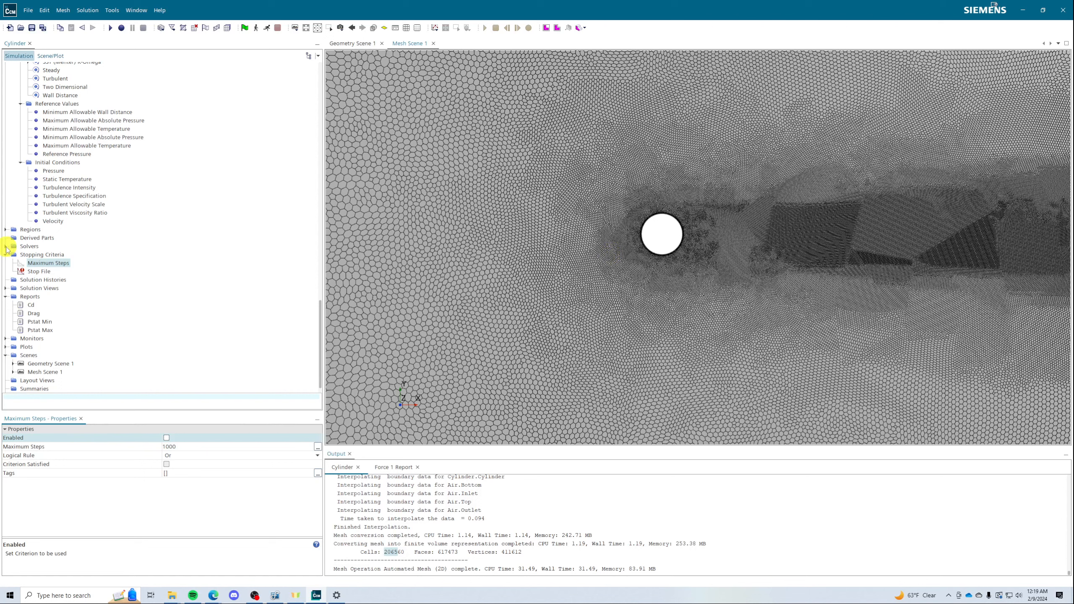
- Create a new scalar scene
{"action": "scroll", "coordinate": [53, 271], "scroll_direction": "down", "scroll_amount": 1}
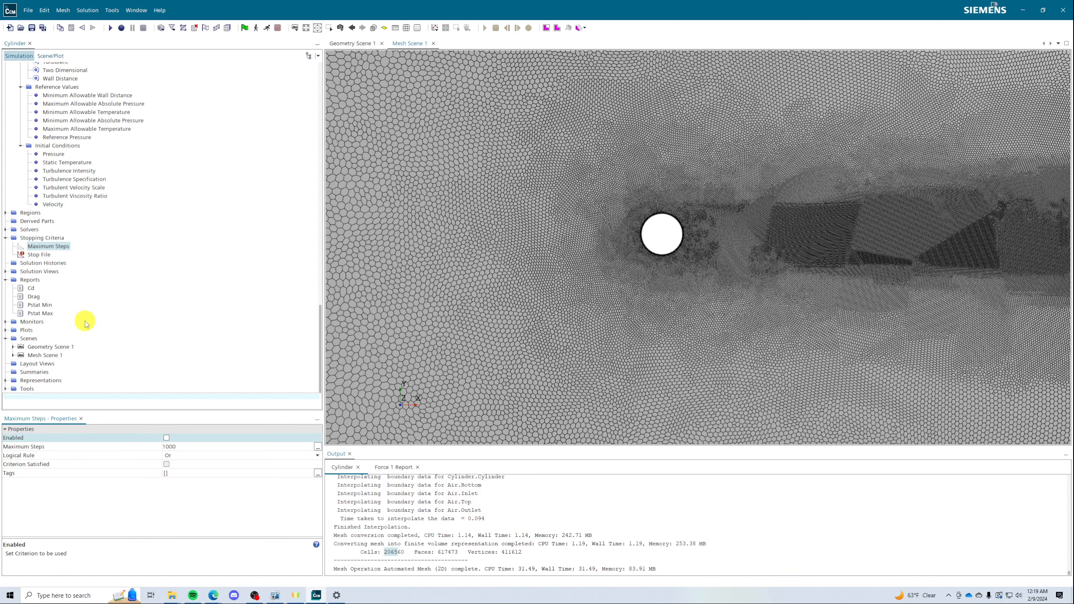
{"action": "right_click", "coordinate": [26, 340]}
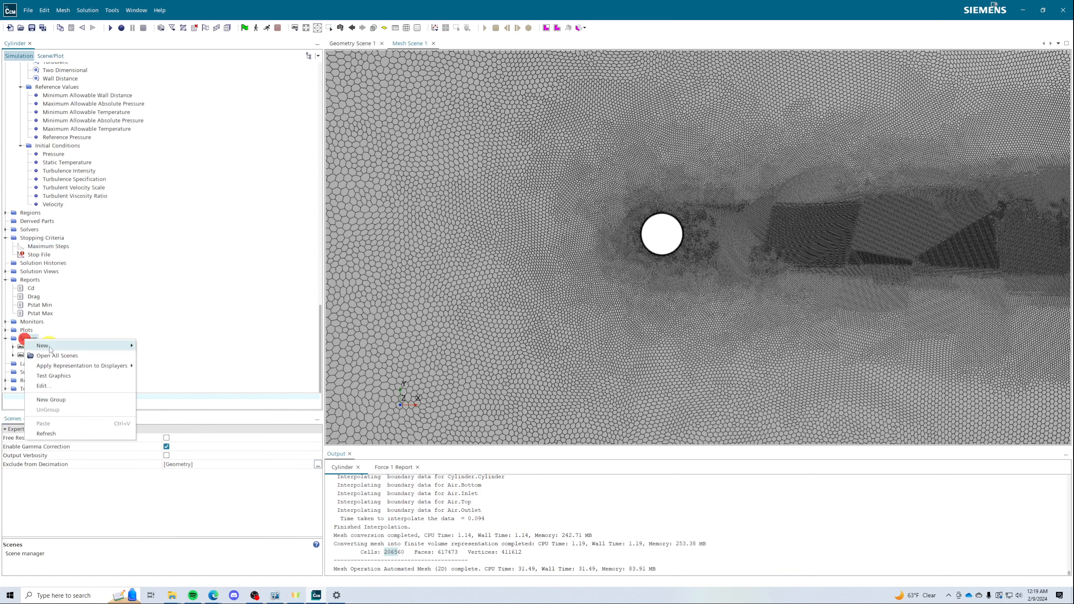
{"action": "mouse_move", "coordinate": [85, 345]}
{"action": "left_click", "coordinate": [152, 366]}
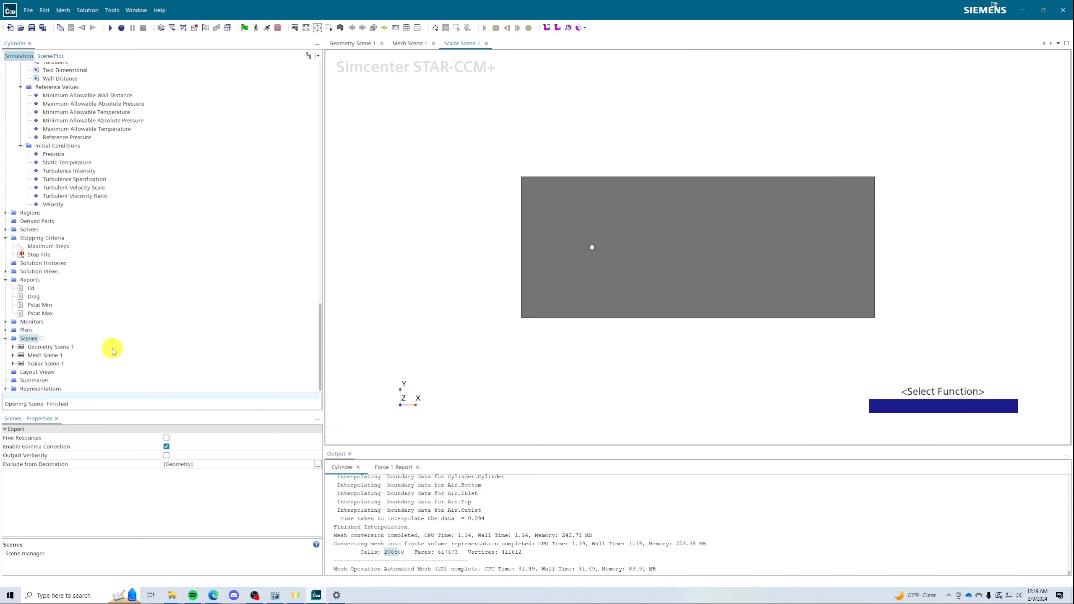
- Set Static Pressure as the field function displayed in the new scalar scene
{"action": "left_click", "coordinate": [920, 408]}
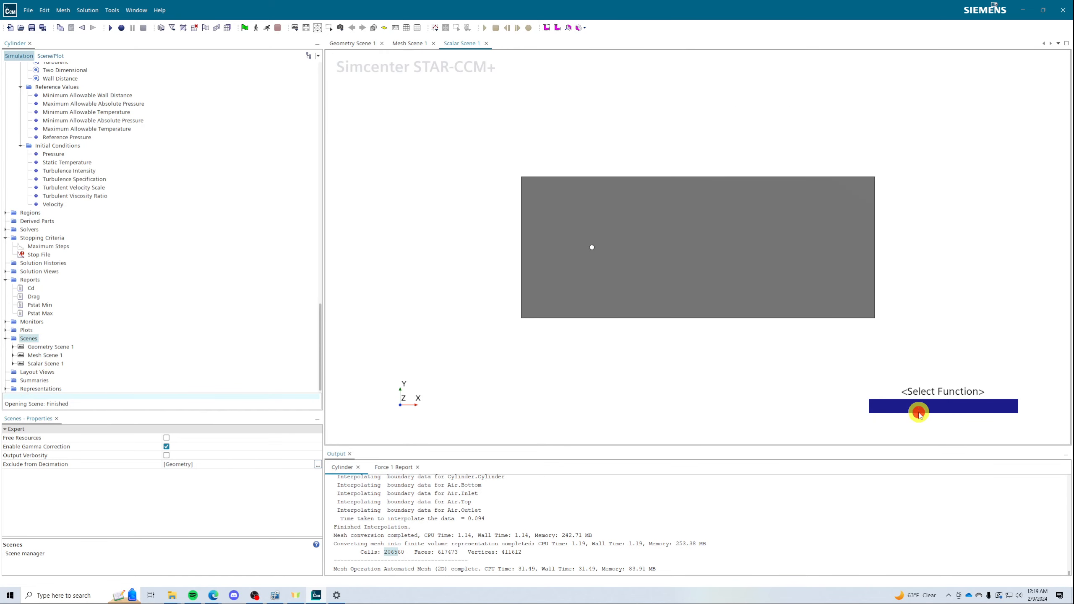
{"action": "type", "text": "st"}
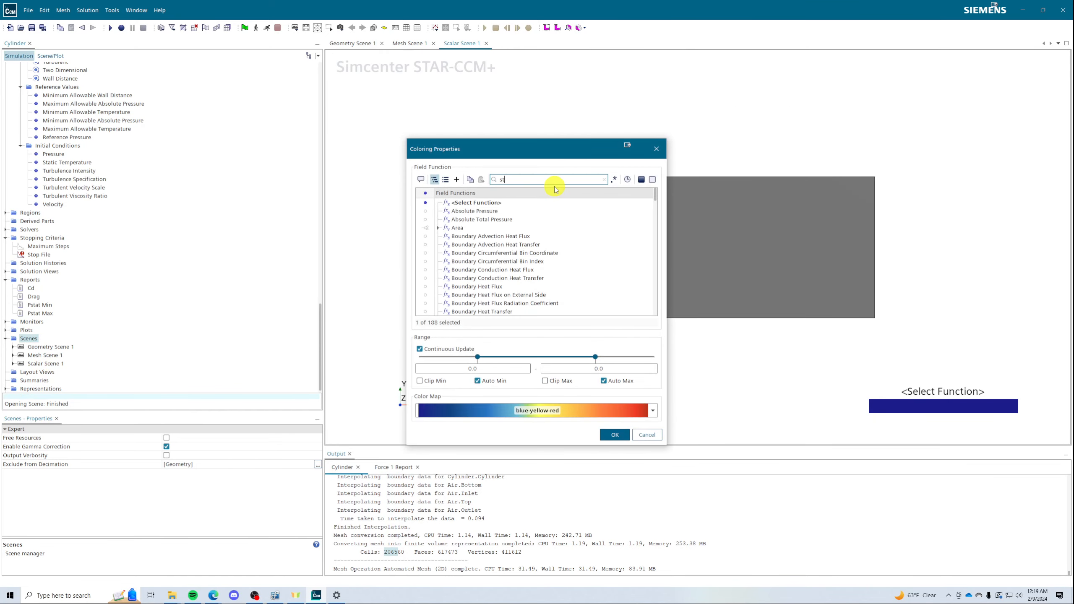
{"action": "type", "text": "at"}
{"action": "left_click", "coordinate": [471, 211]}
{"action": "left_click", "coordinate": [608, 433]}
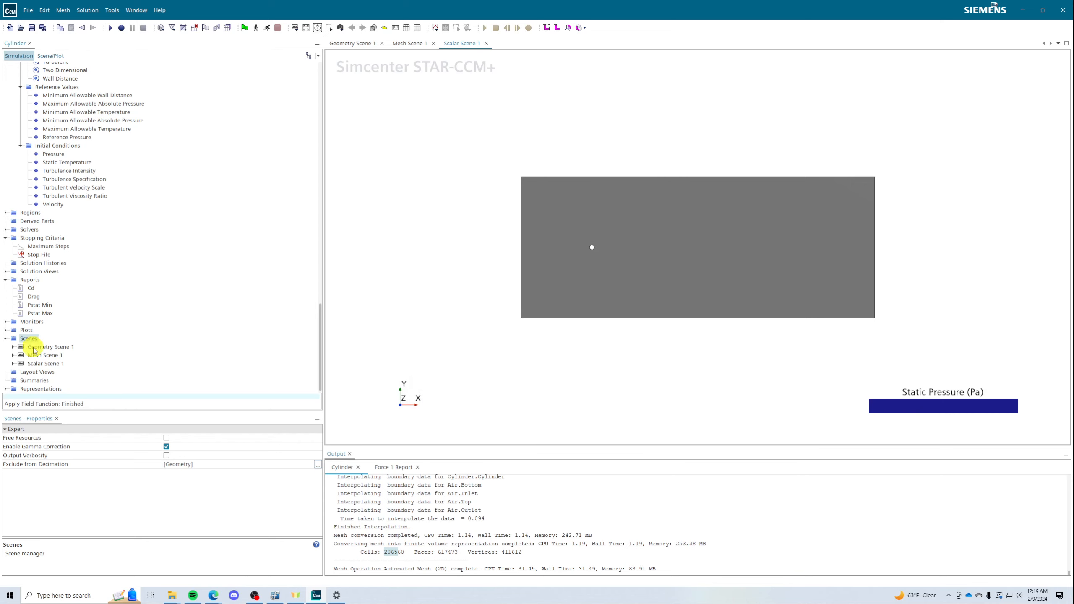
- Rename the scalar scene to Static Pressure
{"action": "right_click", "coordinate": [48, 363]}
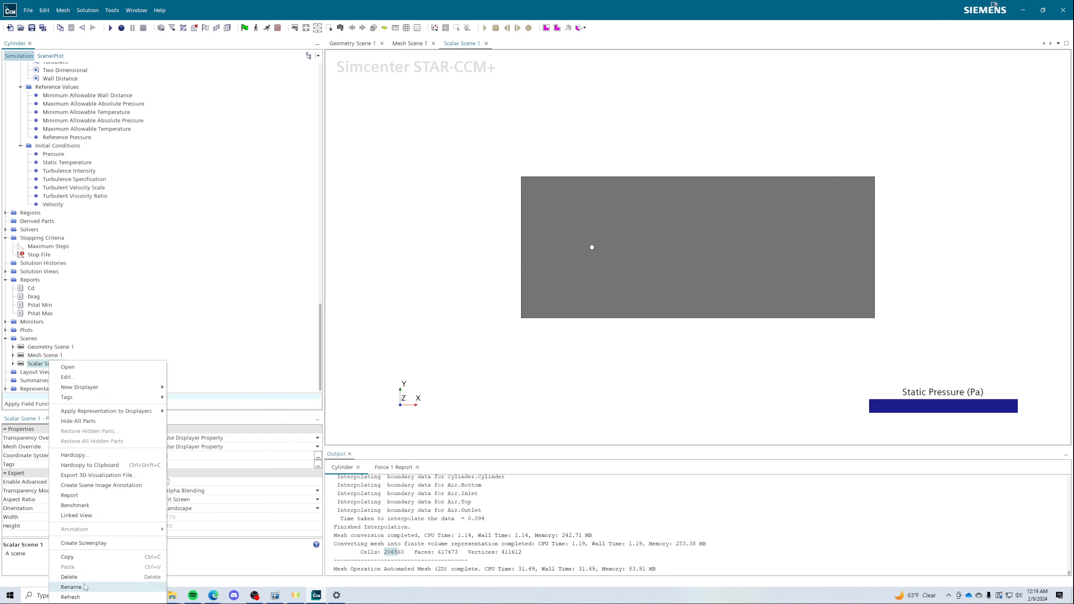
{"action": "left_click", "coordinate": [71, 587]}
{"action": "type", "text": "Static Pres"}
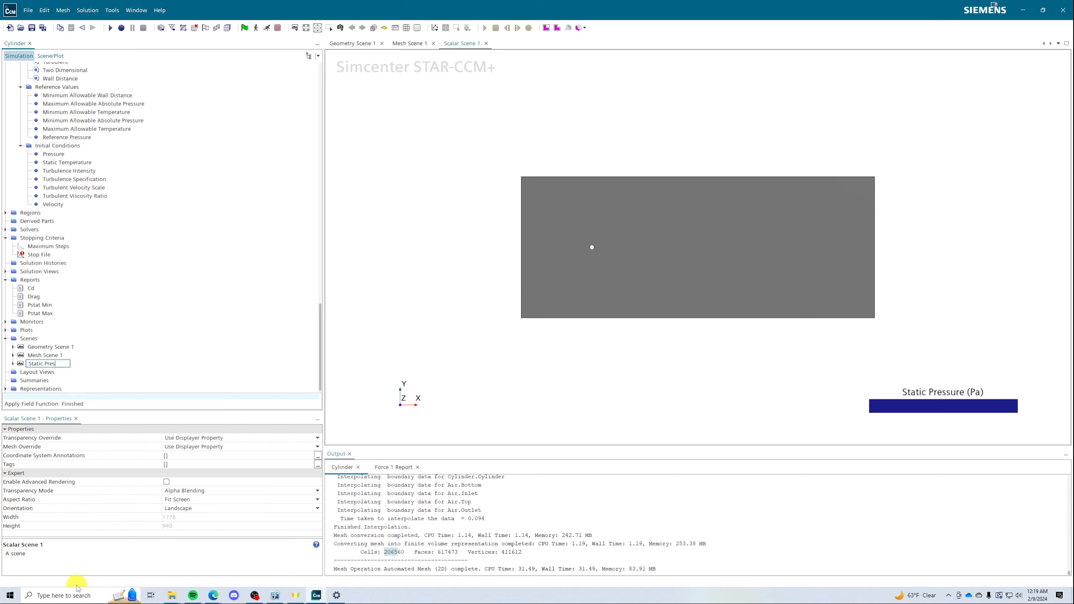
{"action": "type", "text": "sure"}
{"action": "key", "text": "Return"}
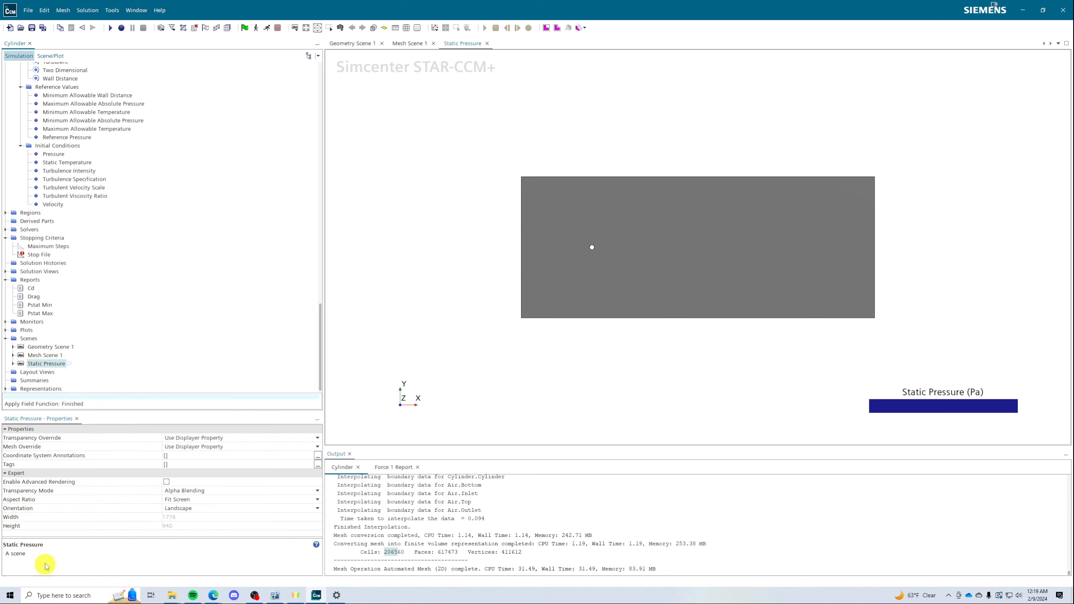
- Create a new vector scene
{"action": "left_click", "coordinate": [30, 339]}
{"action": "right_click", "coordinate": [31, 339]}
{"action": "mouse_move", "coordinate": [46, 344]}
{"action": "left_click", "coordinate": [163, 374]}
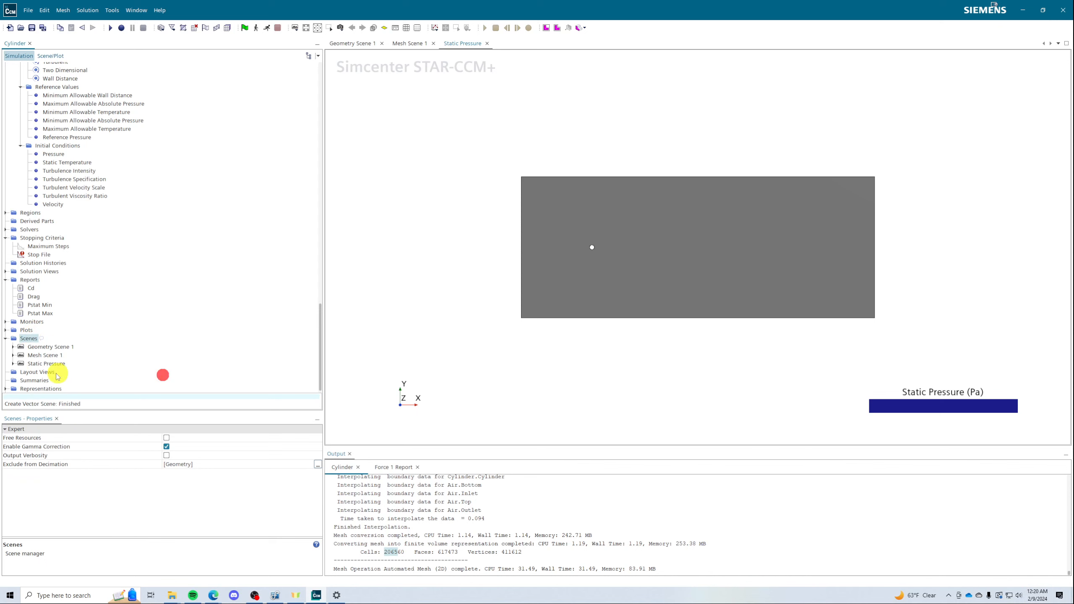
- Set the display mode of the Vector 1 displayer in the vector scene to Line Integral Convolution
{"action": "left_click", "coordinate": [36, 372]}
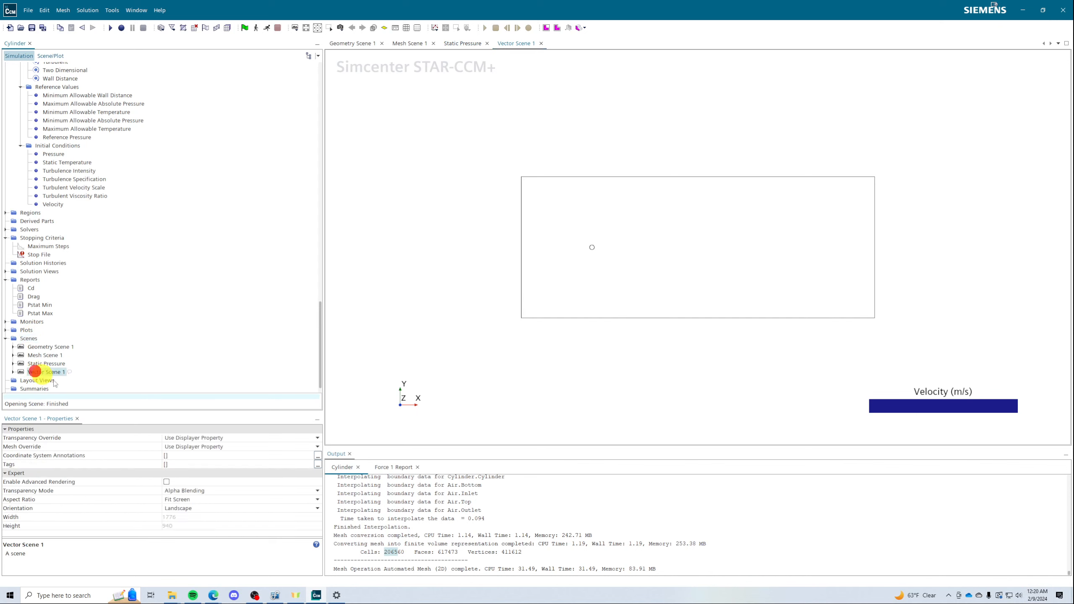
{"action": "left_click", "coordinate": [13, 372]}
{"action": "left_click", "coordinate": [34, 381]}
{"action": "left_click", "coordinate": [173, 446]}
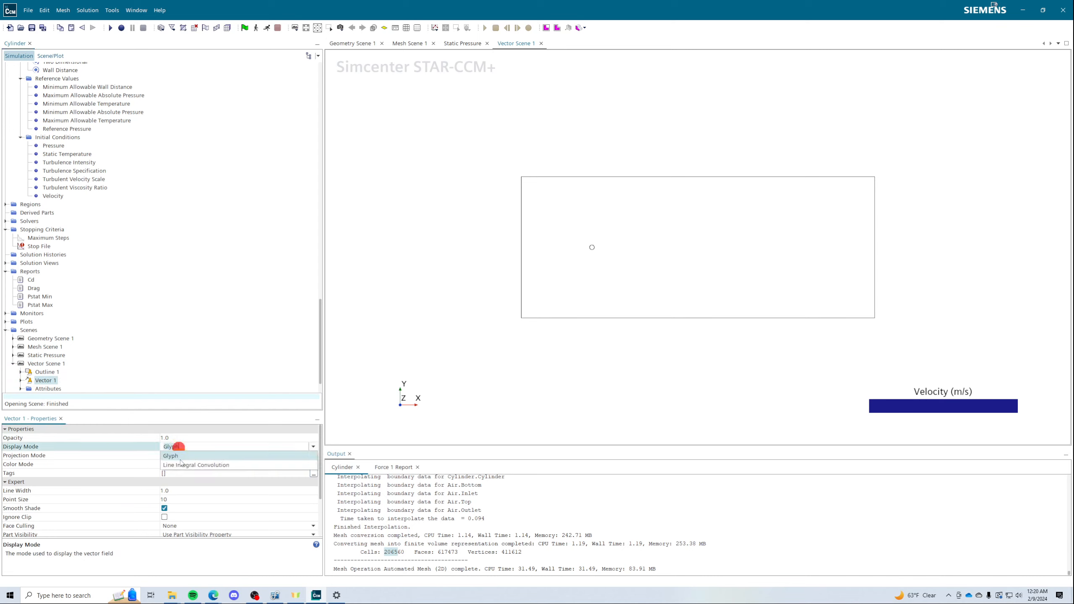
{"action": "left_click", "coordinate": [181, 465]}
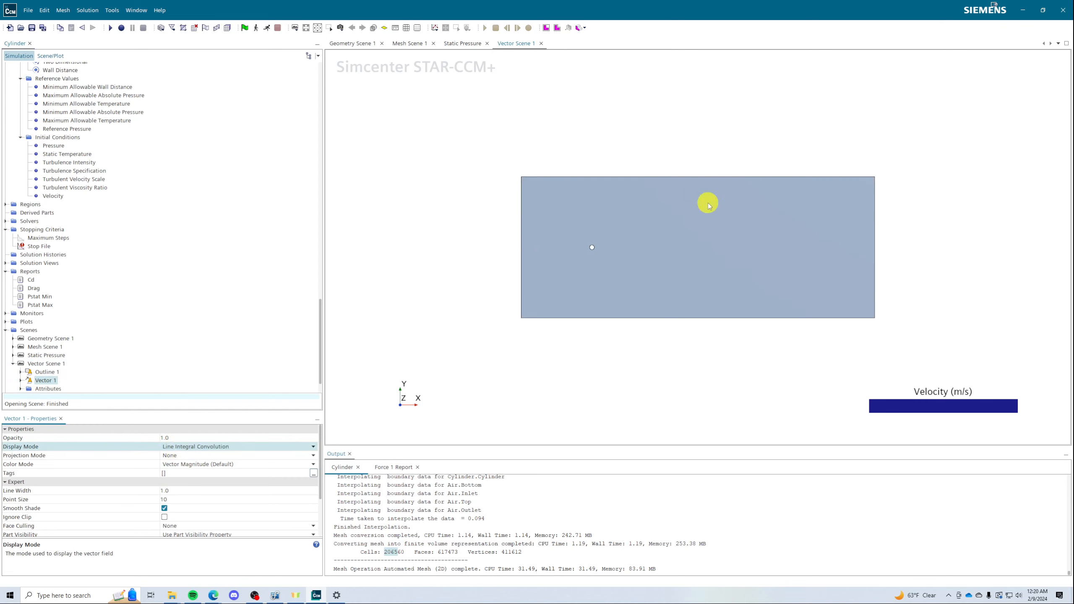
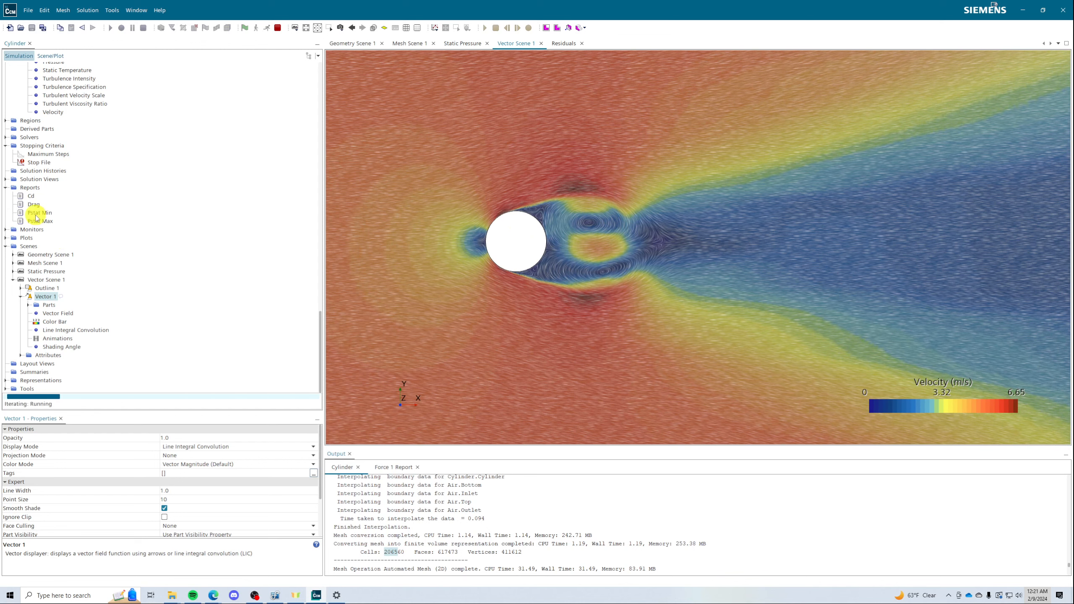
- Create a separate monitor and plot from each of the Cd and Drag reports
{"action": "left_click", "coordinate": [32, 197]}
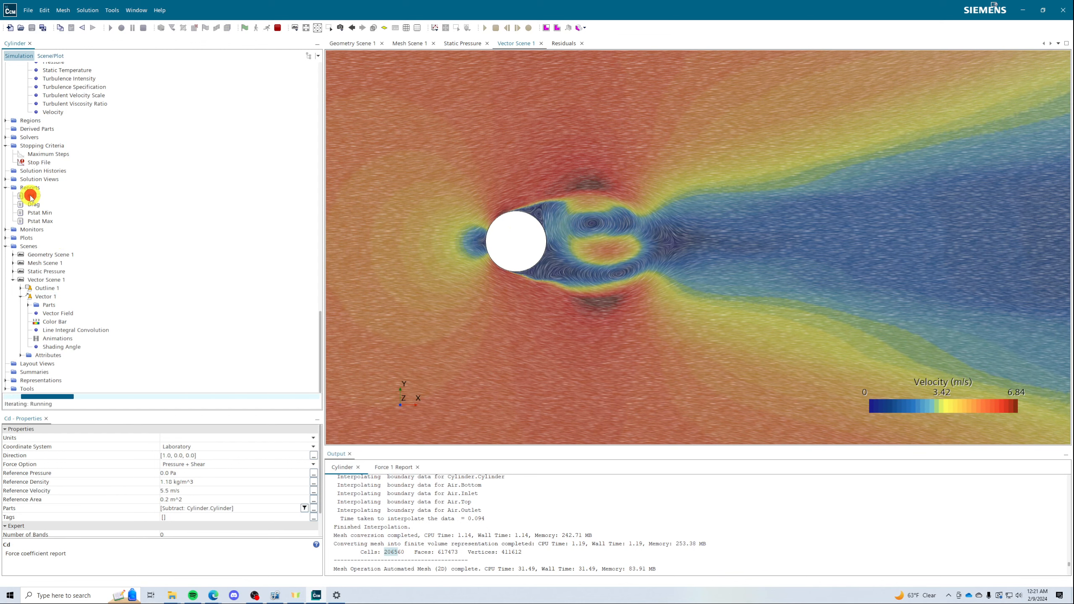
{"action": "right_click", "coordinate": [32, 197]}
{"action": "left_click", "coordinate": [63, 245]}
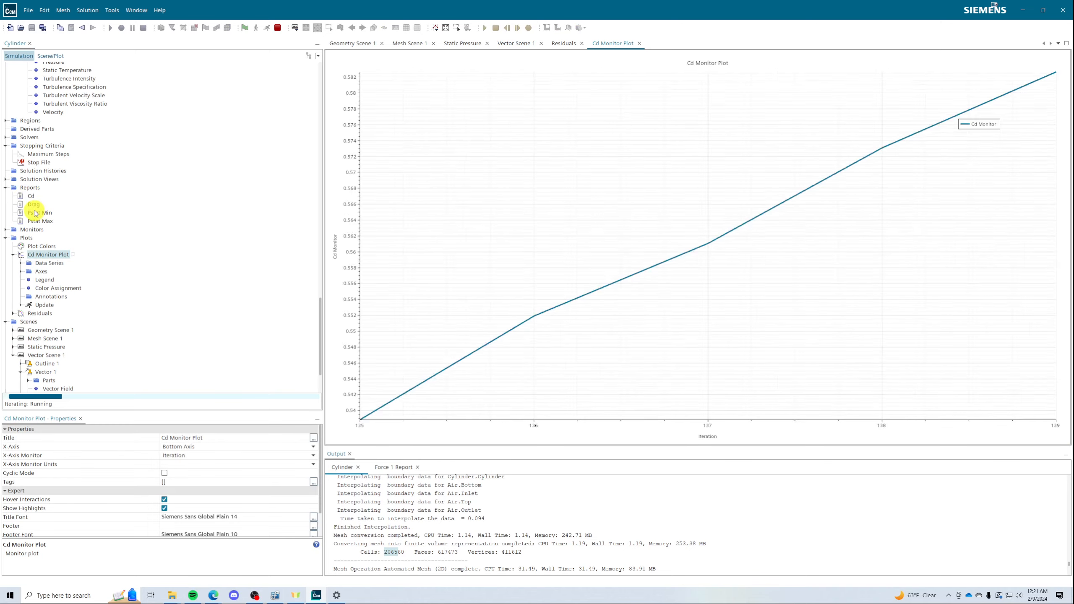
{"action": "right_click", "coordinate": [34, 205]}
{"action": "left_click", "coordinate": [65, 250]}
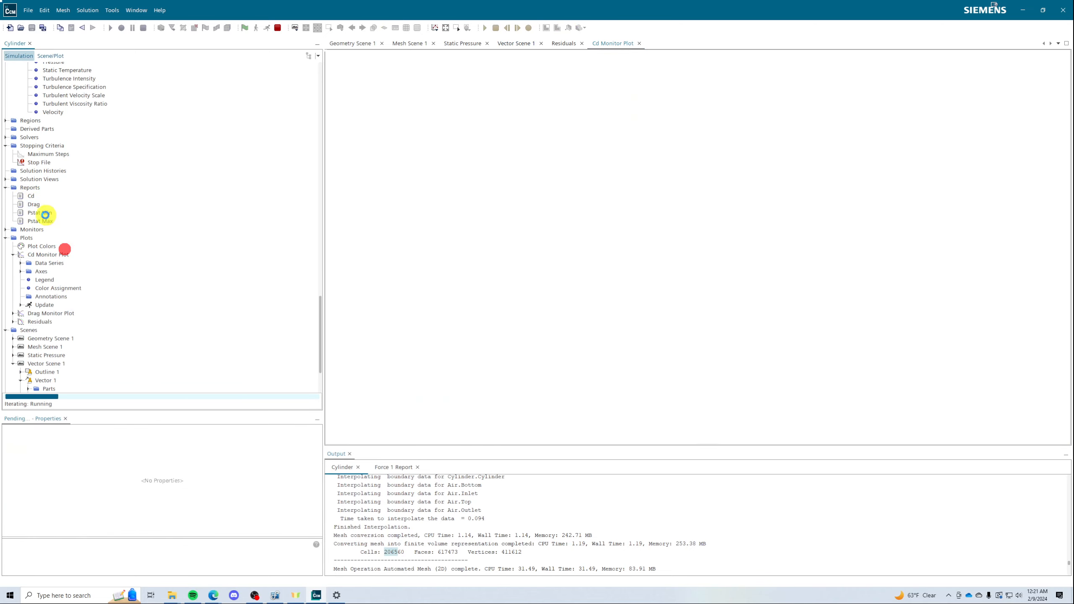
- Create monitors from the Pstat Min and Pstat Max reports and show both in a single plot
{"action": "left_click", "coordinate": [40, 213]}
{"action": "left_click", "coordinate": [37, 220], "text": "shift"}
{"action": "right_click", "coordinate": [37, 219]}
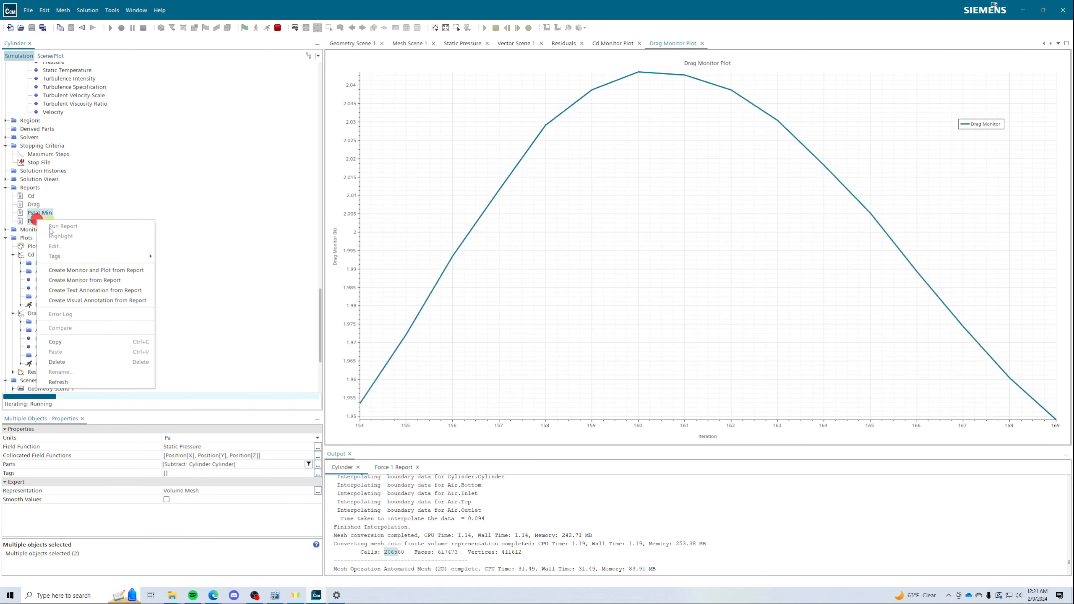
{"action": "left_click", "coordinate": [68, 270]}
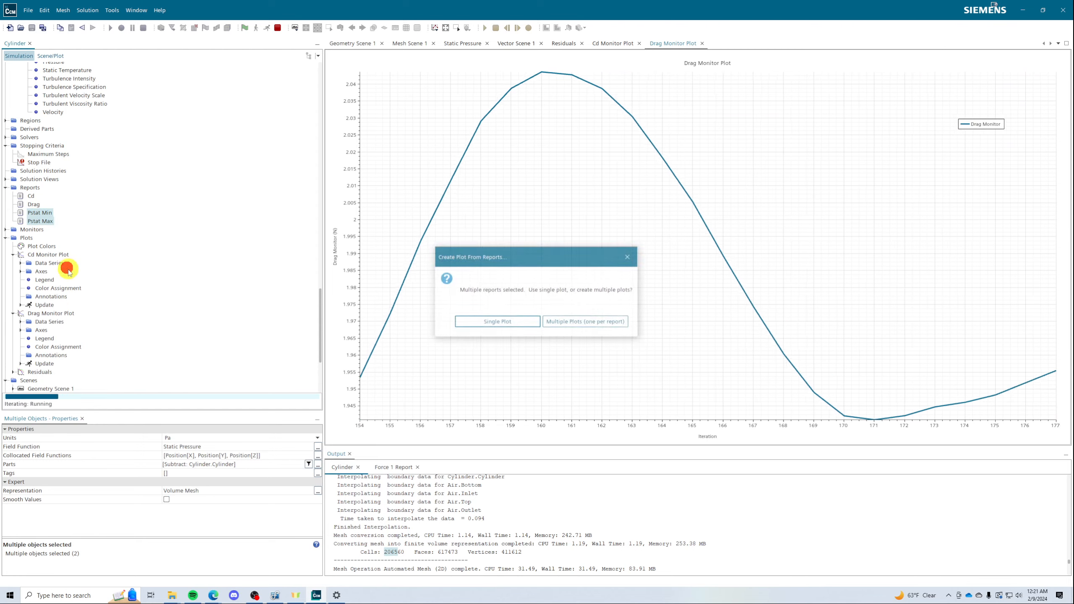
{"action": "left_click", "coordinate": [512, 328]}
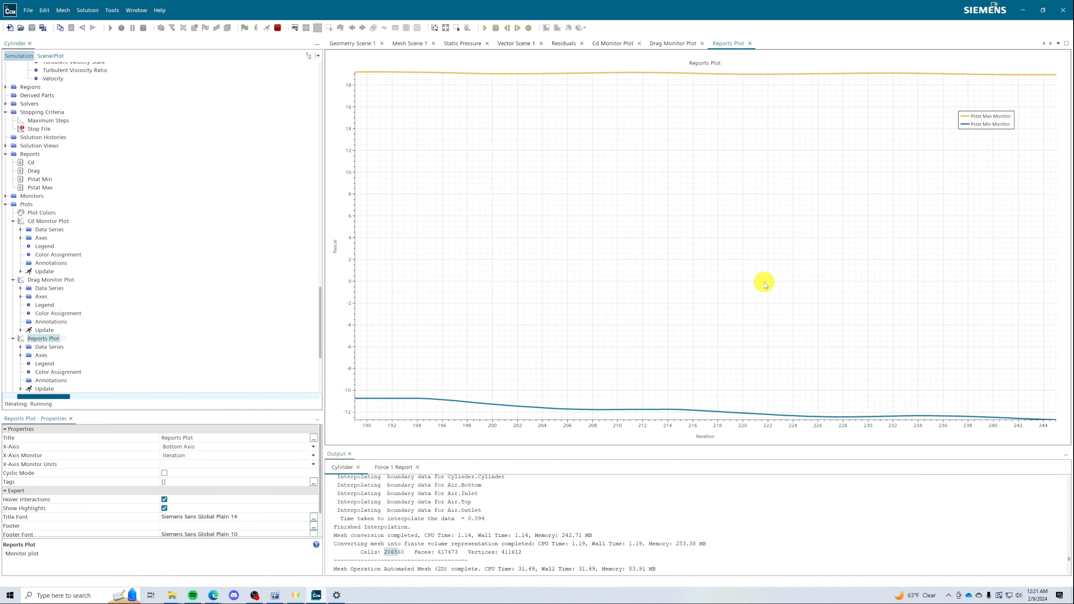
- Examine how the drag, Cd and static pressure plots develop, and inspect the cylinder's wake in the pressure and vector scenes
{"action": "left_click", "coordinate": [658, 44]}
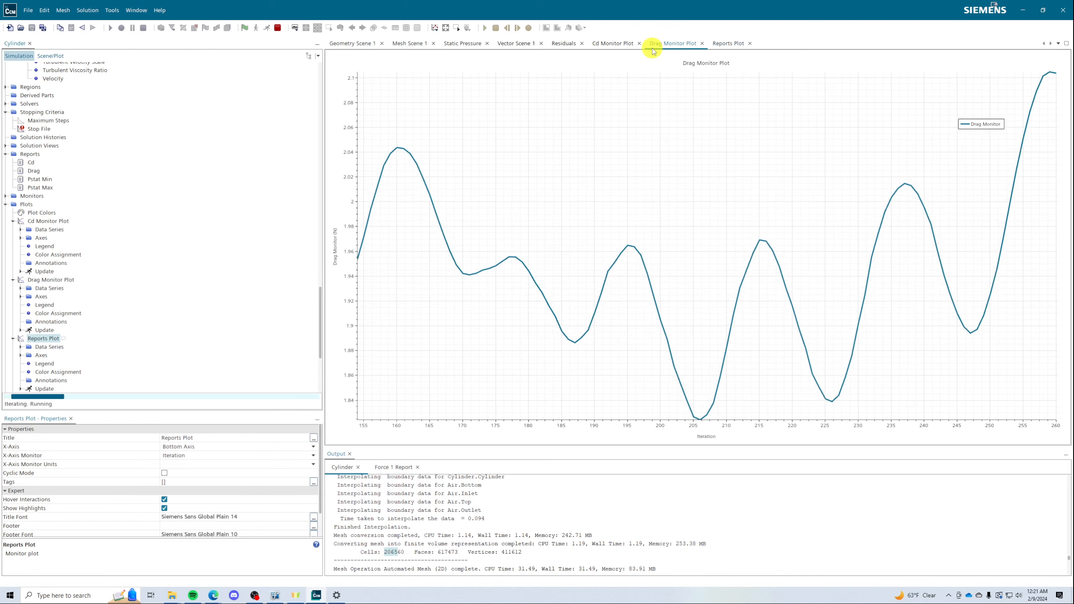
{"action": "left_click", "coordinate": [614, 44]}
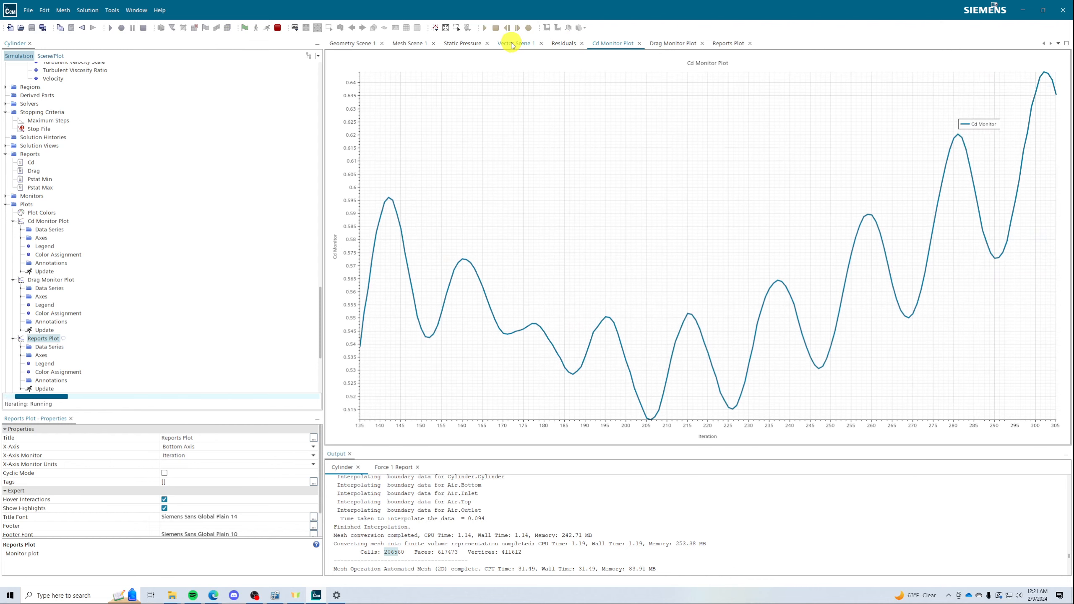
{"action": "left_click", "coordinate": [512, 42]}
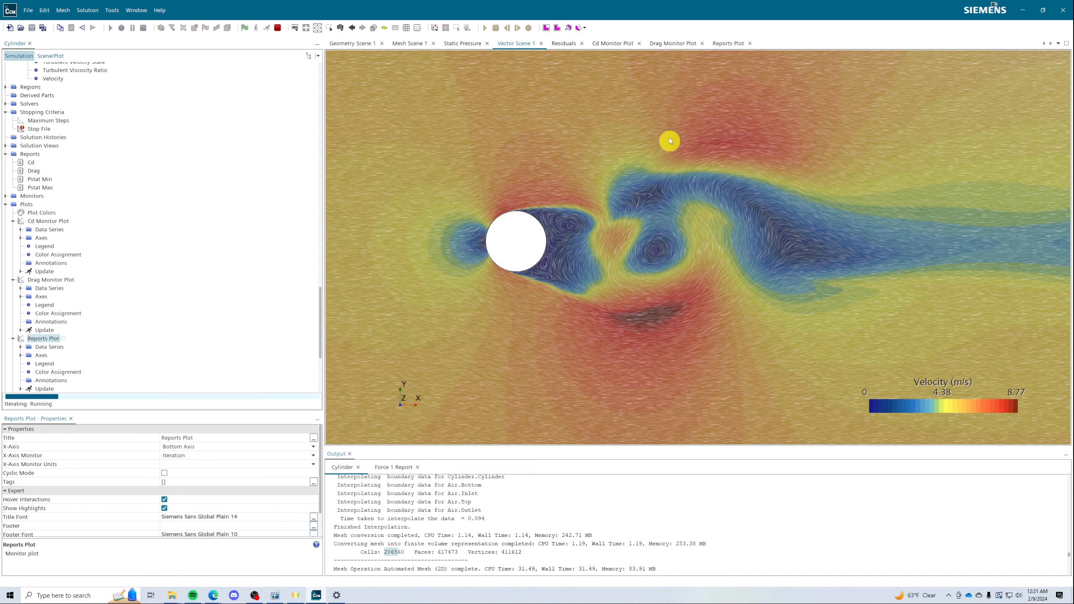
{"action": "left_click", "coordinate": [604, 45]}
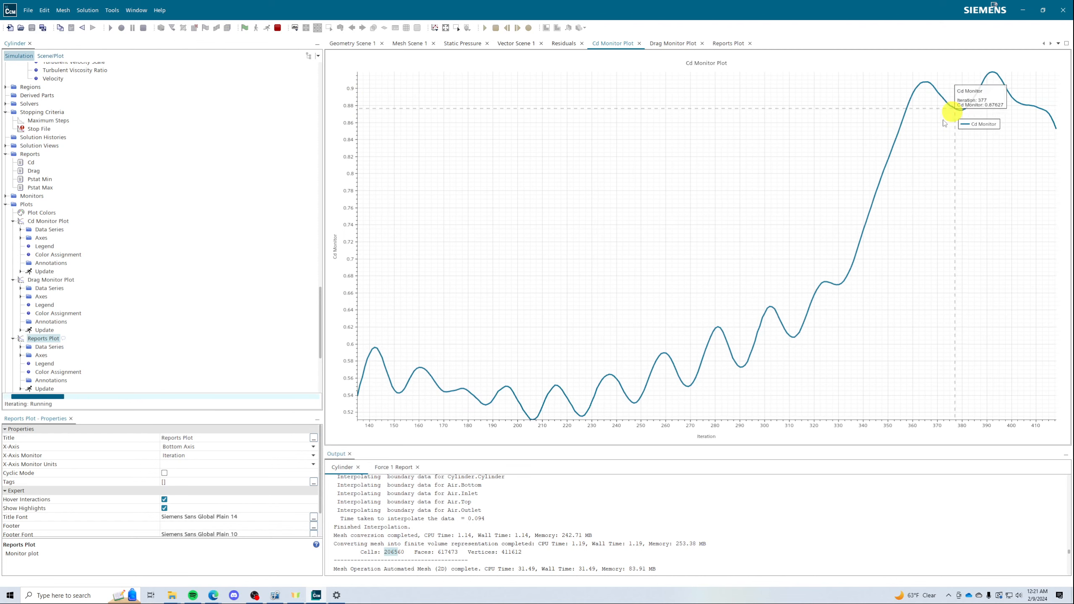
{"action": "left_click", "coordinate": [654, 43]}
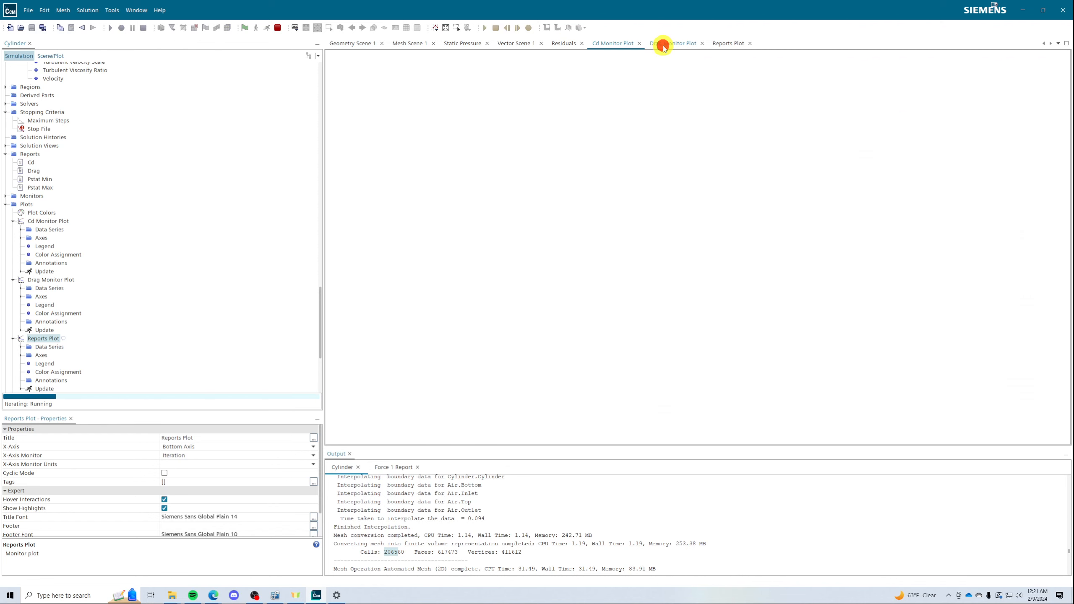
{"action": "left_click", "coordinate": [728, 44]}
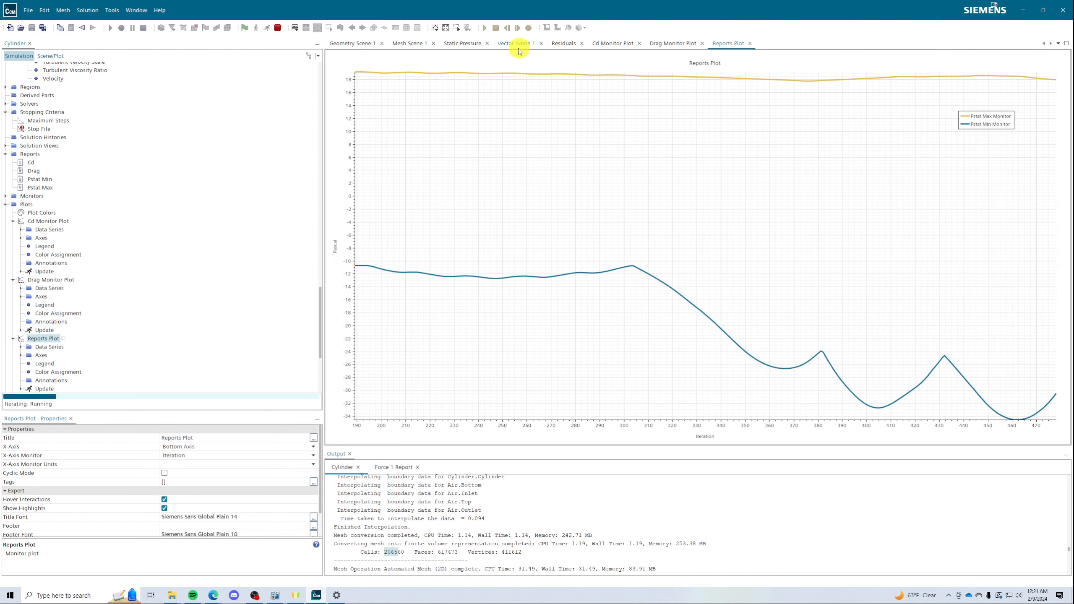
{"action": "left_click", "coordinate": [470, 43]}
{"action": "left_click", "coordinate": [509, 47]}
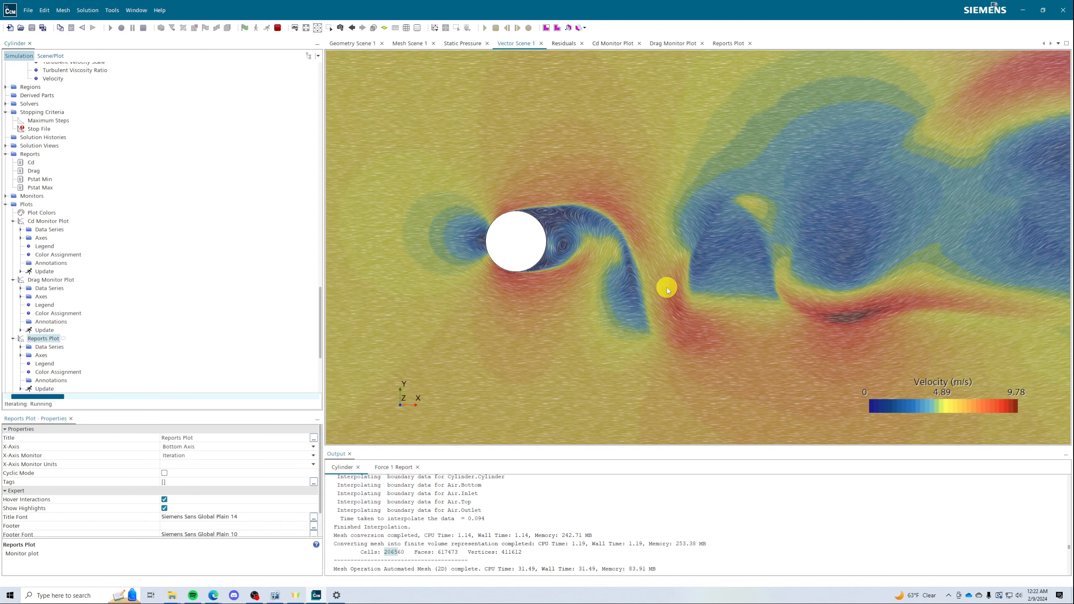
{"action": "scroll", "coordinate": [667, 289], "scroll_direction": "down", "scroll_amount": 4}
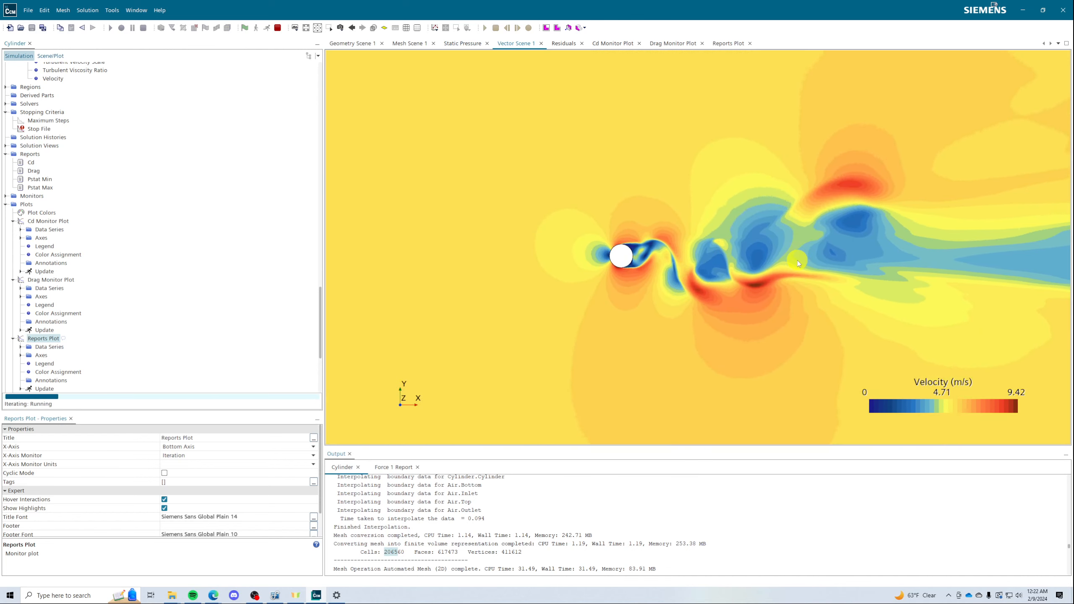
{"action": "scroll", "coordinate": [714, 261], "scroll_direction": "down", "scroll_amount": 3}
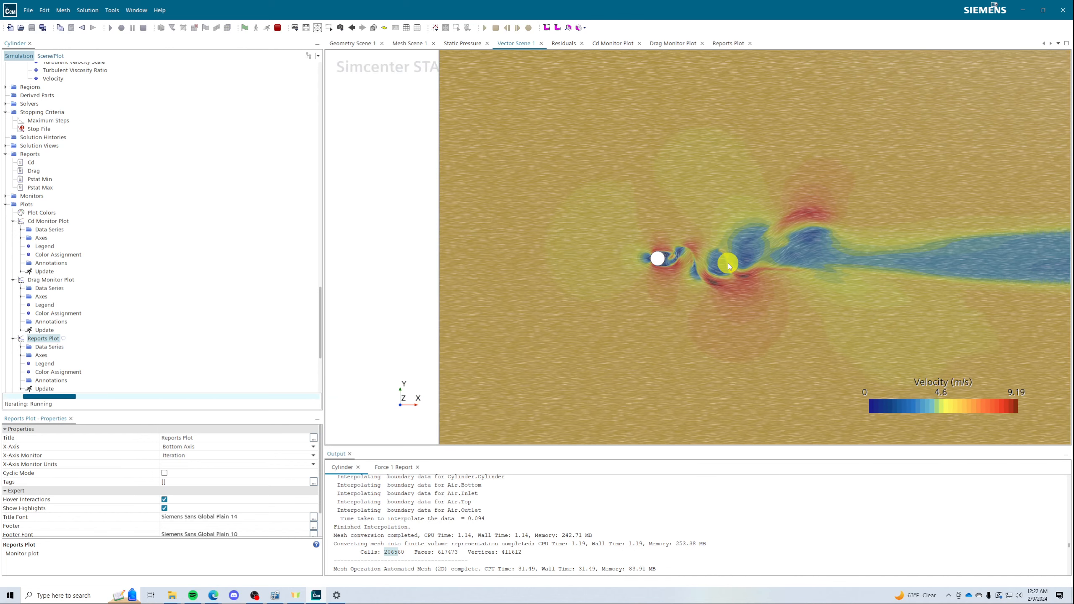
{"action": "scroll", "coordinate": [670, 260], "scroll_direction": "up", "scroll_amount": 3}
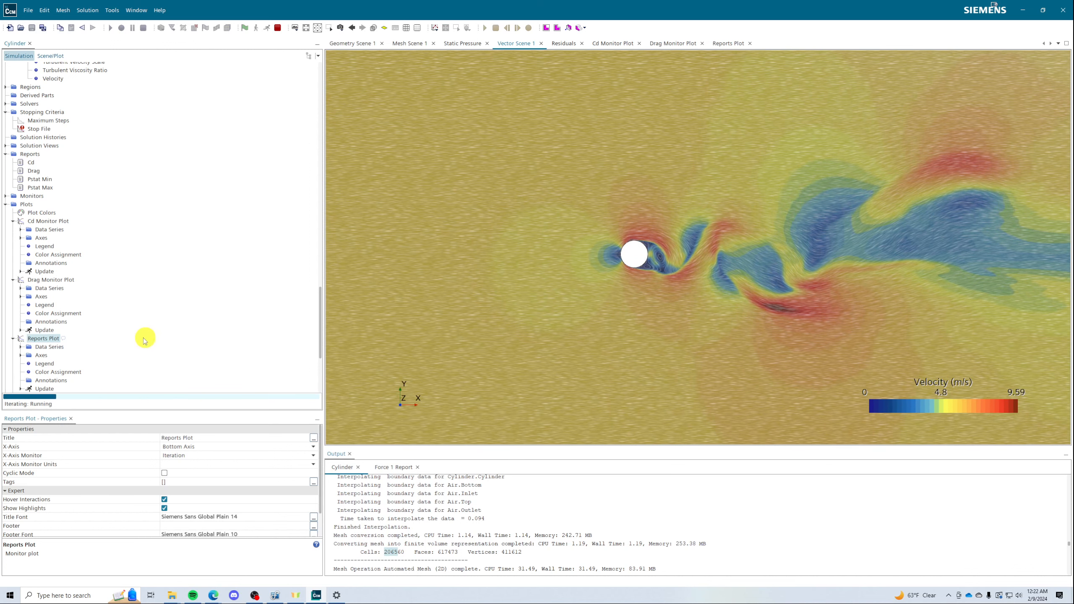
- Turn off the auto range of the vector field in the vector scene
{"action": "scroll", "coordinate": [145, 340], "scroll_direction": "down", "scroll_amount": 6}
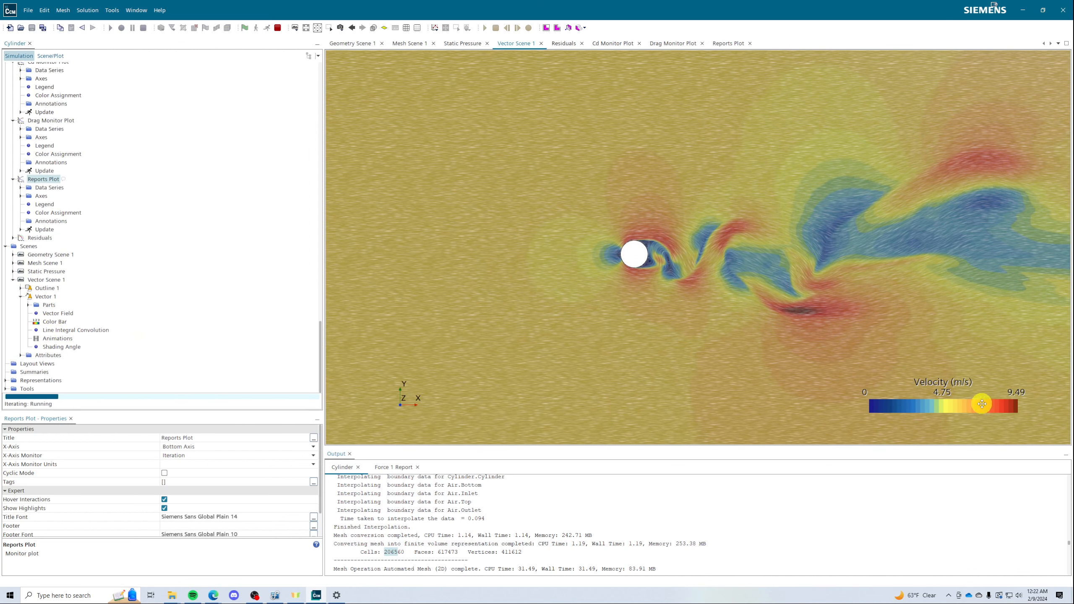
{"action": "left_click", "coordinate": [51, 313]}
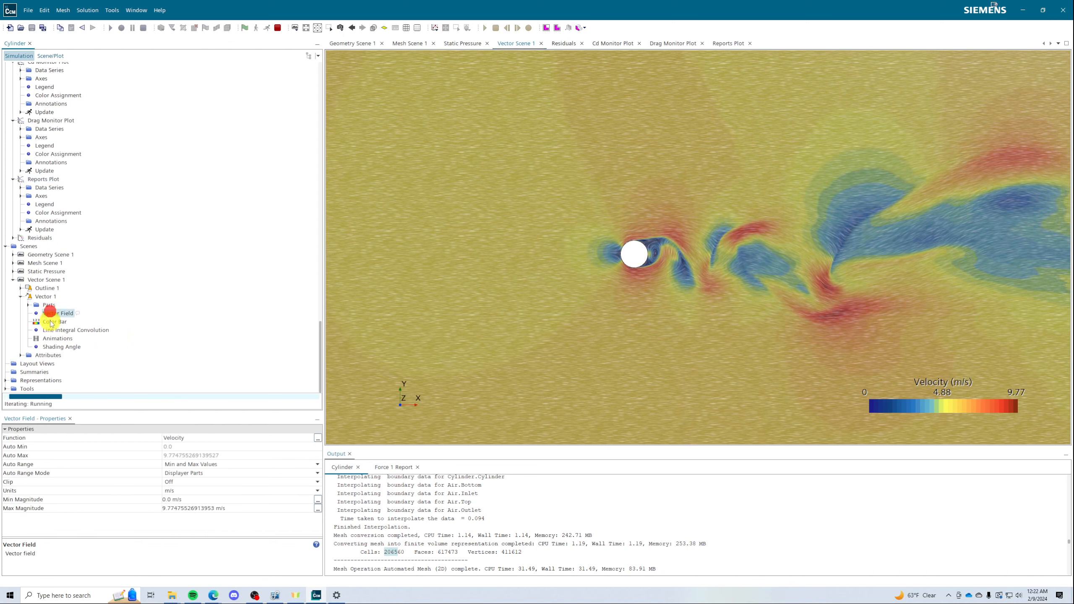
{"action": "left_click", "coordinate": [187, 465]}
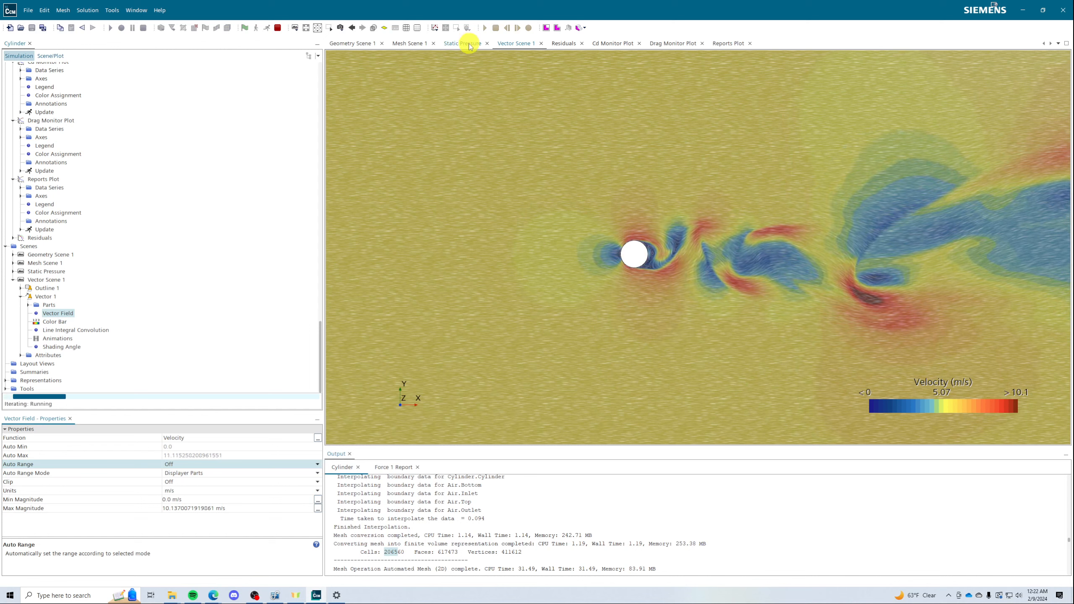
- Turn off the auto range of the Static Pressure scene's scalar field, and view the pressure scene and the vector scene
{"action": "left_click", "coordinate": [14, 271]}
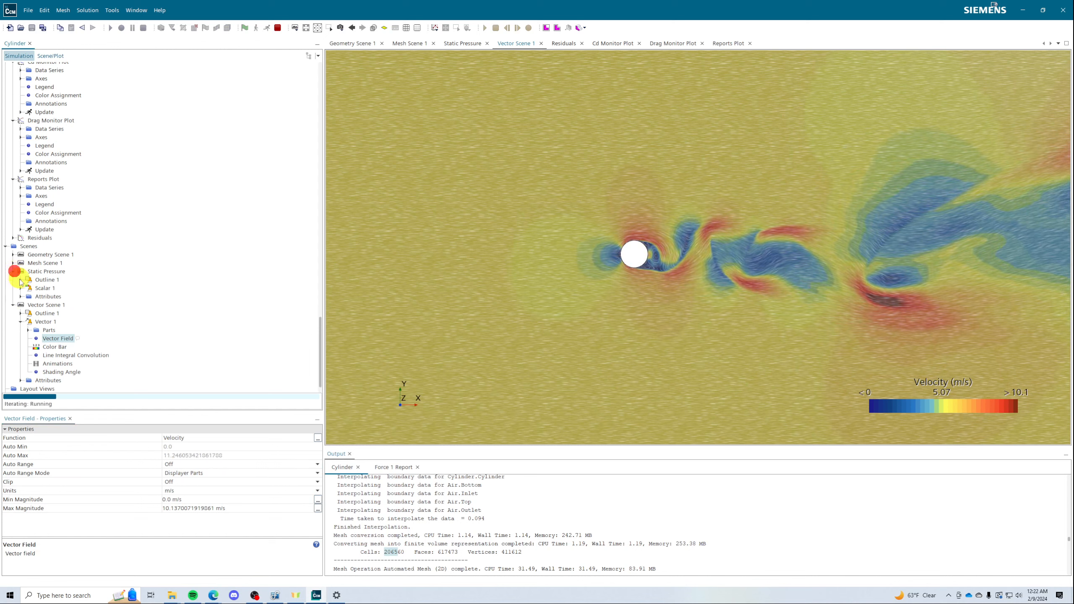
{"action": "left_click", "coordinate": [21, 288]}
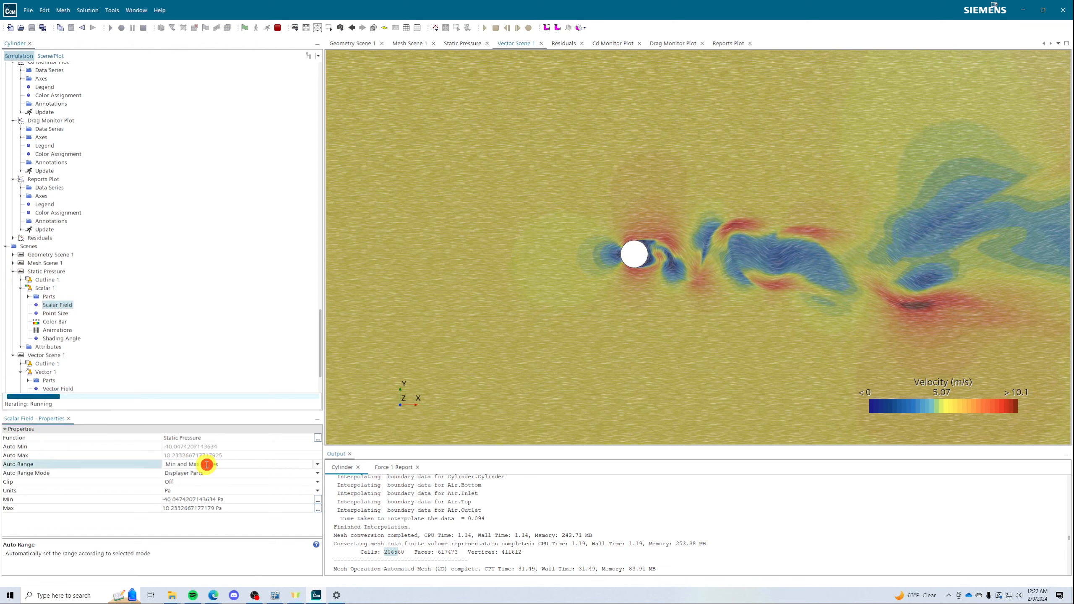
{"action": "left_click", "coordinate": [206, 464]}
{"action": "left_click", "coordinate": [190, 473]}
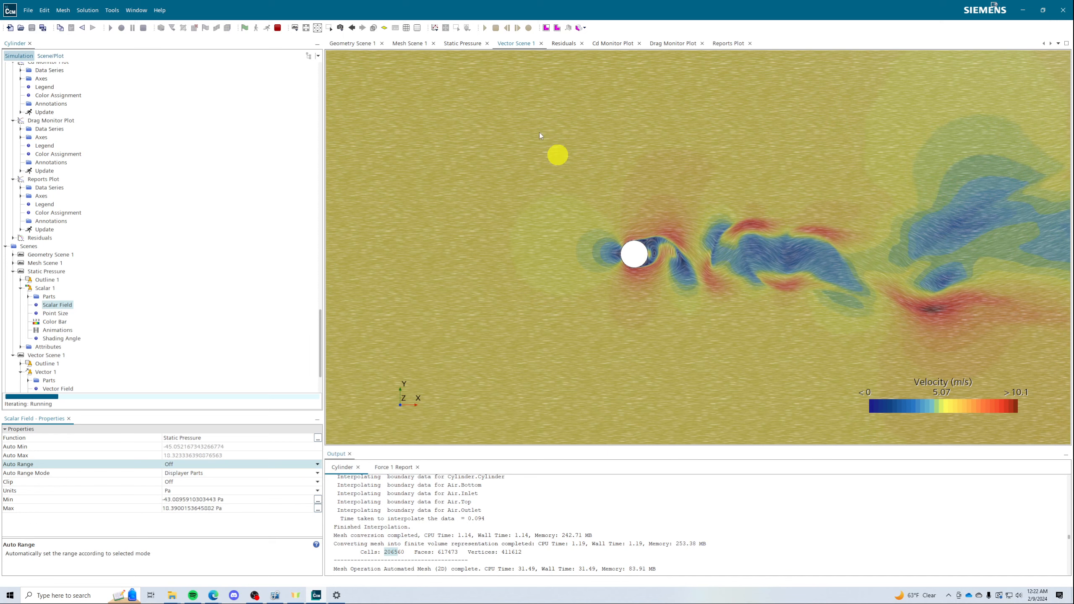
{"action": "left_click", "coordinate": [463, 44]}
{"action": "scroll", "coordinate": [596, 255], "scroll_direction": "up", "scroll_amount": 5}
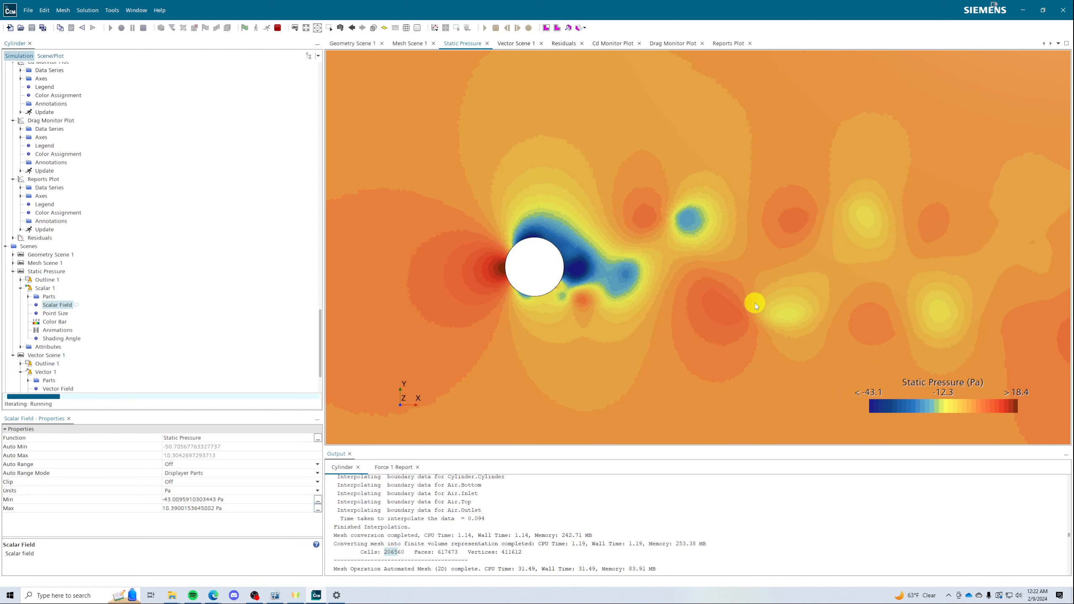
{"action": "left_click", "coordinate": [520, 43]}
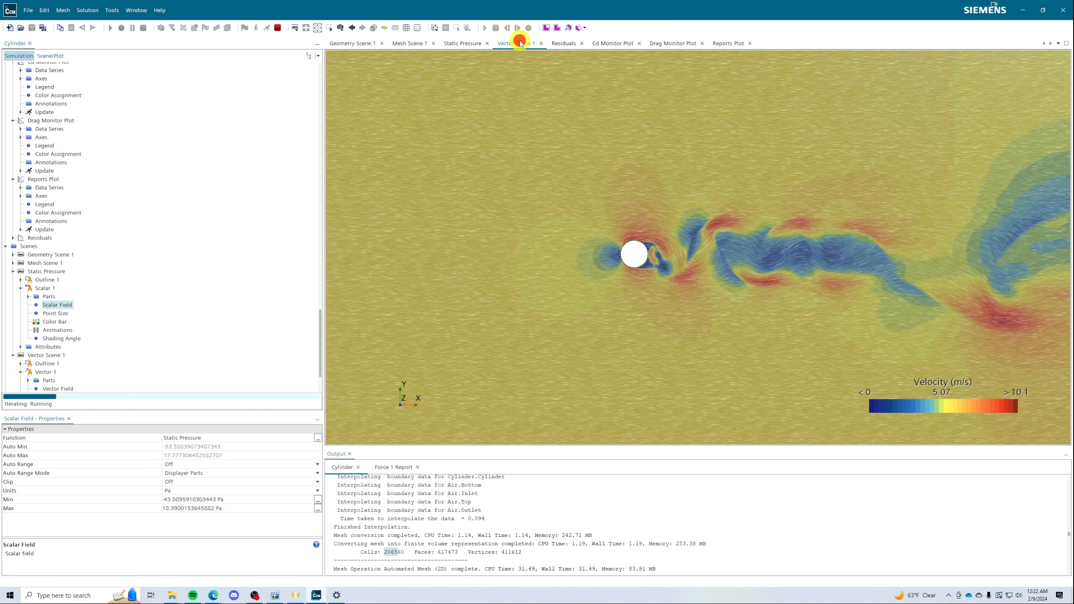
- Review the Residuals, Cd, Drag and Reports plots, and inspect the recent oscillations of the minimum static pressure curve
{"action": "left_click", "coordinate": [563, 44]}
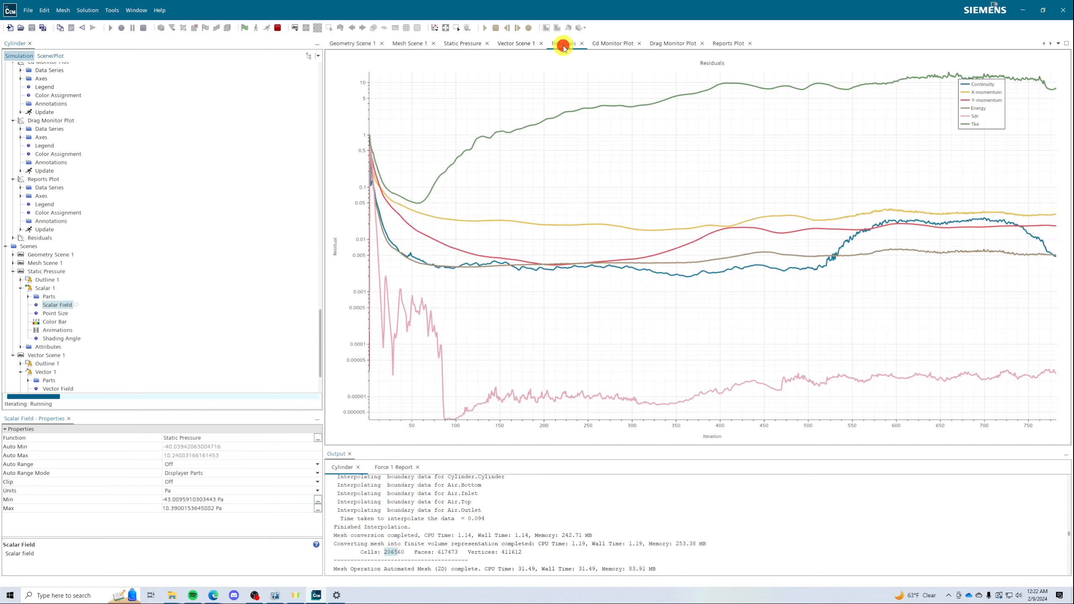
{"action": "left_click", "coordinate": [606, 43]}
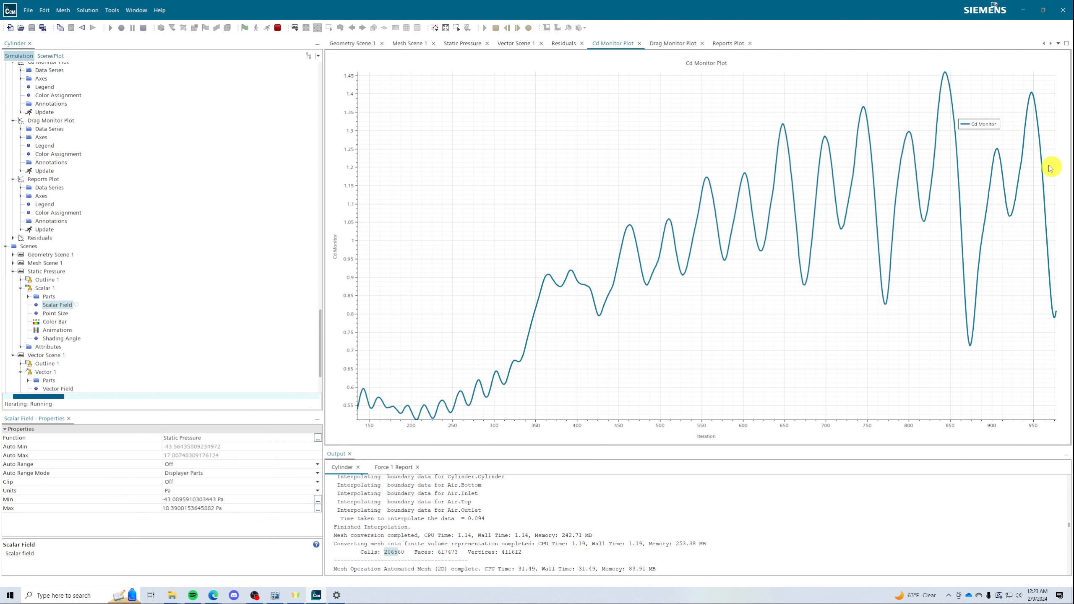
{"action": "left_click", "coordinate": [679, 44]}
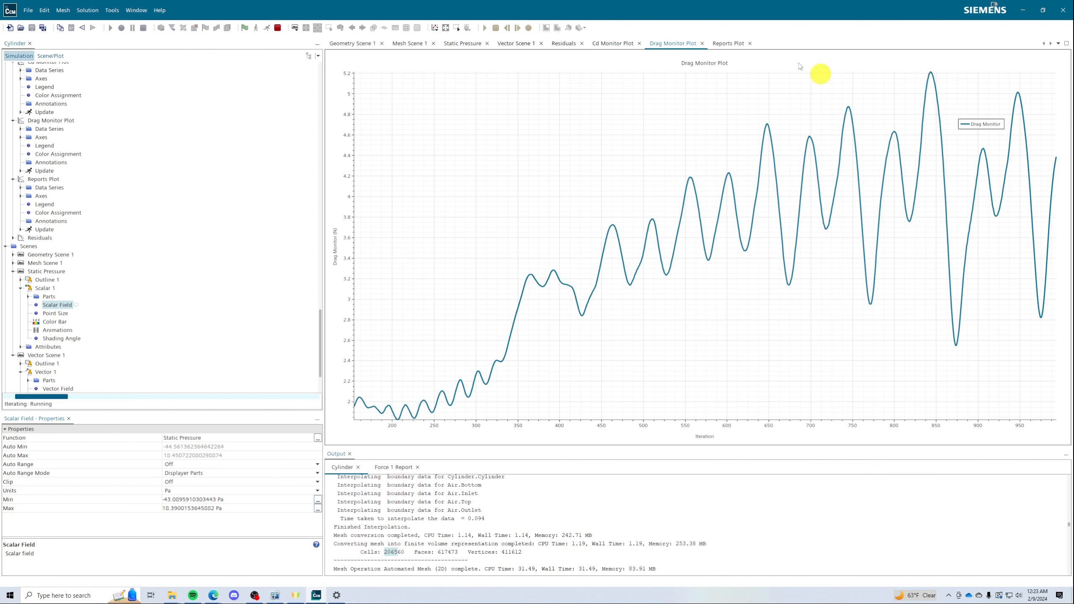
{"action": "left_click", "coordinate": [728, 43]}
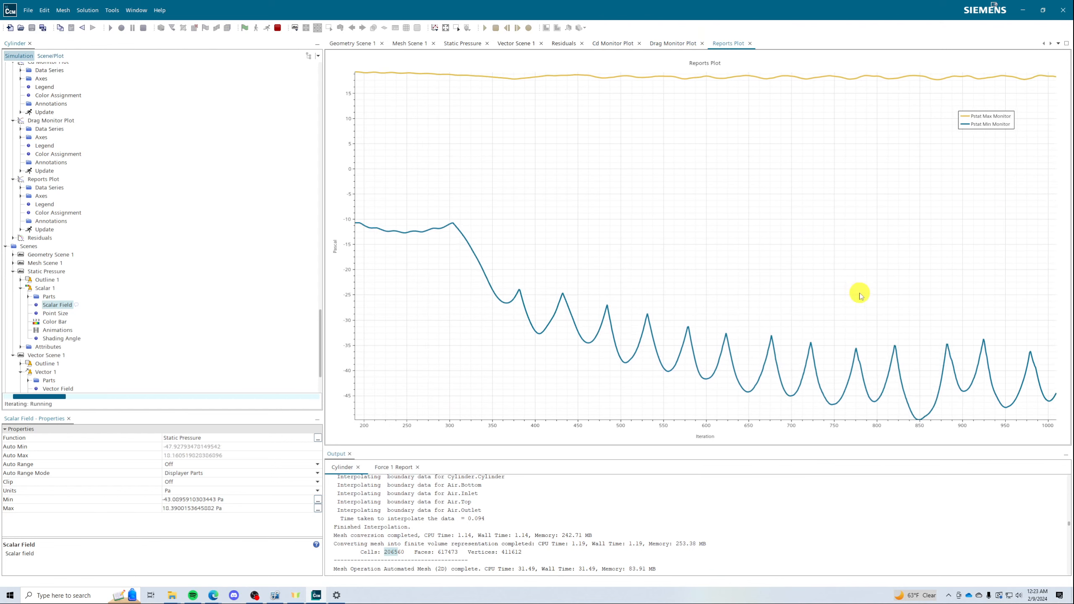
{"action": "mouse_move", "coordinate": [936, 365]}
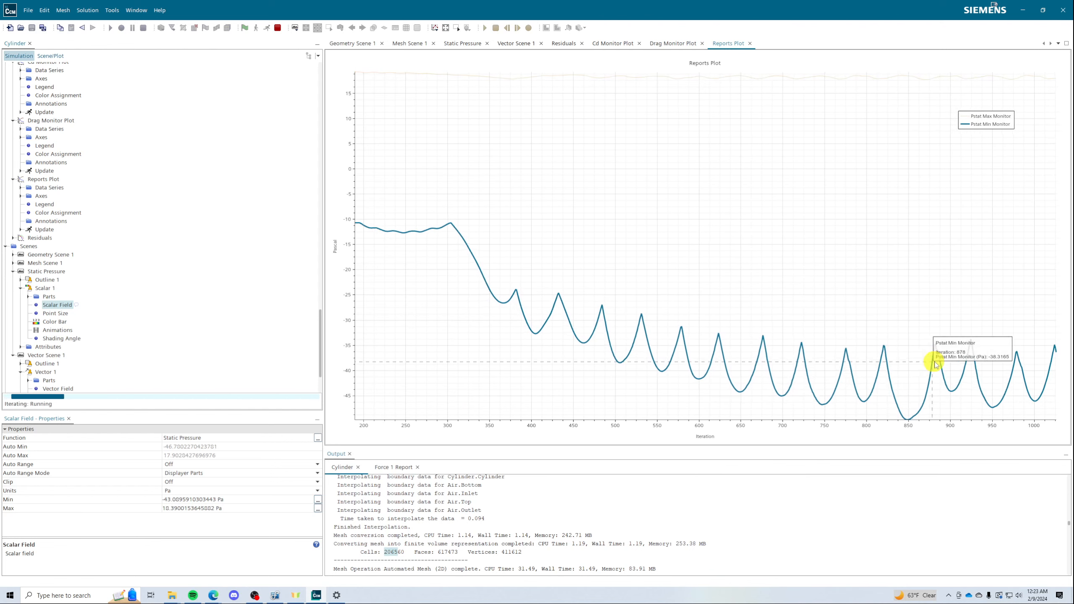
{"action": "mouse_move", "coordinate": [1054, 398]}
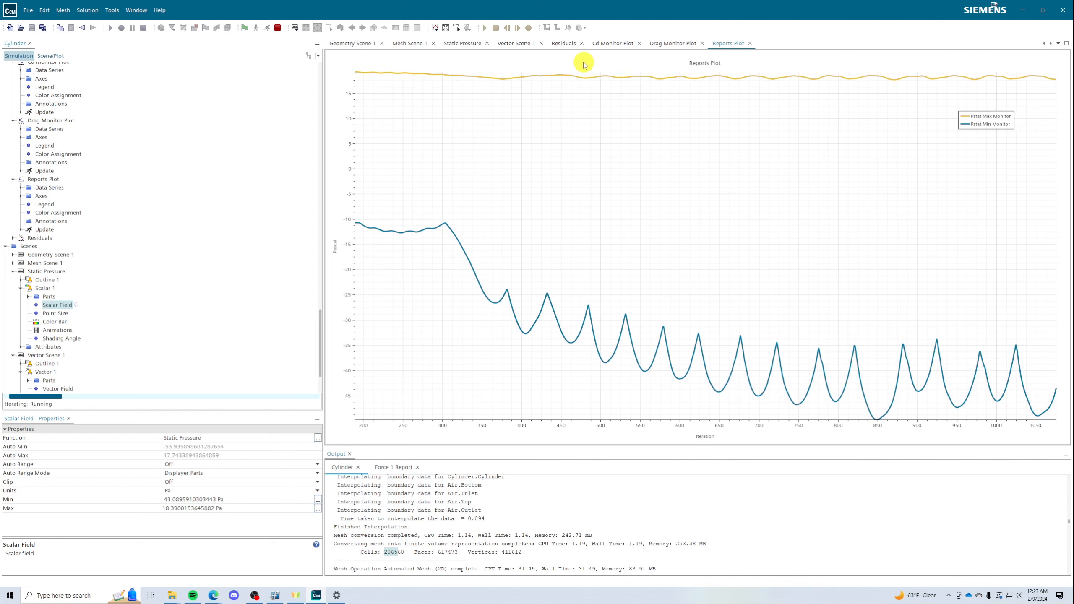
- Examine the whole-domain wake and the vortices close behind the cylinder in the vector scene, and compare with the static pressure scene
{"action": "left_click", "coordinate": [522, 44]}
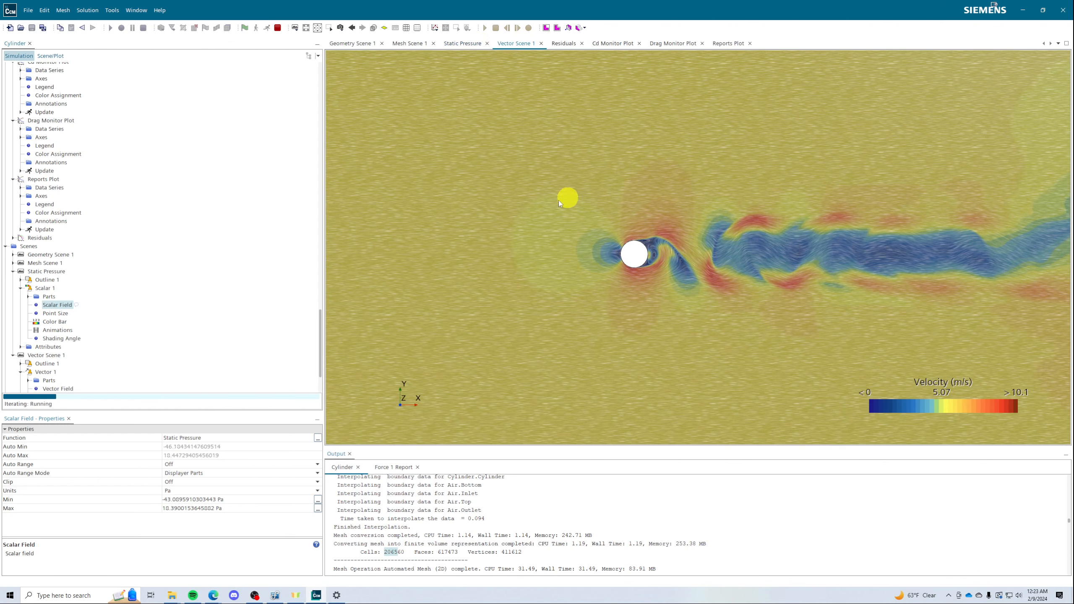
{"action": "scroll", "coordinate": [526, 210], "scroll_direction": "down", "scroll_amount": 6}
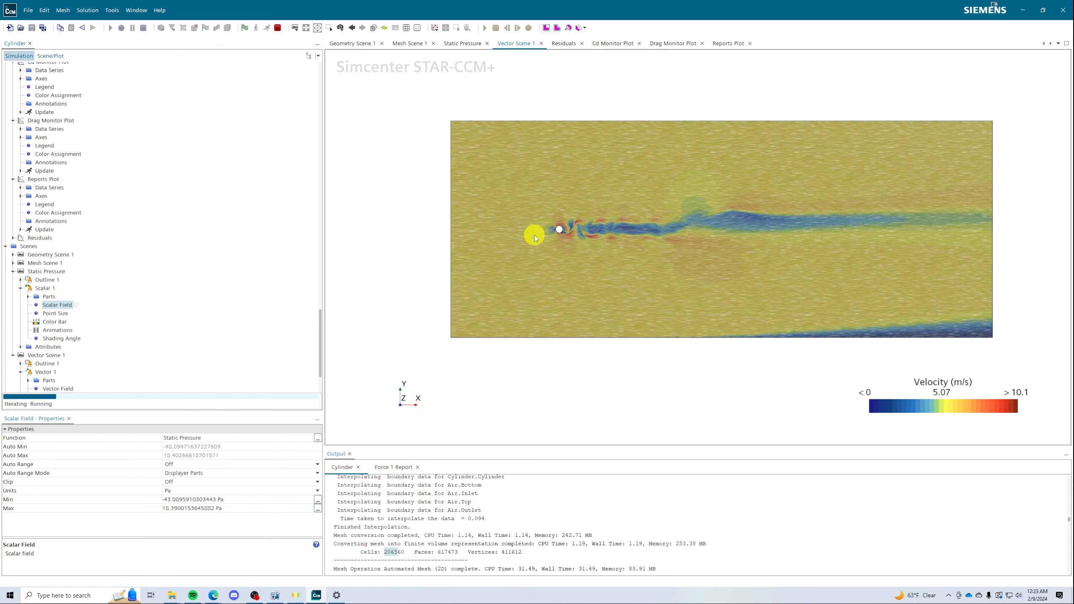
{"action": "scroll", "coordinate": [574, 229], "scroll_direction": "up", "scroll_amount": 6}
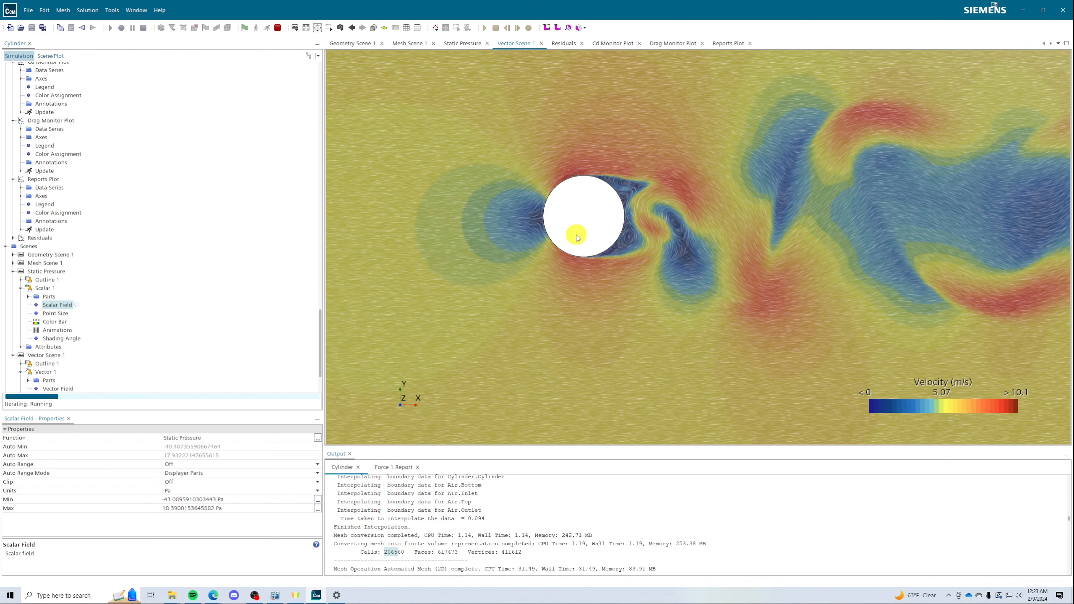
{"action": "scroll", "coordinate": [587, 251], "scroll_direction": "down", "scroll_amount": 10}
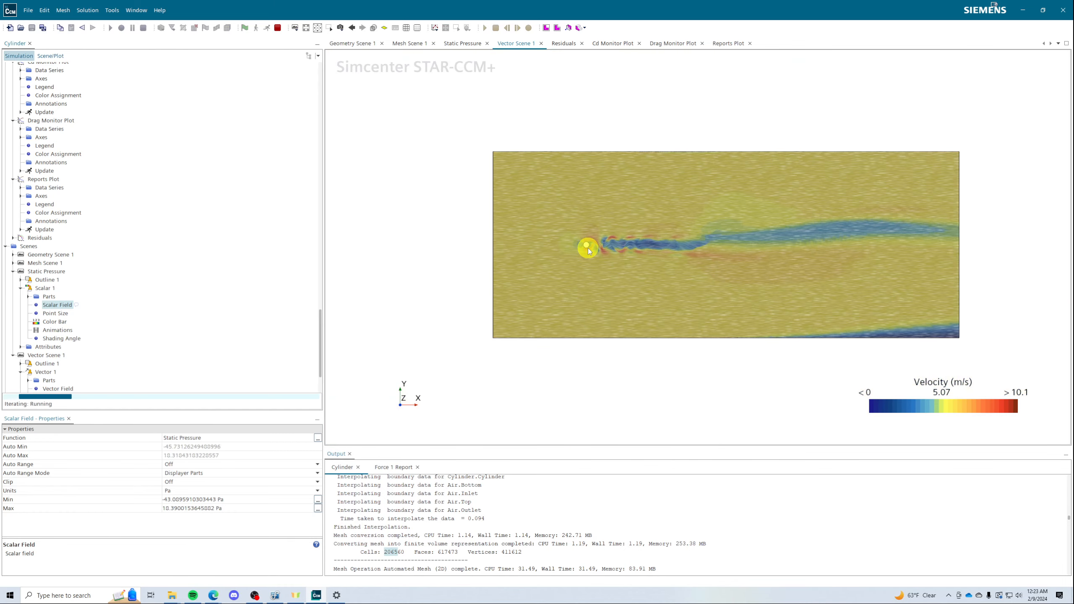
{"action": "scroll", "coordinate": [606, 237], "scroll_direction": "up", "scroll_amount": 5}
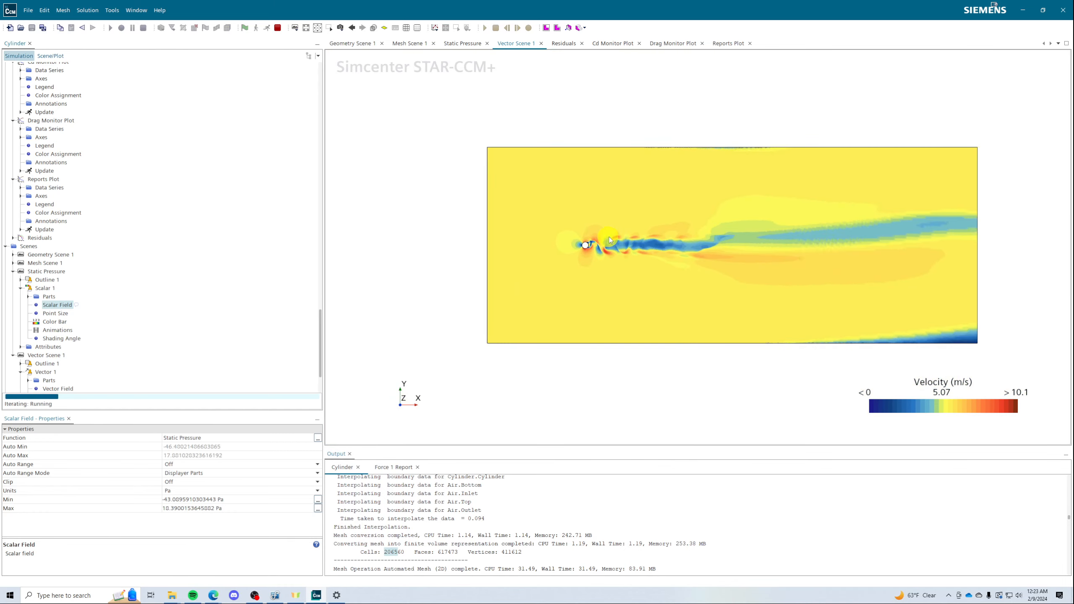
{"action": "scroll", "coordinate": [621, 244], "scroll_direction": "up", "scroll_amount": 3}
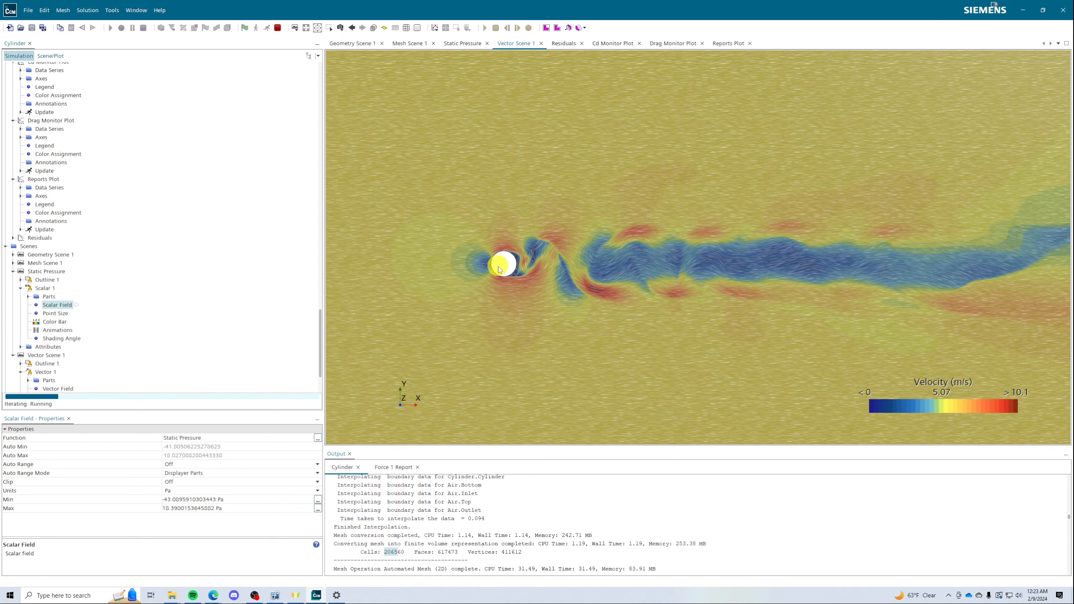
{"action": "scroll", "coordinate": [508, 269], "scroll_direction": "up", "scroll_amount": 5}
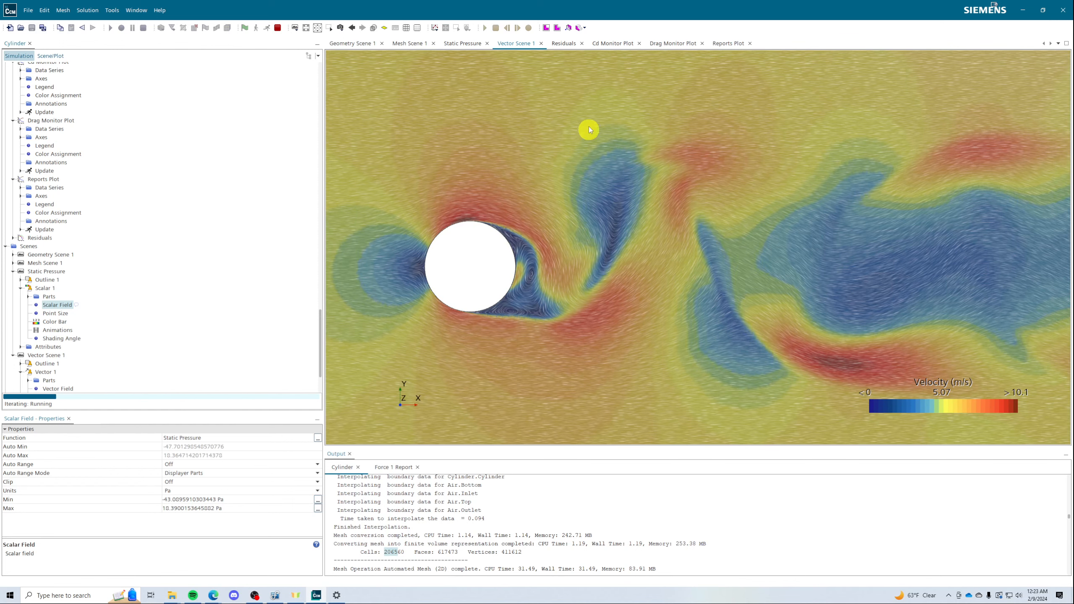
{"action": "left_click", "coordinate": [469, 43]}
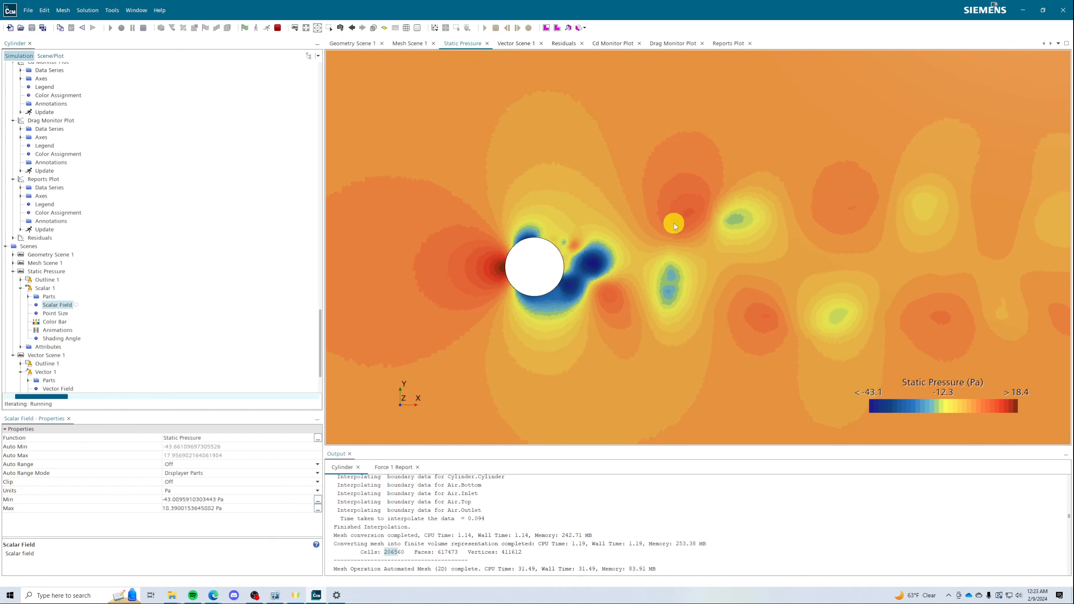
{"action": "left_click", "coordinate": [509, 43]}
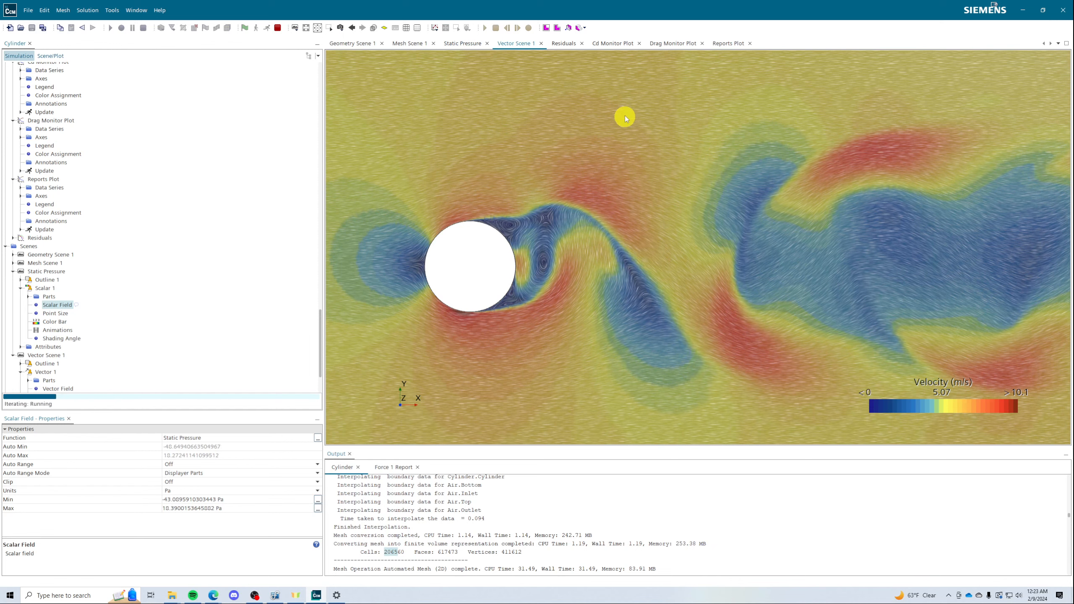
- Check the drag and static pressure plots, and examine the periodicity of the peaks in the Cd Monitor plot
{"action": "left_click", "coordinate": [668, 44]}
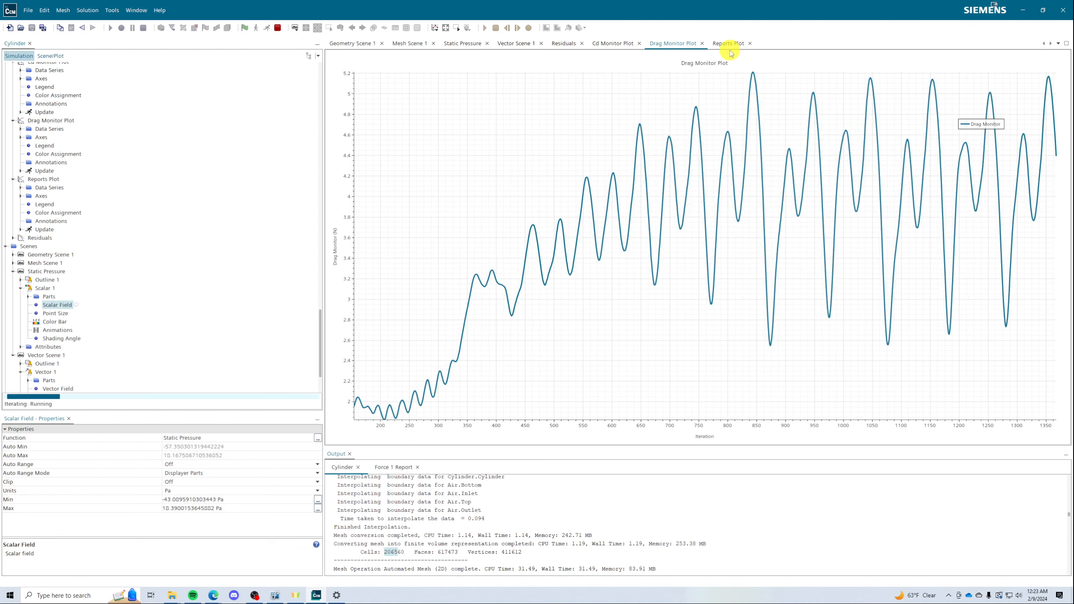
{"action": "left_click", "coordinate": [728, 45]}
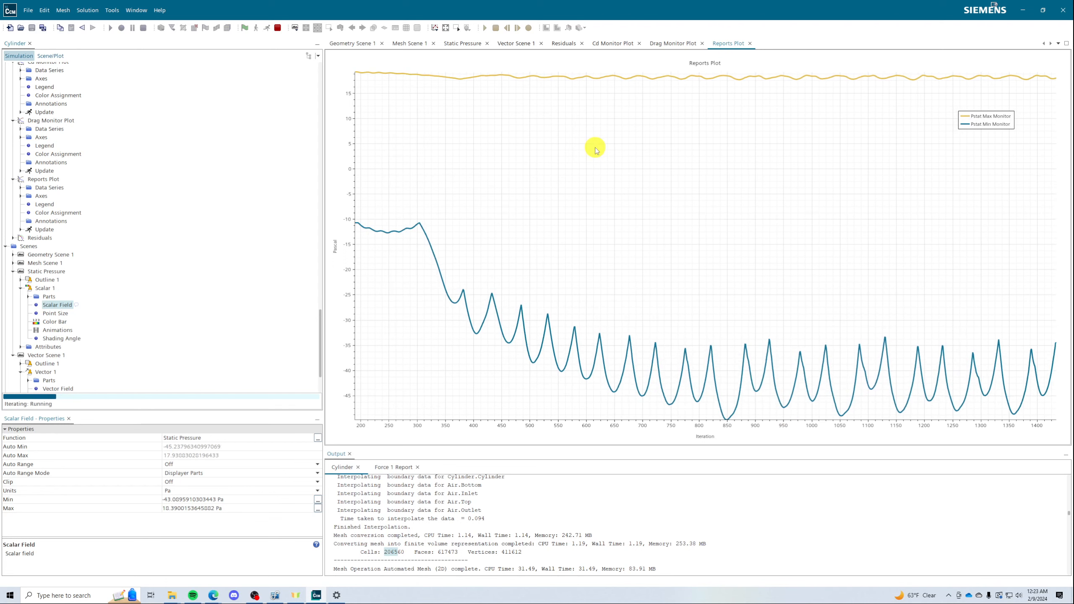
{"action": "left_click", "coordinate": [611, 43]}
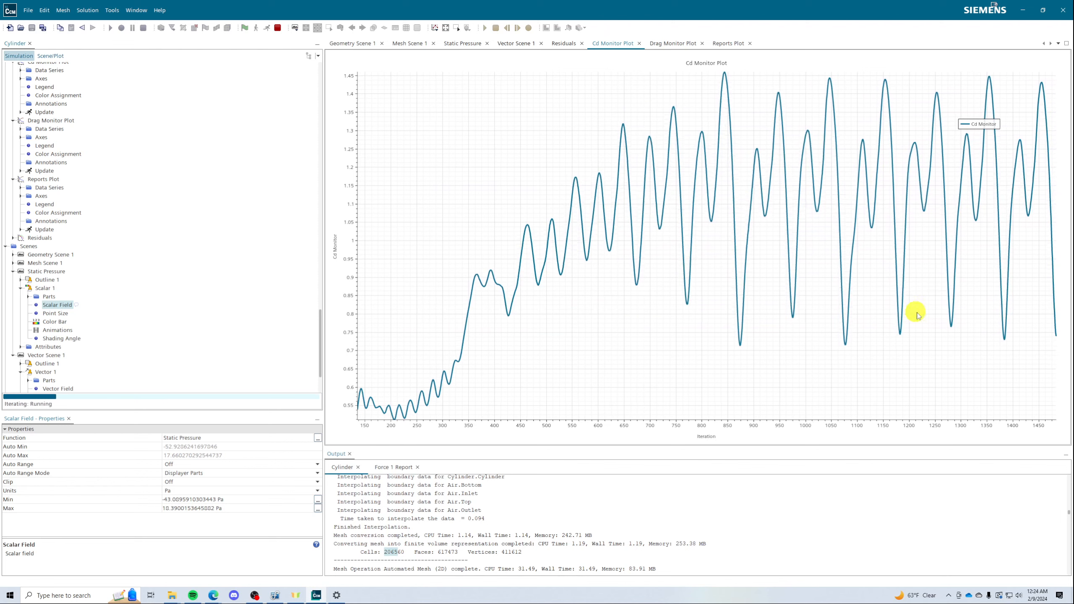
{"action": "mouse_move", "coordinate": [1033, 93]}
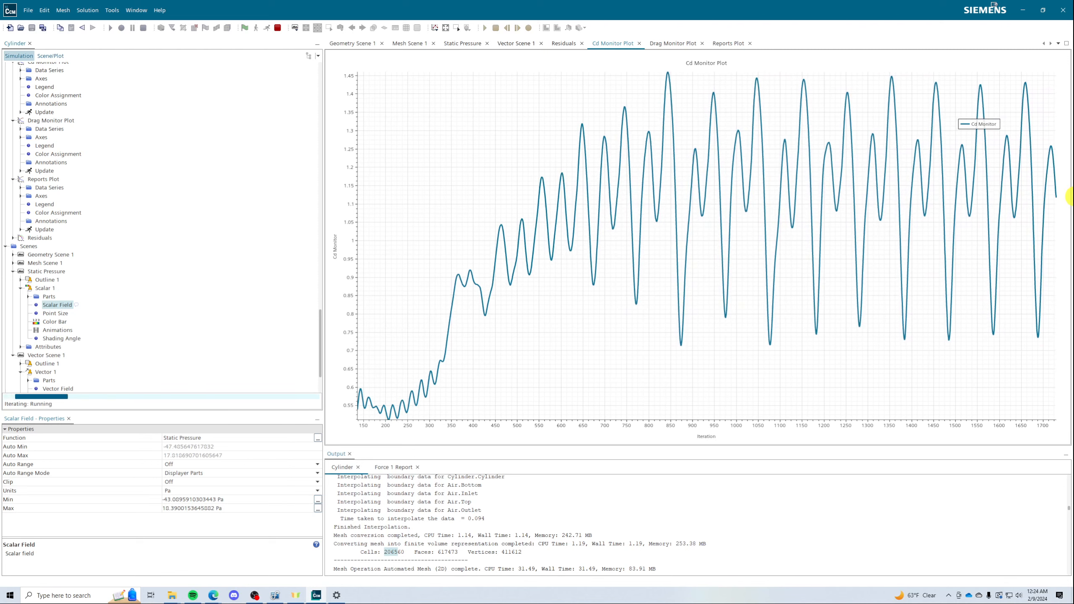
{"action": "mouse_move", "coordinate": [973, 202]}
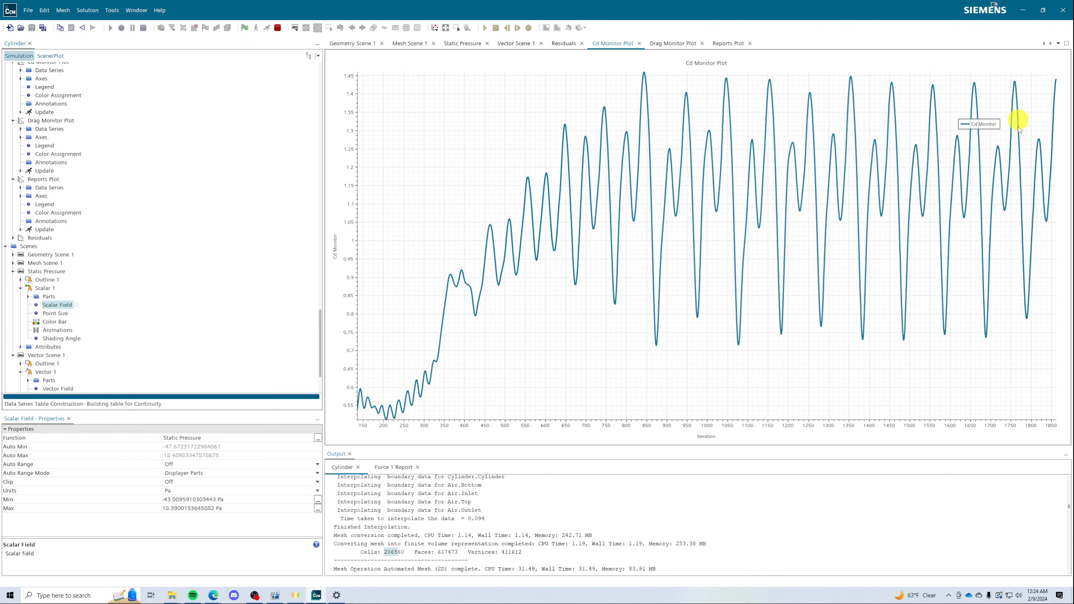
- Inspect zoomed-out views of the velocity and static pressure fields, and recheck the drag and Cd plots for repeating oscillations
{"action": "left_click", "coordinate": [560, 44]}
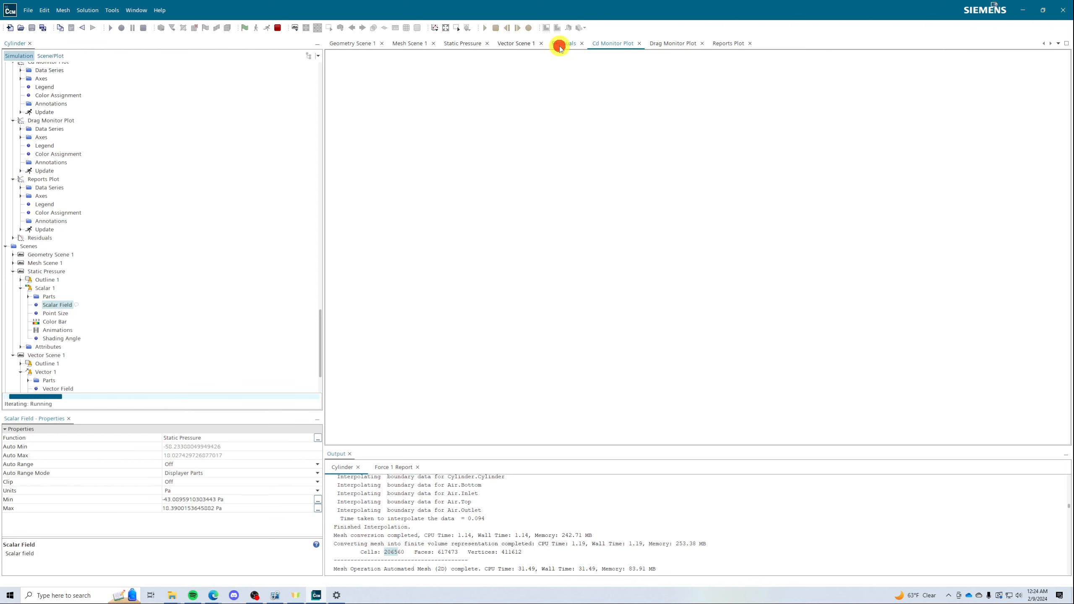
{"action": "left_click", "coordinate": [521, 44]}
{"action": "scroll", "coordinate": [787, 283], "scroll_direction": "down", "scroll_amount": 5}
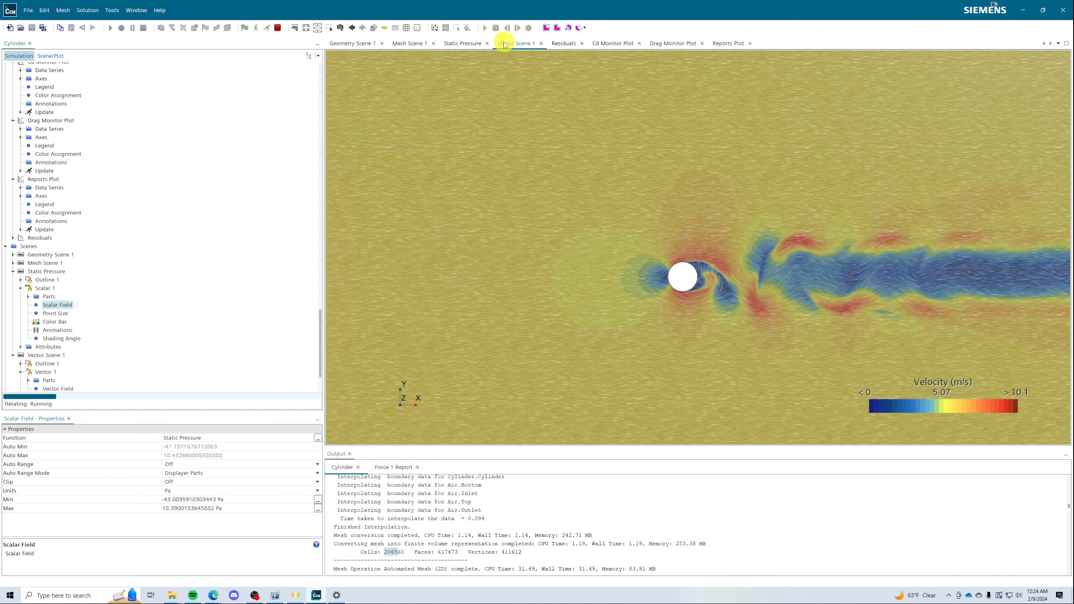
{"action": "left_click", "coordinate": [450, 43]}
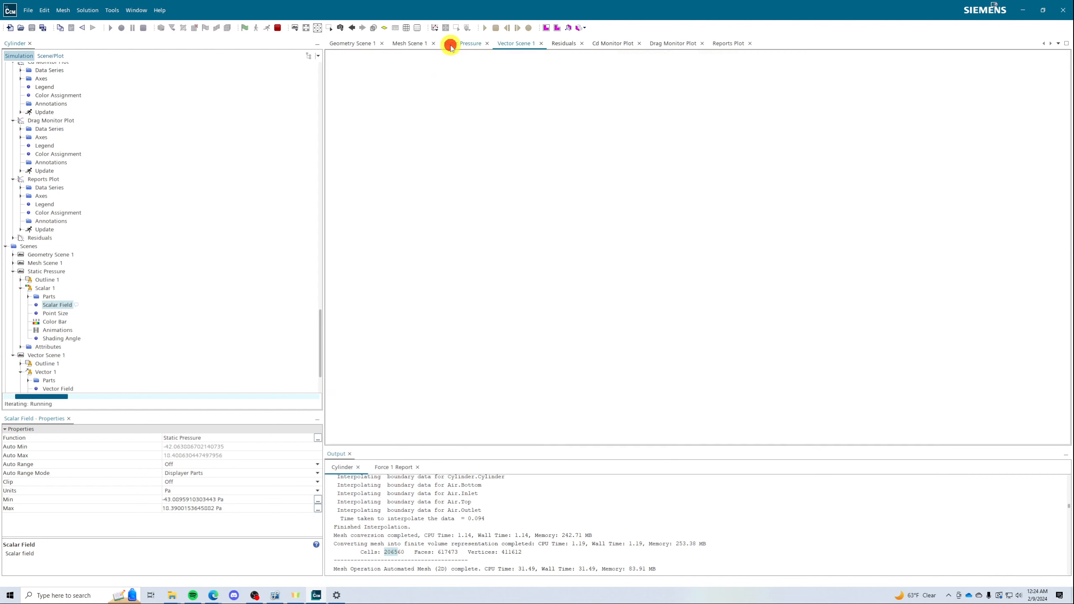
{"action": "scroll", "coordinate": [751, 272], "scroll_direction": "down", "scroll_amount": 3}
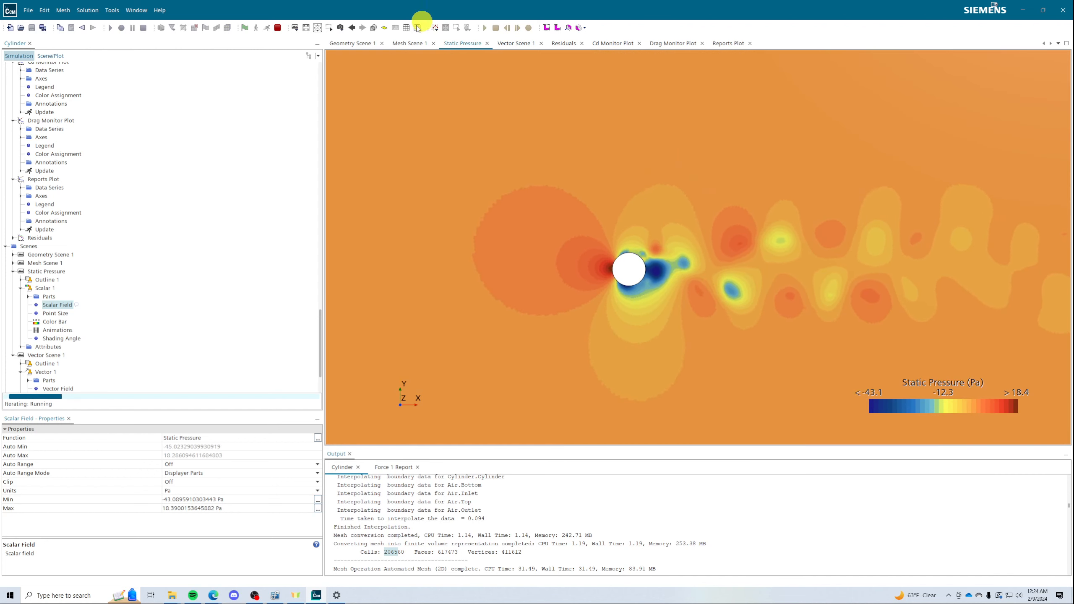
{"action": "left_click", "coordinate": [675, 44]}
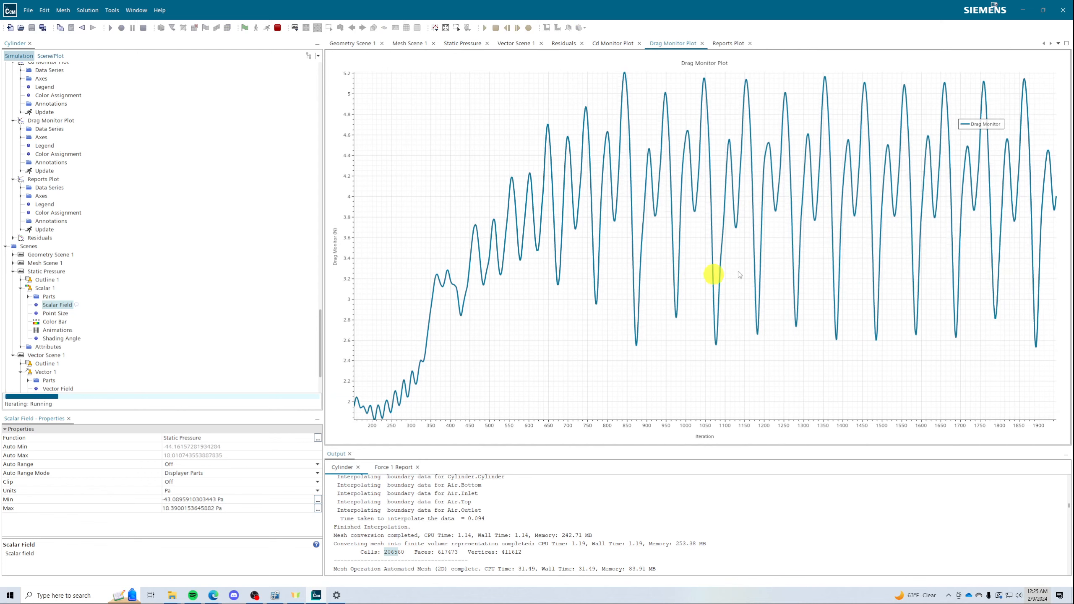
{"action": "left_click", "coordinate": [619, 44]}
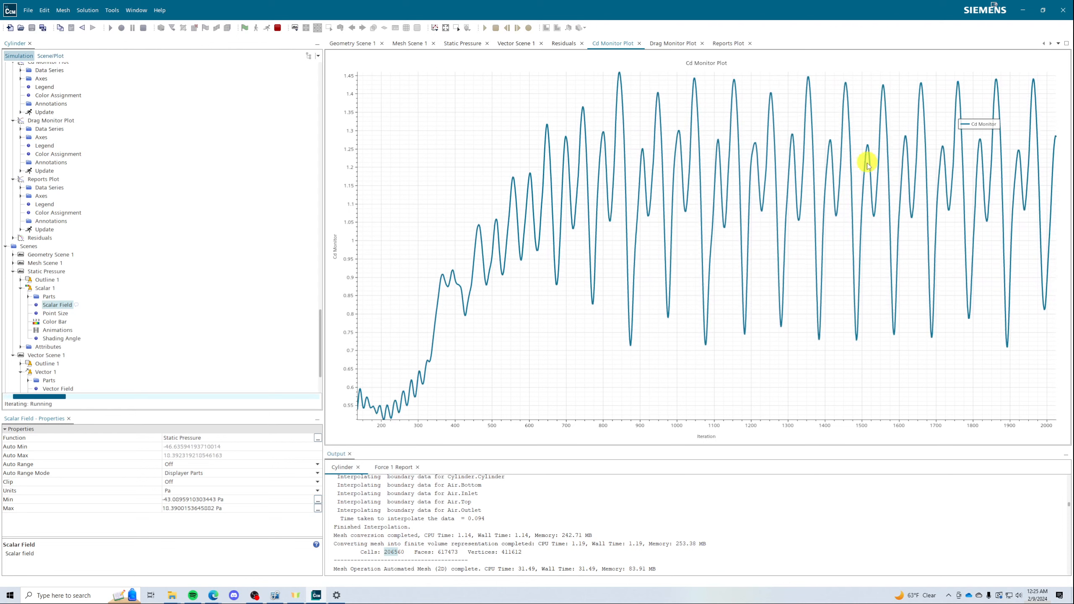
- Interrupt the run to save the Cylinder simulation, and resume iterating
{"action": "left_click", "coordinate": [282, 29]}
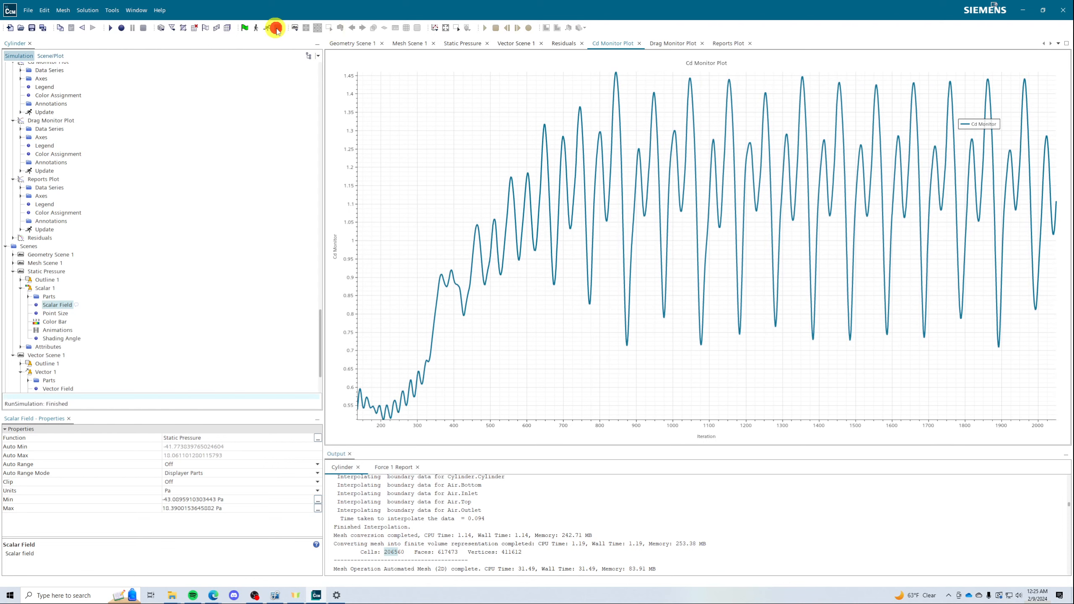
{"action": "left_click", "coordinate": [32, 28]}
{"action": "left_click", "coordinate": [267, 28]}
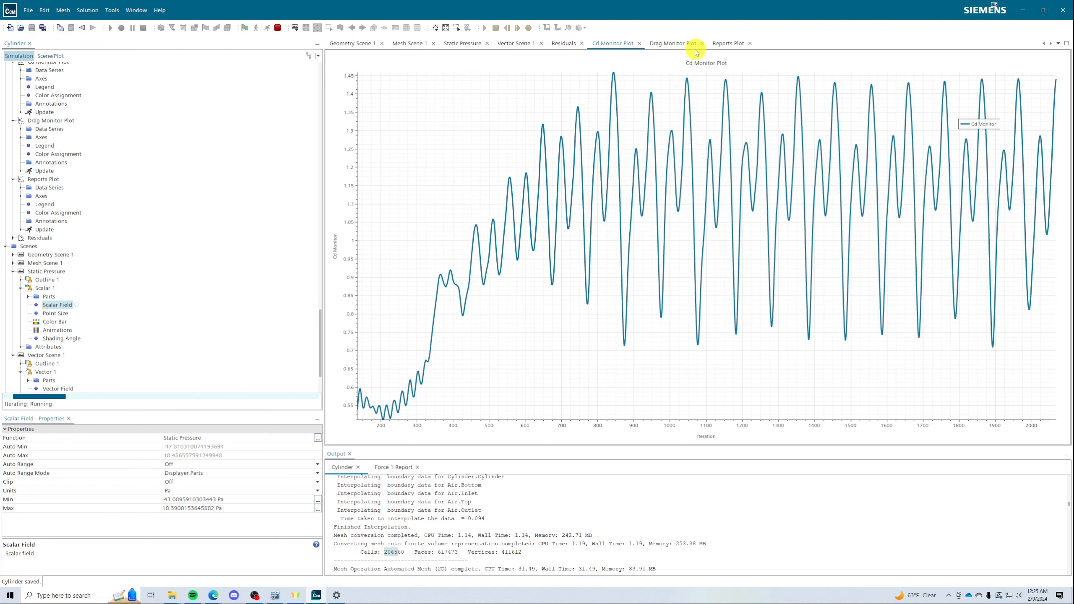
- Compare the oscillations in the Reports, Drag Monitor and Cd Monitor plots of the resumed run
{"action": "left_click", "coordinate": [676, 45]}
{"action": "left_click", "coordinate": [724, 45]}
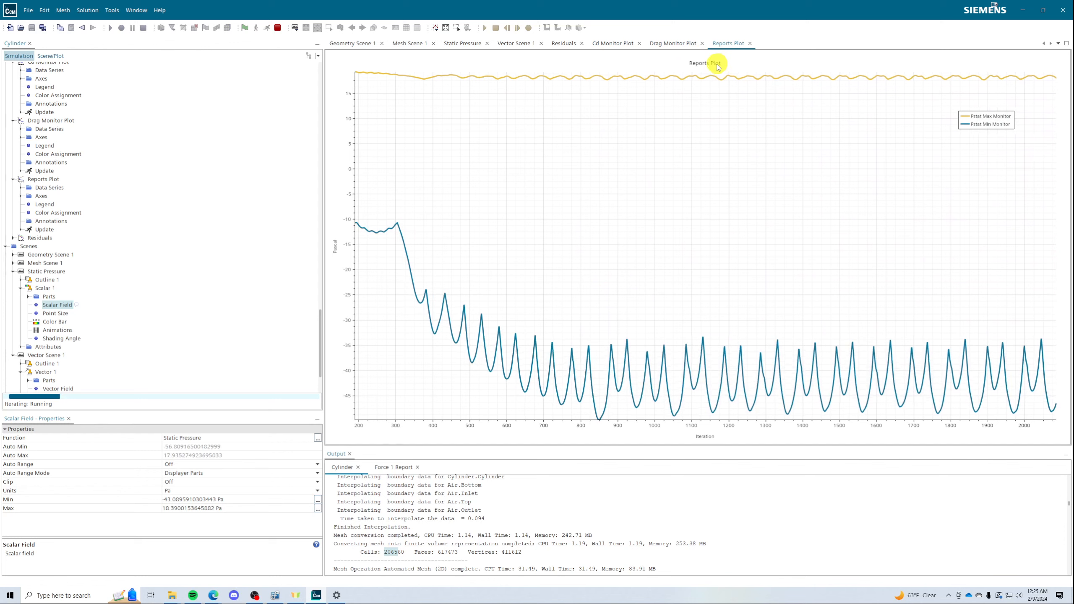
{"action": "left_click", "coordinate": [665, 44]}
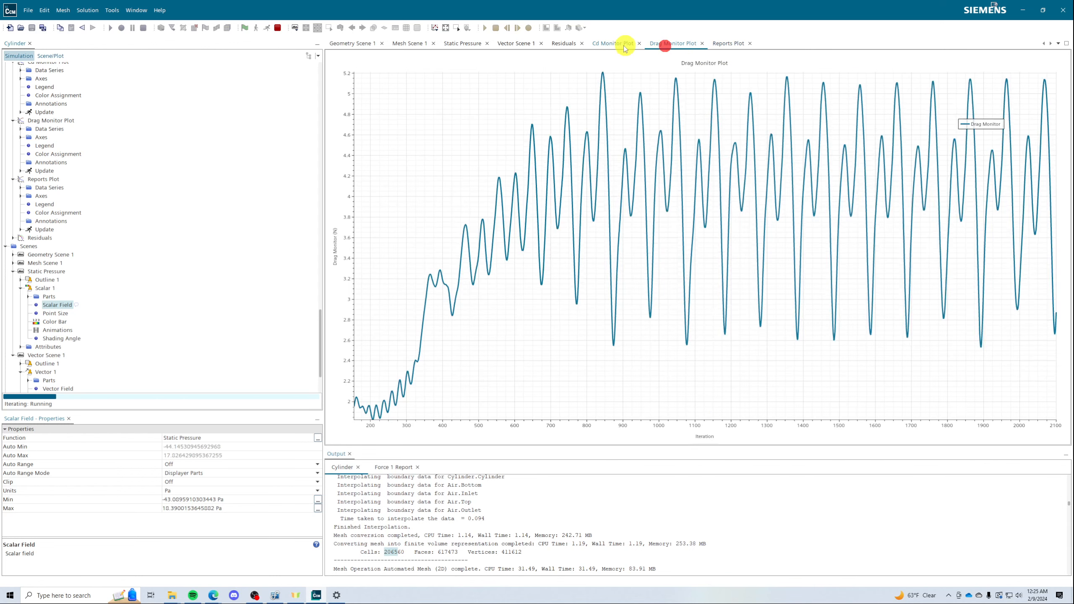
{"action": "left_click", "coordinate": [618, 45]}
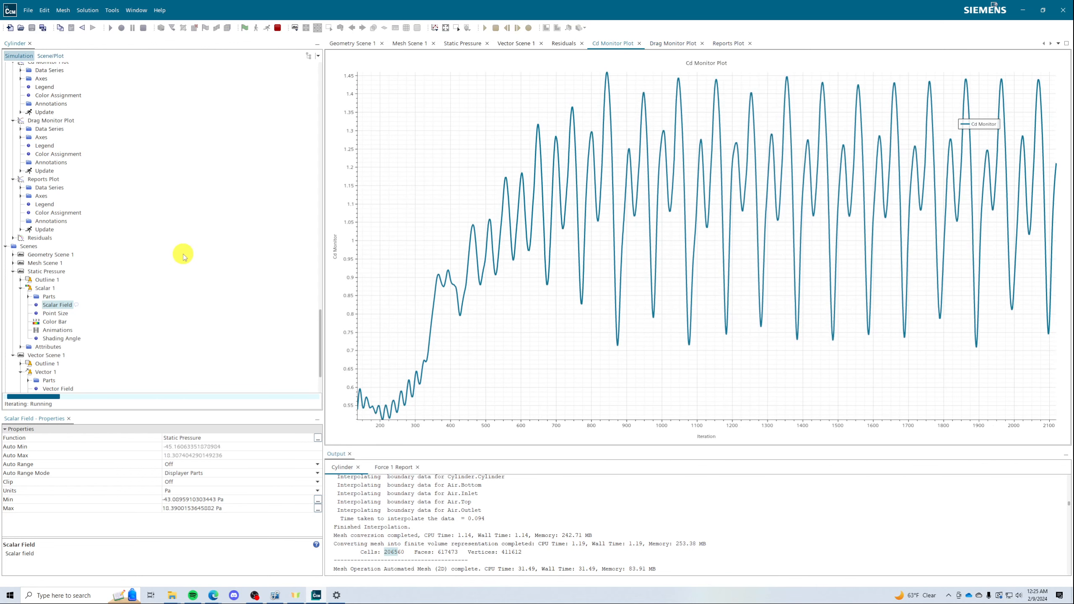
- Inspect the Cd Monitor's properties and its iteration frequency settings among the simulation's monitors
{"action": "scroll", "coordinate": [182, 255], "scroll_direction": "up", "scroll_amount": 8}
{"action": "scroll", "coordinate": [182, 253], "scroll_direction": "up", "scroll_amount": 8}
{"action": "scroll", "coordinate": [157, 273], "scroll_direction": "down", "scroll_amount": 8}
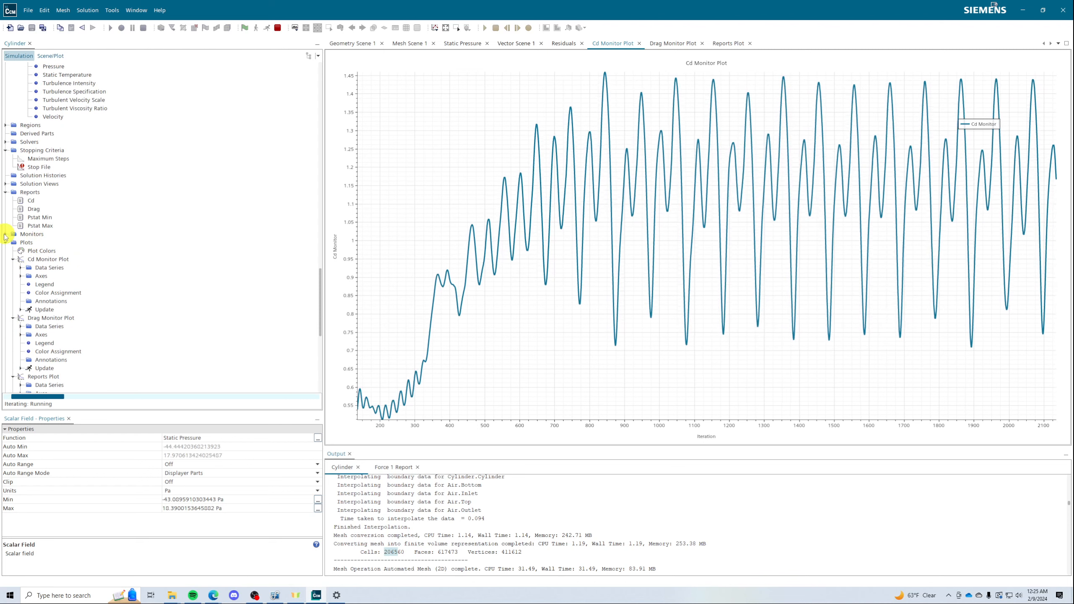
{"action": "left_click", "coordinate": [6, 234]}
{"action": "left_click", "coordinate": [34, 243]}
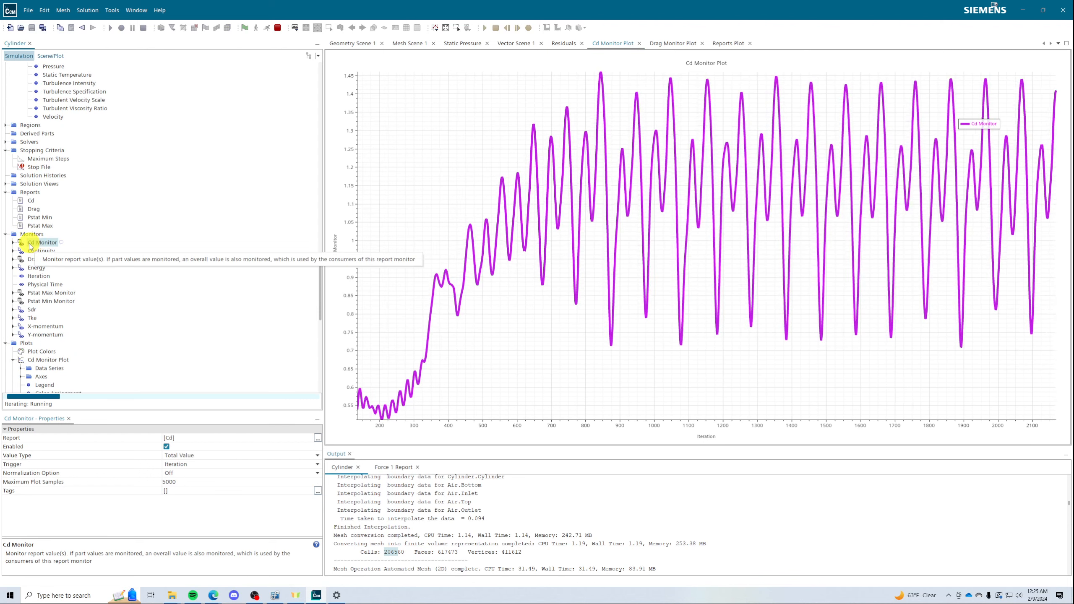
{"action": "left_click", "coordinate": [13, 242]}
{"action": "left_click", "coordinate": [34, 250]}
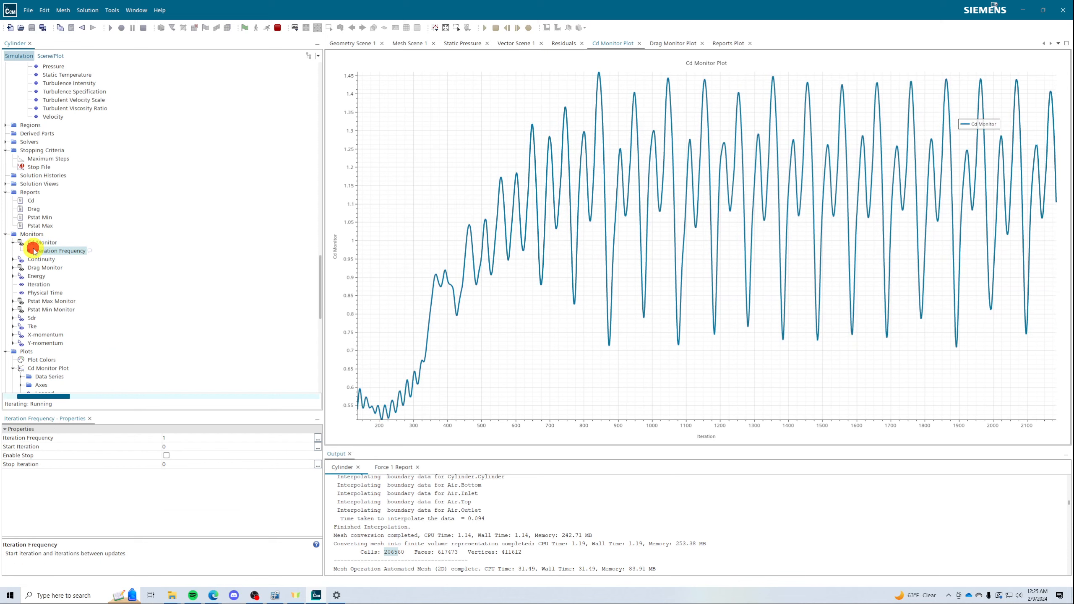
{"action": "left_click", "coordinate": [35, 244]}
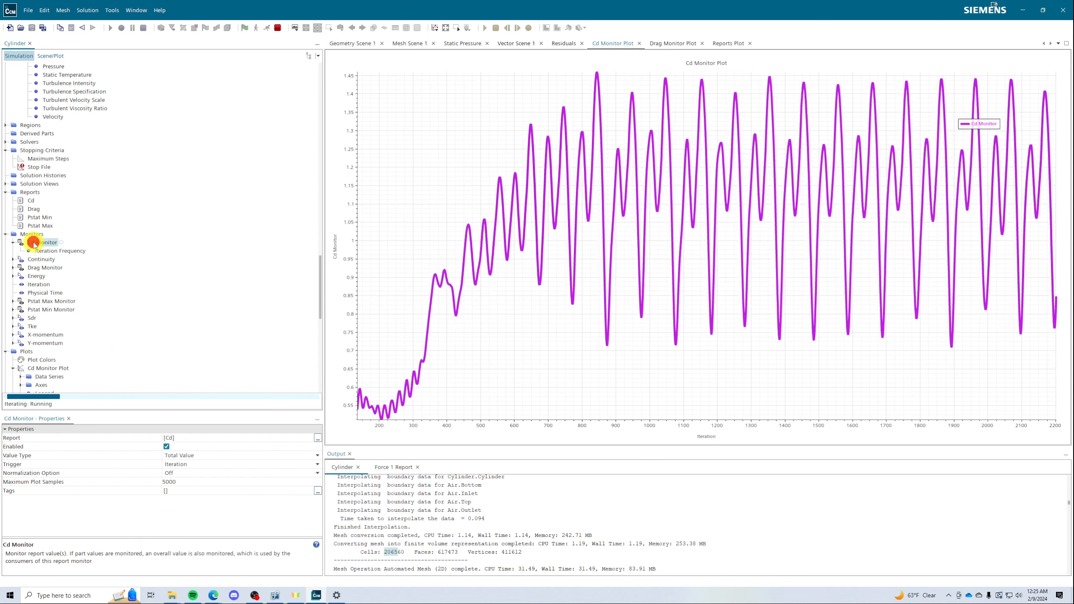
- Examine the new monitor types, the Drag report's available commands, and the Cd Monitor's normalization options
{"action": "right_click", "coordinate": [29, 235]}
{"action": "mouse_move", "coordinate": [54, 241]}
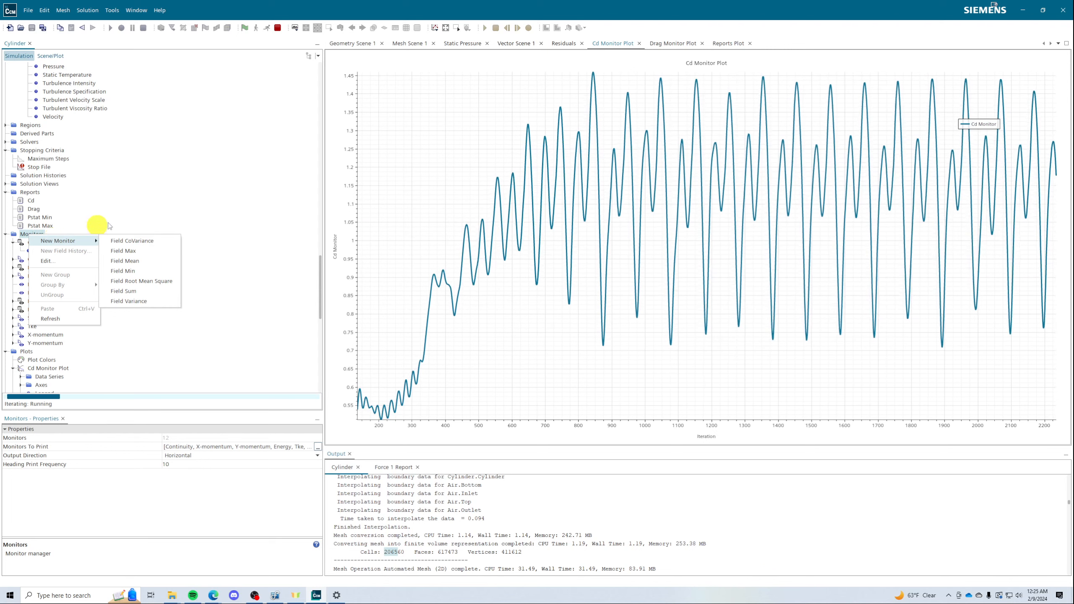
{"action": "left_click", "coordinate": [160, 212]}
{"action": "scroll", "coordinate": [122, 241], "scroll_direction": "down", "scroll_amount": 2}
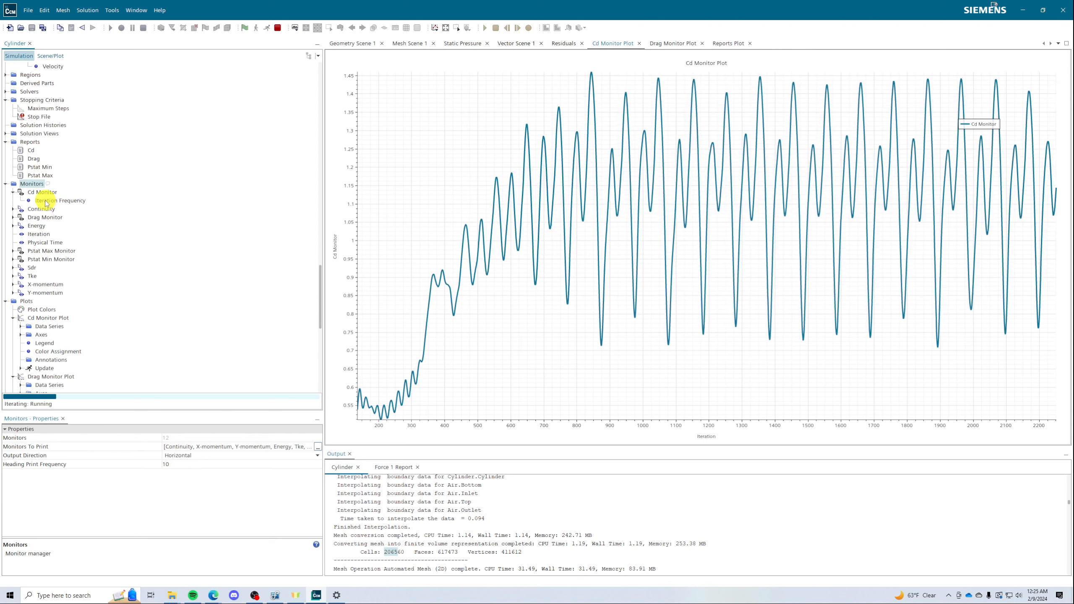
{"action": "right_click", "coordinate": [33, 159]}
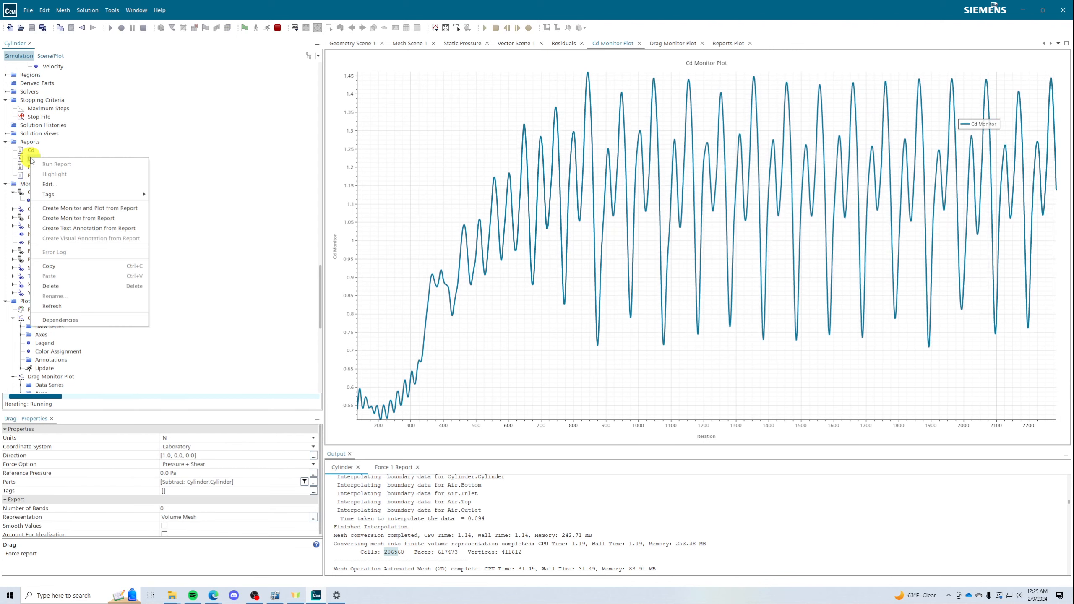
{"action": "left_click", "coordinate": [201, 144]}
{"action": "left_click", "coordinate": [38, 193]}
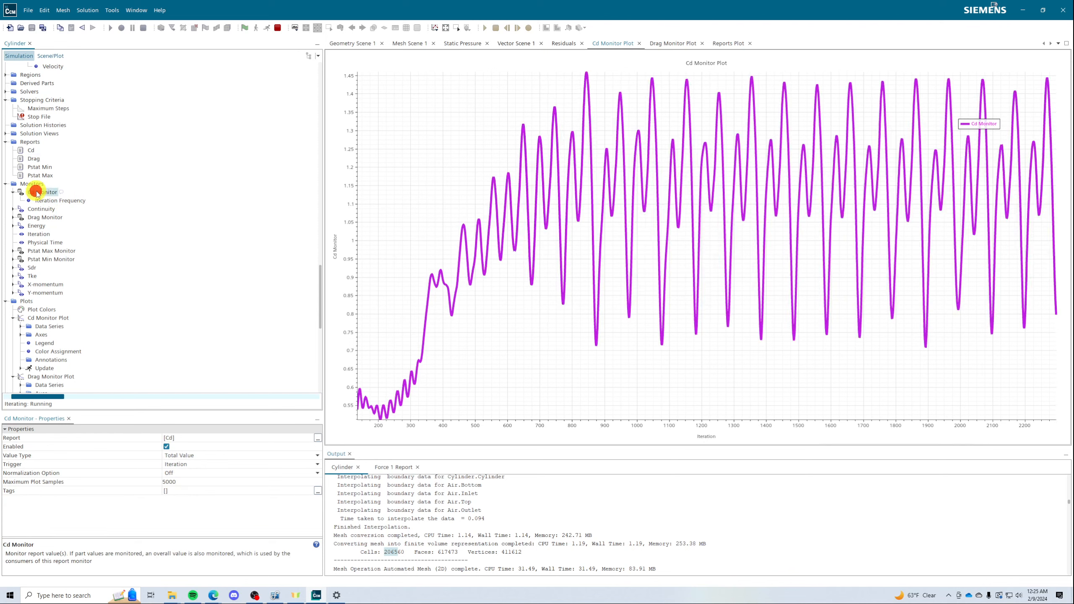
{"action": "left_click", "coordinate": [175, 473]}
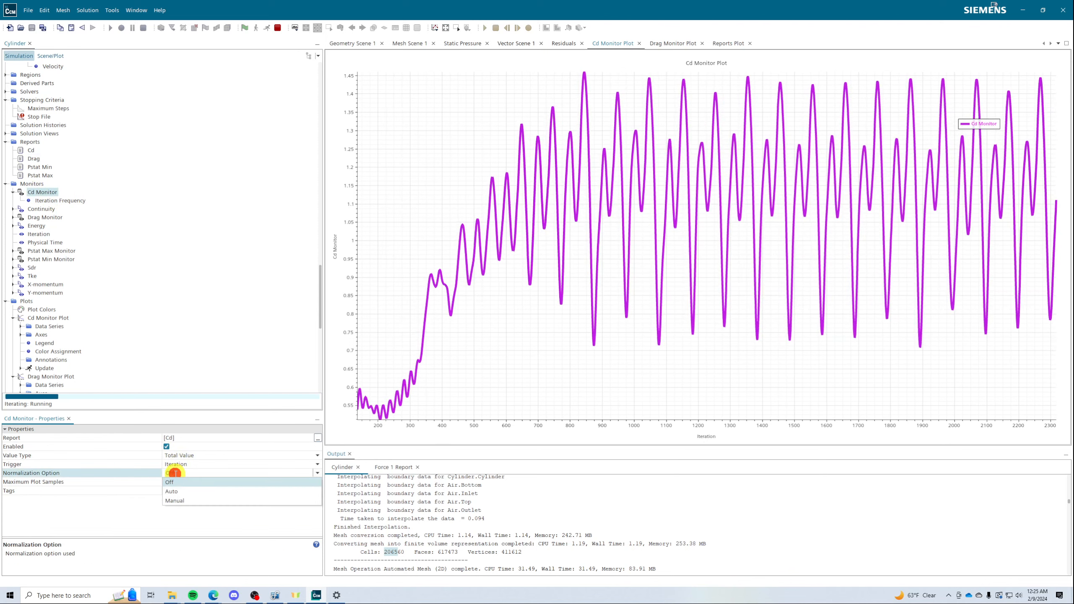
{"action": "left_click", "coordinate": [125, 470]}
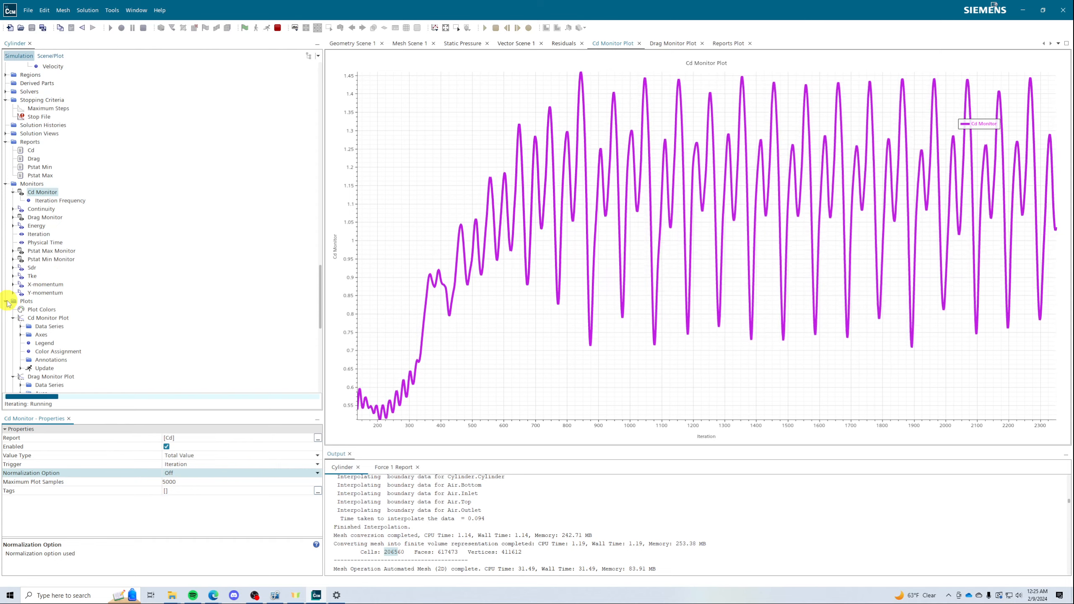
{"action": "scroll", "coordinate": [51, 297], "scroll_direction": "down", "scroll_amount": 4}
{"action": "scroll", "coordinate": [48, 280], "scroll_direction": "up", "scroll_amount": 3}
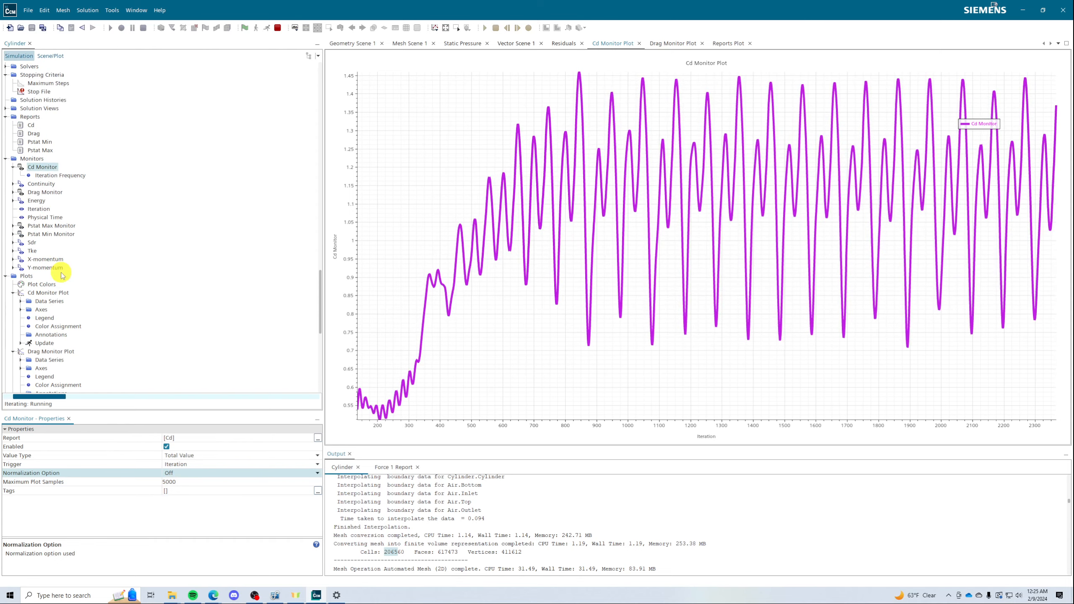
- Review the choices for creating new monitors and plots, and the commands offered for the Cd Monitor and the reports
{"action": "right_click", "coordinate": [37, 160]}
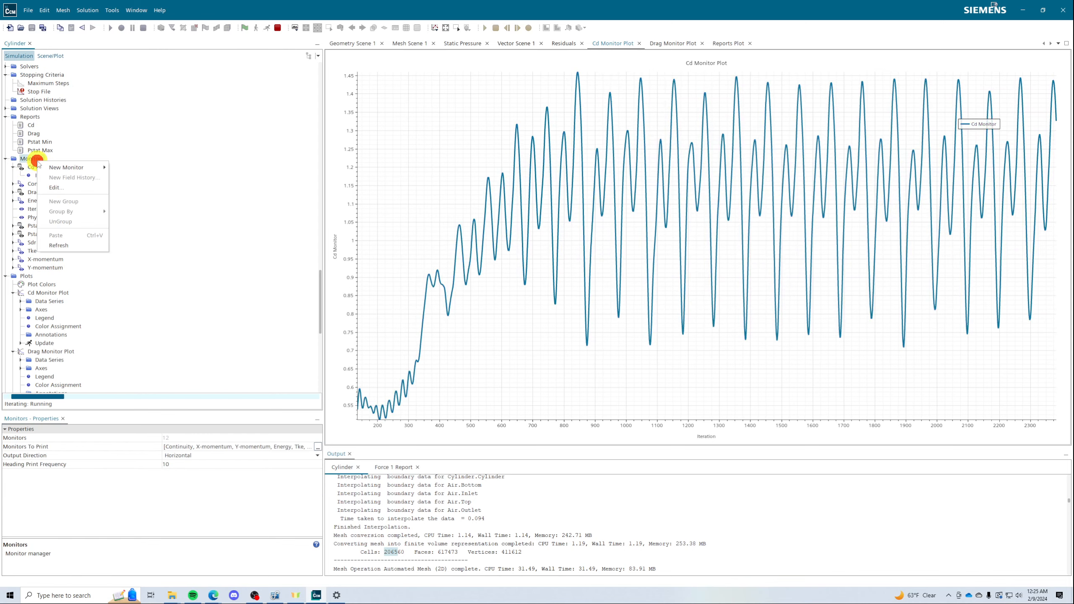
{"action": "mouse_move", "coordinate": [61, 170]}
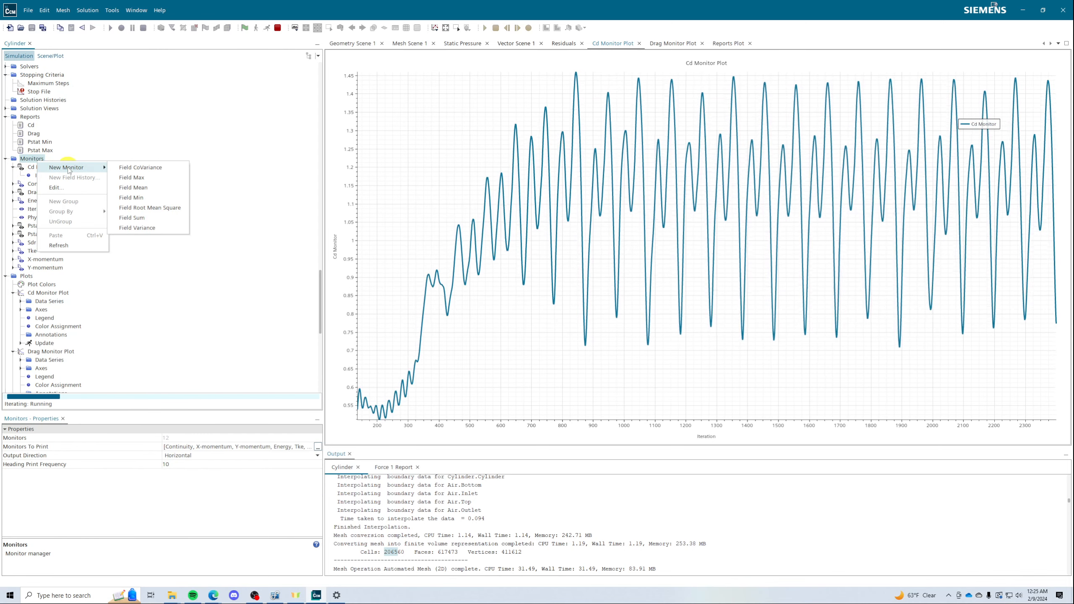
{"action": "left_click", "coordinate": [125, 137]}
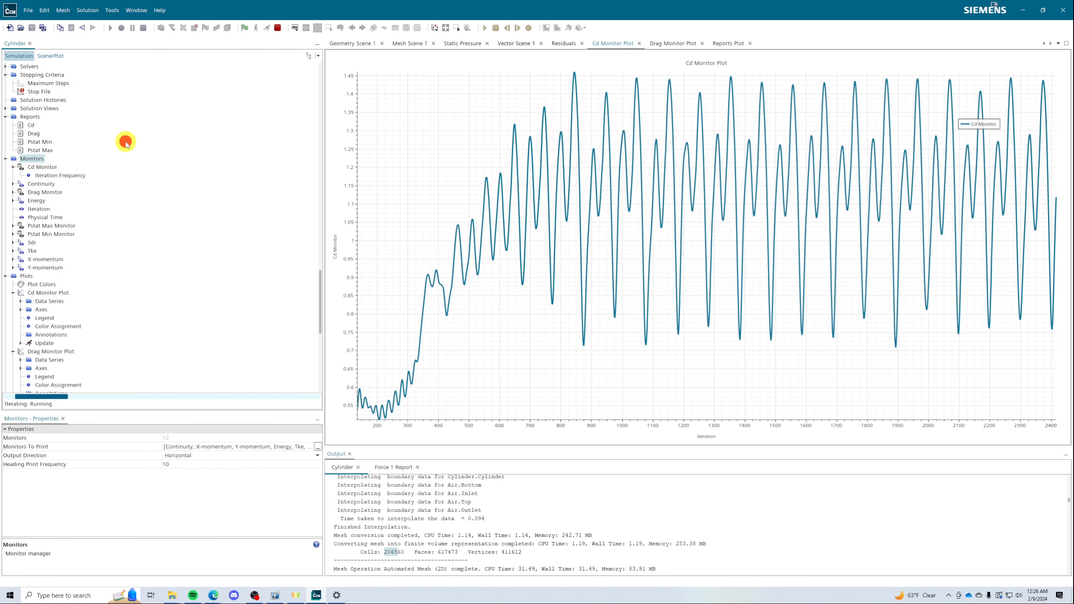
{"action": "right_click", "coordinate": [33, 169]}
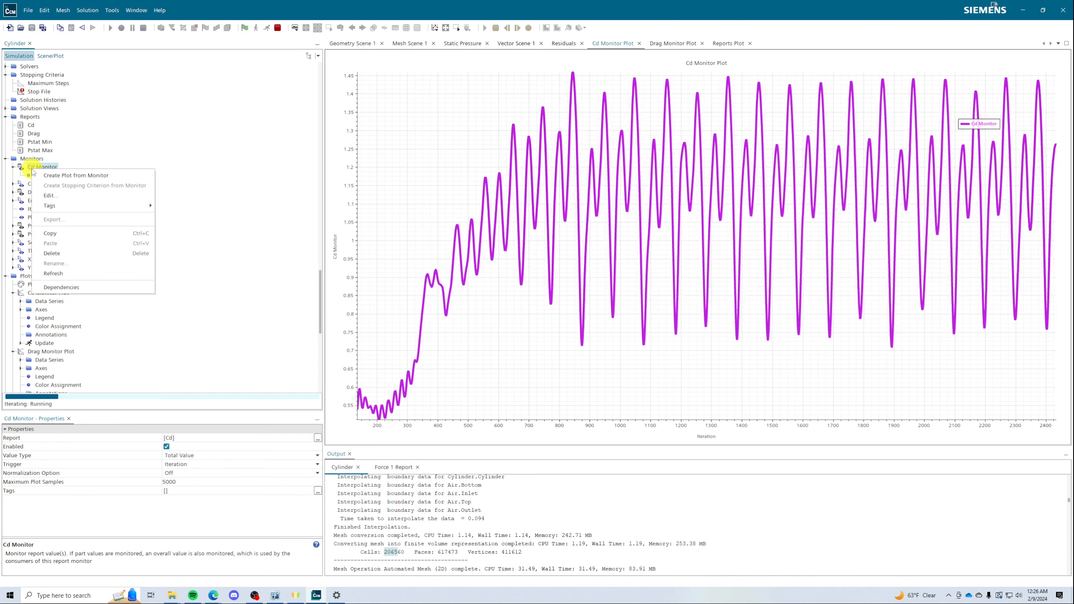
{"action": "left_click", "coordinate": [166, 167]}
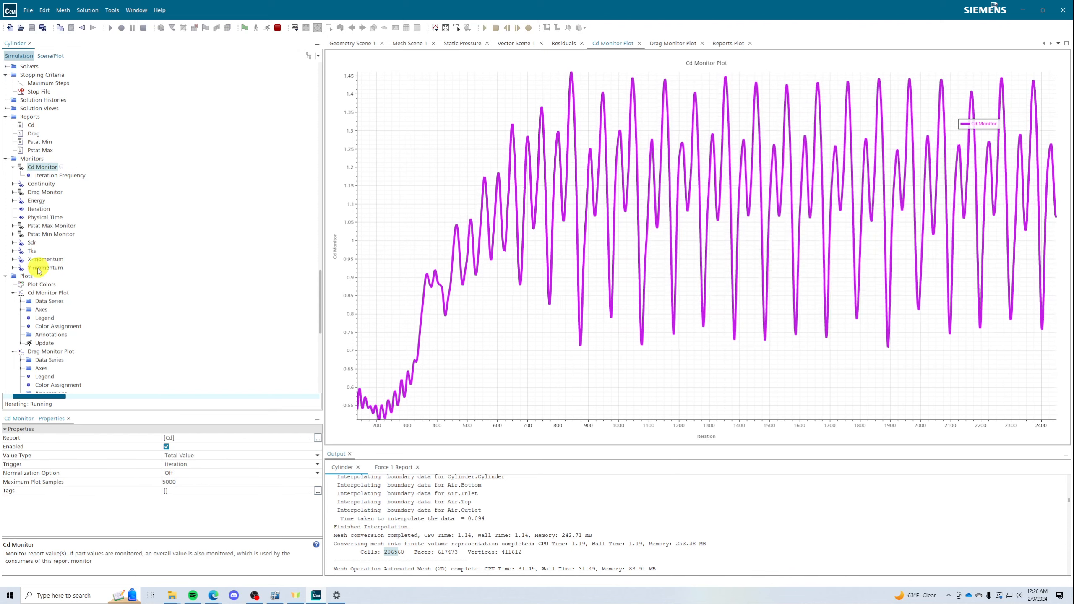
{"action": "right_click", "coordinate": [22, 275]}
{"action": "mouse_move", "coordinate": [47, 284]}
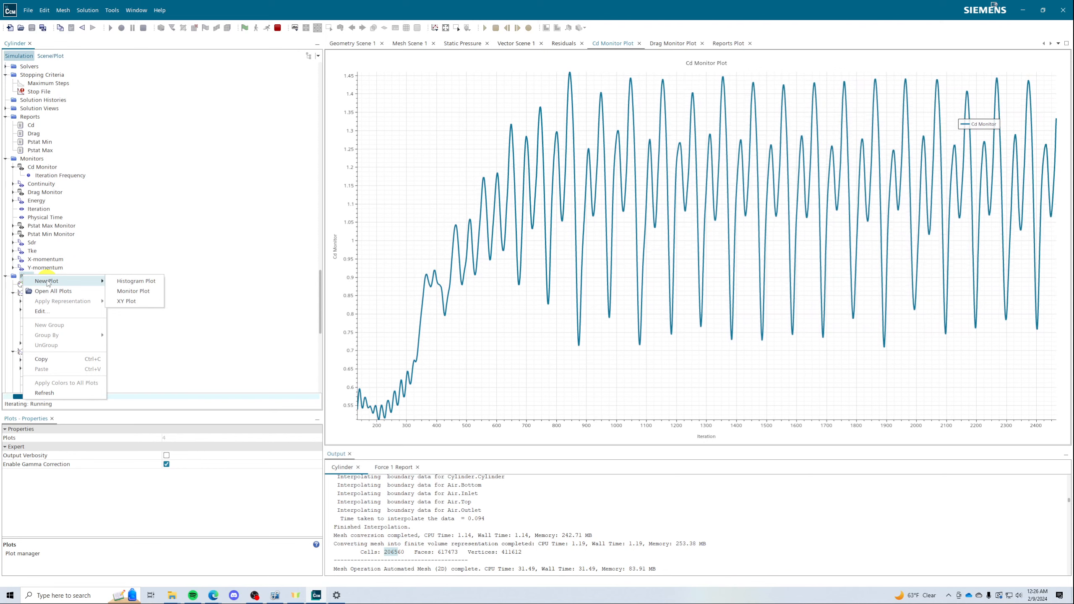
{"action": "left_click", "coordinate": [140, 252]}
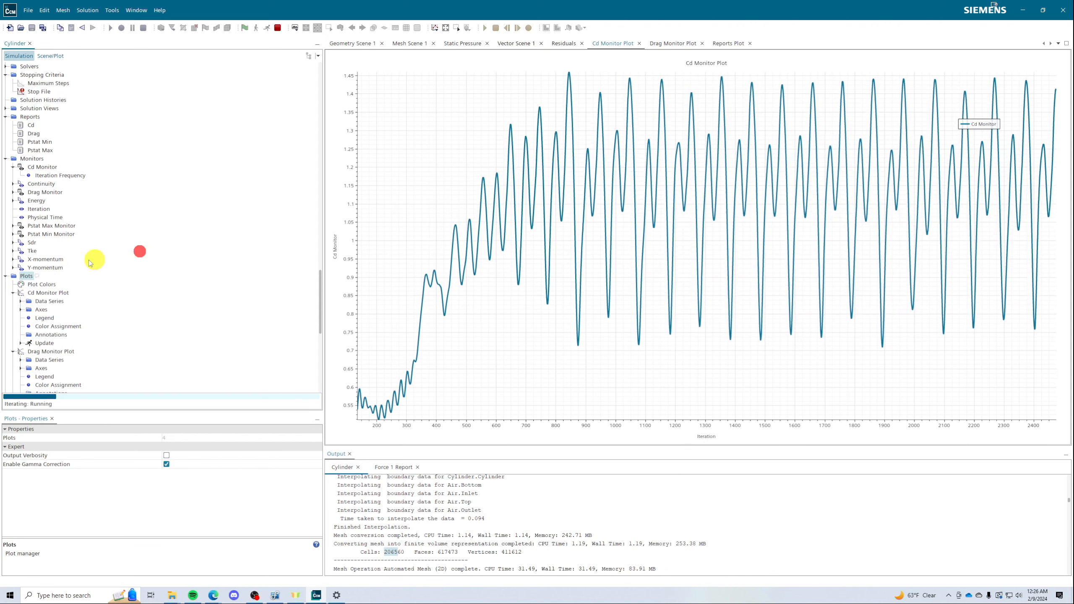
{"action": "right_click", "coordinate": [21, 121]}
{"action": "left_click", "coordinate": [126, 133]}
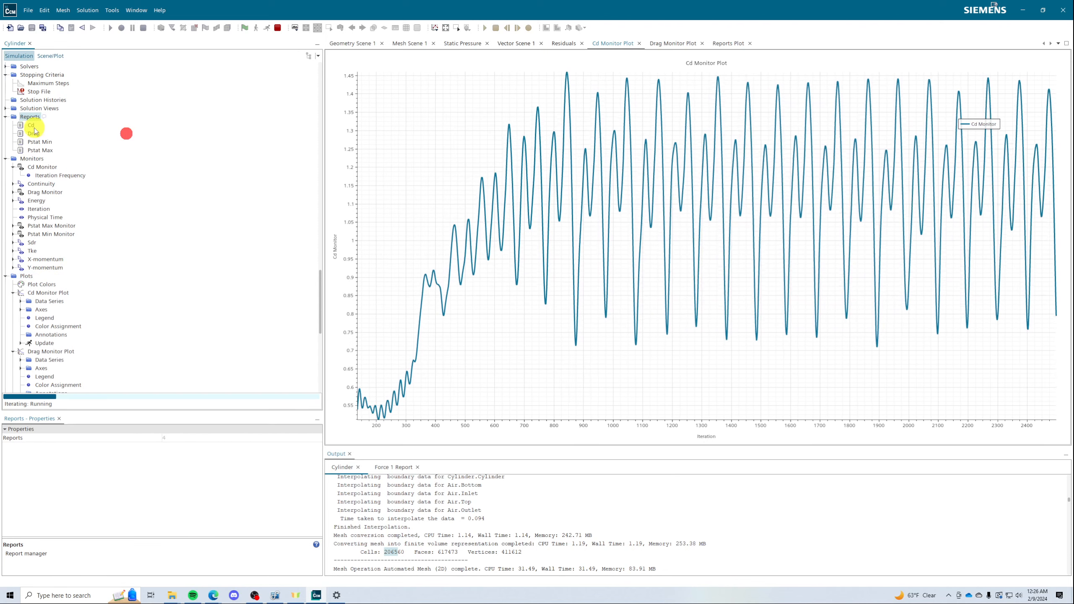
- Examine the actions available for the Cd report and the Cd Monitor's value type and trigger settings
{"action": "right_click", "coordinate": [31, 126]}
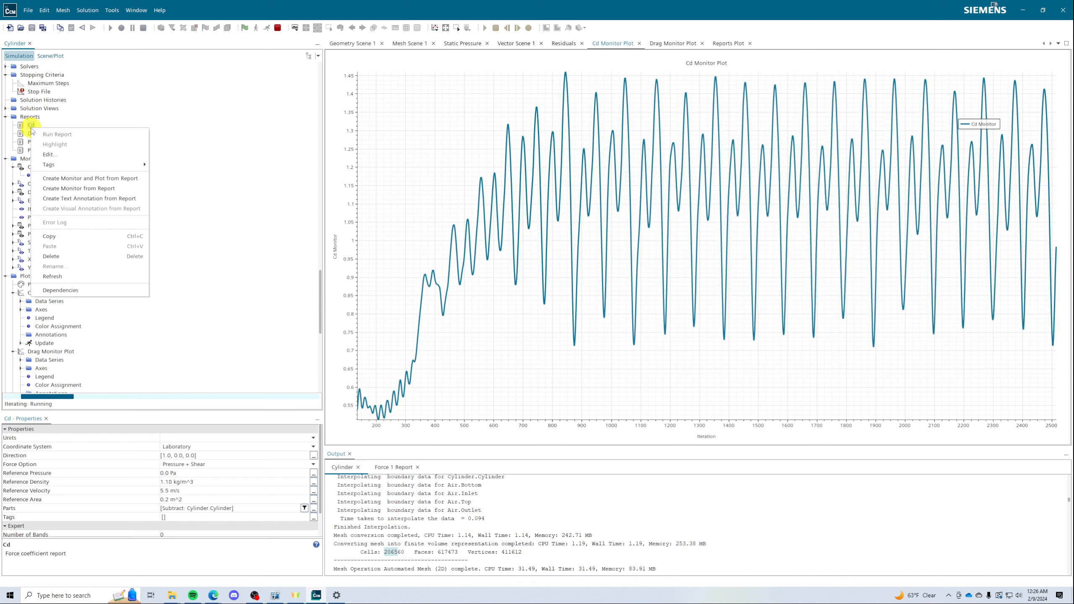
{"action": "left_click", "coordinate": [192, 120]}
{"action": "left_click", "coordinate": [38, 168]}
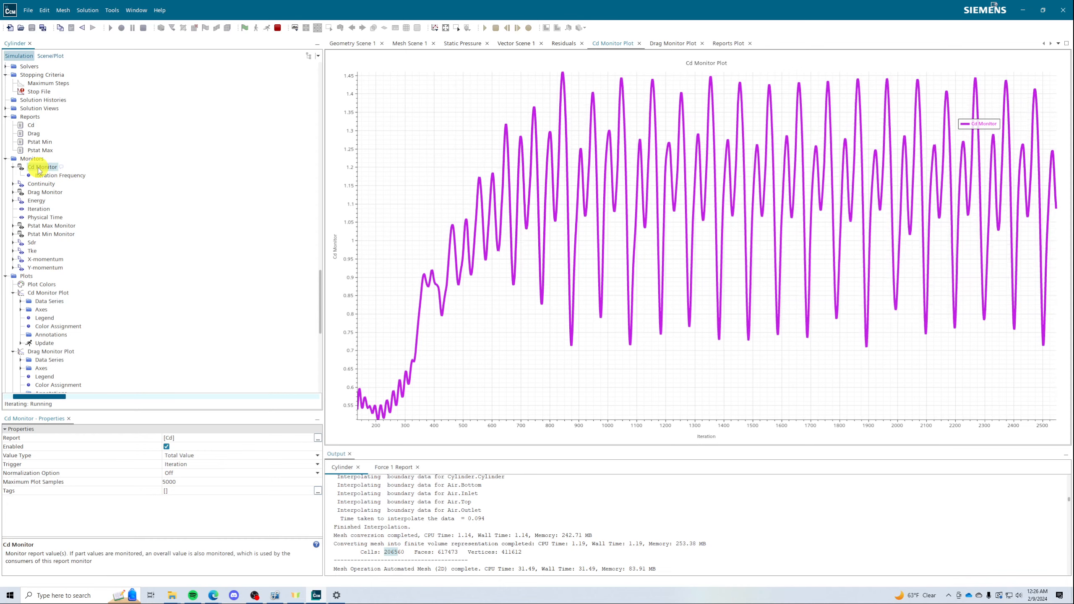
{"action": "left_click", "coordinate": [173, 456]}
{"action": "left_click", "coordinate": [177, 464]}
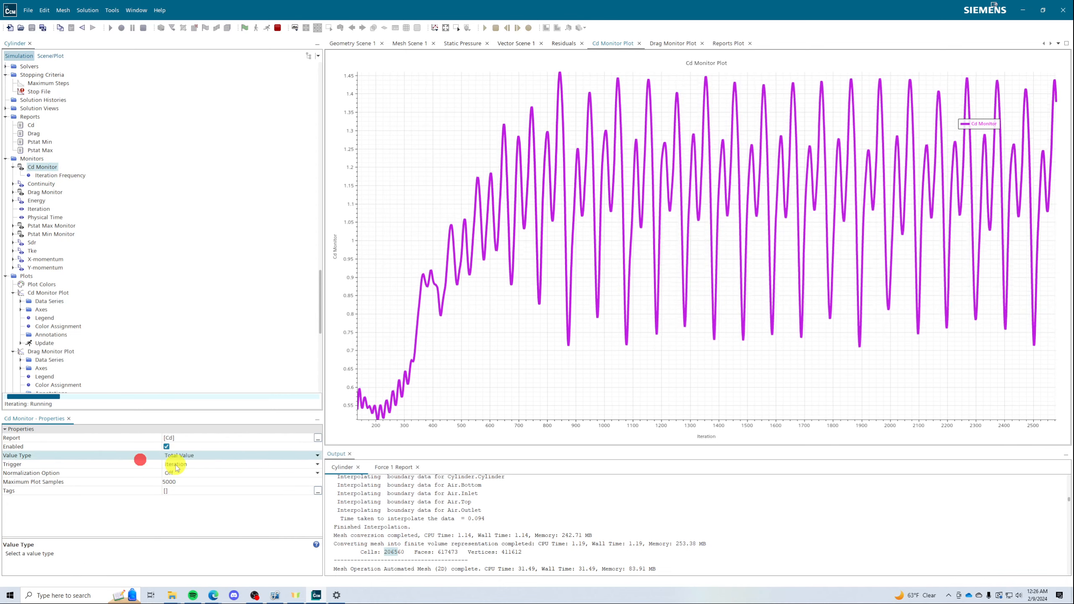
{"action": "left_click", "coordinate": [176, 464]}
{"action": "left_click", "coordinate": [121, 464]}
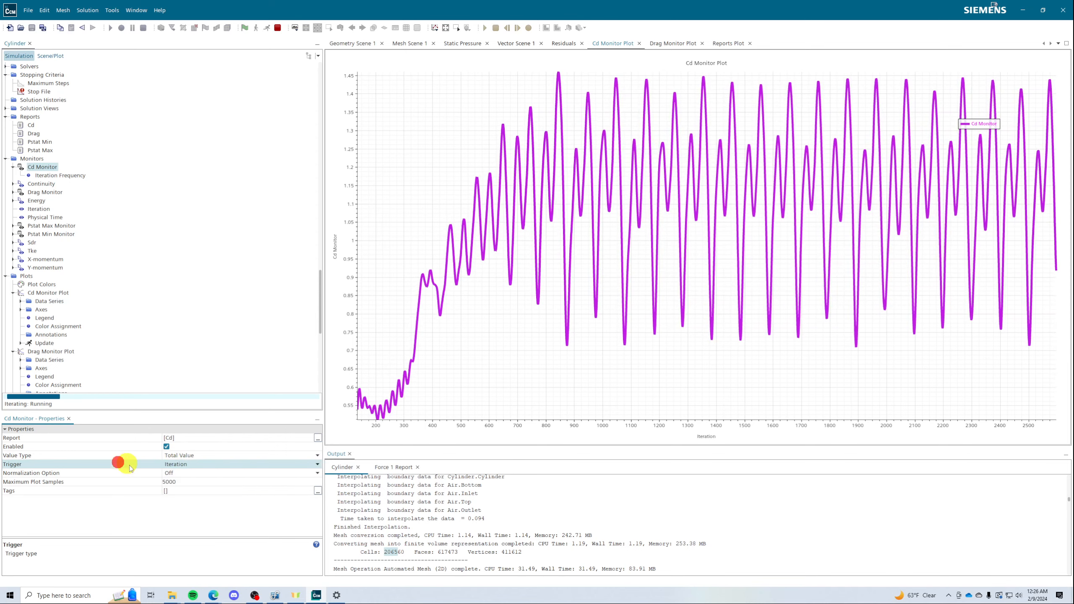
- Set the Cd Monitor's normalization option to Auto and inspect its automatic normalization and iteration frequency settings
{"action": "left_click", "coordinate": [171, 473]}
{"action": "left_click", "coordinate": [171, 473]}
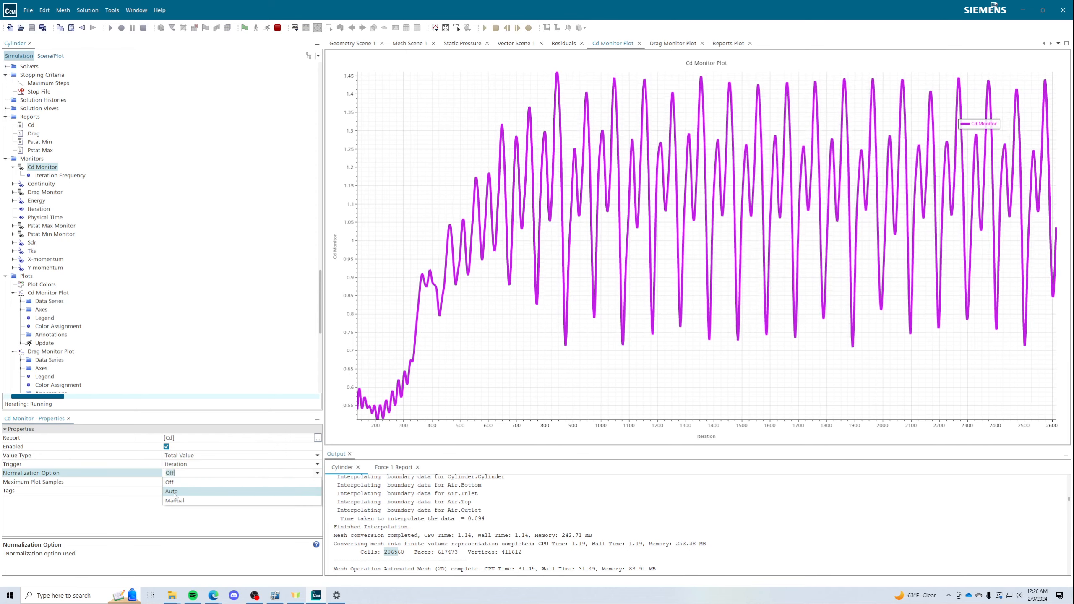
{"action": "left_click", "coordinate": [172, 492]}
{"action": "left_click", "coordinate": [64, 184]}
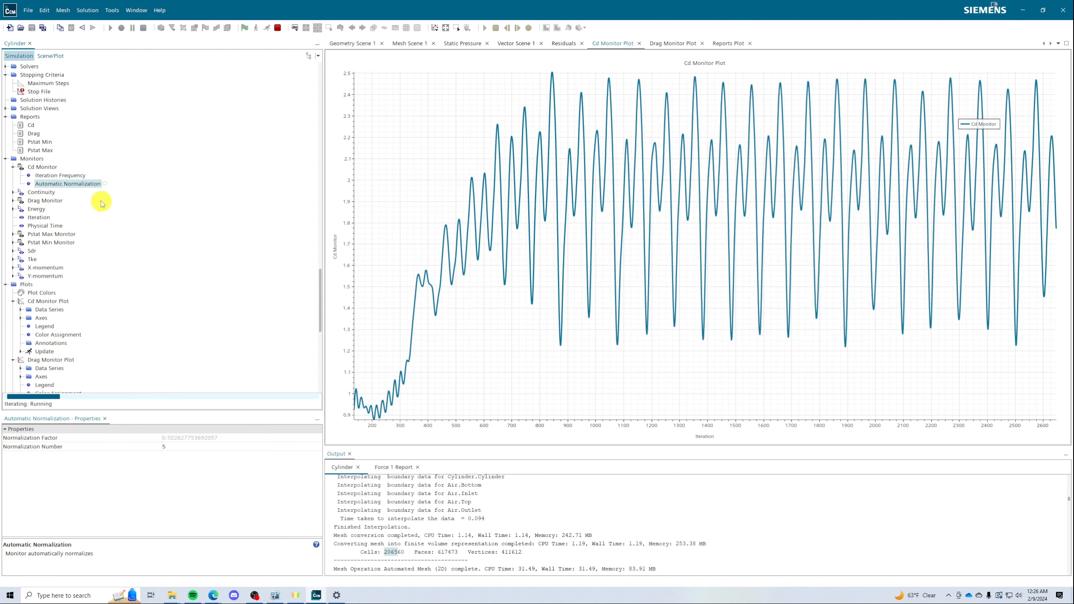
{"action": "left_click", "coordinate": [58, 175]}
- Switch the Cd Monitor's normalization option to Manual and inspect its manual normalization settings
{"action": "left_click", "coordinate": [44, 166]}
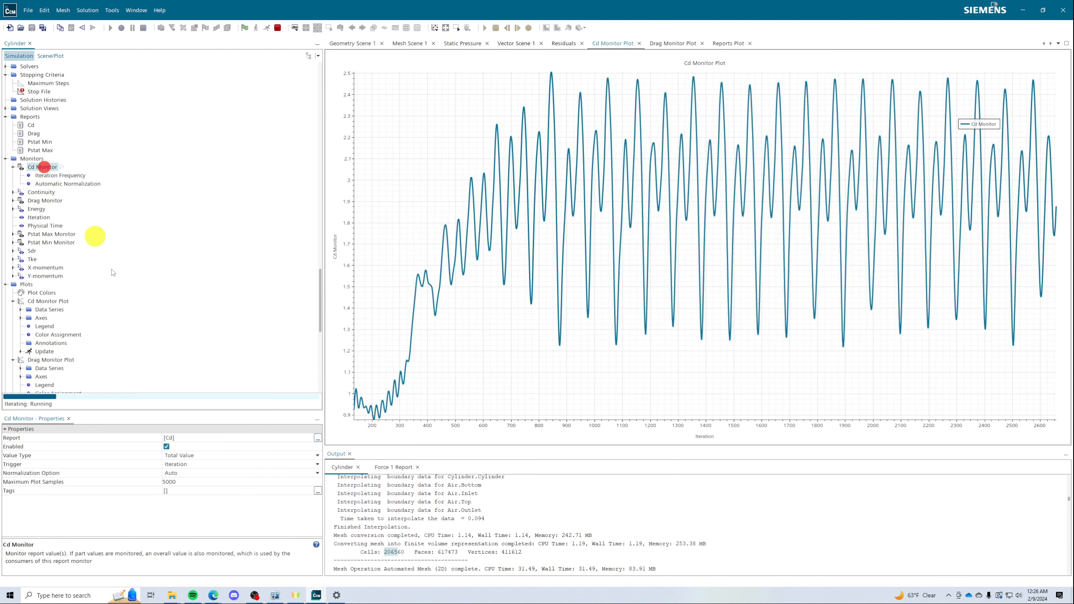
{"action": "left_click", "coordinate": [175, 473]}
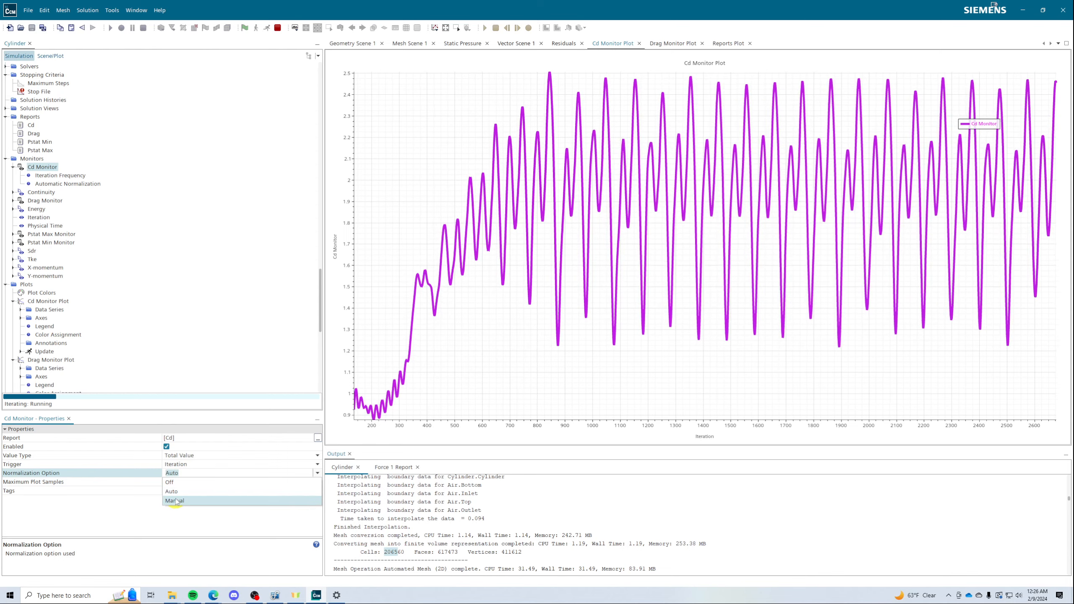
{"action": "left_click", "coordinate": [175, 501]}
{"action": "left_click", "coordinate": [59, 184]}
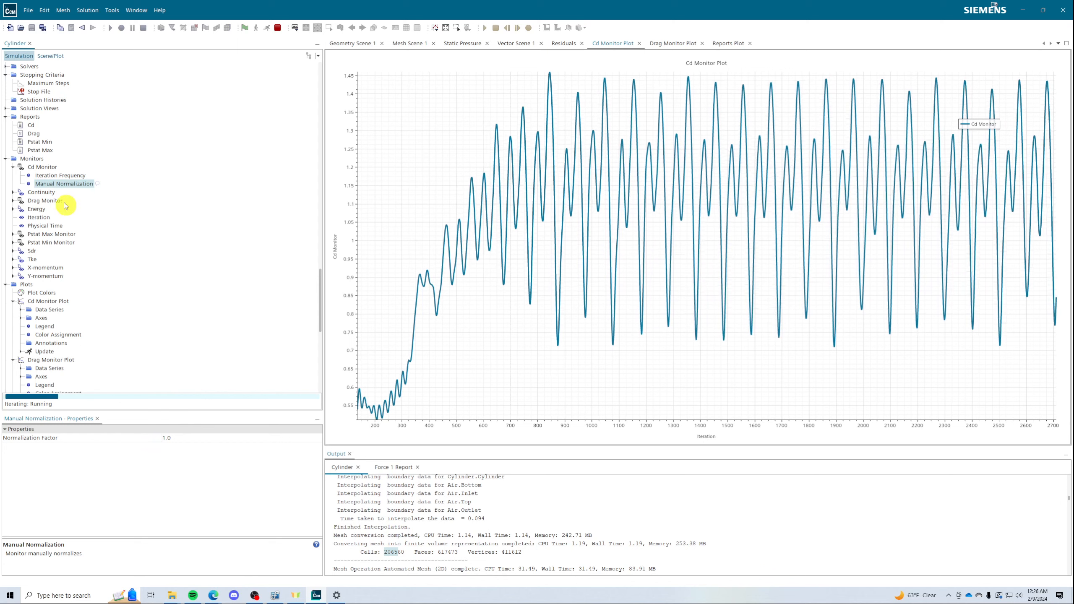
- Turn the Cd Monitor's normalization option back to Off
{"action": "left_click", "coordinate": [38, 165]}
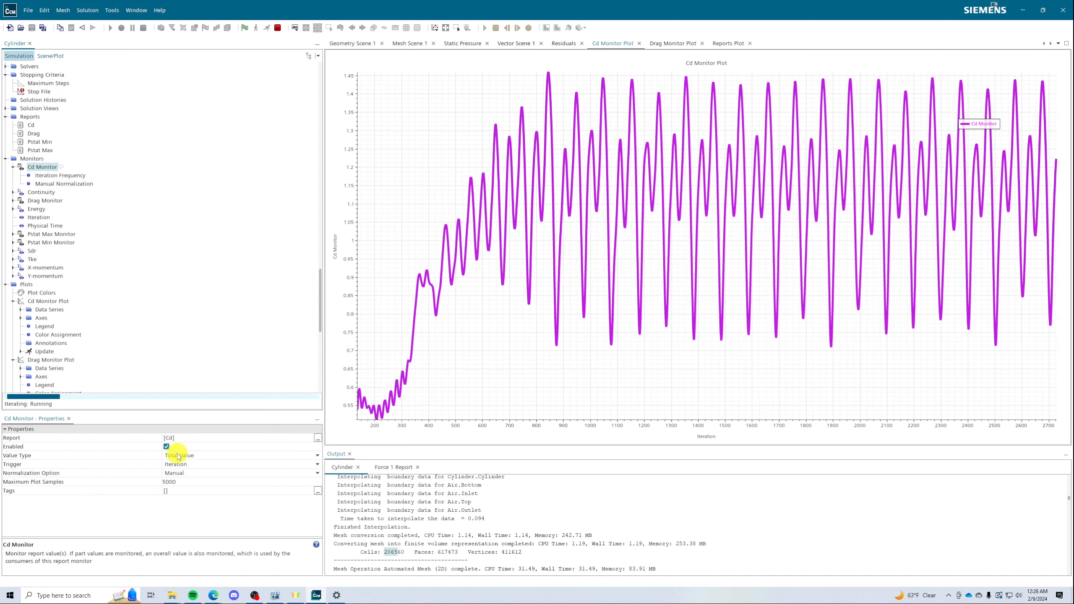
{"action": "left_click", "coordinate": [185, 473]}
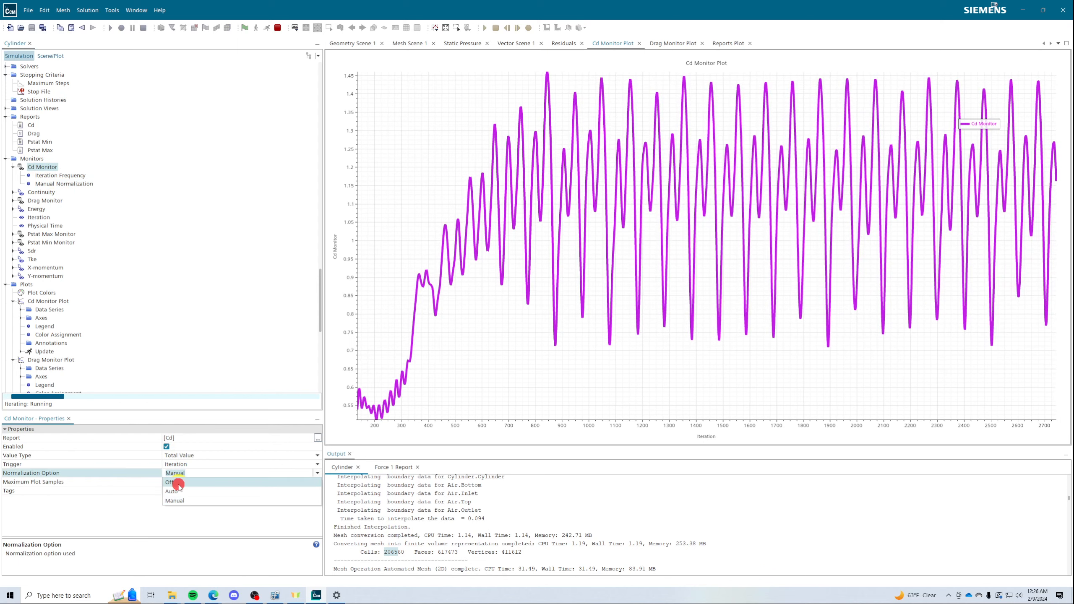
{"action": "left_click", "coordinate": [178, 484]}
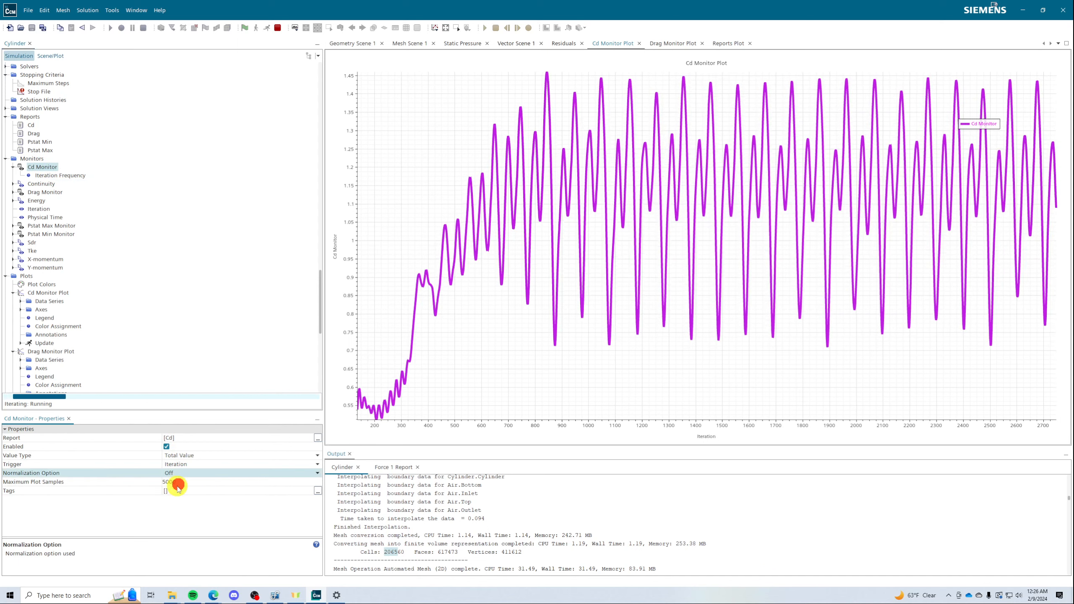
- Review the Cd Monitor's iteration frequency and the properties and available actions of the Monitors node
{"action": "left_click", "coordinate": [46, 175]}
{"action": "left_click", "coordinate": [30, 159]}
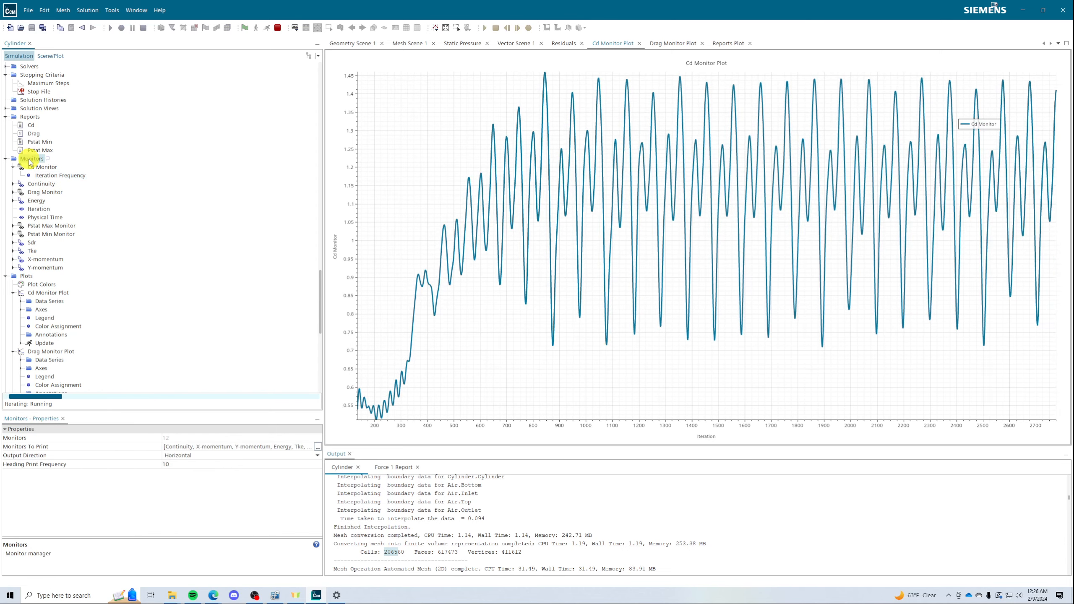
{"action": "right_click", "coordinate": [36, 159]}
{"action": "mouse_move", "coordinate": [68, 164]}
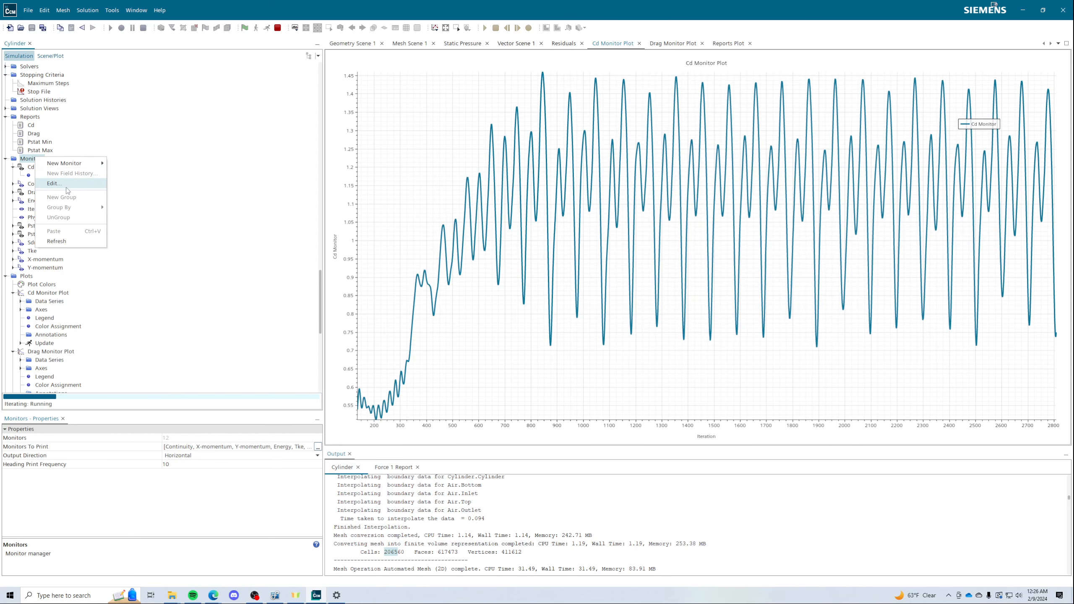
{"action": "left_click", "coordinate": [201, 196]}
- Review the Cd report's properties, including the expert options Smooth Values and Account For Idealization
{"action": "left_click", "coordinate": [30, 124]}
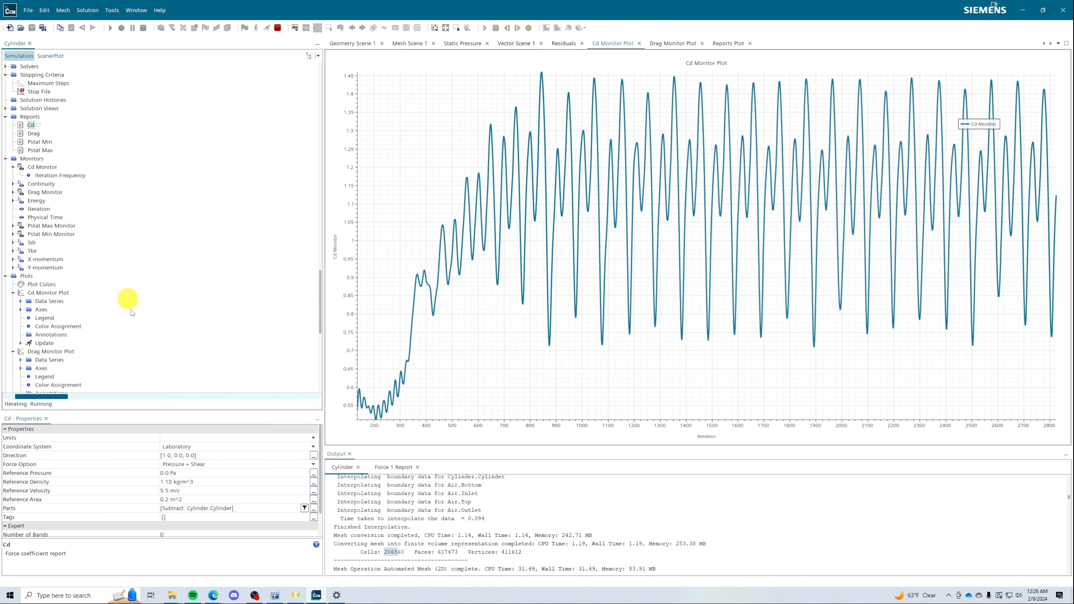
{"action": "scroll", "coordinate": [169, 476], "scroll_direction": "down", "scroll_amount": 1}
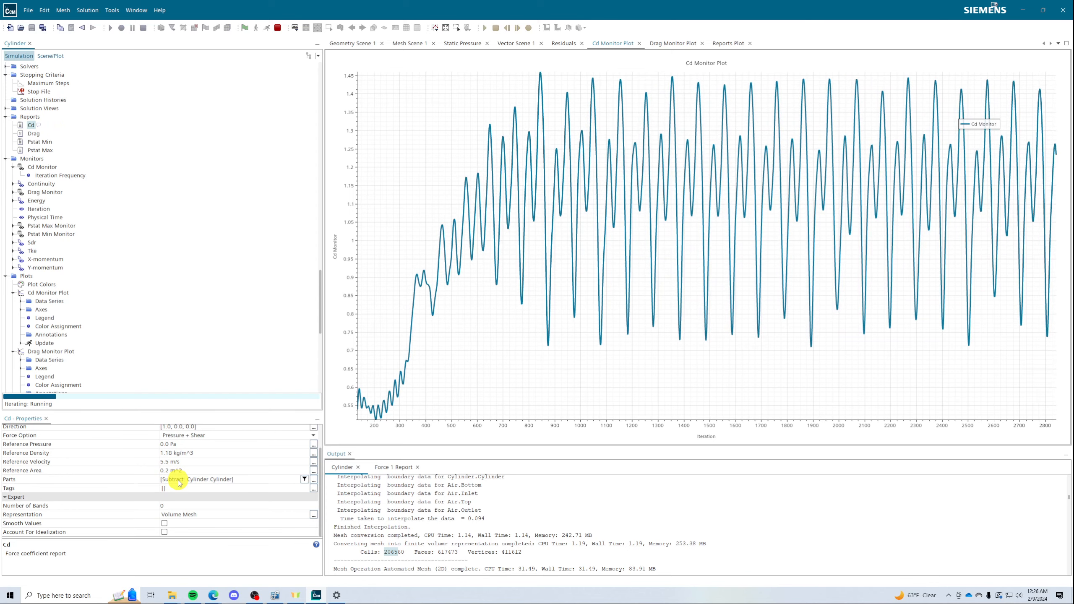
{"action": "left_click", "coordinate": [111, 523]}
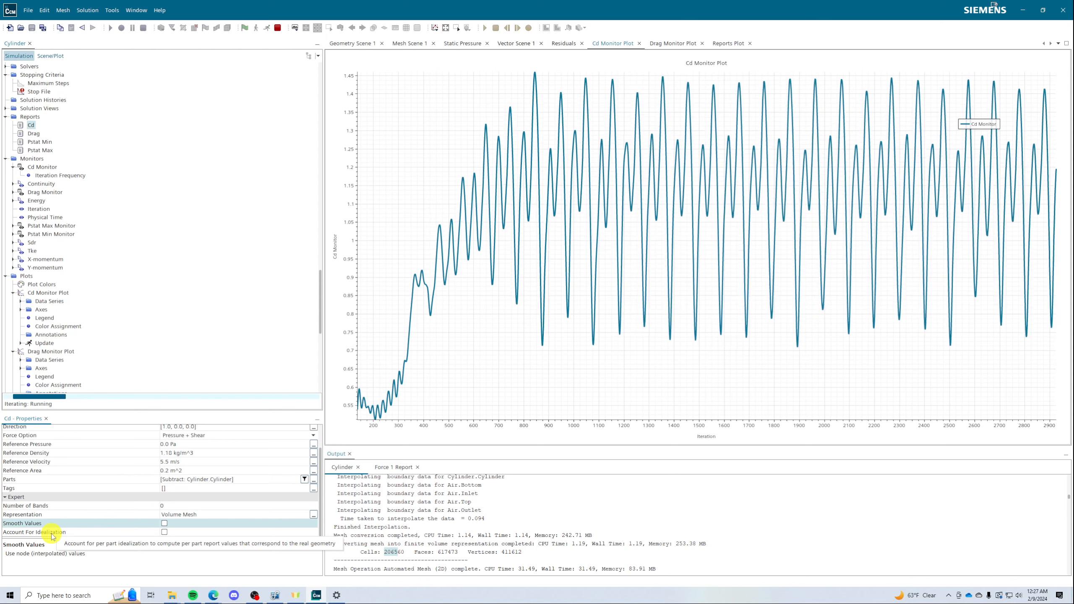
{"action": "scroll", "coordinate": [133, 330], "scroll_direction": "down", "scroll_amount": 6}
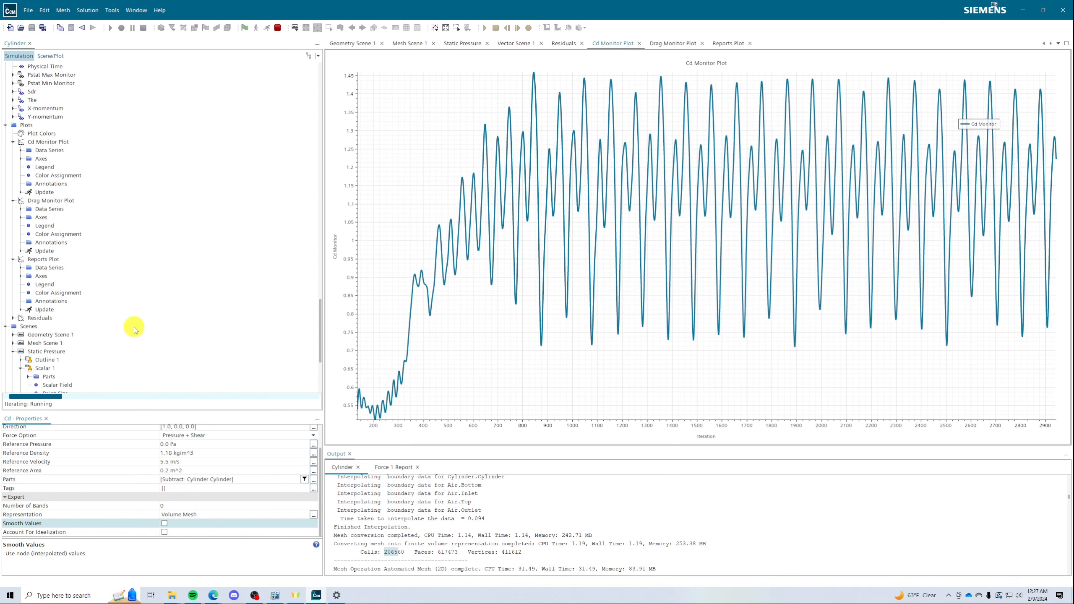
{"action": "scroll", "coordinate": [135, 325], "scroll_direction": "up", "scroll_amount": 7}
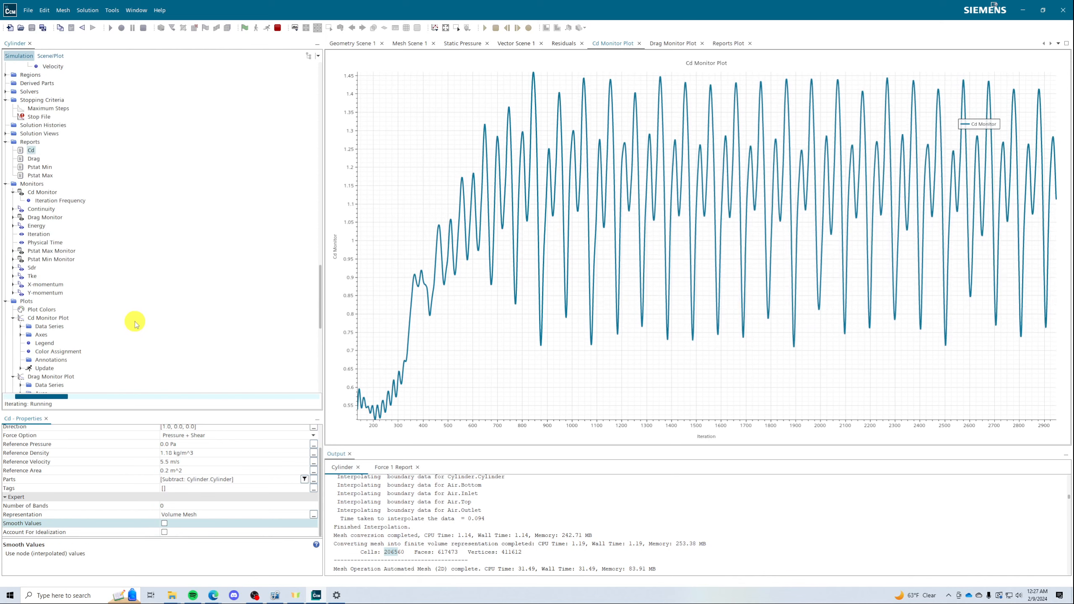
- Inspect the Reports and Monitors nodes and the monitor types available for a new monitor, without creating one
{"action": "left_click", "coordinate": [29, 142]}
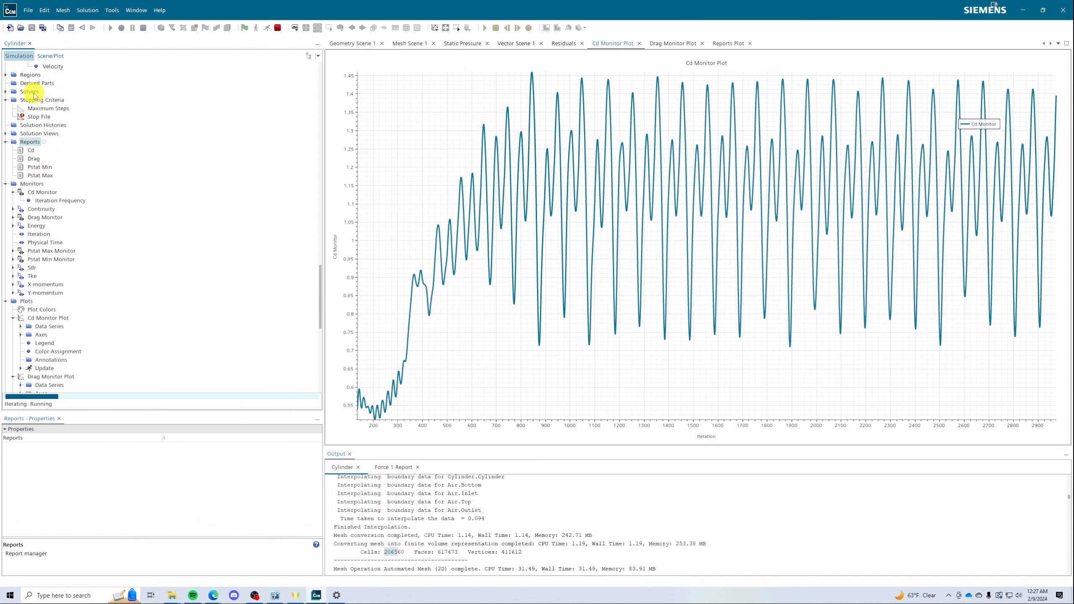
{"action": "left_click", "coordinate": [21, 186]}
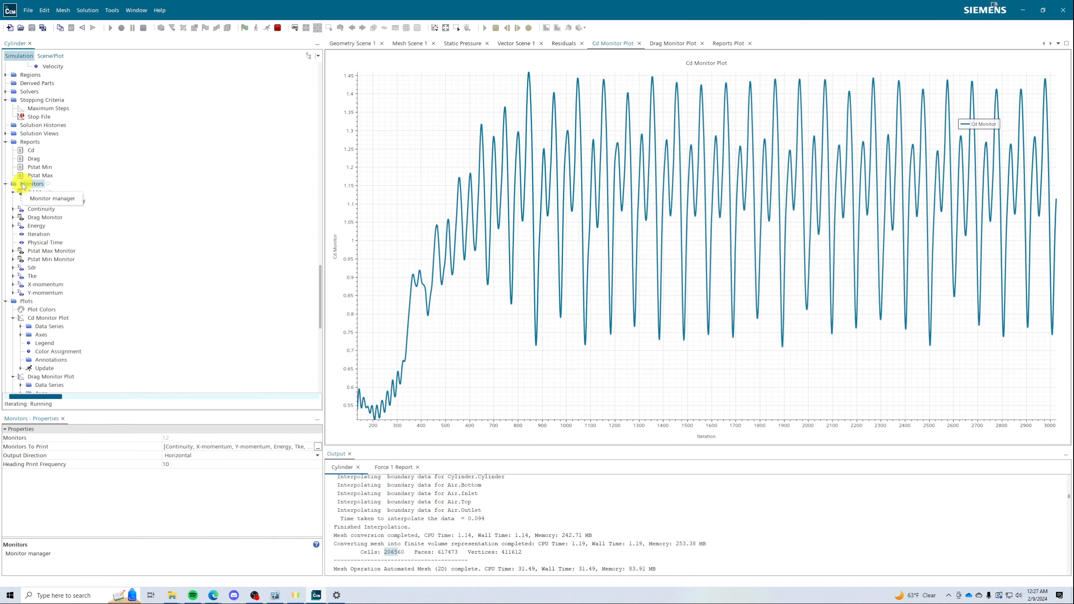
{"action": "right_click", "coordinate": [22, 186]}
{"action": "mouse_move", "coordinate": [46, 191]}
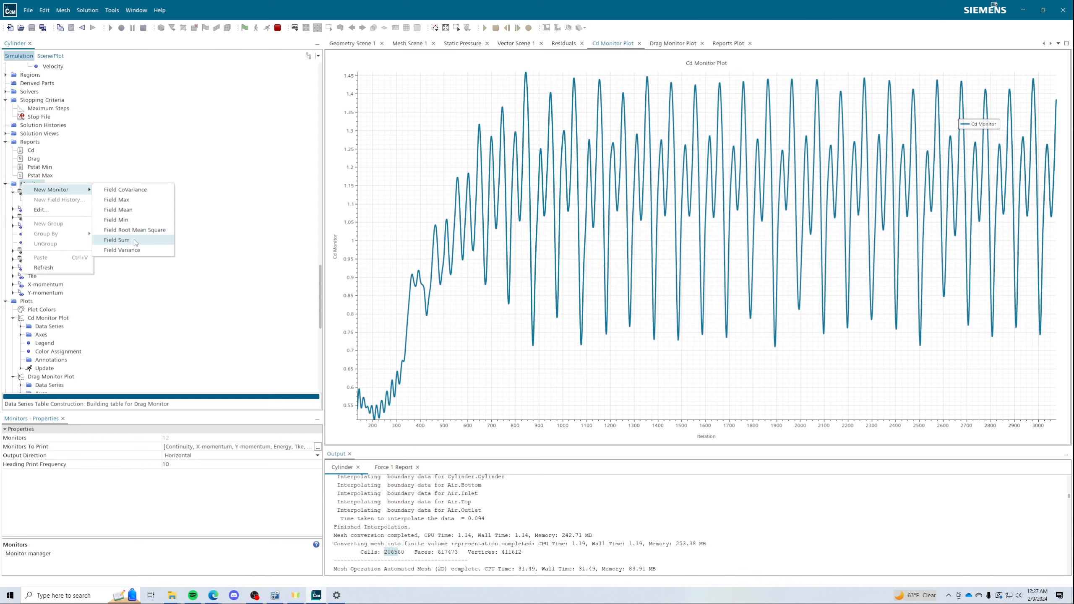
{"action": "left_click", "coordinate": [244, 227]}
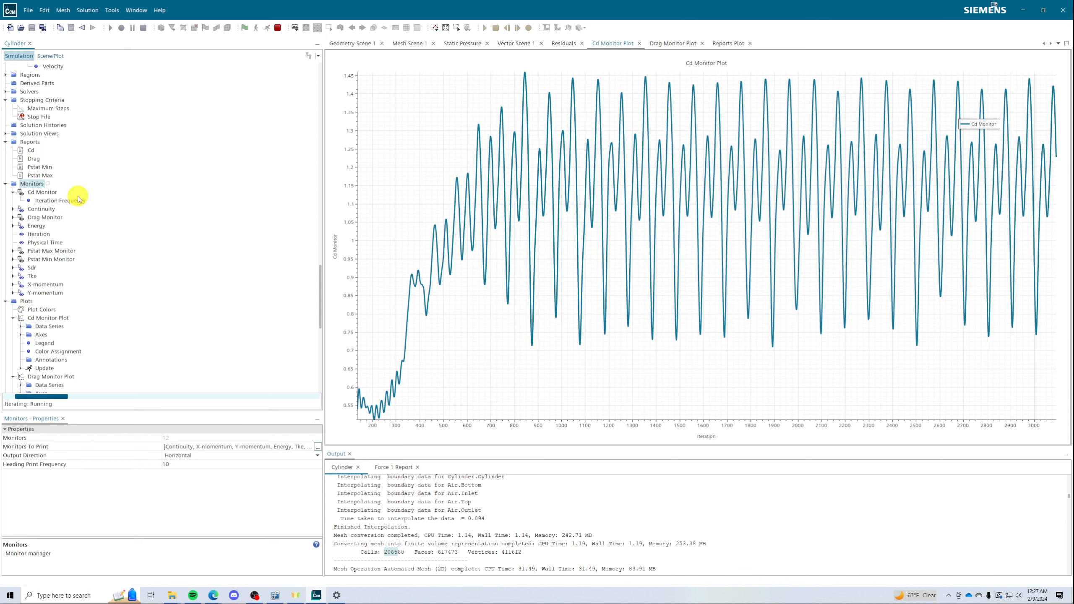
- Examine the Cd Monitor's settings in its edit dialog, close it, and look over the Pstat Max Monitor, plots and scenes
{"action": "right_click", "coordinate": [39, 193]}
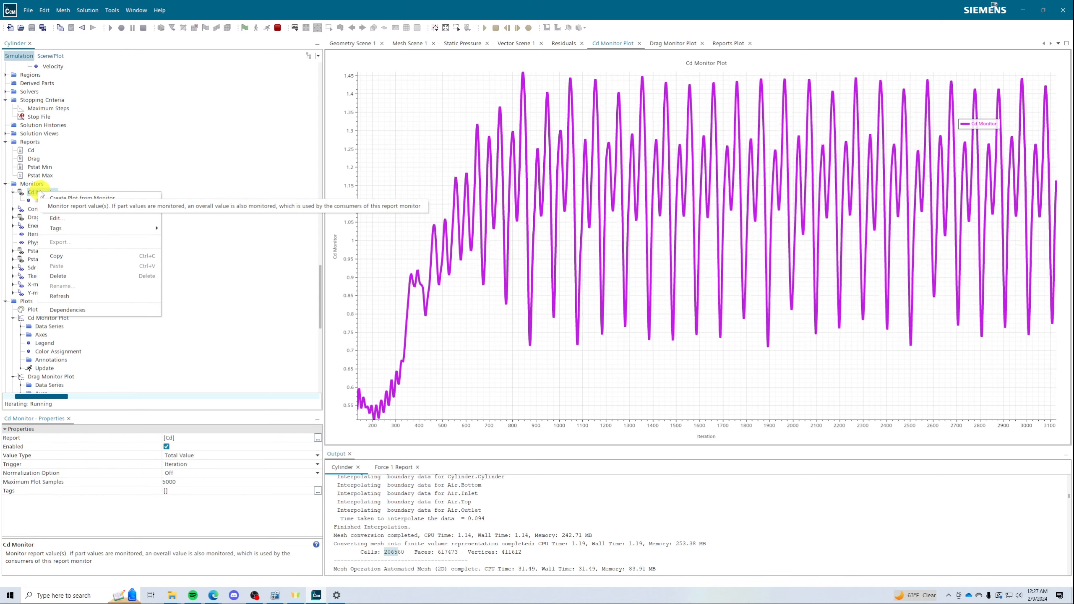
{"action": "left_click", "coordinate": [68, 218]}
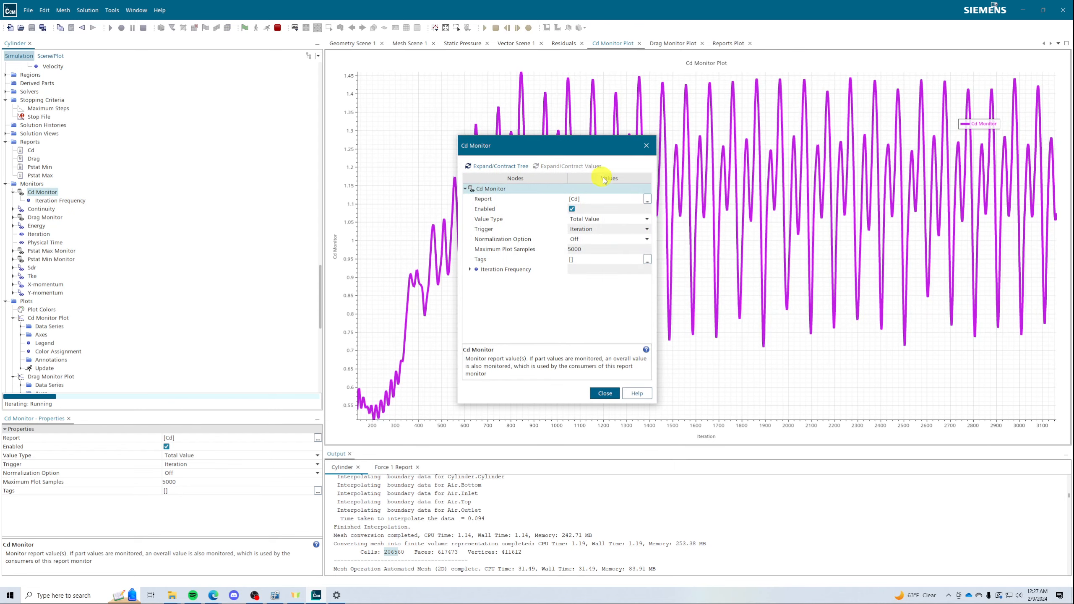
{"action": "left_click", "coordinate": [604, 394]}
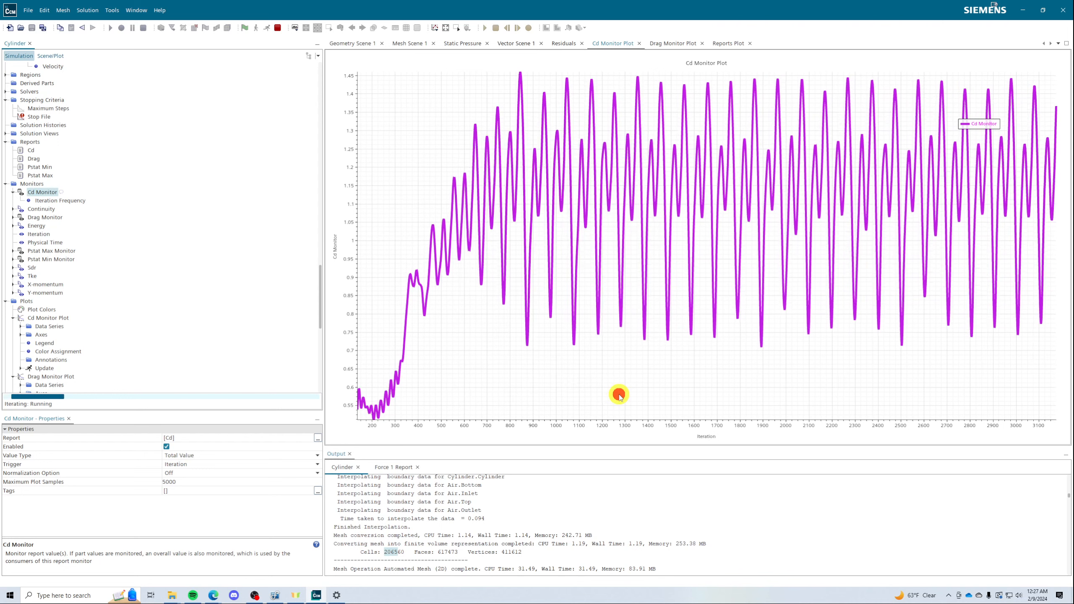
{"action": "left_click", "coordinate": [46, 252]}
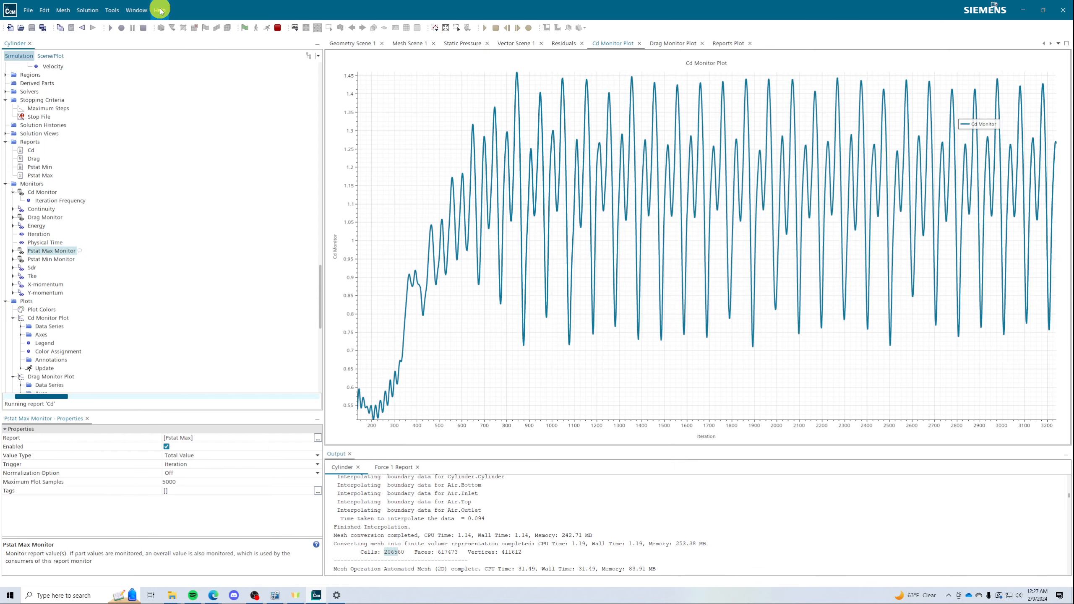
{"action": "scroll", "coordinate": [215, 241], "scroll_direction": "down", "scroll_amount": 6}
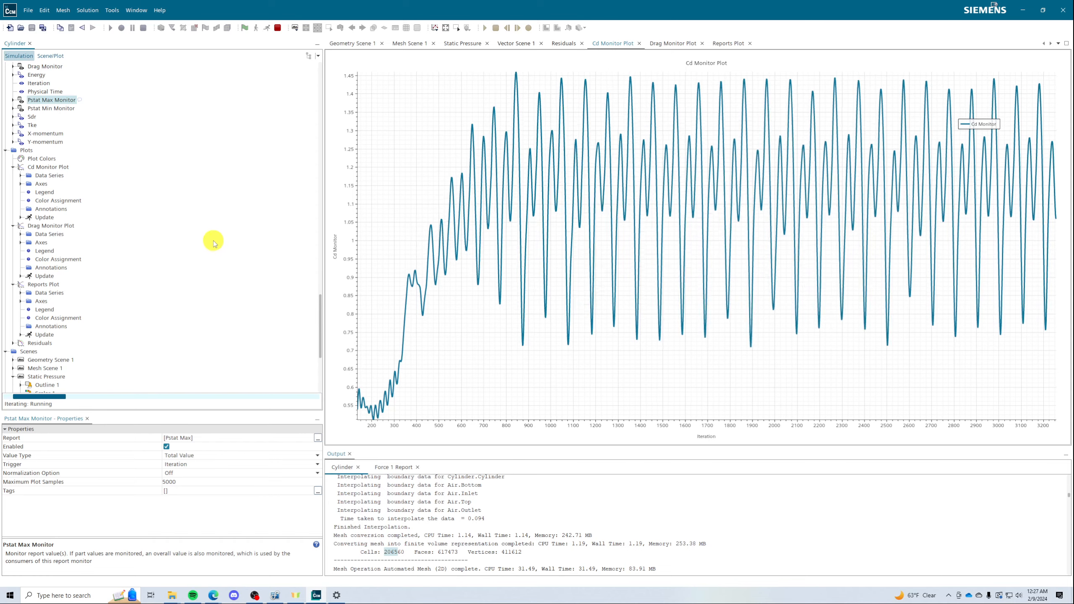
{"action": "scroll", "coordinate": [187, 233], "scroll_direction": "down", "scroll_amount": 2}
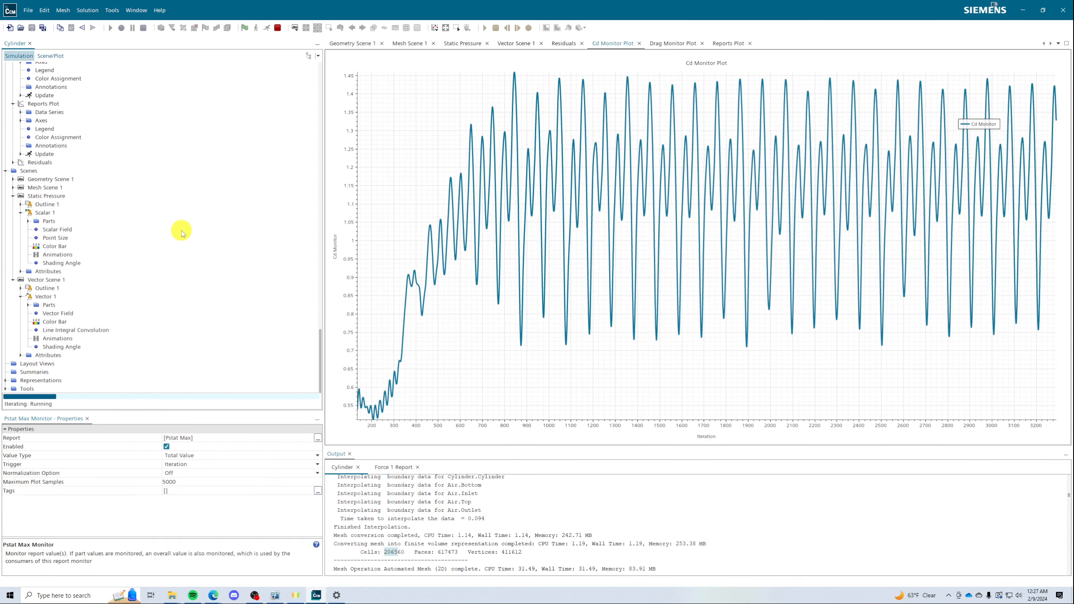
{"action": "scroll", "coordinate": [195, 241], "scroll_direction": "up", "scroll_amount": 7}
{"action": "scroll", "coordinate": [194, 241], "scroll_direction": "up", "scroll_amount": 6}
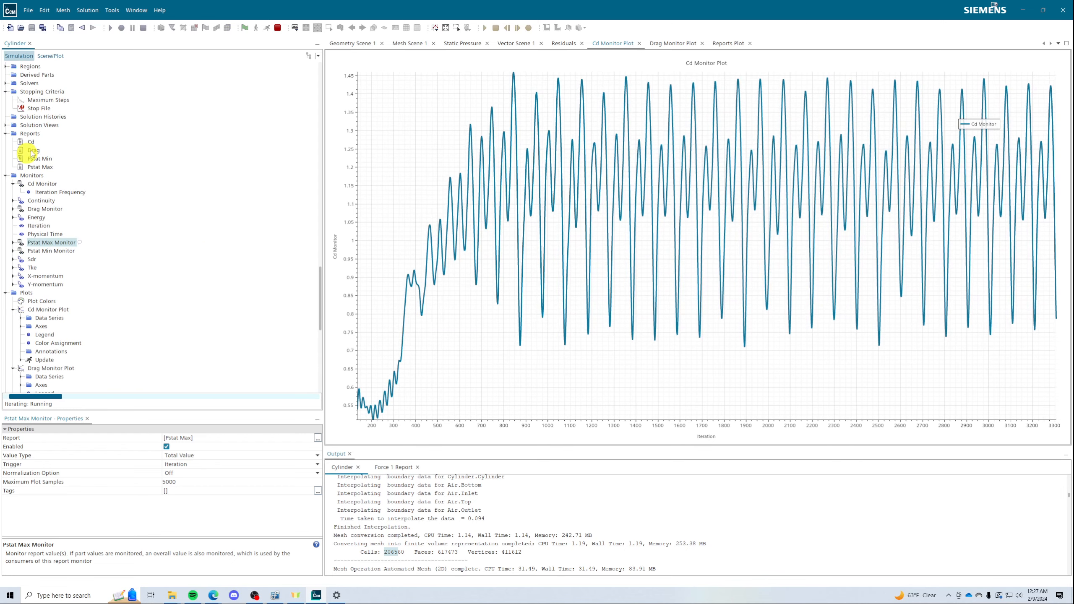
- Open the STAR-CCM+ user guide from the help resources and browse the topics on its home page
{"action": "left_click", "coordinate": [160, 10]}
{"action": "left_click", "coordinate": [173, 28]}
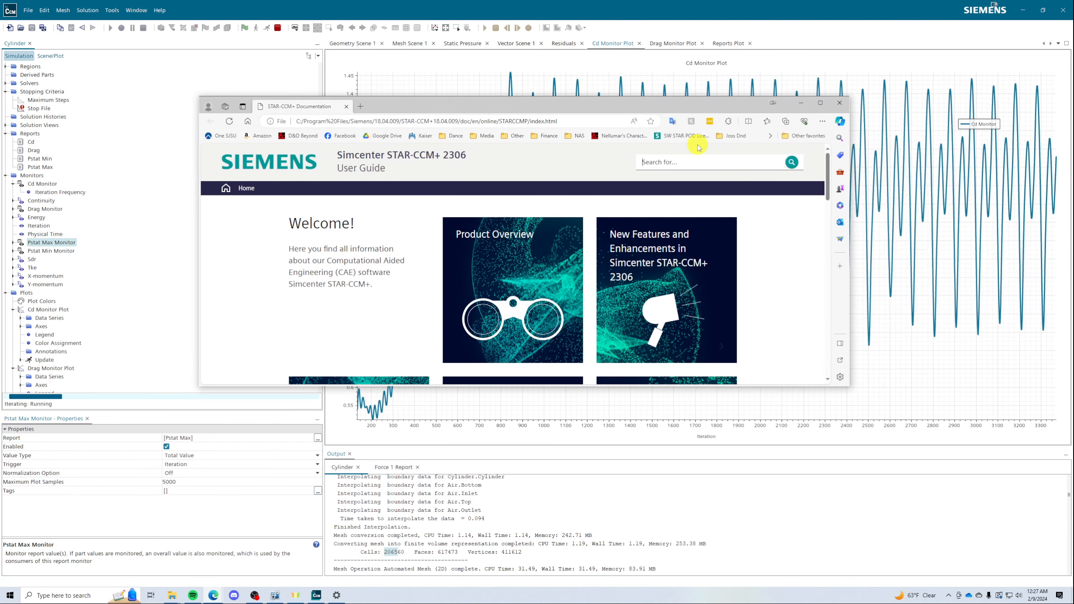
{"action": "scroll", "coordinate": [528, 329], "scroll_direction": "down", "scroll_amount": 3}
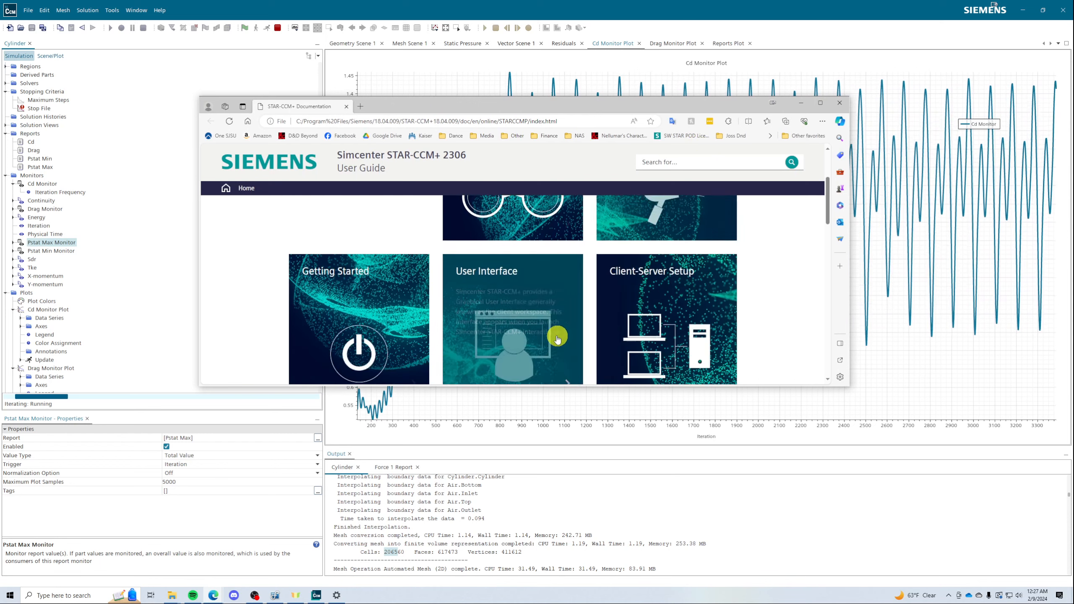
{"action": "scroll", "coordinate": [529, 328], "scroll_direction": "down", "scroll_amount": 5}
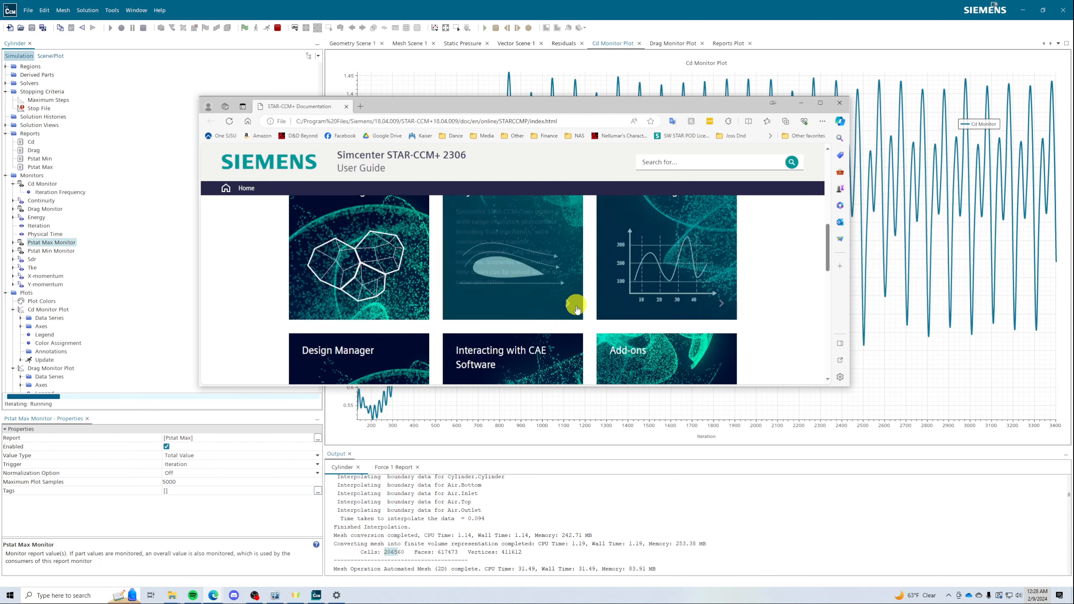
{"action": "scroll", "coordinate": [537, 328], "scroll_direction": "down", "scroll_amount": 5}
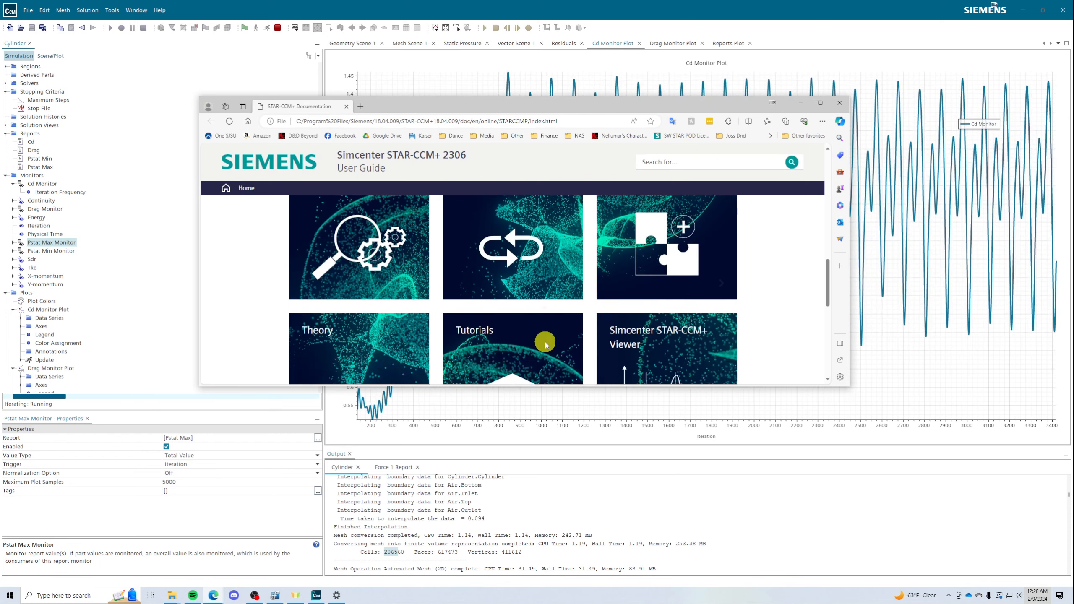
{"action": "scroll", "coordinate": [525, 334], "scroll_direction": "up", "scroll_amount": 3}
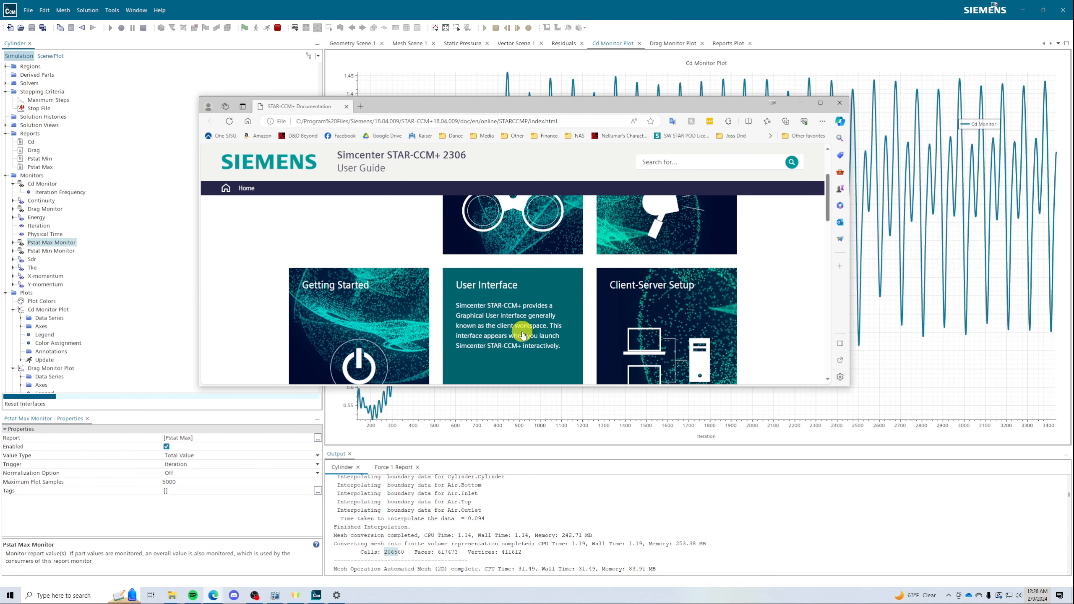
- Search the user guide for "rolling averaging" from the User Interface topic and look through the results up to the second page
{"action": "left_click", "coordinate": [520, 301]}
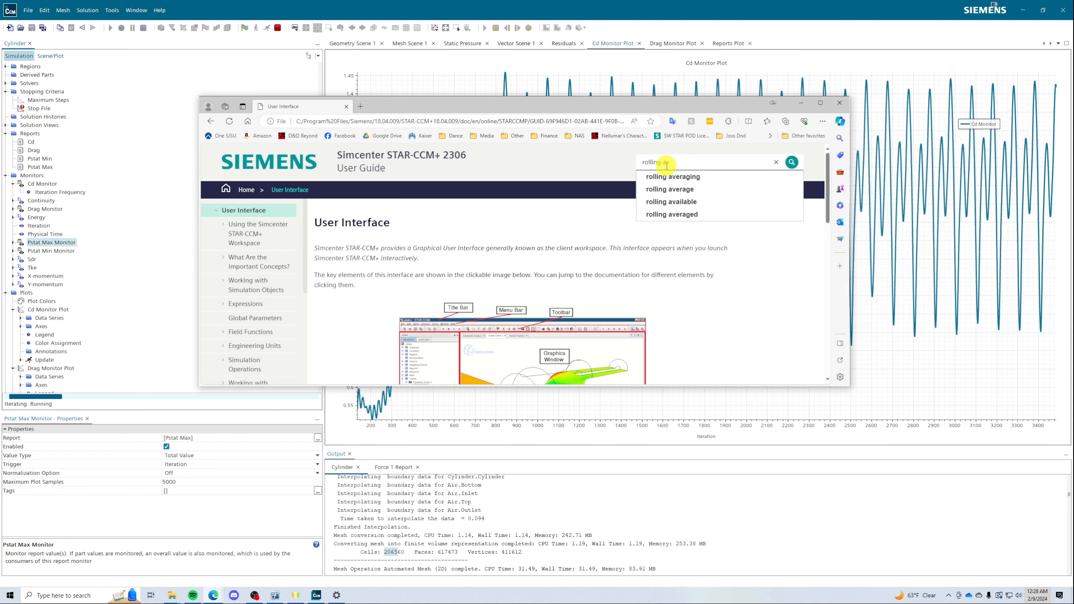
{"action": "left_click", "coordinate": [677, 177]}
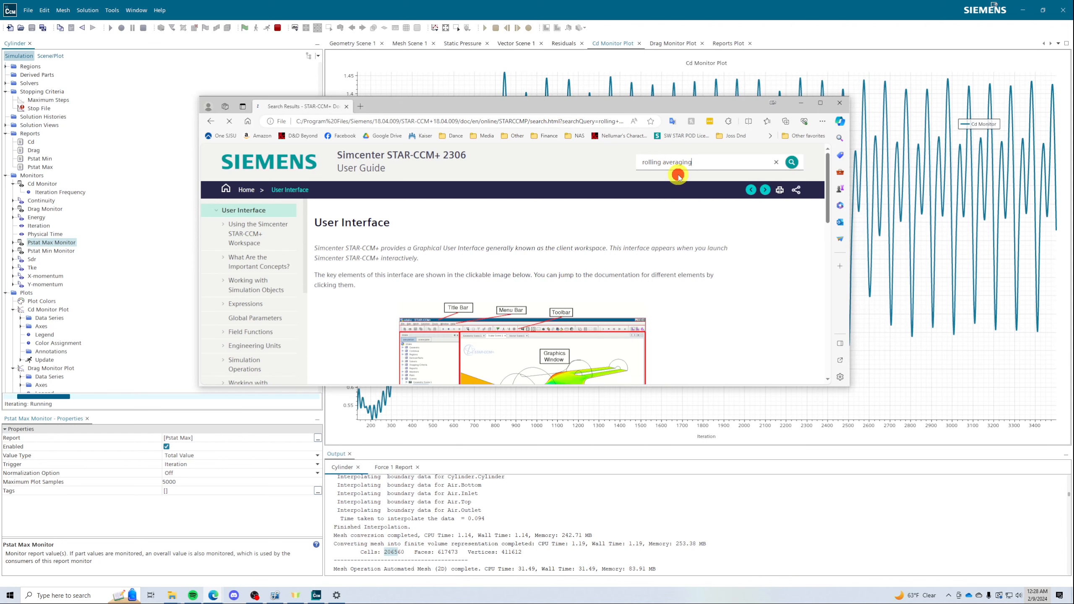
{"action": "scroll", "coordinate": [619, 311], "scroll_direction": "down", "scroll_amount": 2}
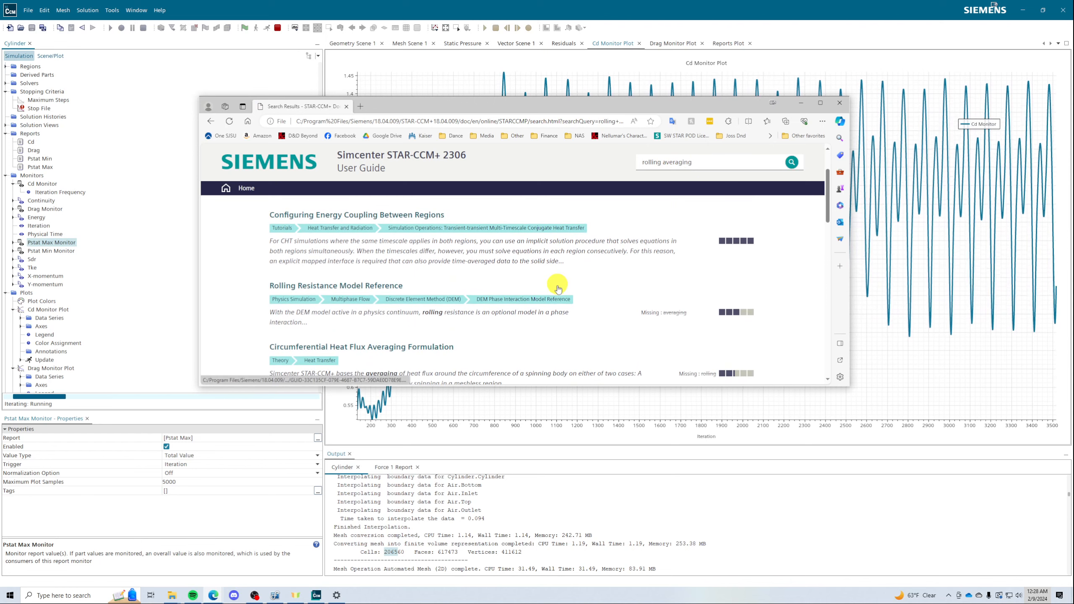
{"action": "scroll", "coordinate": [562, 296], "scroll_direction": "down", "scroll_amount": 3}
{"action": "scroll", "coordinate": [574, 325], "scroll_direction": "down", "scroll_amount": 2}
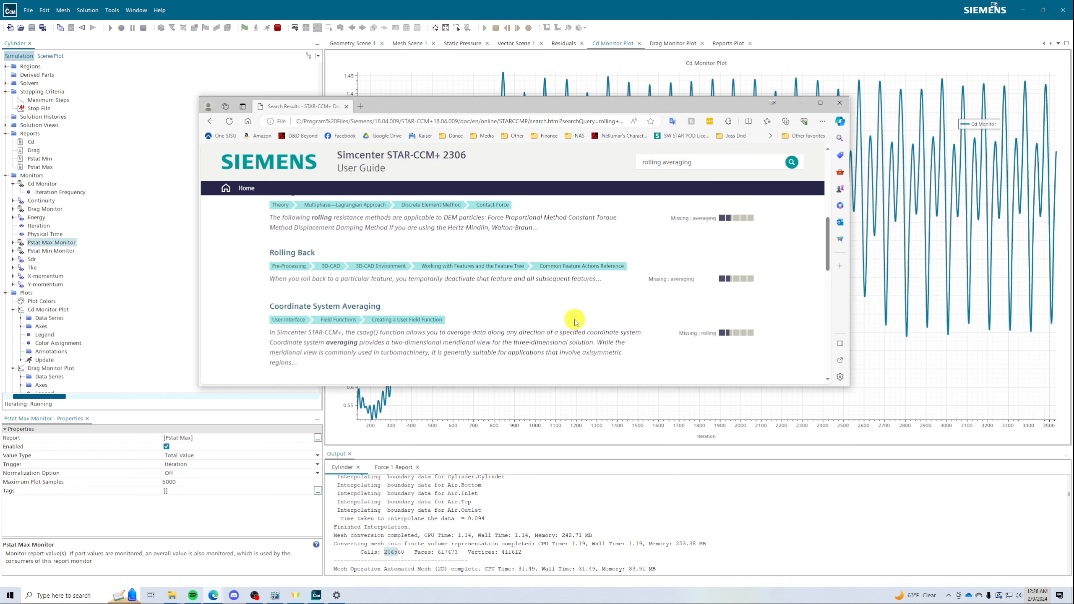
{"action": "scroll", "coordinate": [575, 321], "scroll_direction": "down", "scroll_amount": 3}
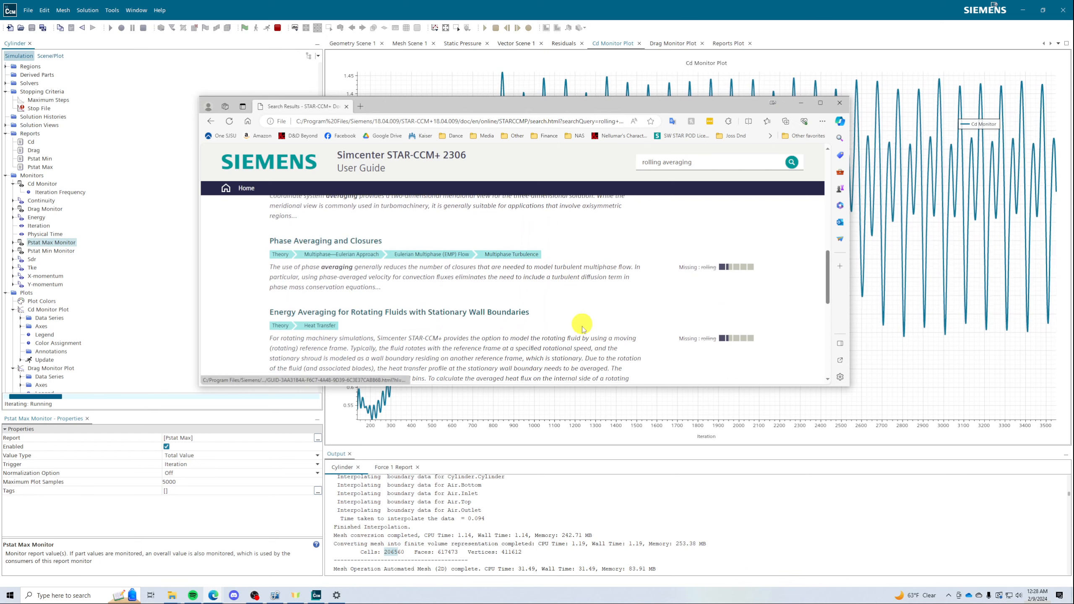
{"action": "scroll", "coordinate": [583, 329], "scroll_direction": "down", "scroll_amount": 3}
{"action": "left_click", "coordinate": [452, 327]}
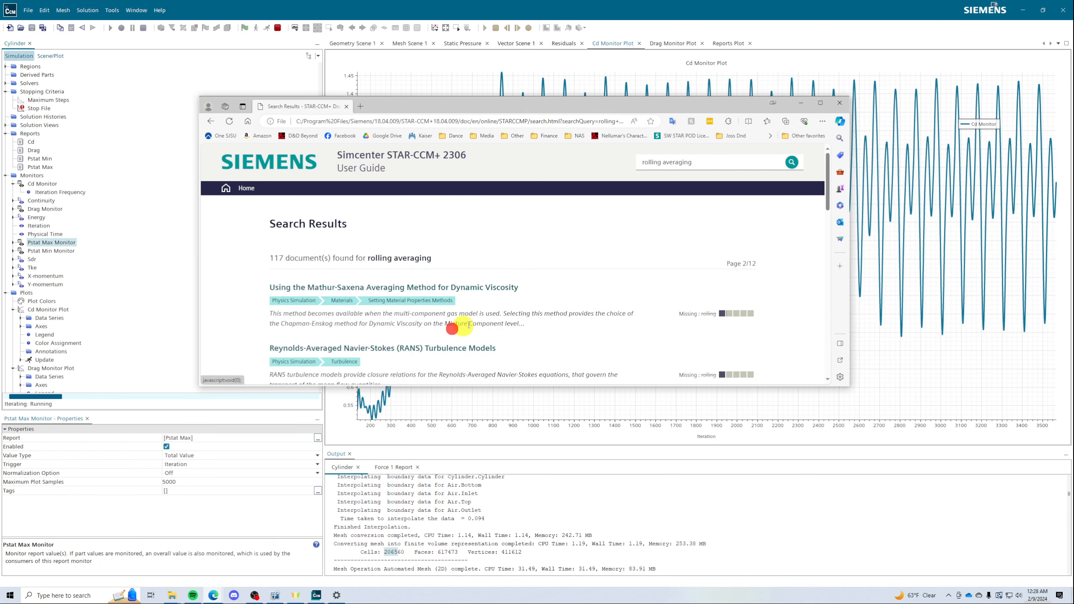
- Search the user guide for "report average" and look through the first page of results
{"action": "triple_click", "coordinate": [708, 163]}
{"action": "type", "text": "report"}
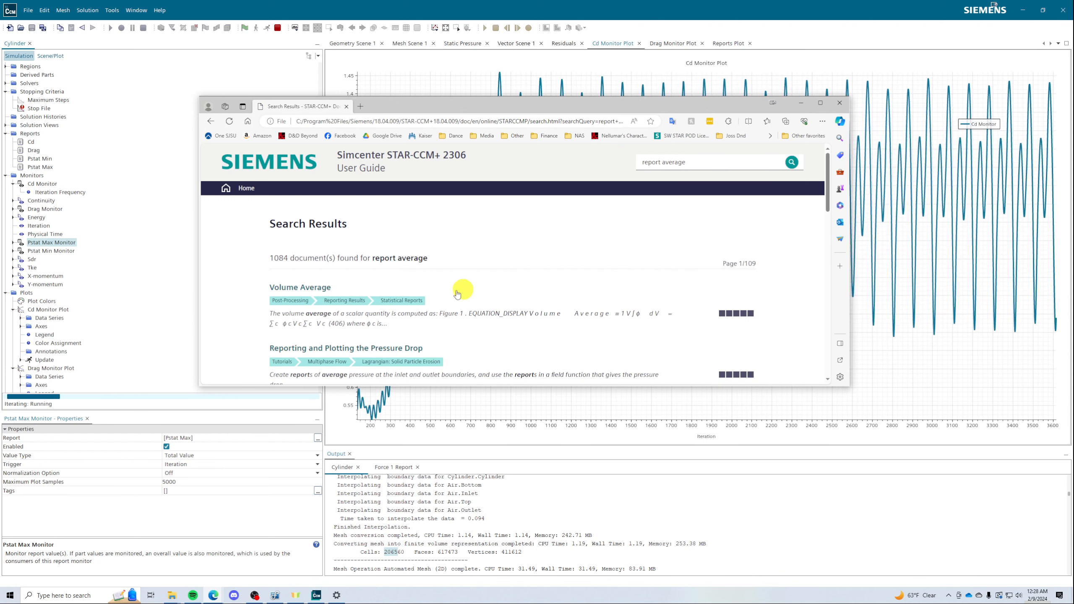
{"action": "scroll", "coordinate": [533, 326], "scroll_direction": "down", "scroll_amount": 6}
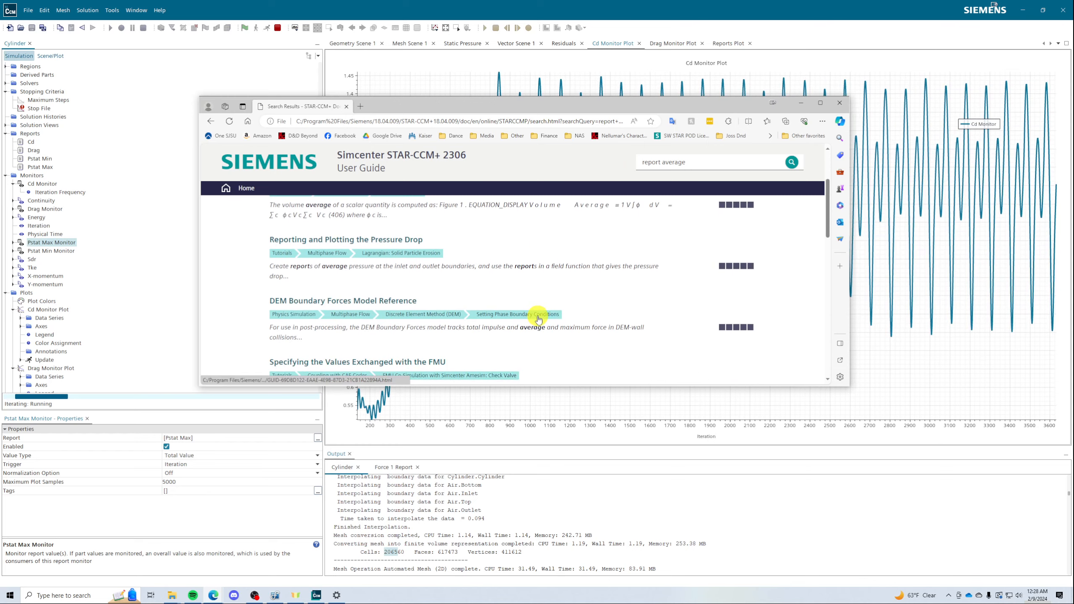
{"action": "scroll", "coordinate": [541, 318], "scroll_direction": "down", "scroll_amount": 3}
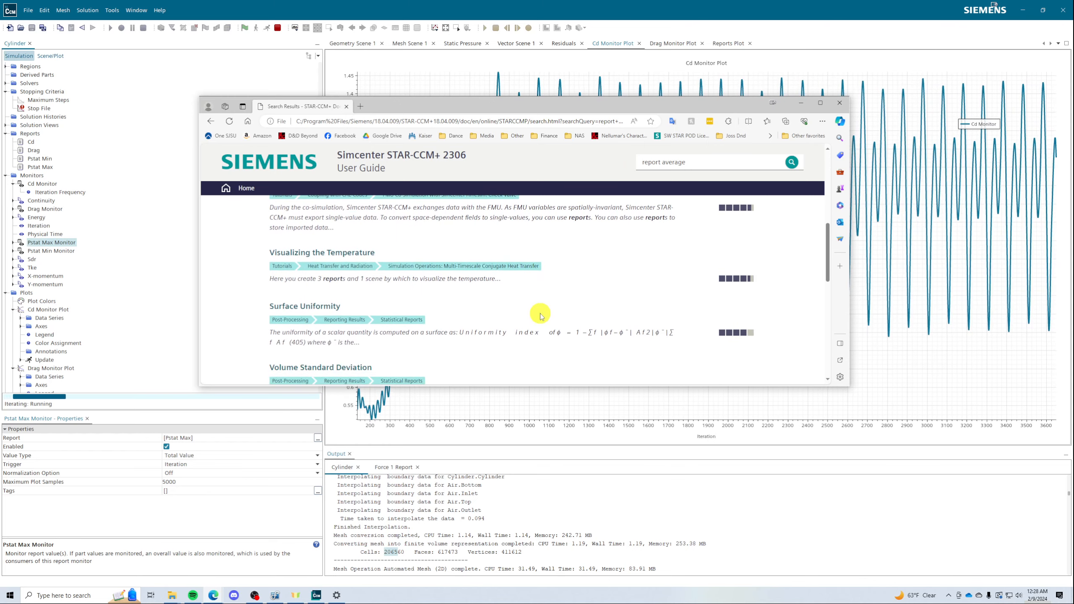
{"action": "scroll", "coordinate": [541, 314], "scroll_direction": "down", "scroll_amount": 2}
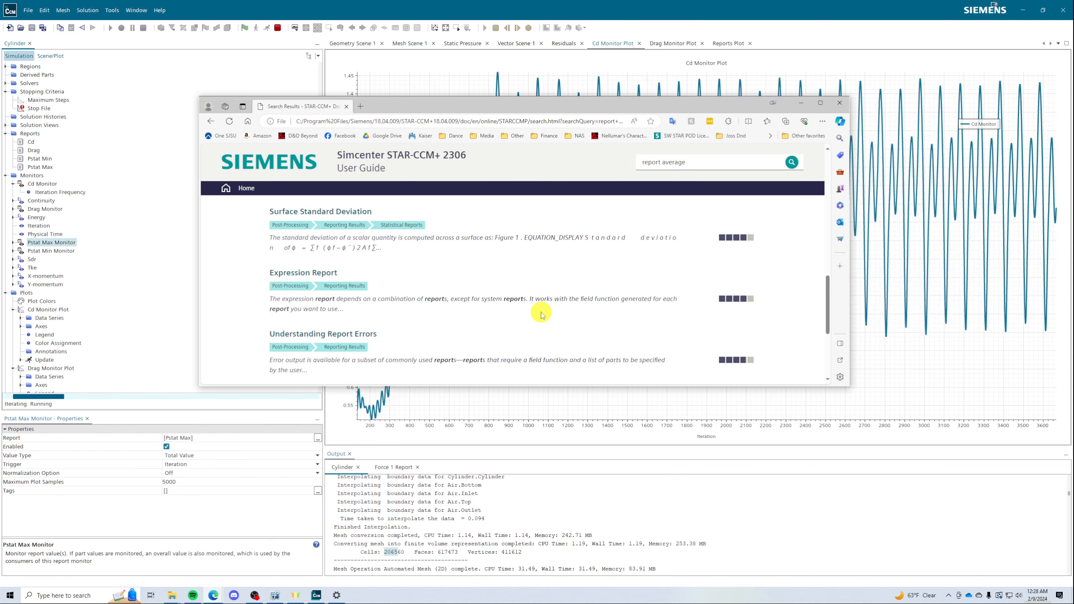
{"action": "scroll", "coordinate": [541, 314], "scroll_direction": "down", "scroll_amount": 3}
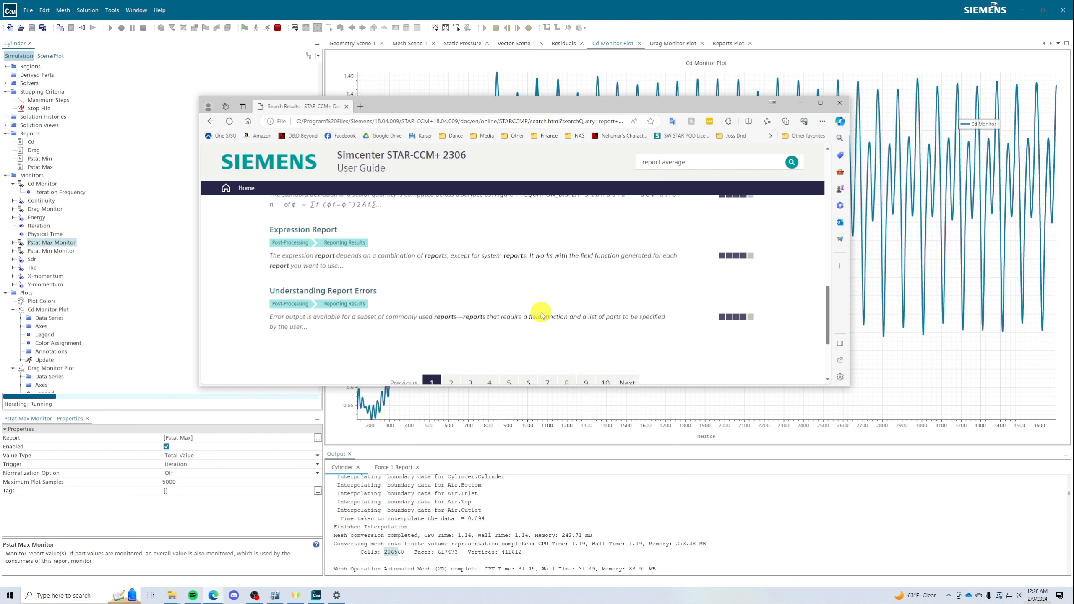
{"action": "left_click", "coordinate": [451, 315]}
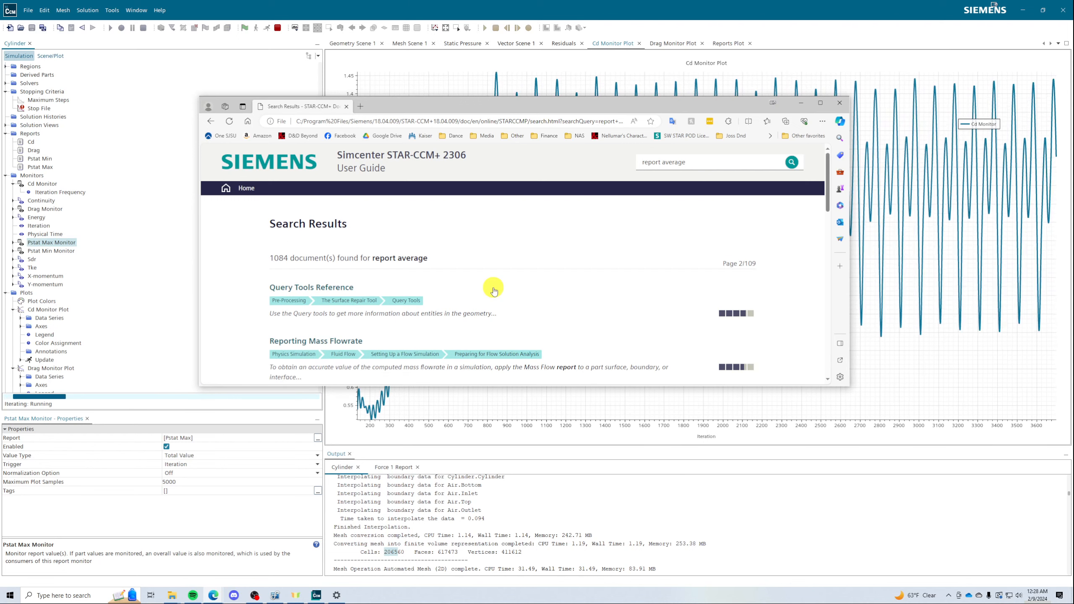
- Examine the second and third pages of the "report average" results for a topic on averaging reports
{"action": "scroll", "coordinate": [494, 287], "scroll_direction": "down", "scroll_amount": 3}
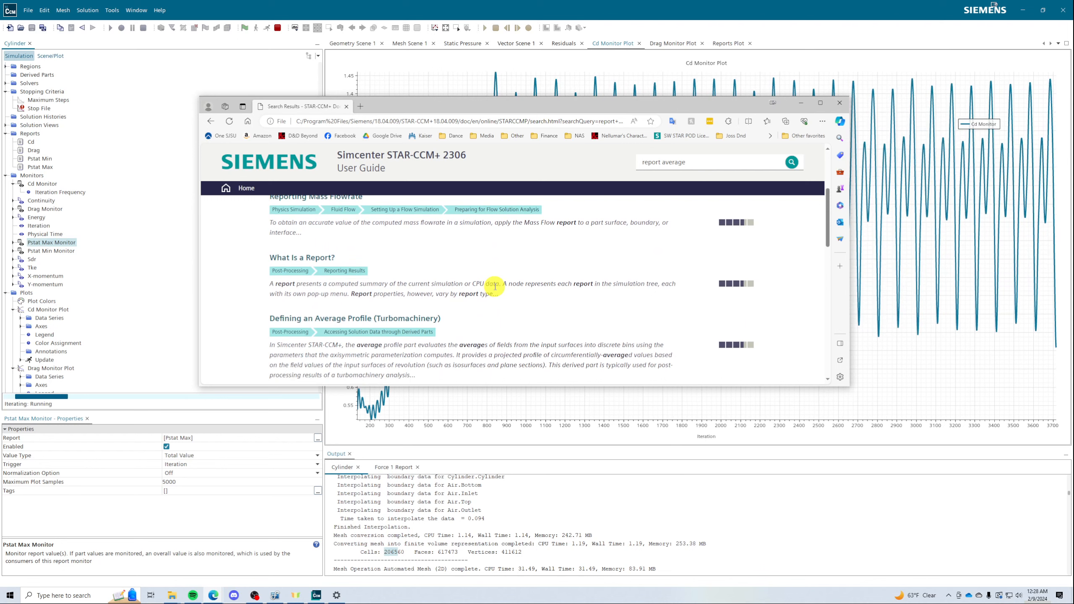
{"action": "scroll", "coordinate": [495, 287], "scroll_direction": "down", "scroll_amount": 3}
{"action": "scroll", "coordinate": [496, 289], "scroll_direction": "down", "scroll_amount": 2}
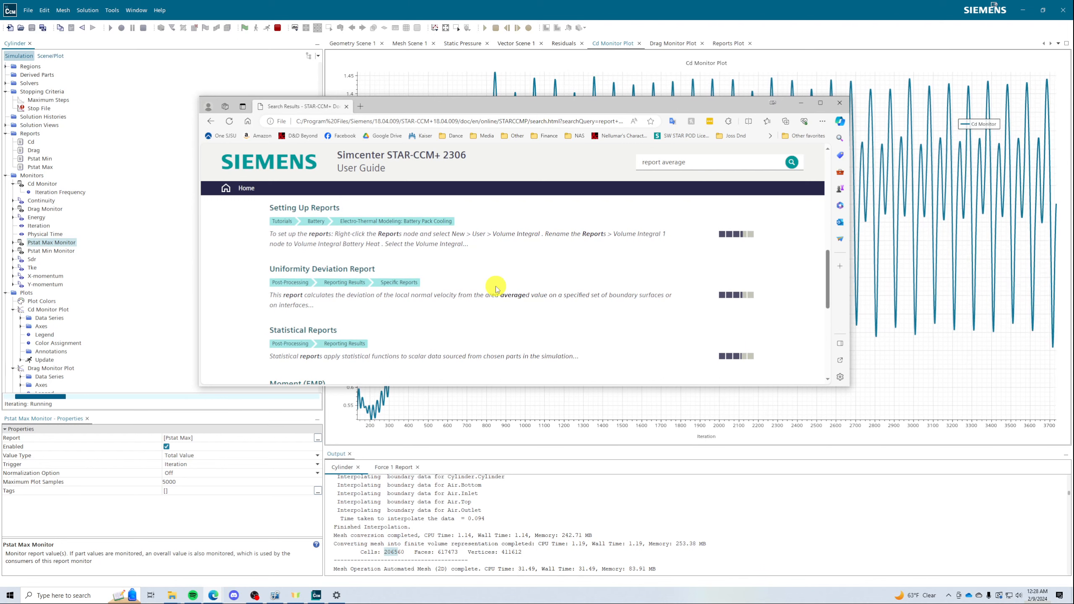
{"action": "scroll", "coordinate": [496, 289], "scroll_direction": "down", "scroll_amount": 2}
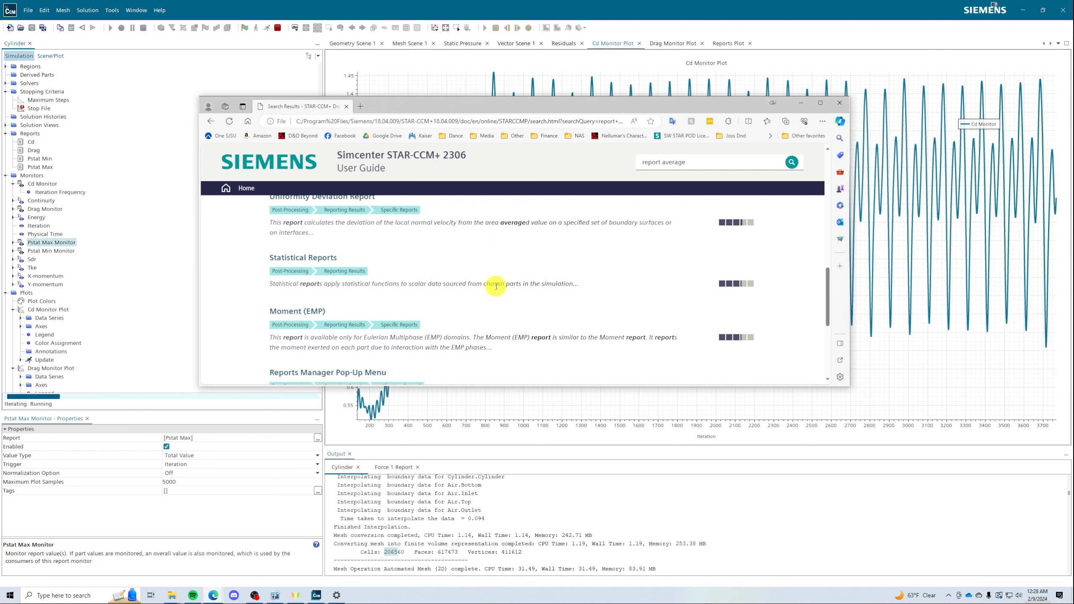
{"action": "scroll", "coordinate": [495, 286], "scroll_direction": "down", "scroll_amount": 3}
{"action": "left_click", "coordinate": [470, 348]}
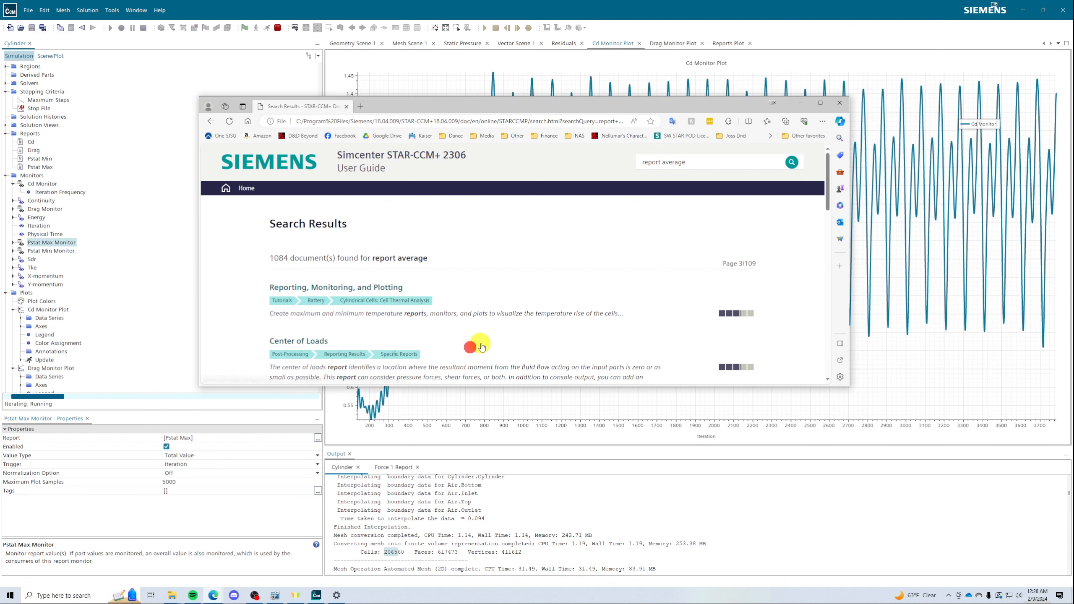
{"action": "scroll", "coordinate": [496, 306], "scroll_direction": "down", "scroll_amount": 2}
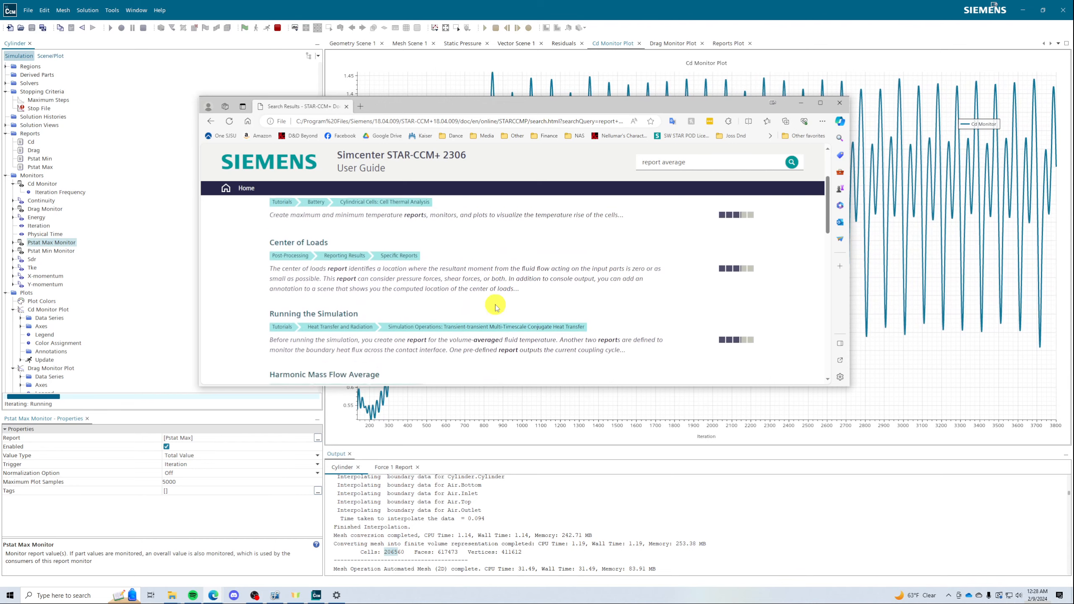
{"action": "scroll", "coordinate": [495, 305], "scroll_direction": "up", "scroll_amount": 1}
- Open the Reporting, Monitoring, and Plotting tutorial page and read through its report and monitor instructions
{"action": "left_click", "coordinate": [358, 214]}
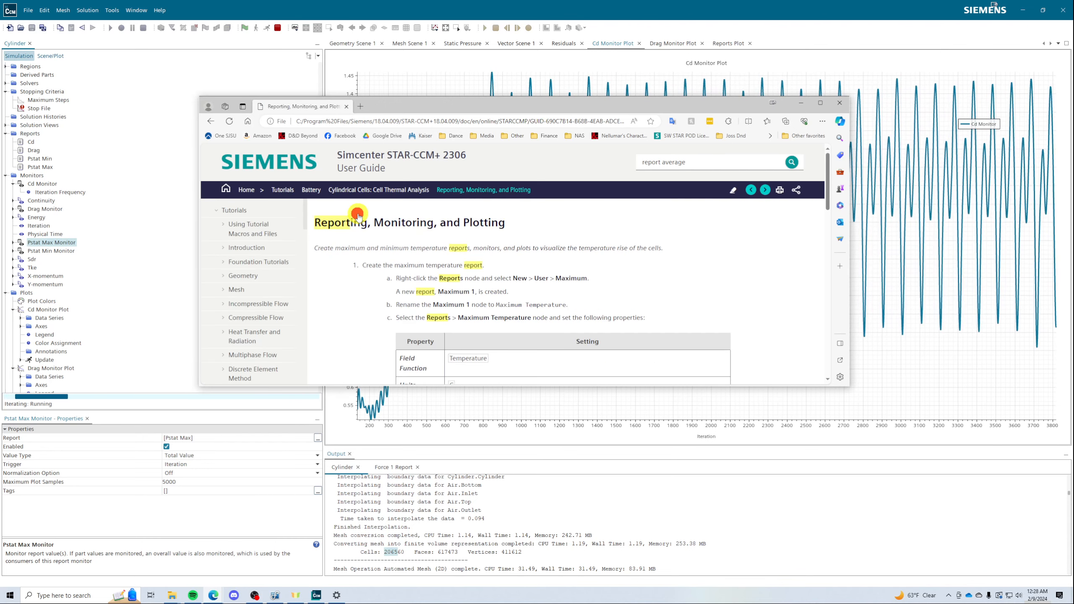
{"action": "scroll", "coordinate": [342, 313], "scroll_direction": "down", "scroll_amount": 2}
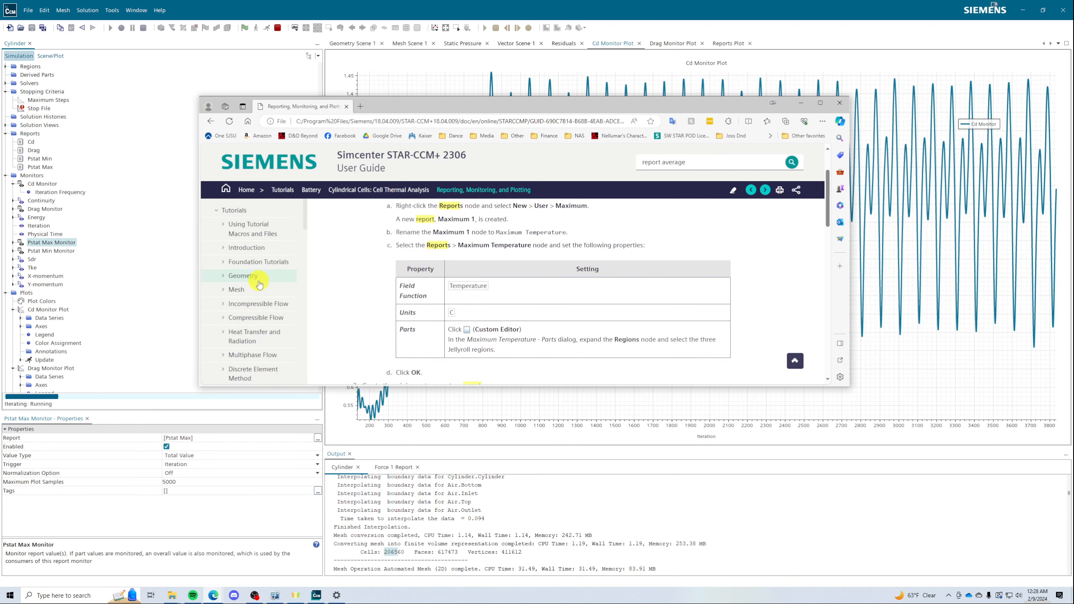
{"action": "scroll", "coordinate": [335, 264], "scroll_direction": "down", "scroll_amount": 3}
{"action": "scroll", "coordinate": [271, 262], "scroll_direction": "down", "scroll_amount": 3}
{"action": "scroll", "coordinate": [384, 300], "scroll_direction": "down", "scroll_amount": 3}
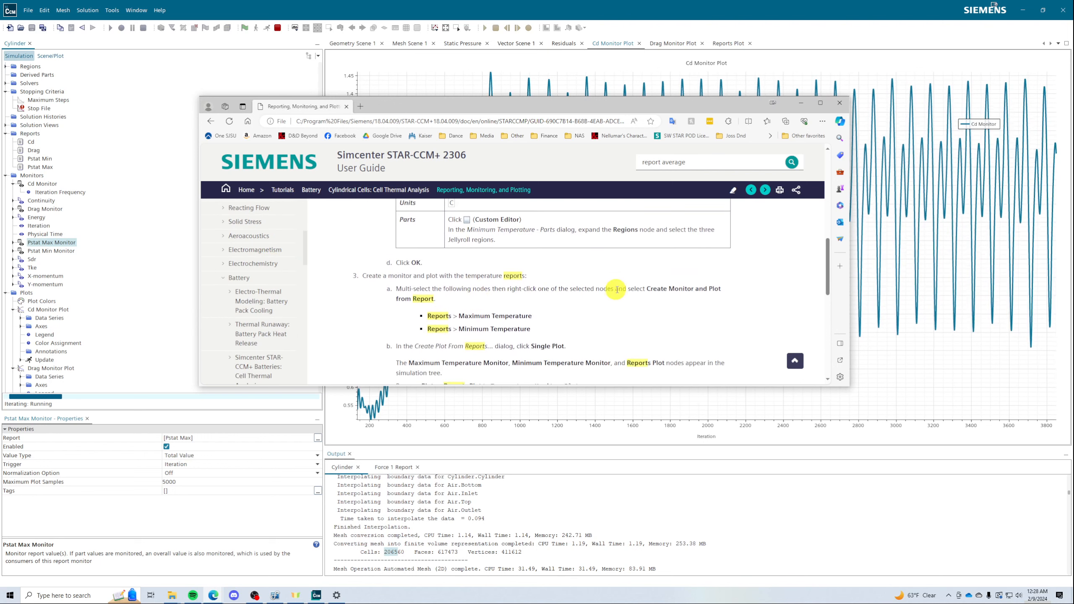
{"action": "scroll", "coordinate": [617, 290], "scroll_direction": "down", "scroll_amount": 5}
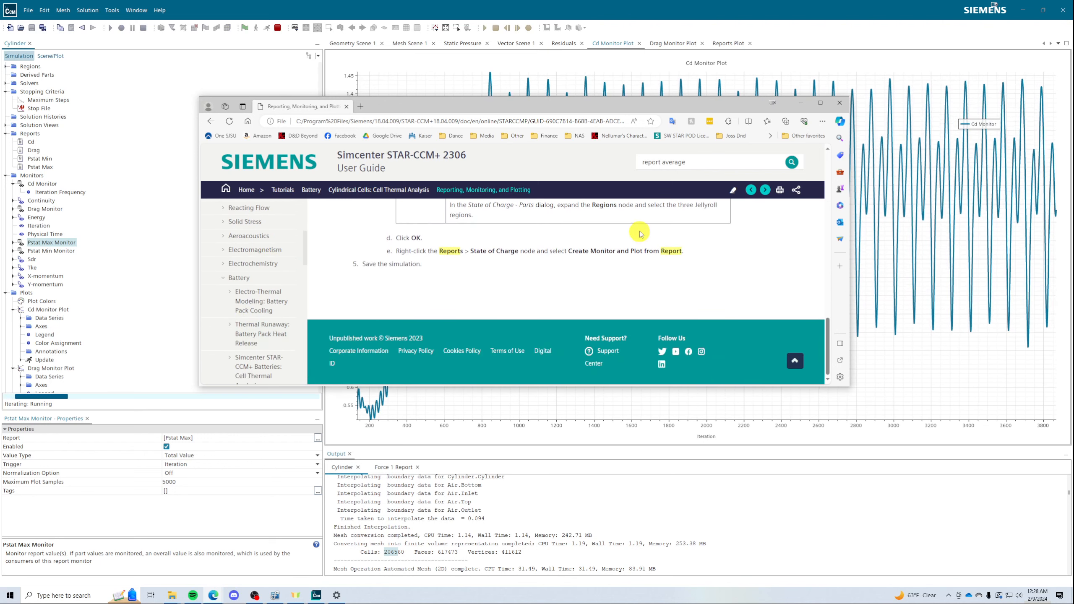
- Search the user guide for "report sliding" and read the Sampling Data Values Using Reports and Monitors topic
{"action": "left_click_drag", "start_coordinate": [718, 161], "coordinate": [637, 158]}
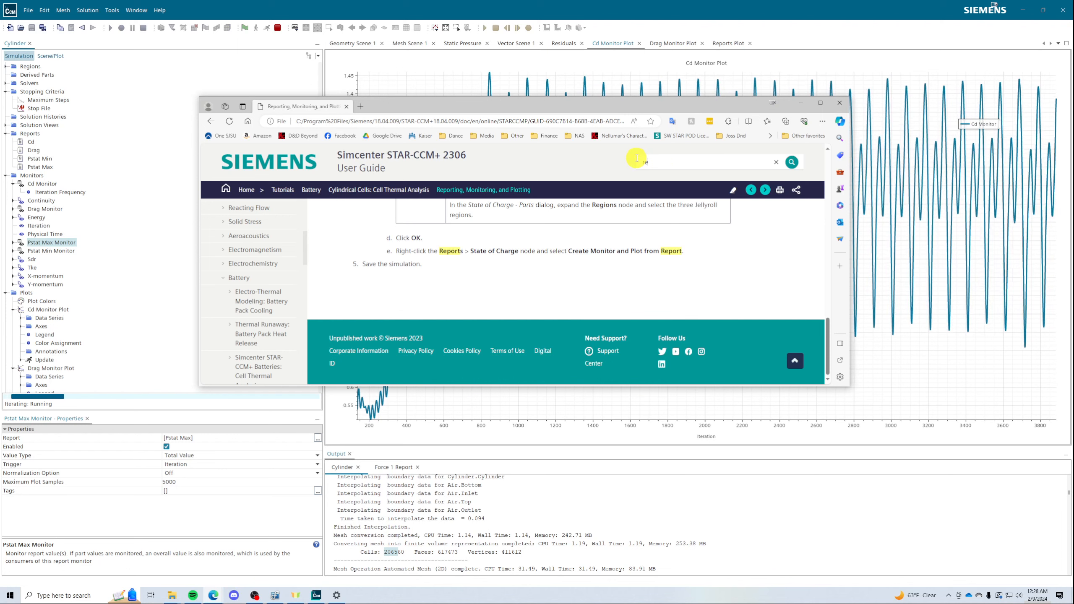
{"action": "type", "text": "report sl"}
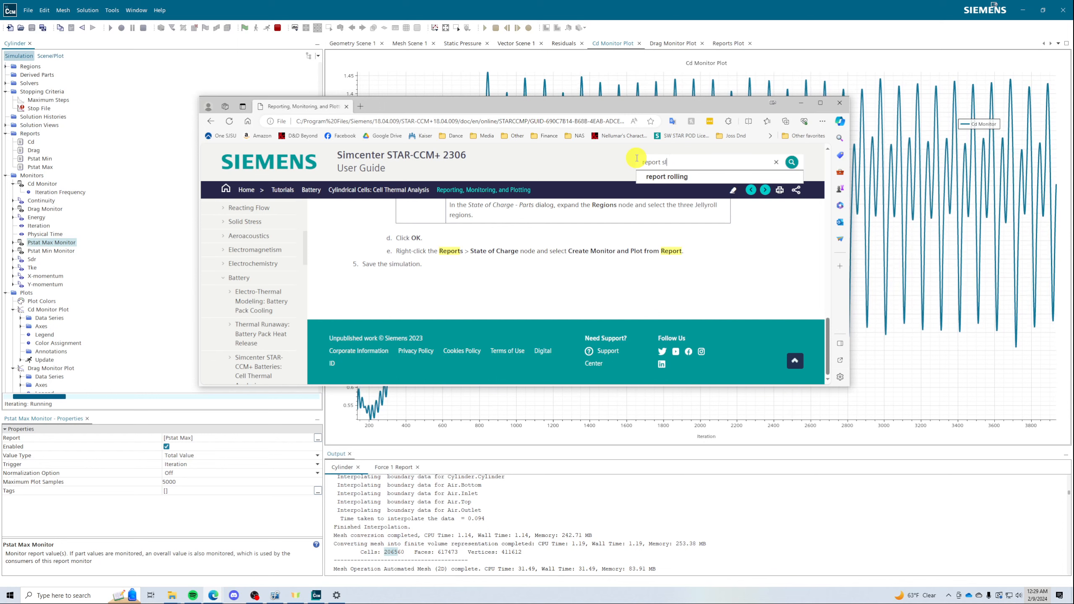
{"action": "type", "text": "iding"}
{"action": "key", "text": "Return"}
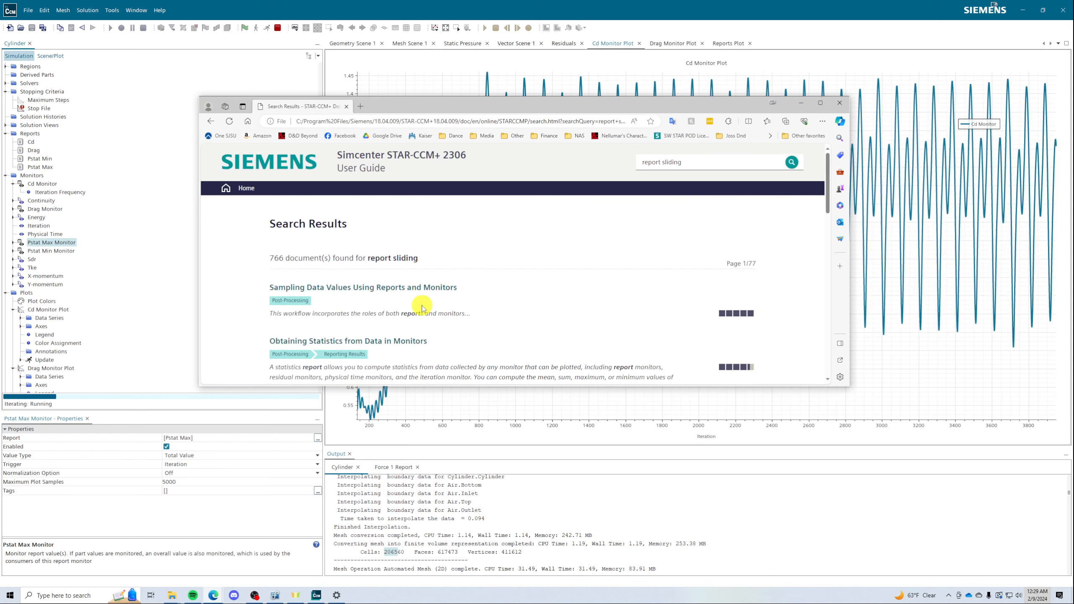
{"action": "left_click", "coordinate": [445, 294]}
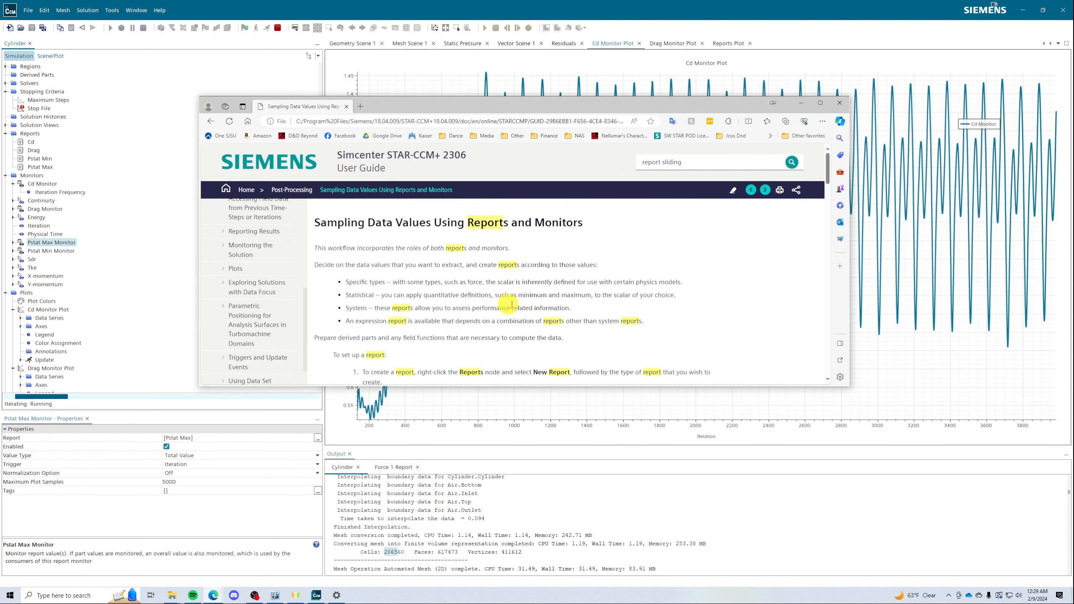
{"action": "scroll", "coordinate": [515, 305], "scroll_direction": "down", "scroll_amount": 6}
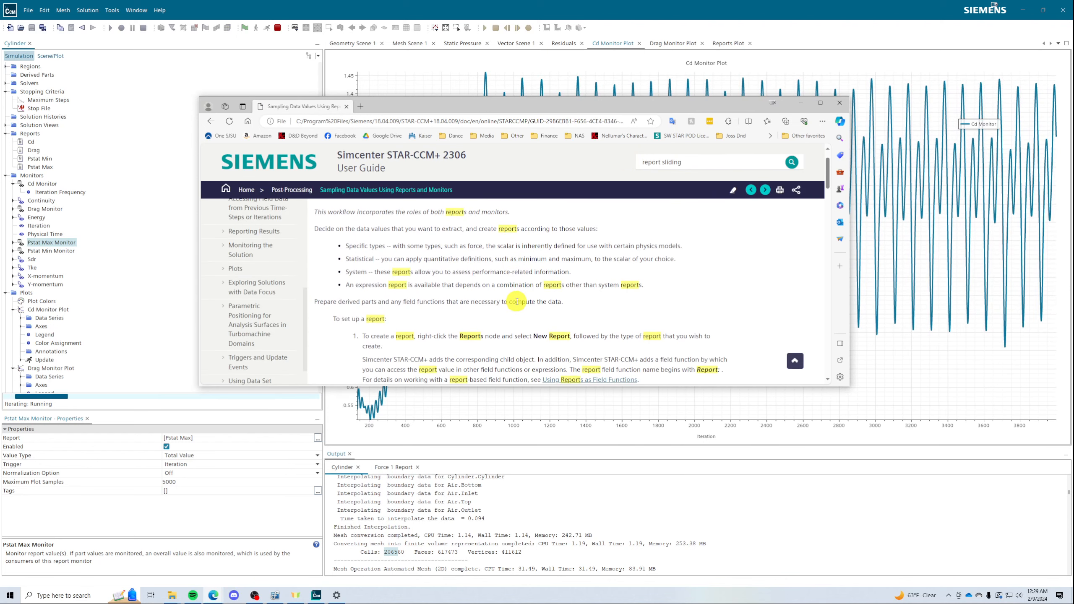
{"action": "scroll", "coordinate": [520, 299], "scroll_direction": "down", "scroll_amount": 2}
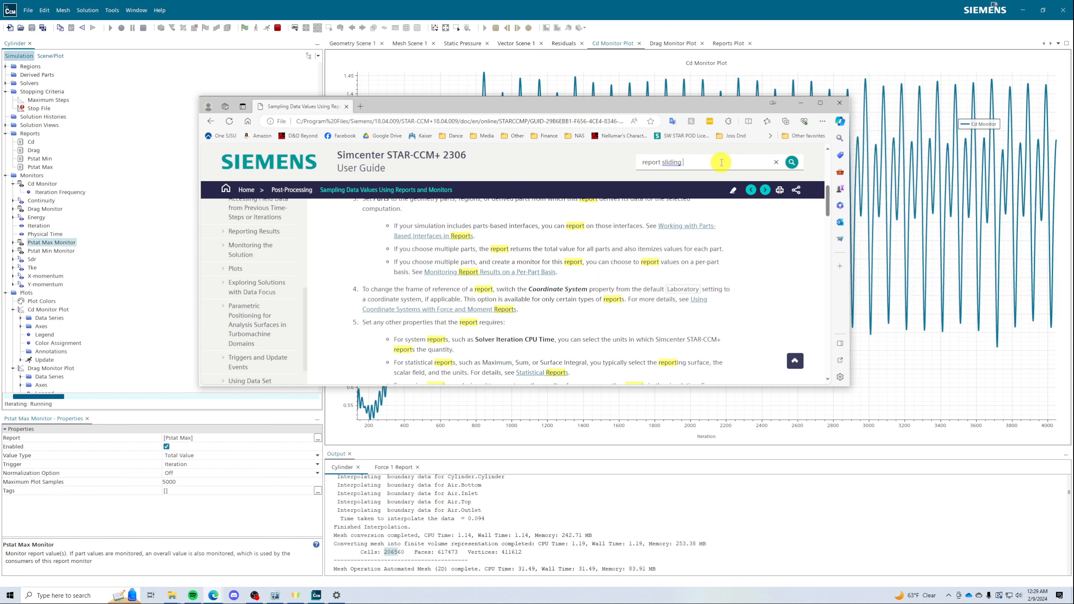
- Refine the user guide search to "report sliding window" and look over the results
{"action": "left_click", "coordinate": [719, 164]}
{"action": "type", "text": "w"}
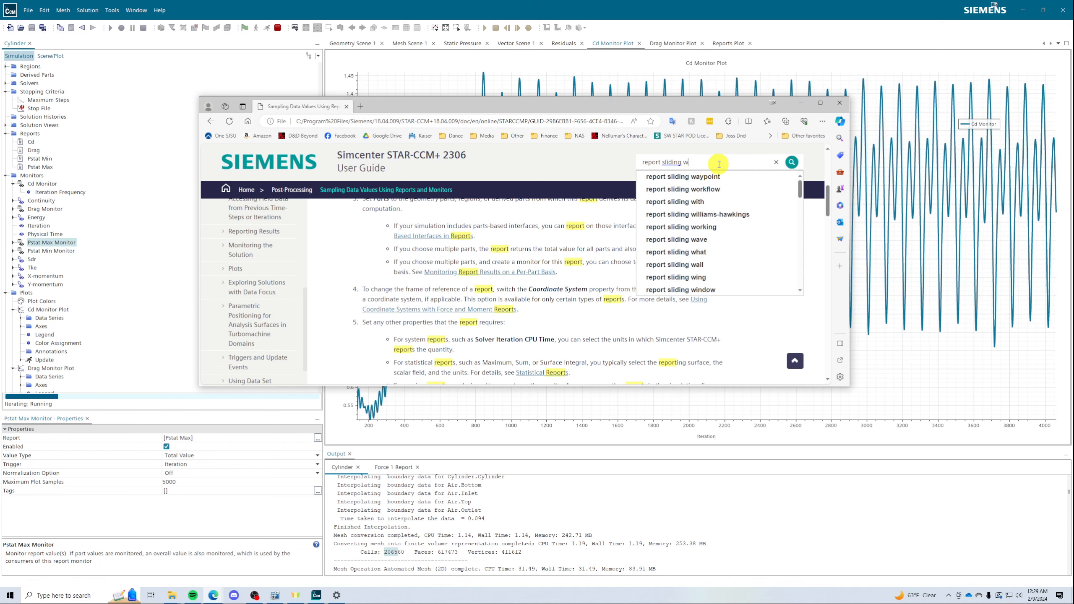
{"action": "type", "text": "indow"}
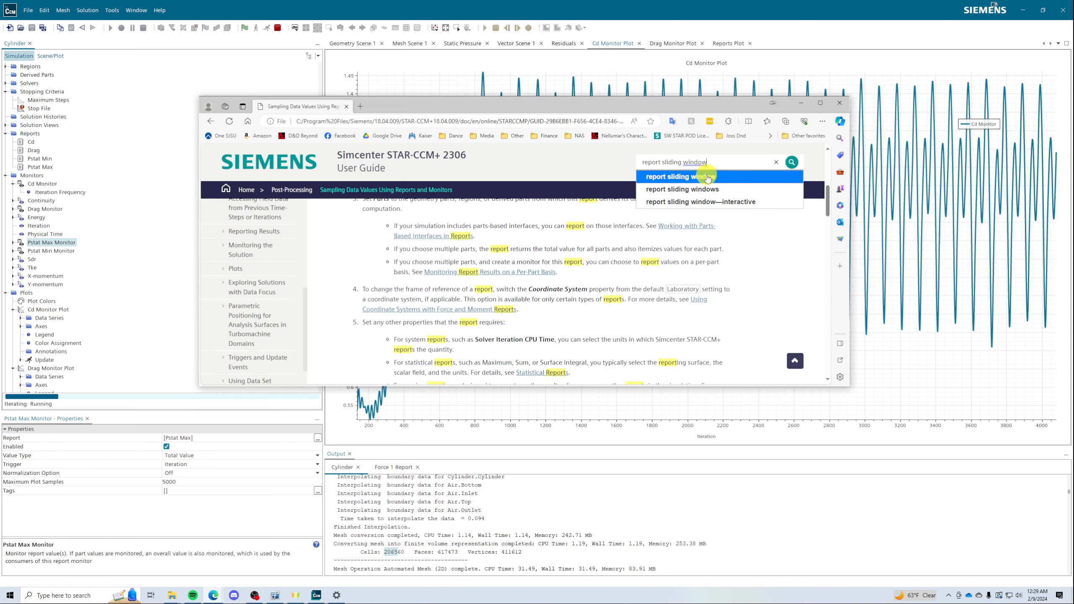
{"action": "left_click", "coordinate": [707, 178]}
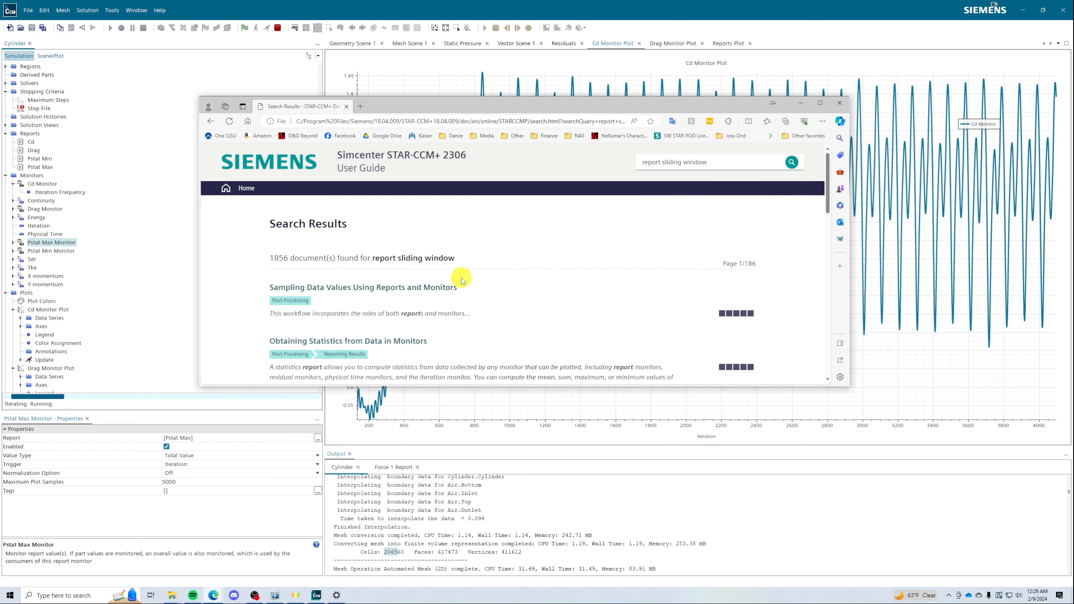
{"action": "scroll", "coordinate": [452, 293], "scroll_direction": "down", "scroll_amount": 3}
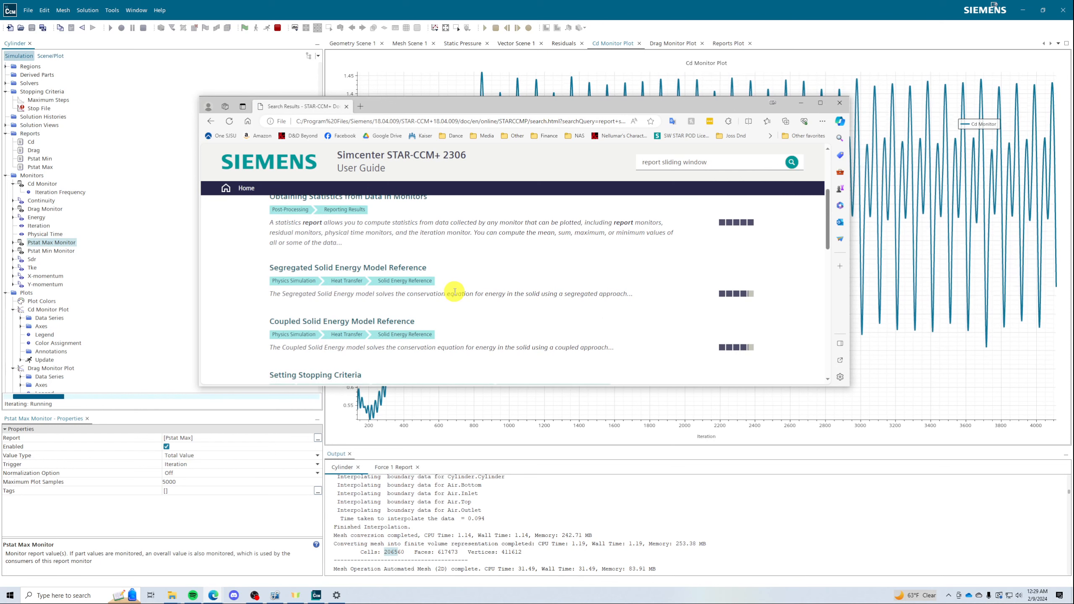
{"action": "scroll", "coordinate": [454, 292], "scroll_direction": "up", "scroll_amount": 3}
- Find "window" within the Sampling Data Values Using Reports and Monitors topic, and follow its link to read Using a Sliding Sample Window
{"action": "left_click", "coordinate": [365, 249]}
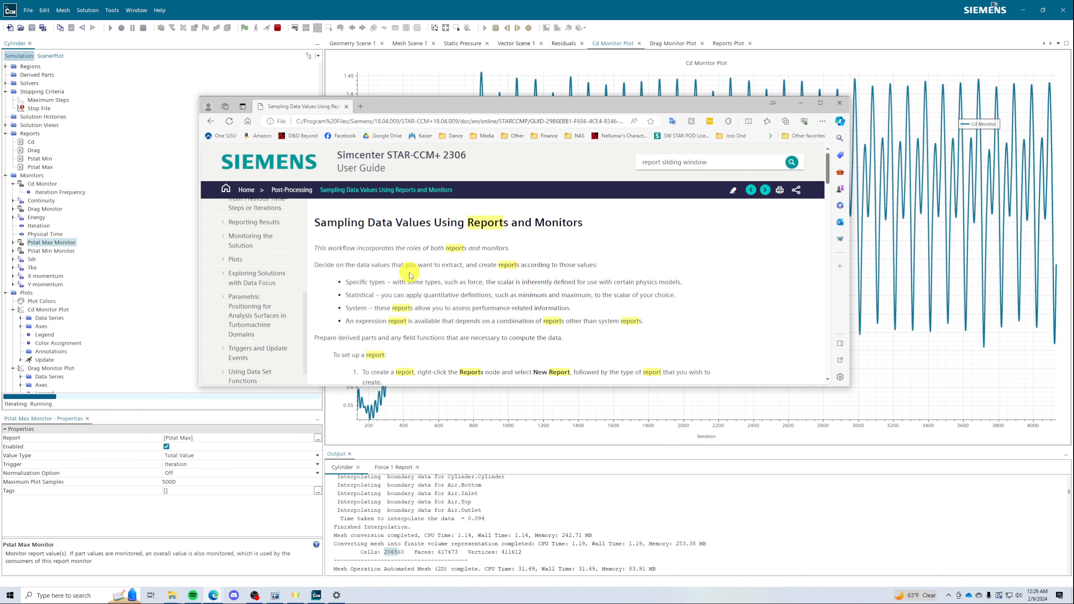
{"action": "key", "text": "ctrl+f"}
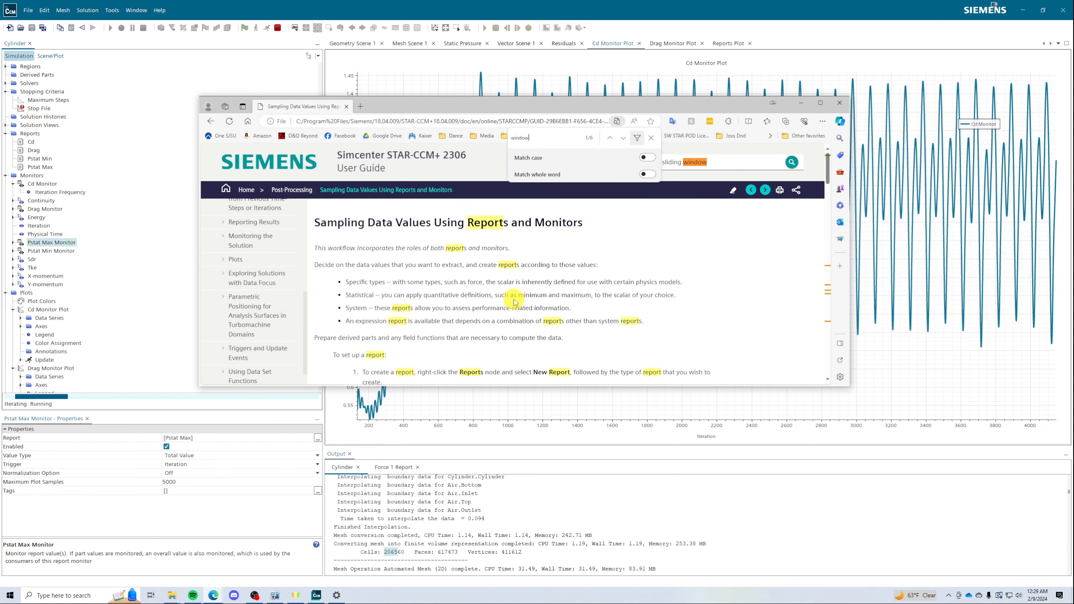
{"action": "left_click", "coordinate": [622, 139]}
{"action": "left_click", "coordinate": [464, 291]}
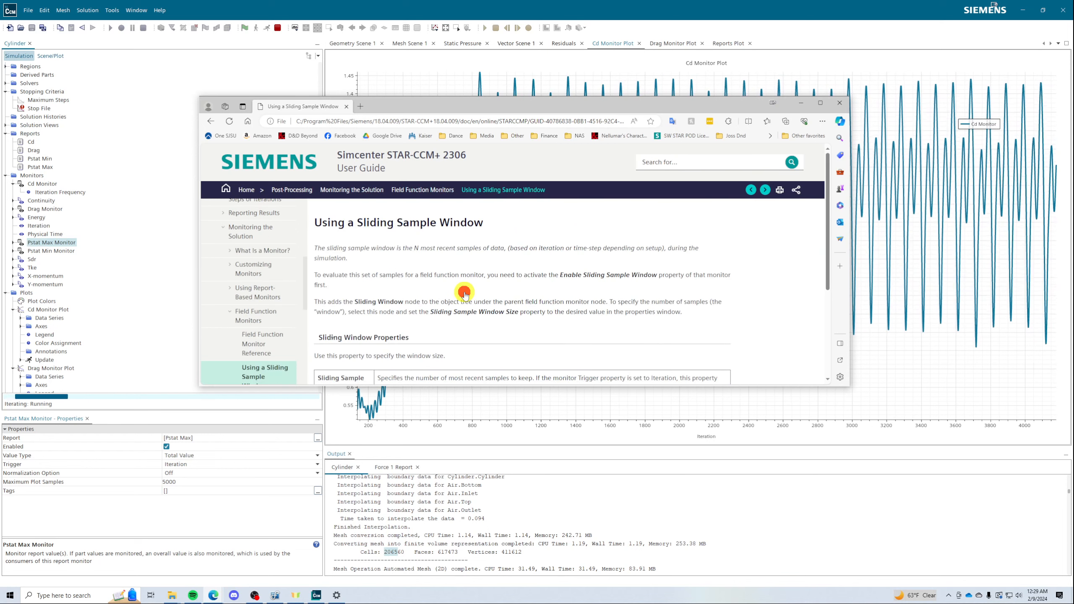
{"action": "scroll", "coordinate": [417, 295], "scroll_direction": "down", "scroll_amount": 3}
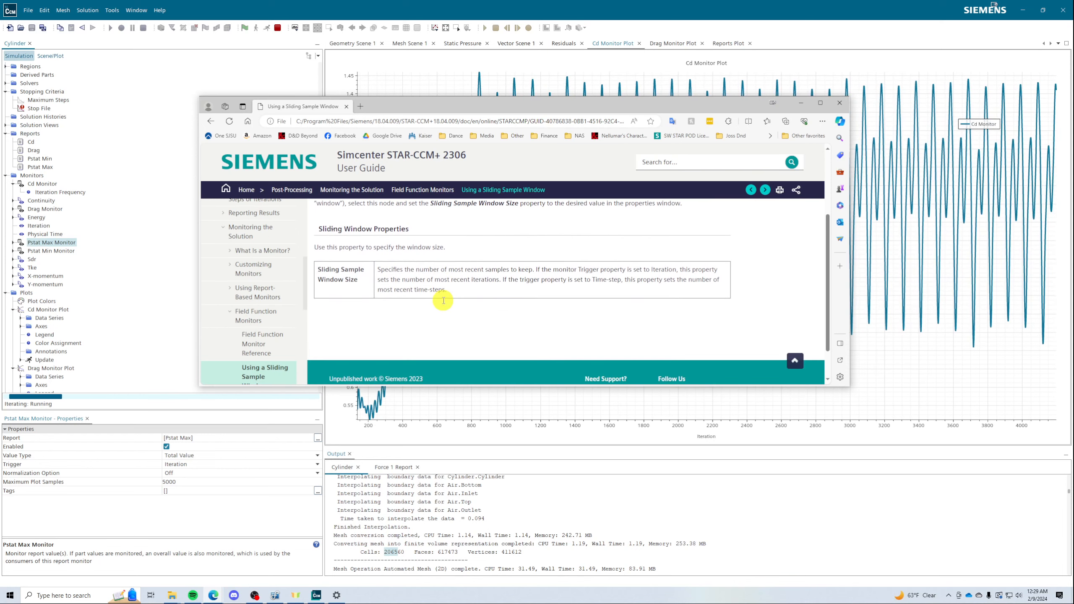
- Review the Using a Sliding Sample Window topic, including the Sliding Sample Window Size property, and put the user guide away
{"action": "scroll", "coordinate": [443, 300], "scroll_direction": "up", "scroll_amount": 3}
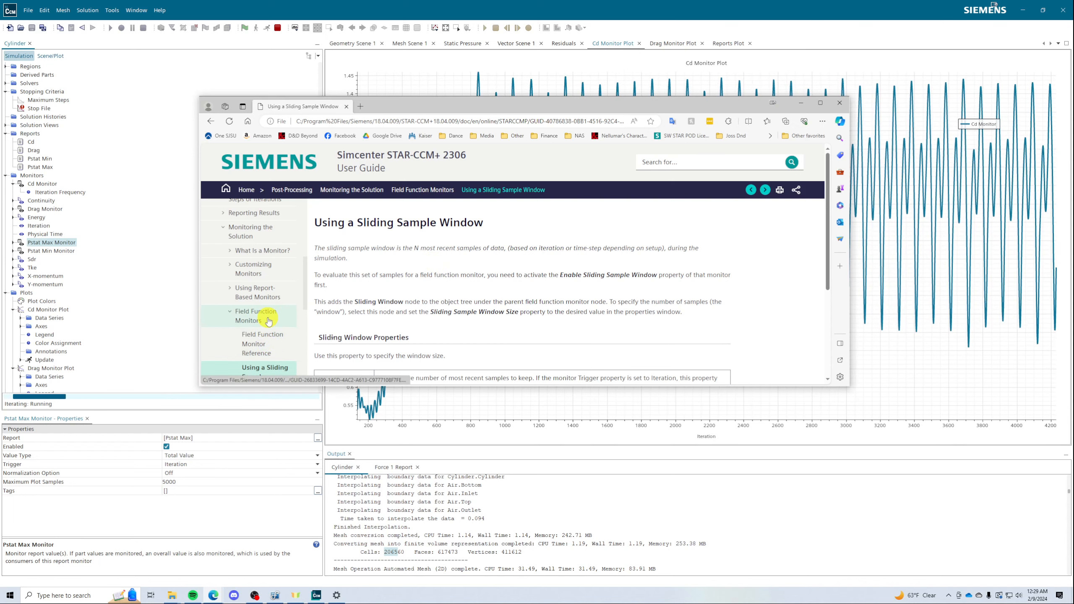
{"action": "scroll", "coordinate": [269, 322], "scroll_direction": "down", "scroll_amount": 1}
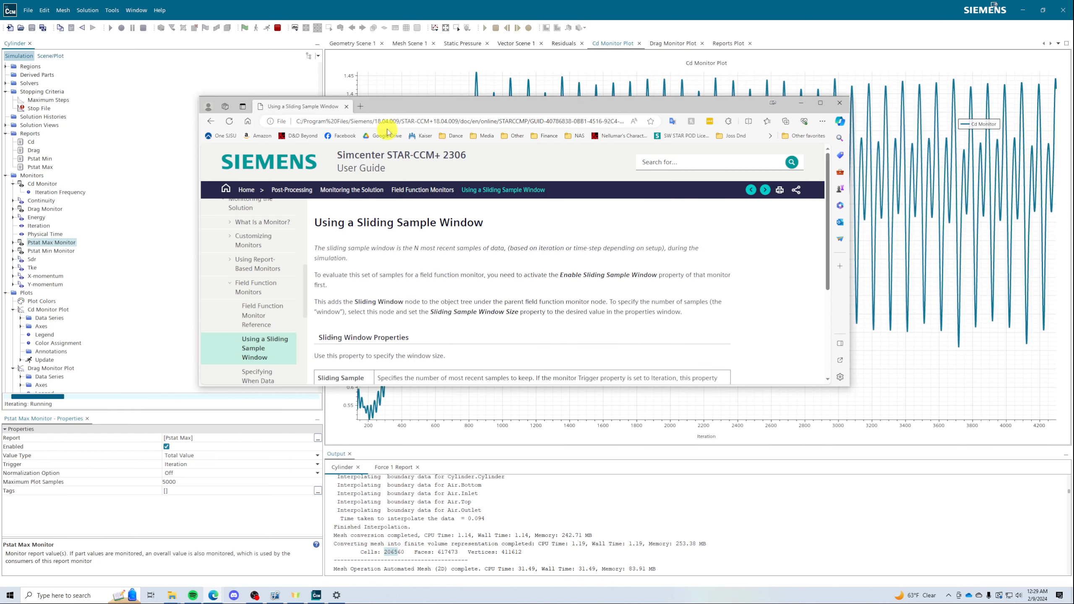
{"action": "left_click_drag", "start_coordinate": [385, 104], "coordinate": [390, 185]}
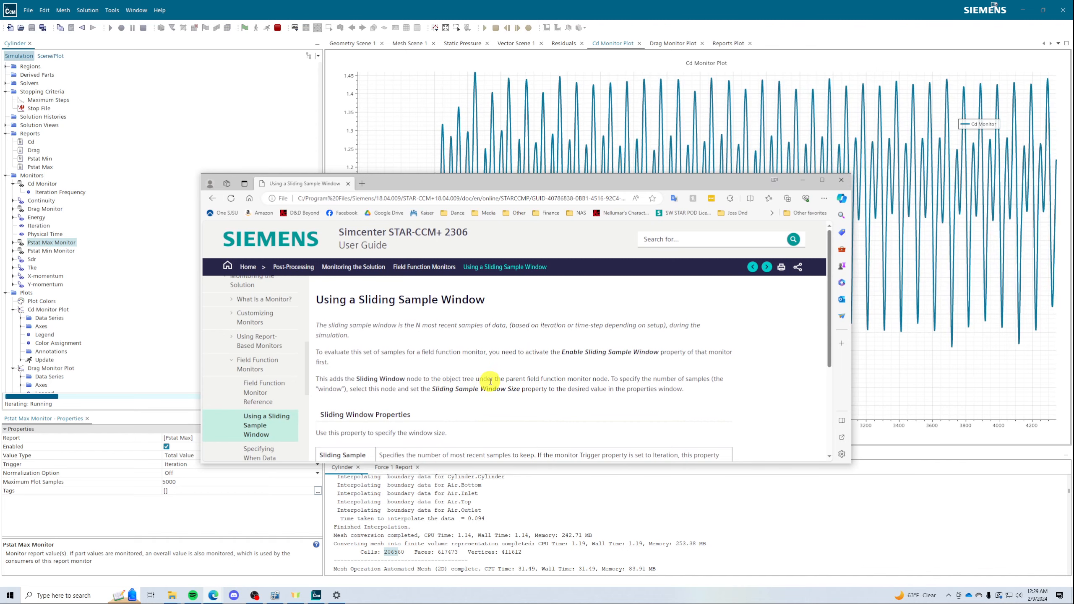
{"action": "scroll", "coordinate": [529, 376], "scroll_direction": "down", "scroll_amount": 5}
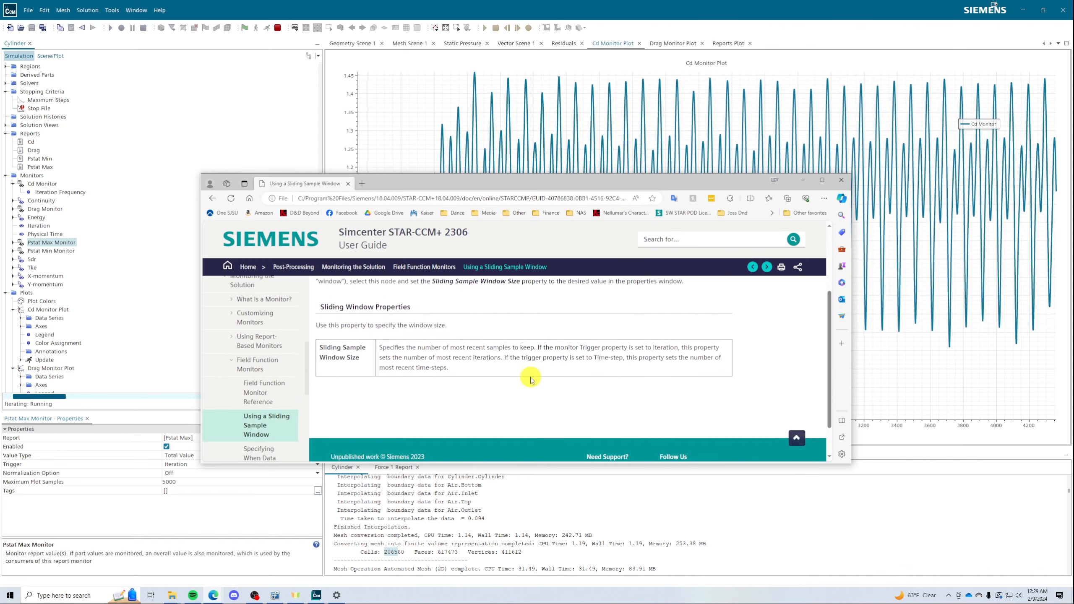
{"action": "left_click", "coordinate": [799, 181]}
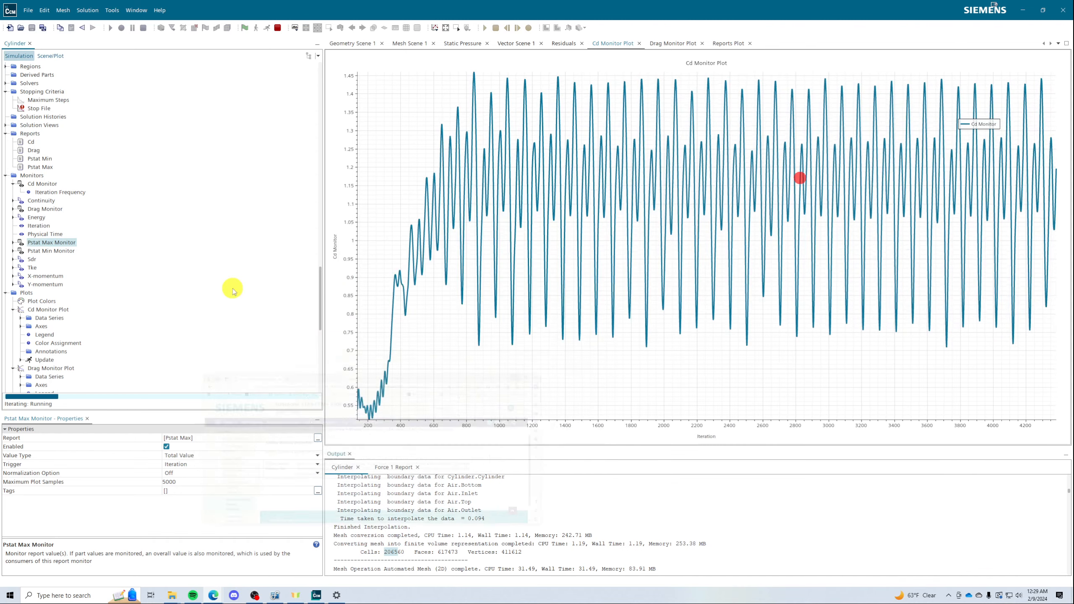
- Create a Field Min monitor of Static Pressure on the Cylinder.Cylinder part
{"action": "right_click", "coordinate": [23, 178]}
{"action": "mouse_move", "coordinate": [64, 180]}
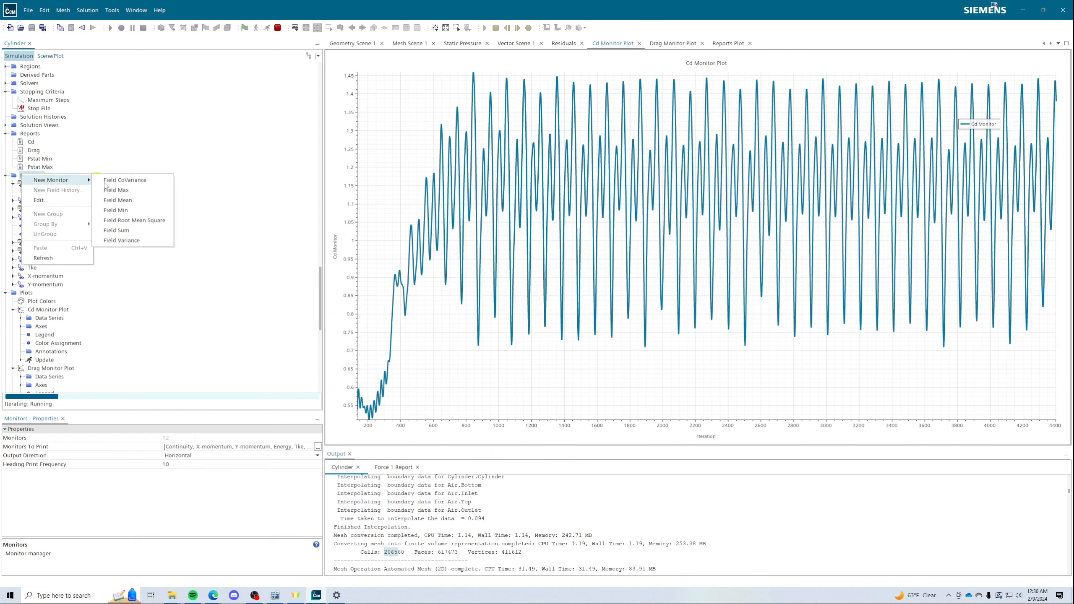
{"action": "left_click", "coordinate": [130, 210]}
{"action": "left_click", "coordinate": [167, 447]}
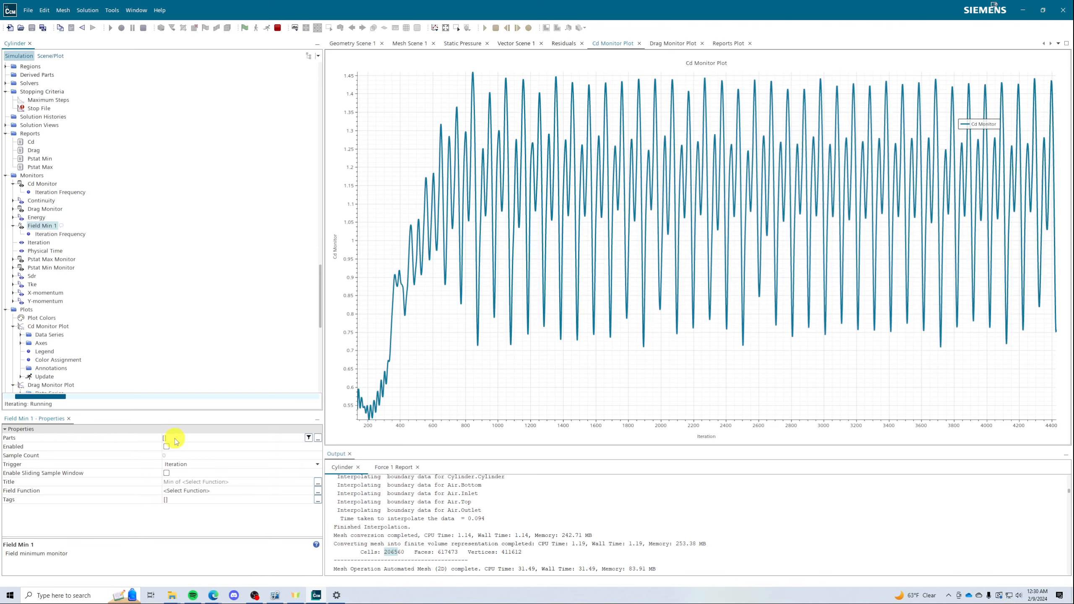
{"action": "left_click", "coordinate": [174, 439]}
{"action": "left_click", "coordinate": [208, 489]}
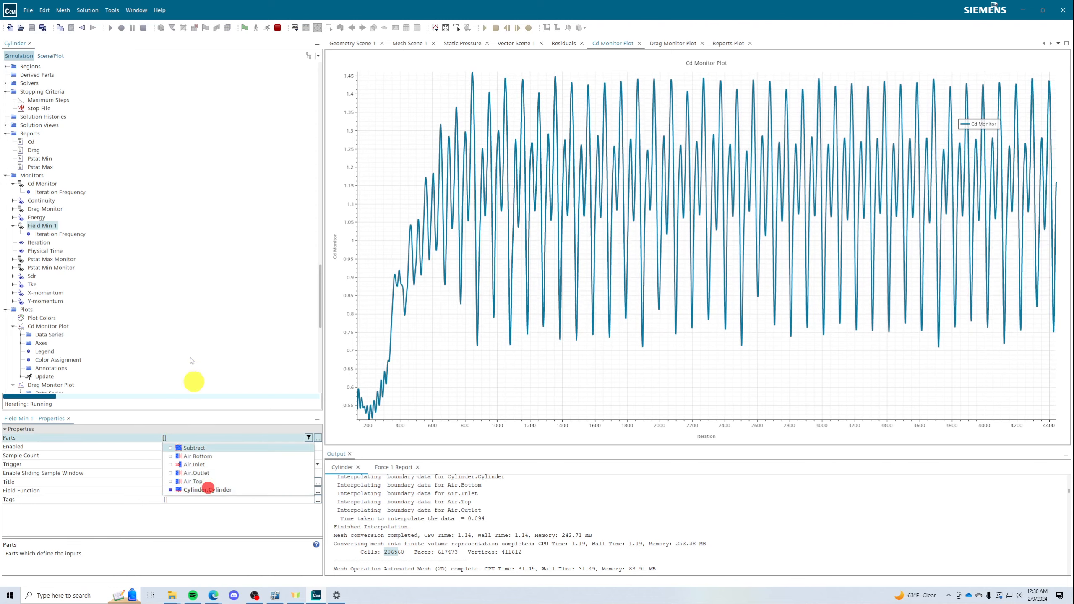
{"action": "left_click", "coordinate": [190, 356]}
{"action": "left_click", "coordinate": [197, 490]}
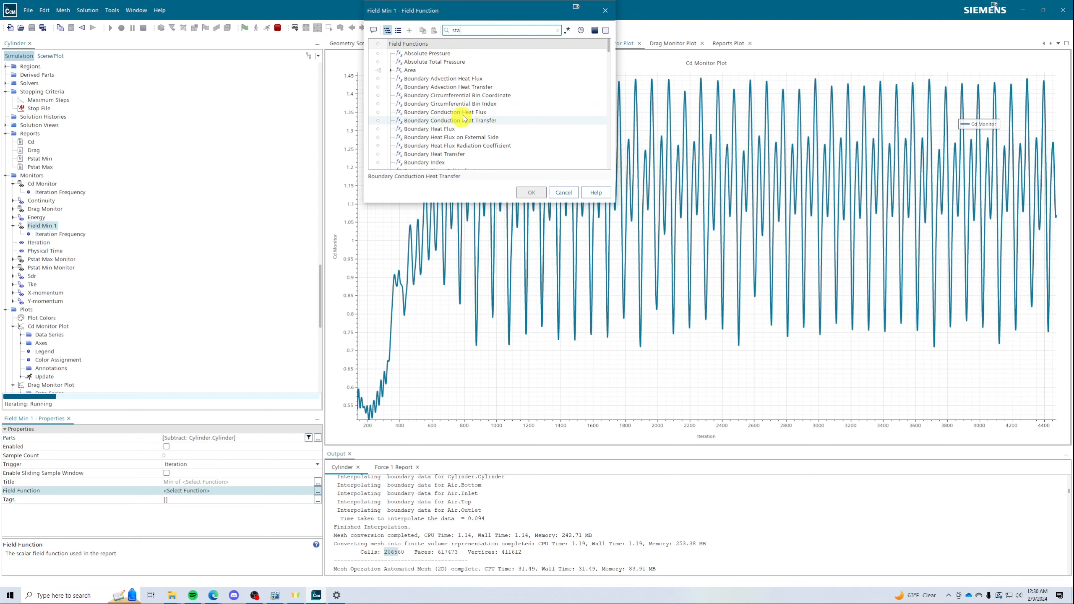
{"action": "left_click", "coordinate": [422, 62]}
{"action": "left_click", "coordinate": [527, 193]}
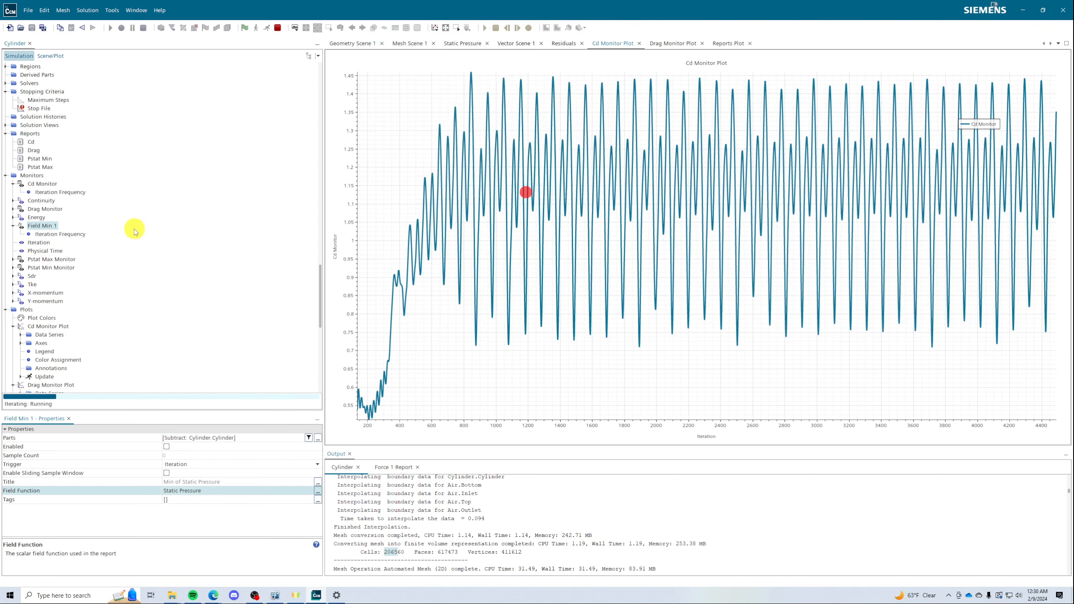
- Enable the sliding sample window for the Field Min 1 monitor and set its window size to 10
{"action": "left_click", "coordinate": [42, 234]}
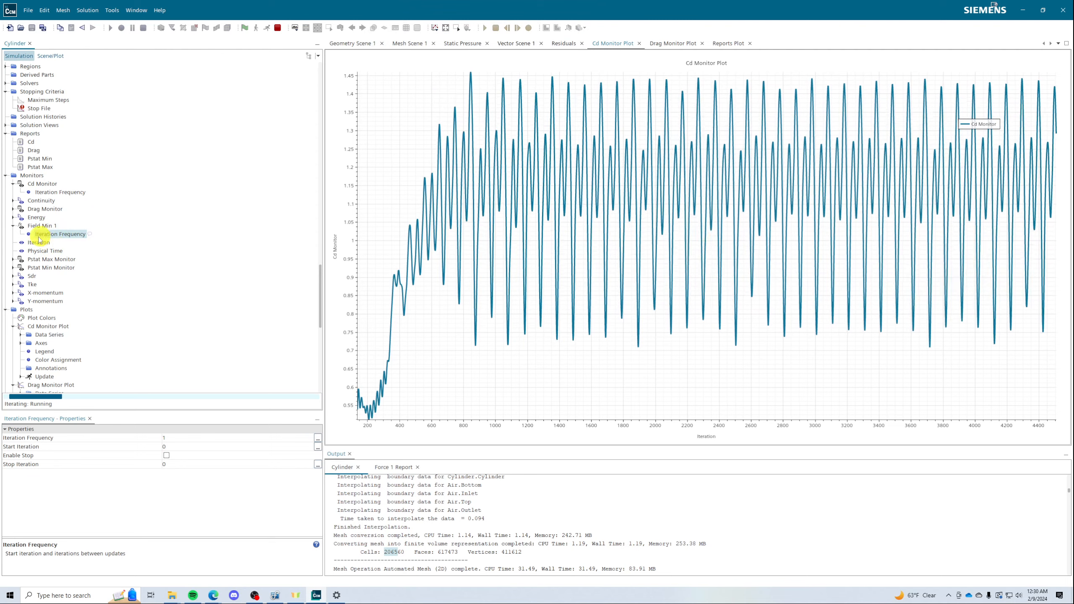
{"action": "left_click", "coordinate": [39, 242]}
{"action": "left_click", "coordinate": [34, 226]}
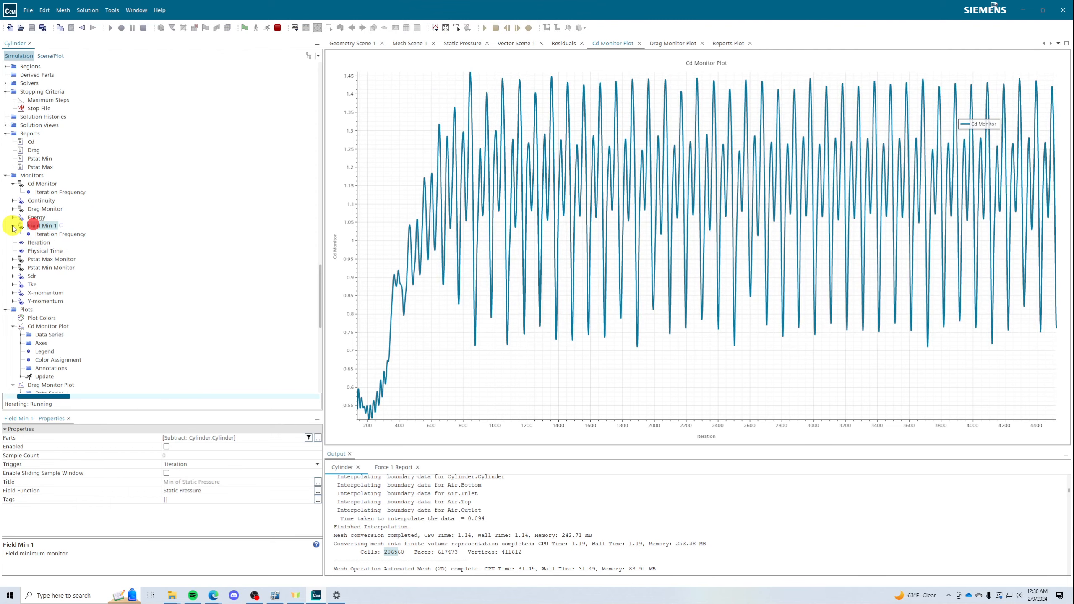
{"action": "left_click", "coordinate": [169, 473]}
{"action": "left_click", "coordinate": [46, 242]}
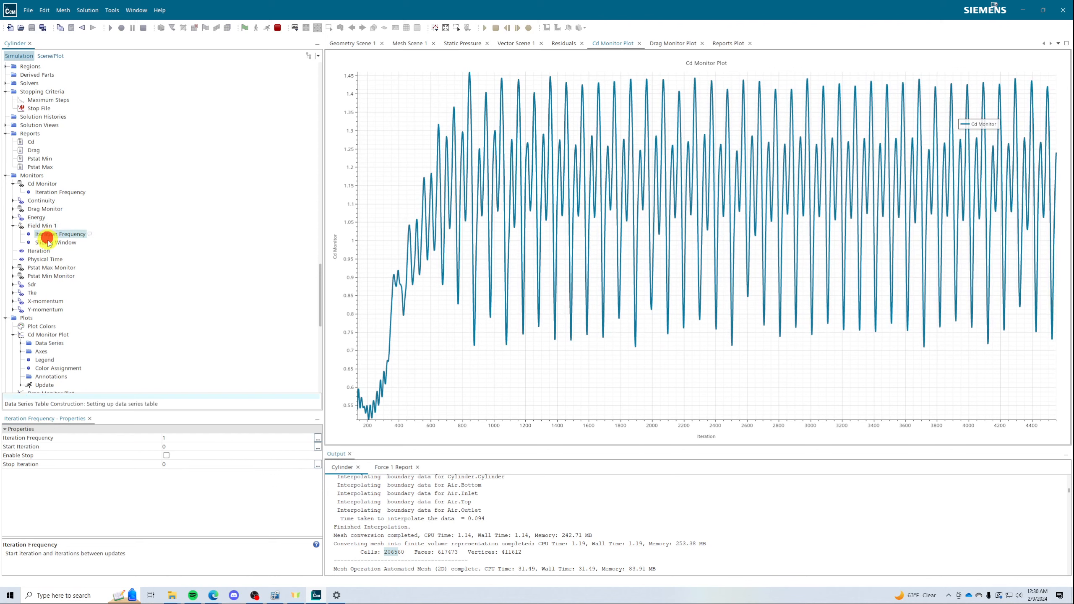
{"action": "left_click", "coordinate": [169, 438]}
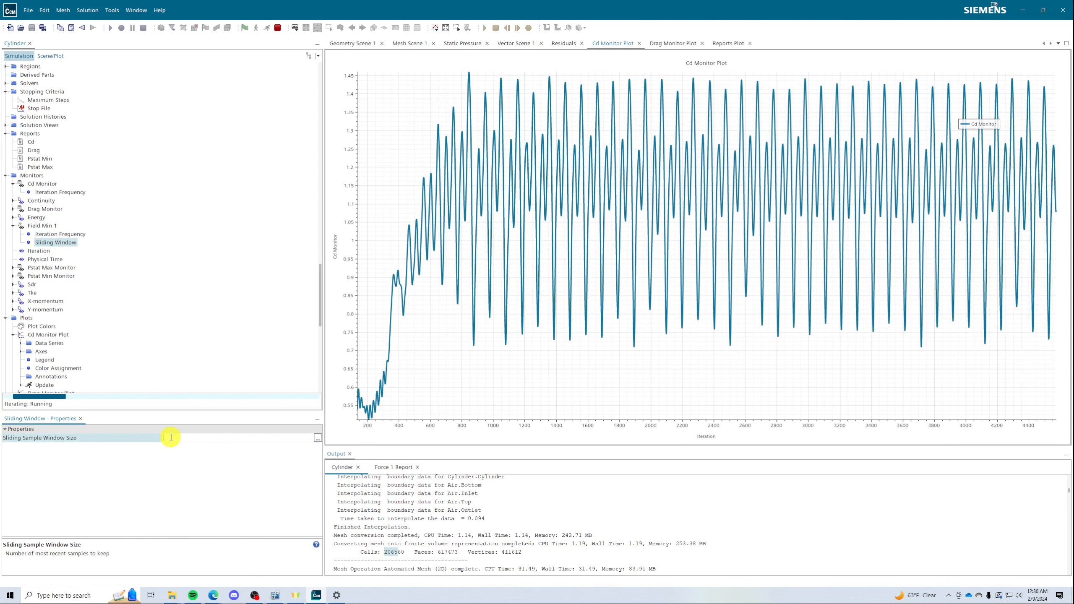
{"action": "type", "text": "10"}
{"action": "key", "text": "Return"}
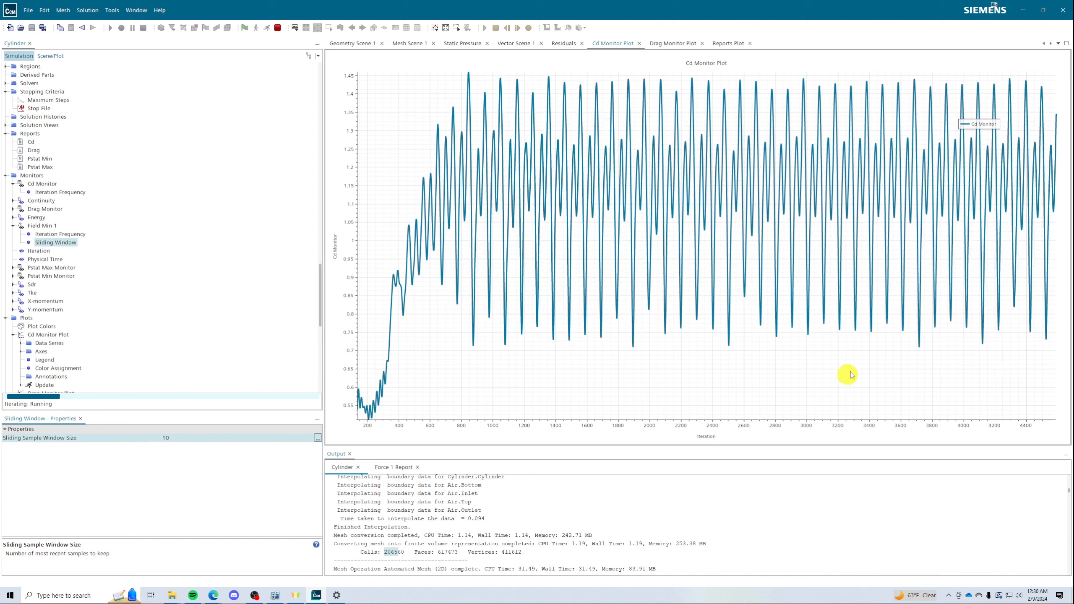
- Set the sliding sample window size of the Field Min 1 monitor to 100
{"action": "mouse_move", "coordinate": [858, 326]}
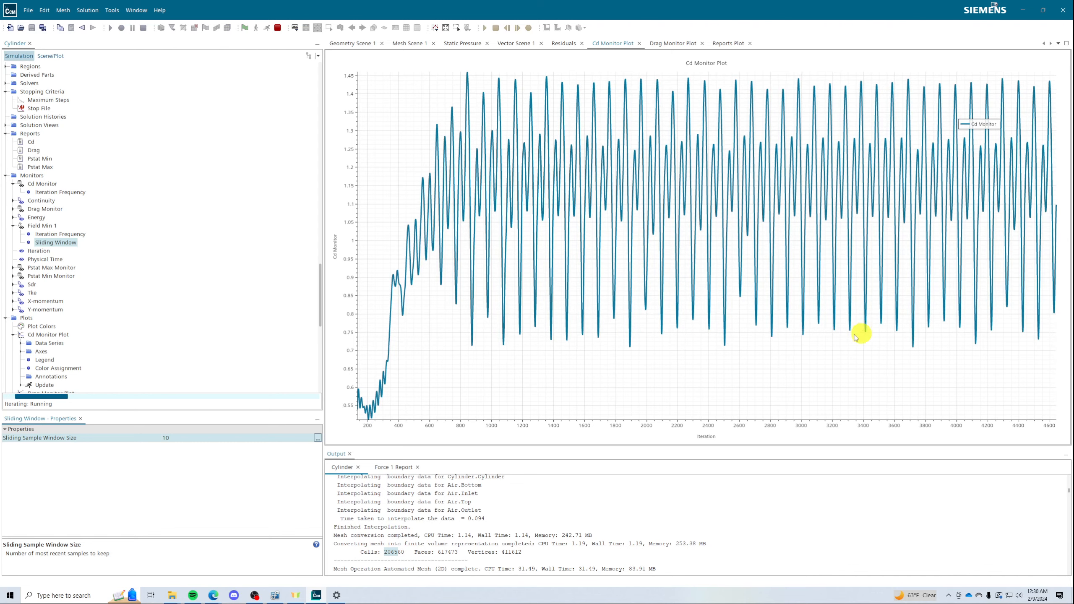
{"action": "left_click", "coordinate": [179, 438]}
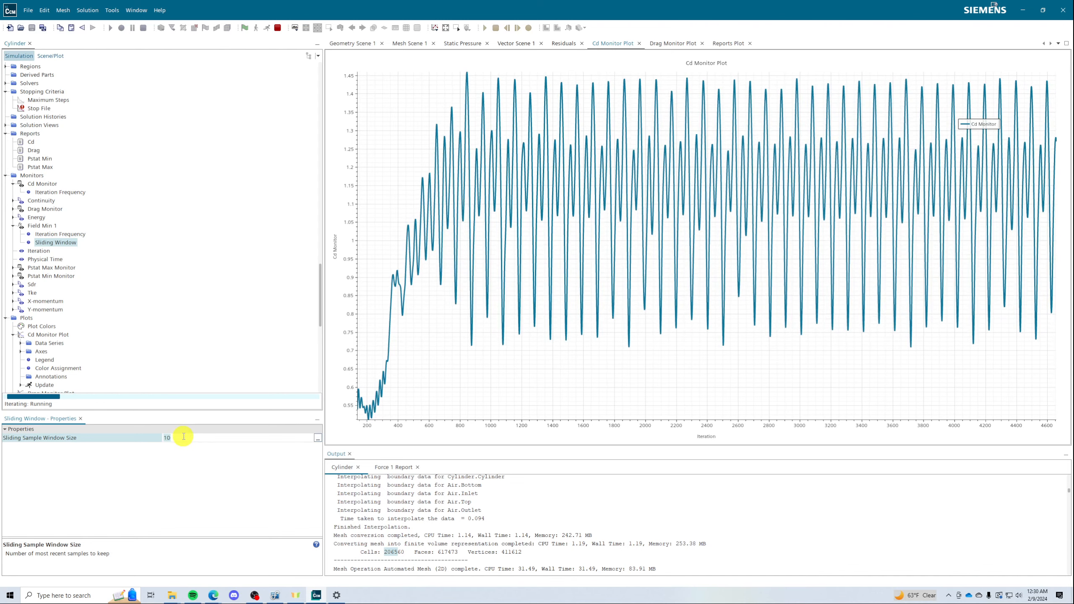
{"action": "key", "text": "Return"}
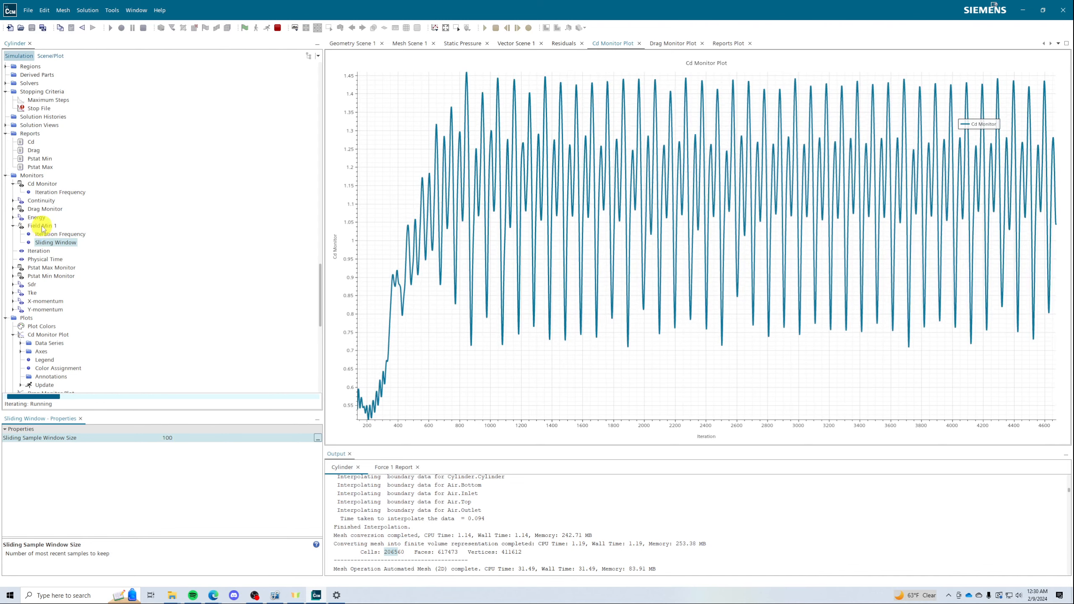
{"action": "left_click", "coordinate": [43, 227]}
- Create a Field Max monitor of Static Pressure on the Cylinder.Cylinder part
{"action": "left_click", "coordinate": [33, 176]}
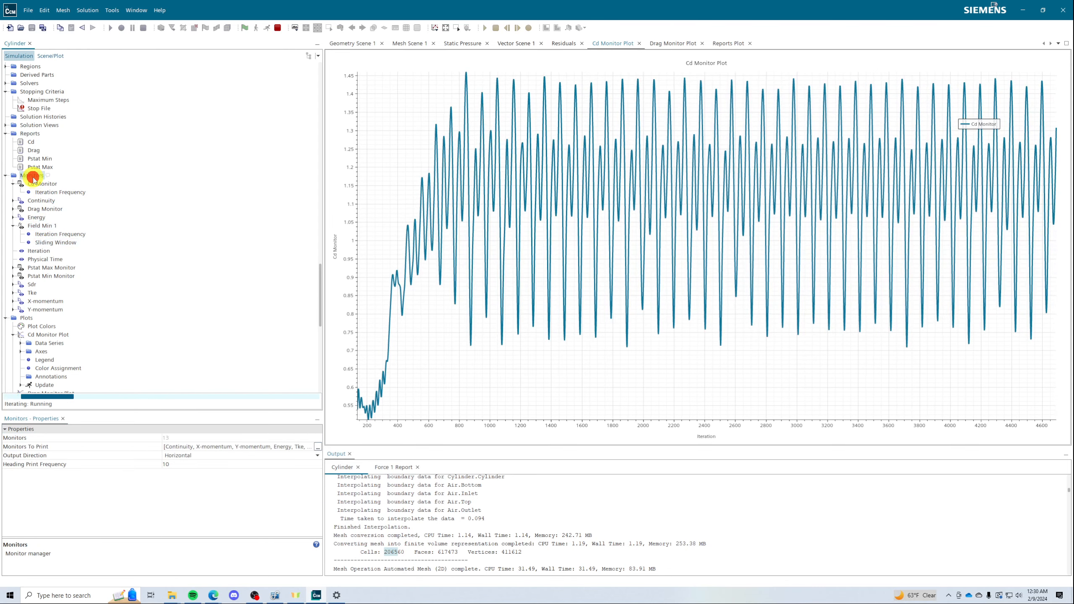
{"action": "right_click", "coordinate": [32, 176]}
{"action": "mouse_move", "coordinate": [68, 183]}
{"action": "left_click", "coordinate": [127, 195]}
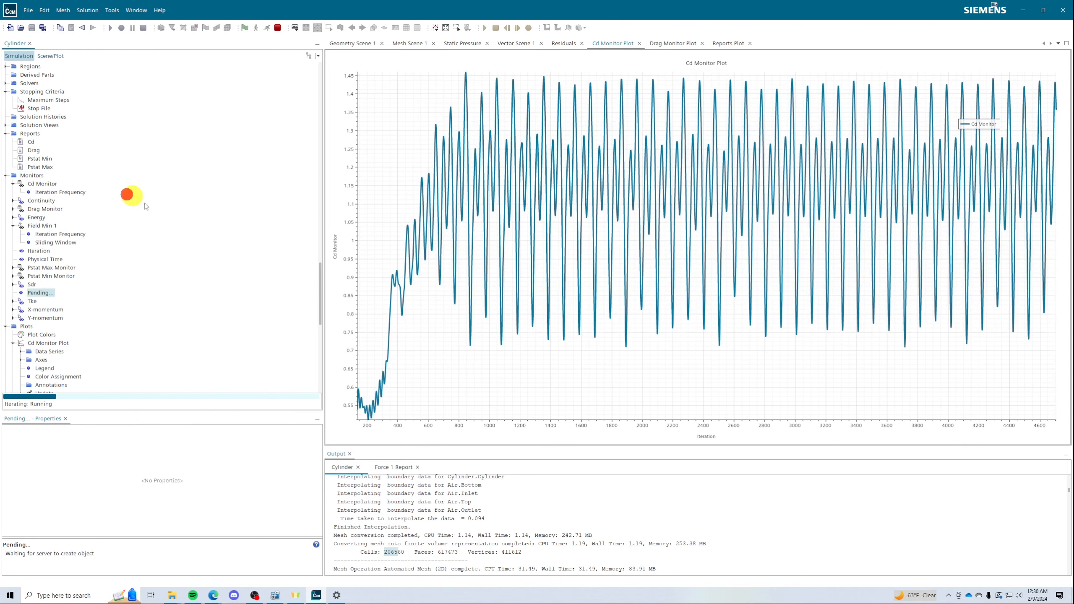
{"action": "left_click", "coordinate": [172, 493]}
{"action": "type", "text": "s"}
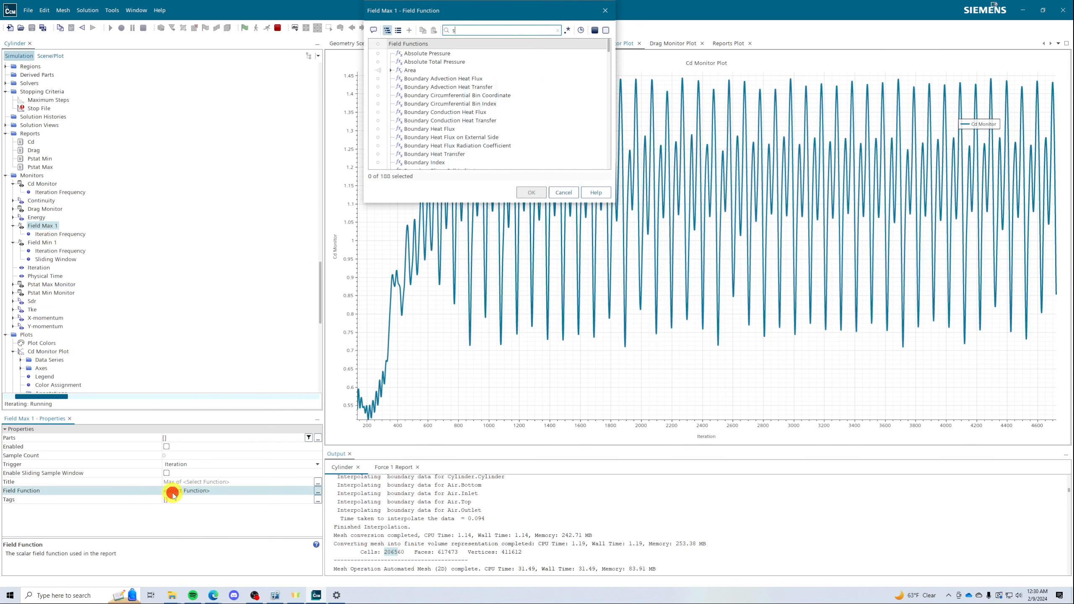
{"action": "type", "text": "tat"}
{"action": "left_click", "coordinate": [427, 70]}
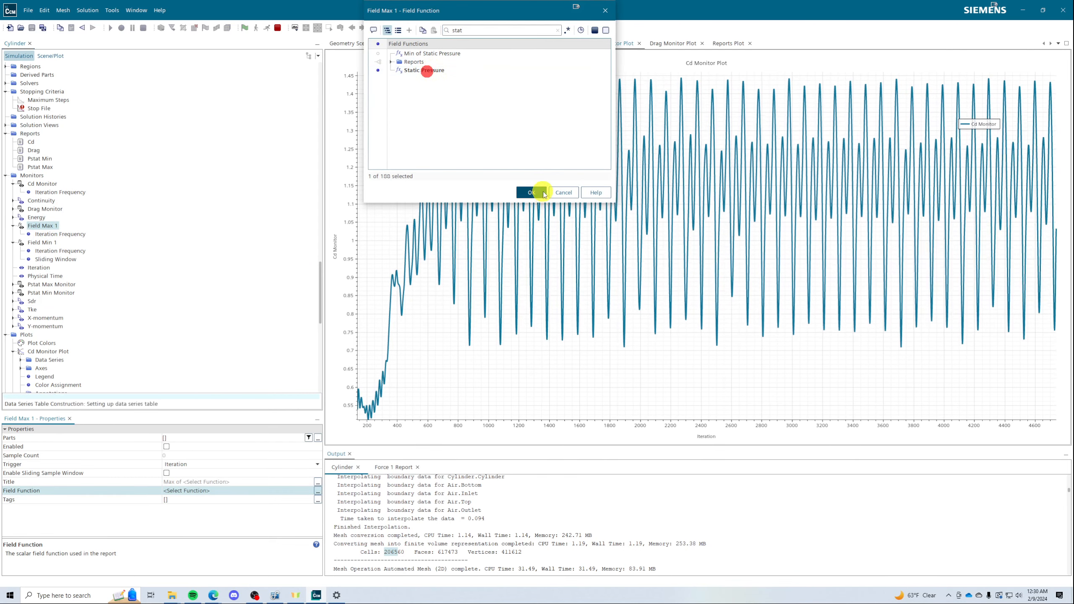
{"action": "left_click", "coordinate": [532, 192]}
{"action": "left_click", "coordinate": [165, 438]}
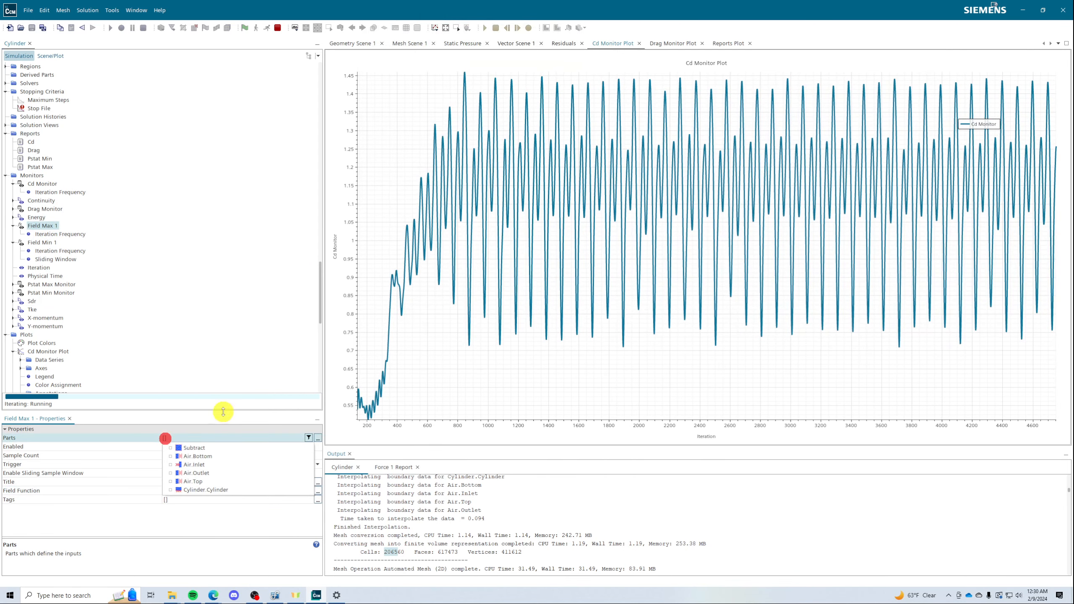
{"action": "left_click", "coordinate": [187, 490]}
{"action": "left_click", "coordinate": [221, 324]}
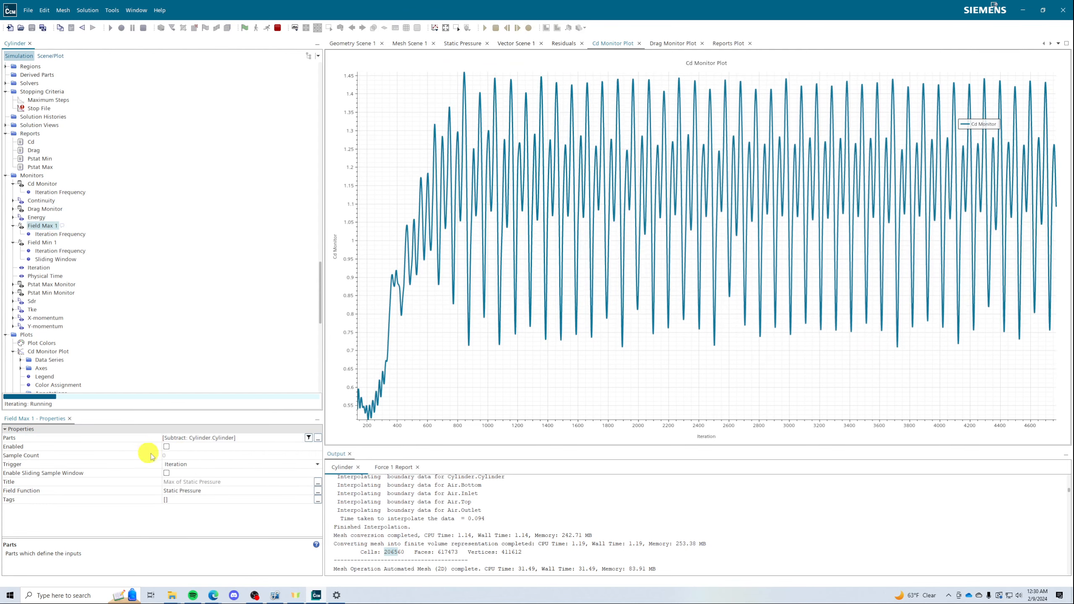
- Enable the sliding sample window for the Field Max 1 monitor and set its window size to 100
{"action": "left_click", "coordinate": [166, 472]}
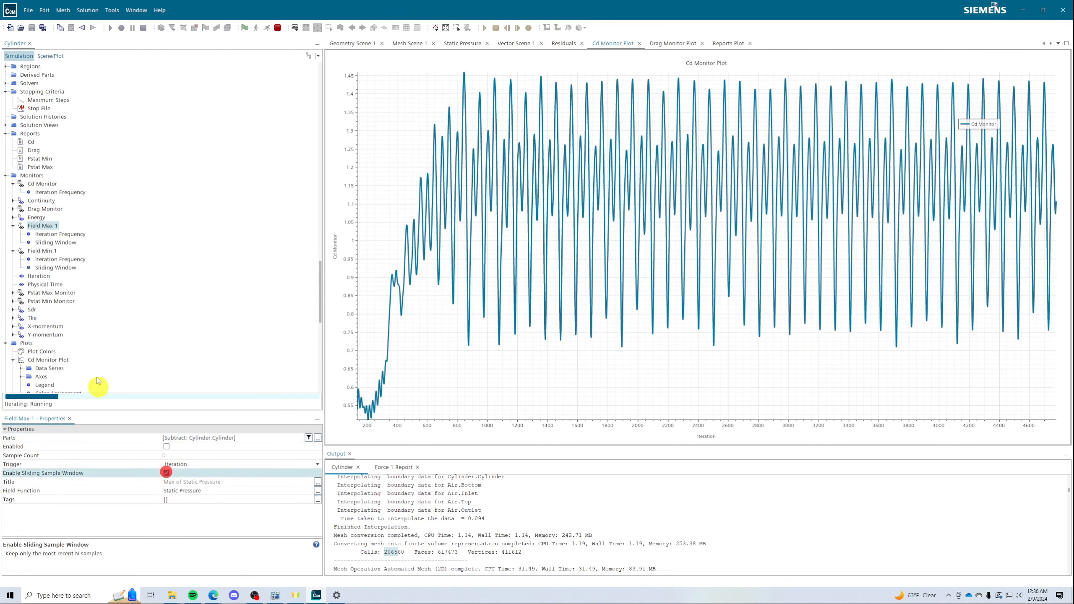
{"action": "left_click", "coordinate": [55, 245]}
{"action": "left_click", "coordinate": [171, 440]}
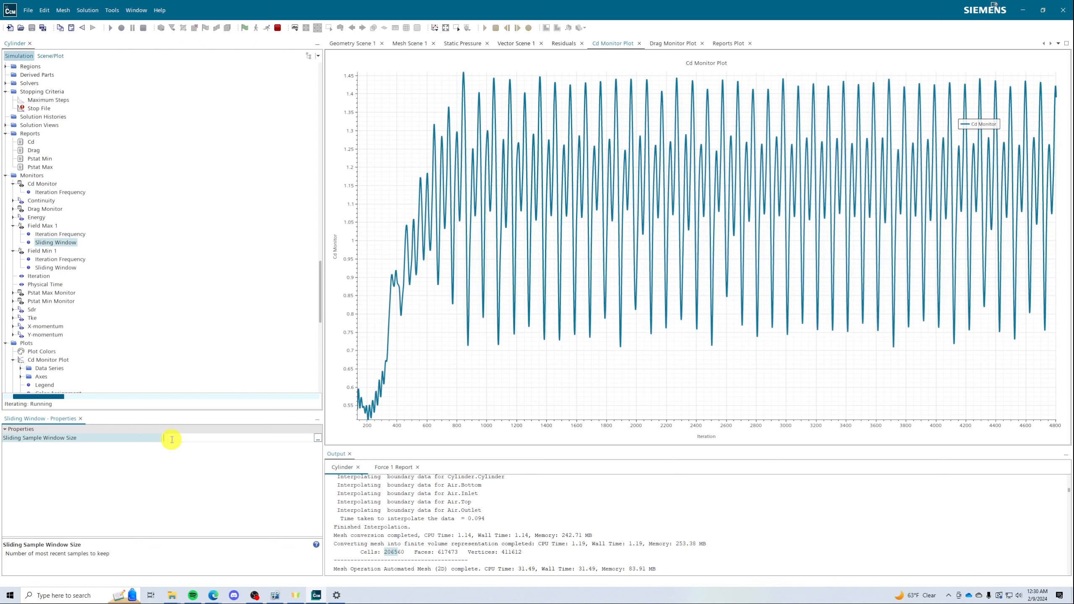
{"action": "key", "text": "Return"}
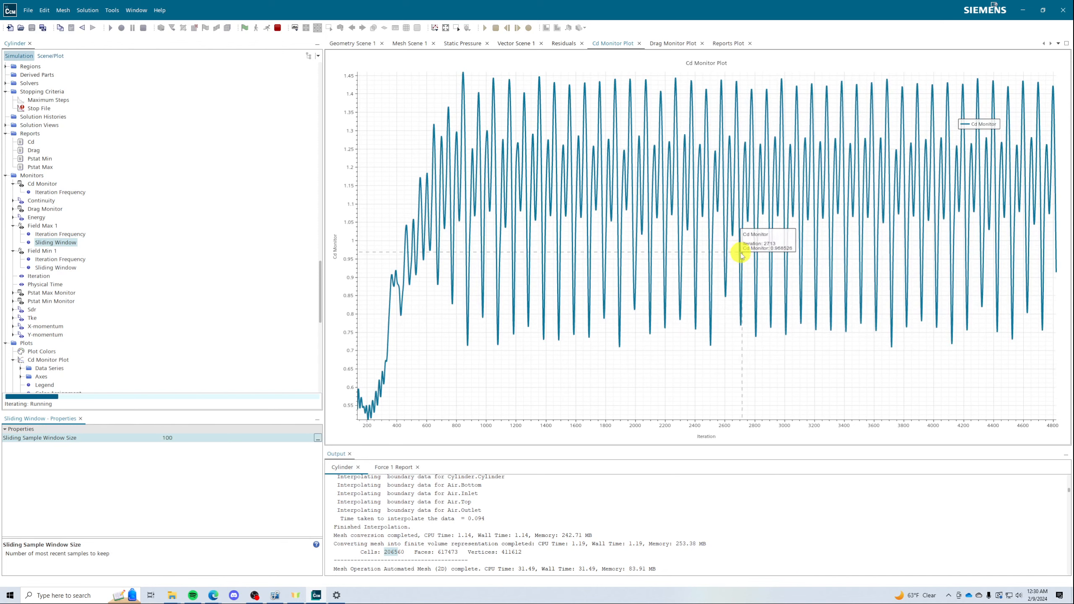
{"action": "left_click", "coordinate": [41, 227]}
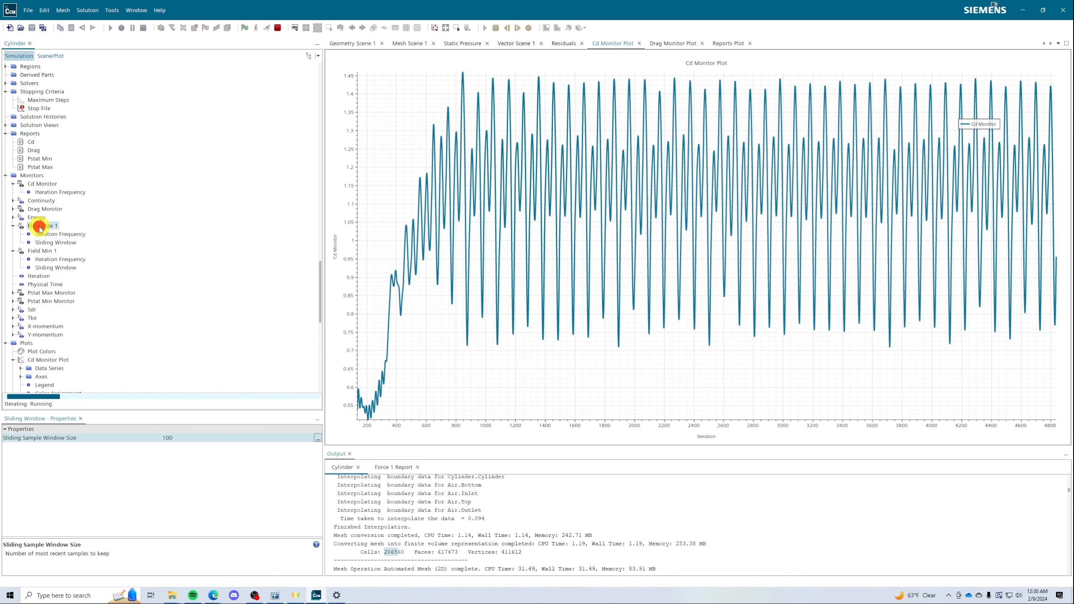
{"action": "left_click", "coordinate": [38, 251], "text": "ctrl"}
{"action": "right_click", "coordinate": [37, 251]}
{"action": "left_click", "coordinate": [233, 250]}
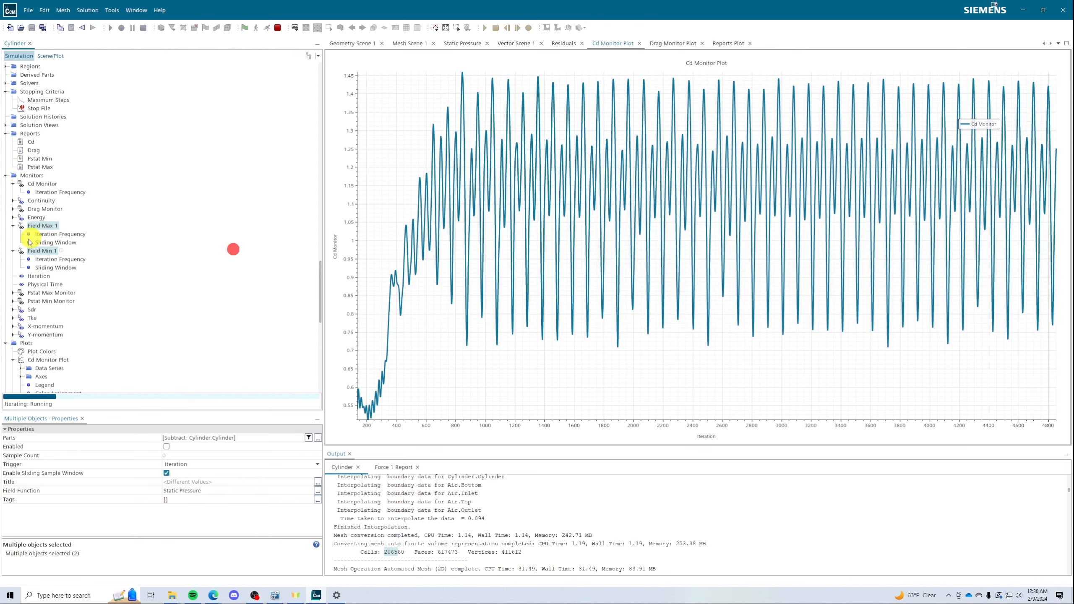
{"action": "left_click", "coordinate": [21, 251]}
{"action": "left_click", "coordinate": [13, 251]}
{"action": "right_click", "coordinate": [35, 252]}
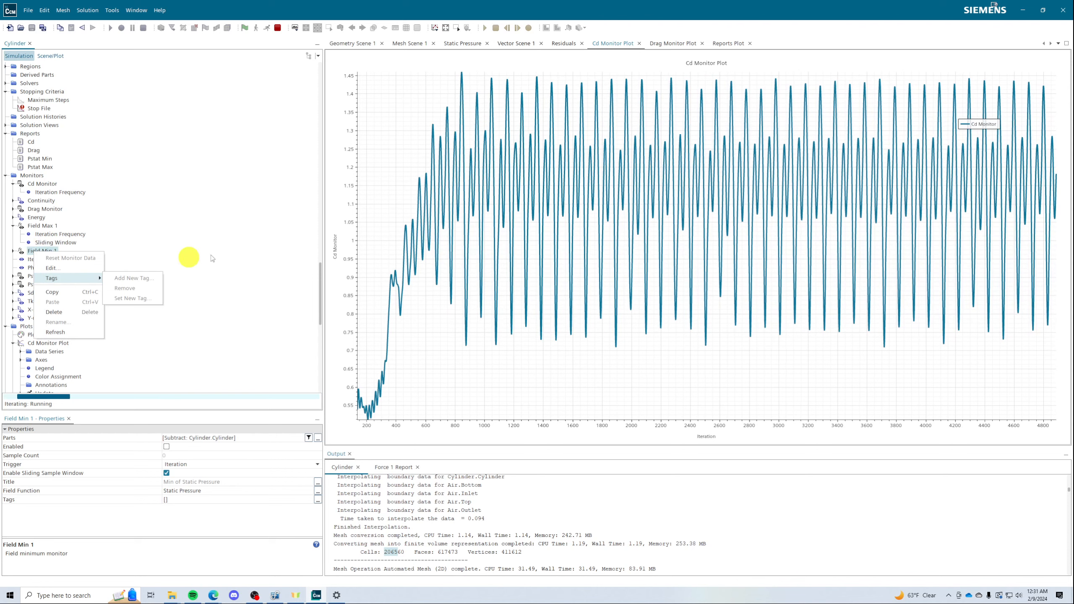
{"action": "left_click", "coordinate": [230, 254]}
- Stop the running simulation
{"action": "left_click", "coordinate": [278, 29]}
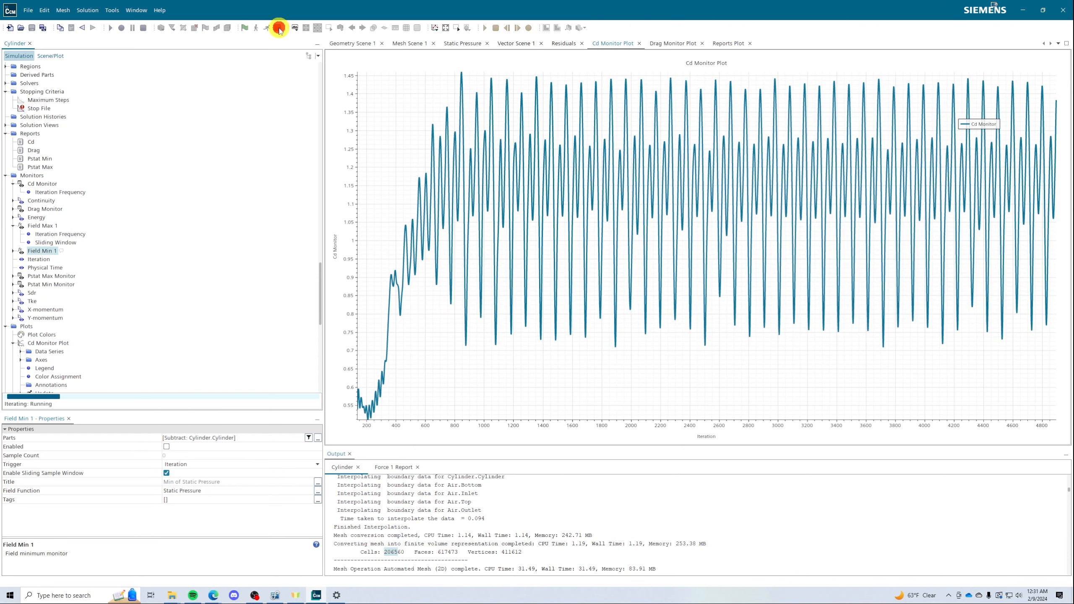
{"action": "right_click", "coordinate": [37, 225]}
{"action": "left_click", "coordinate": [165, 240]}
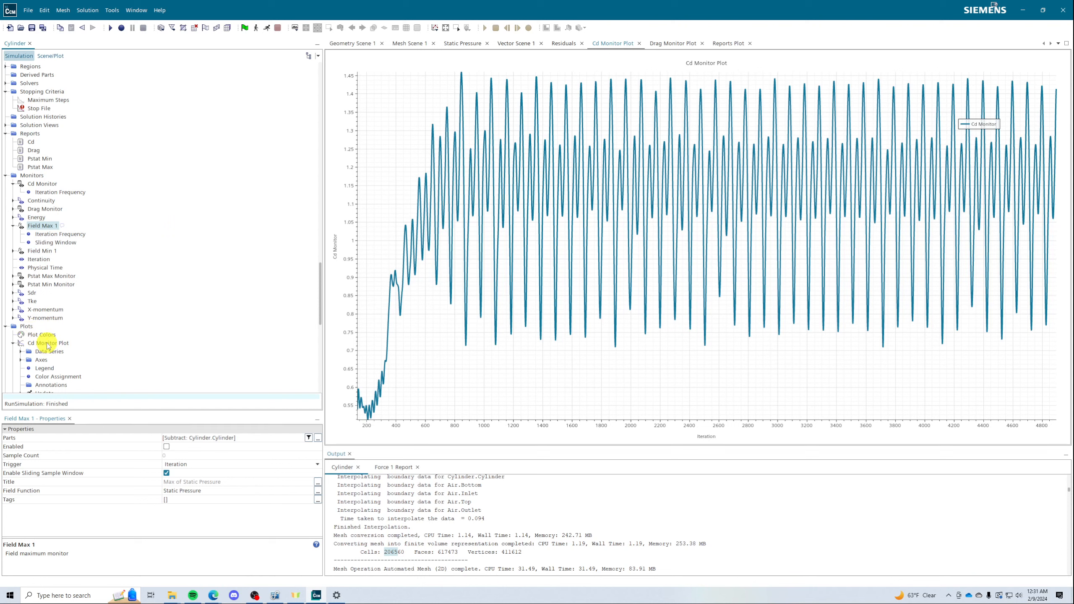
{"action": "left_click", "coordinate": [23, 331]}
{"action": "right_click", "coordinate": [23, 330]}
{"action": "mouse_move", "coordinate": [59, 335]}
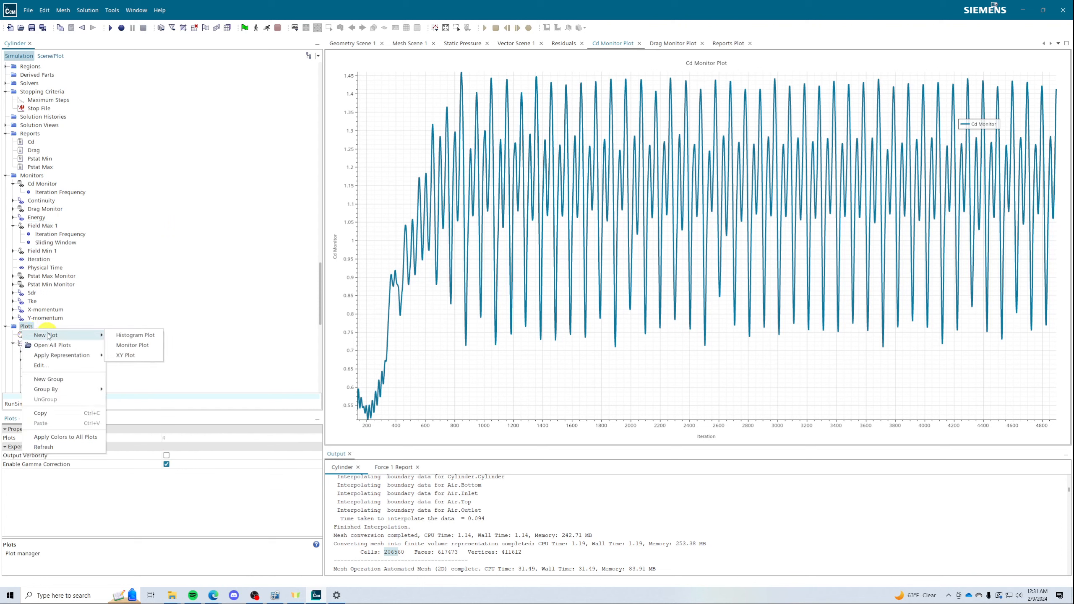
{"action": "left_click", "coordinate": [132, 346]}
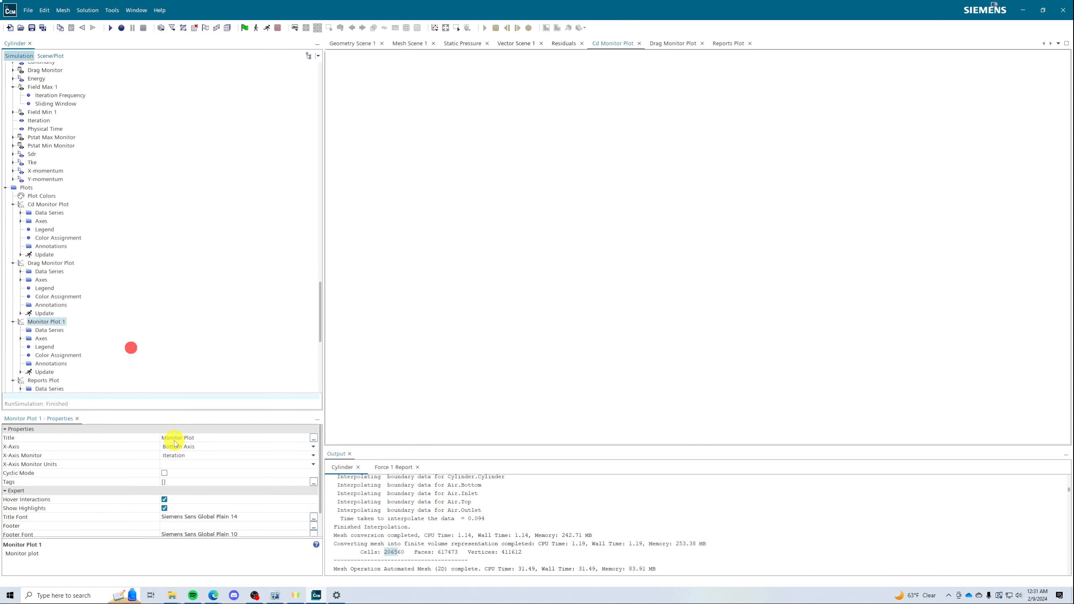
{"action": "right_click", "coordinate": [39, 331]}
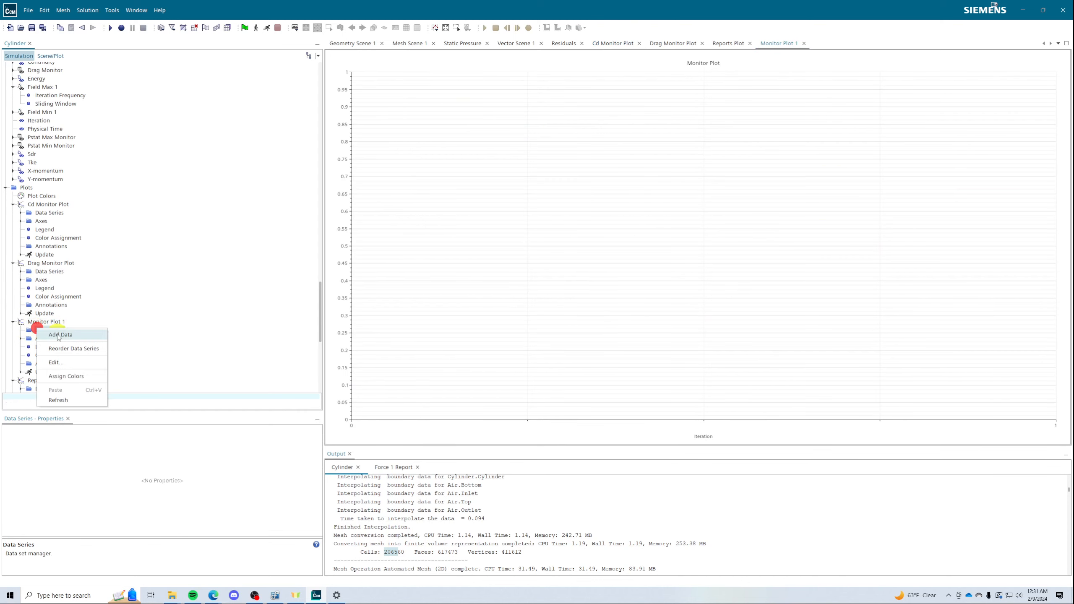
{"action": "left_click", "coordinate": [67, 336]}
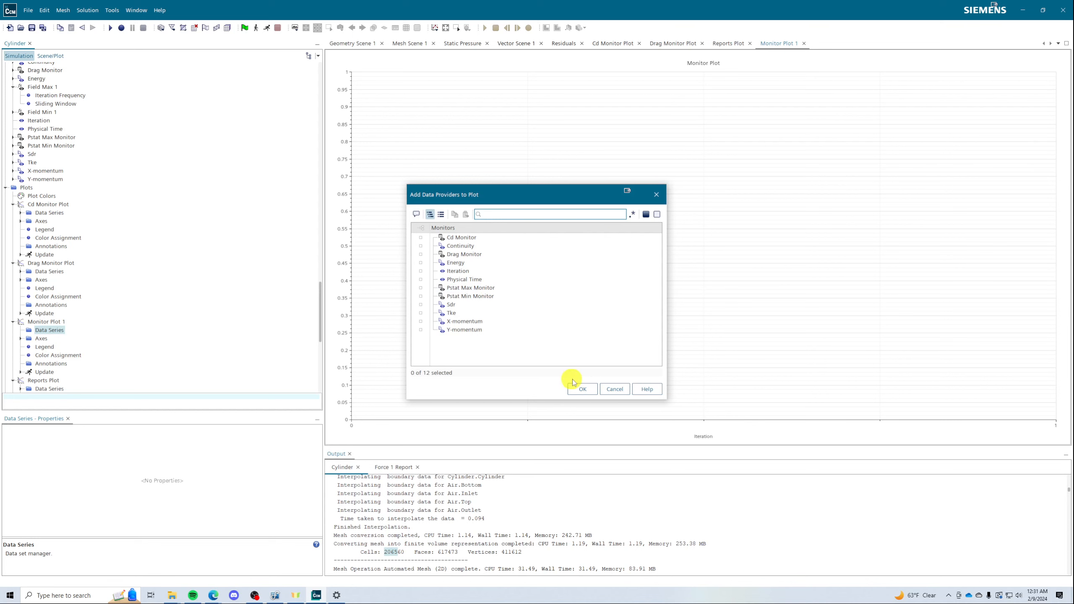
{"action": "left_click", "coordinate": [614, 389]}
{"action": "left_click", "coordinate": [46, 322]}
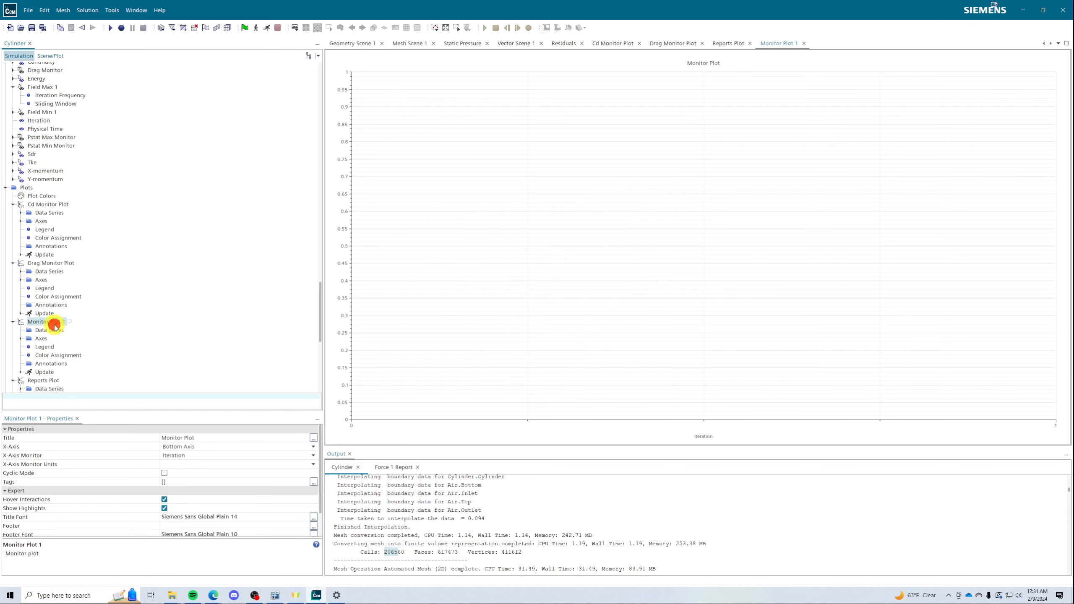
{"action": "key", "text": "Delete"}
{"action": "key", "text": "Return"}
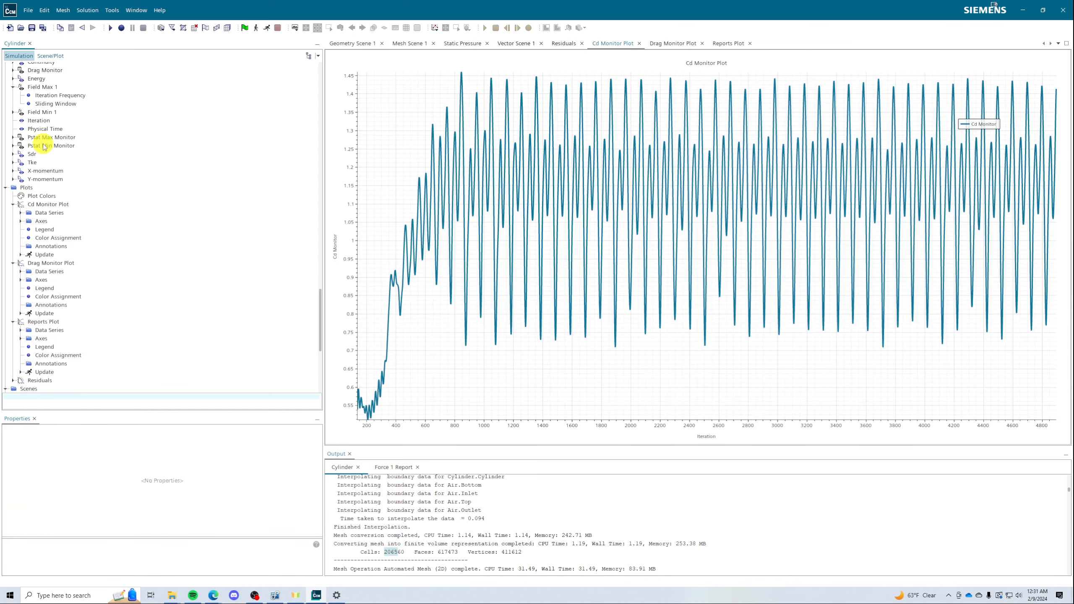
- Enable monitor updates for both the Field Min 1 and Field Max 1 monitors
{"action": "double_click", "coordinate": [38, 112]}
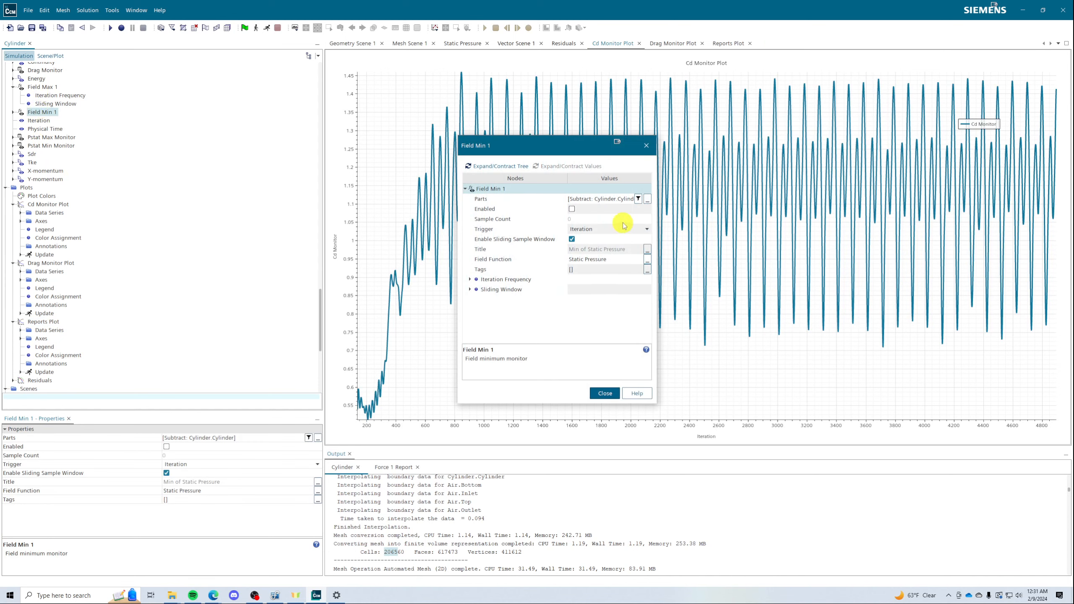
{"action": "left_click", "coordinate": [572, 209]}
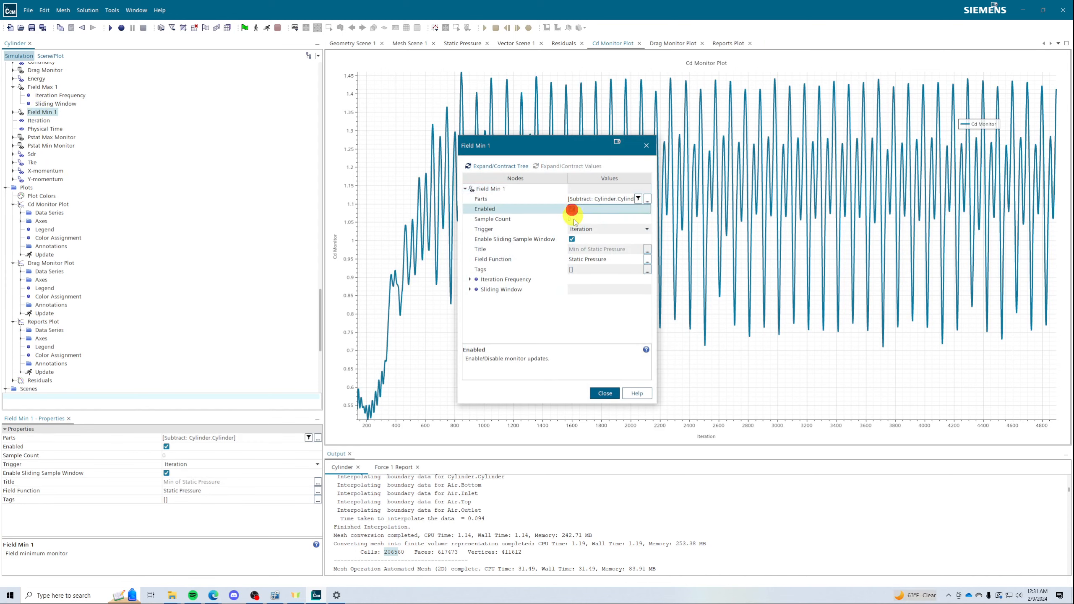
{"action": "left_click", "coordinate": [605, 393]}
{"action": "left_click", "coordinate": [45, 87]}
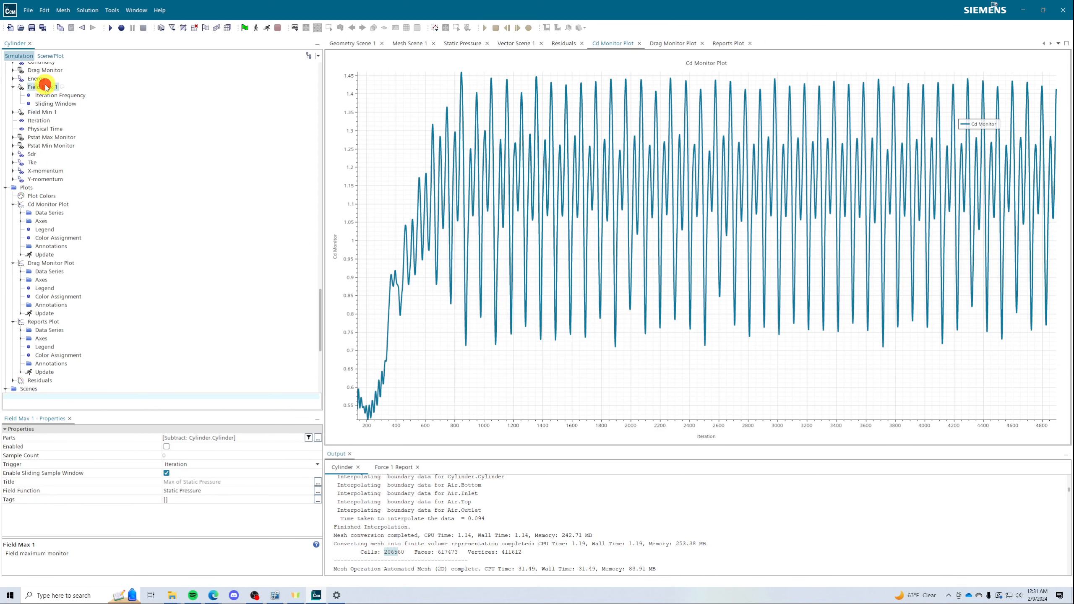
{"action": "left_click", "coordinate": [165, 447]}
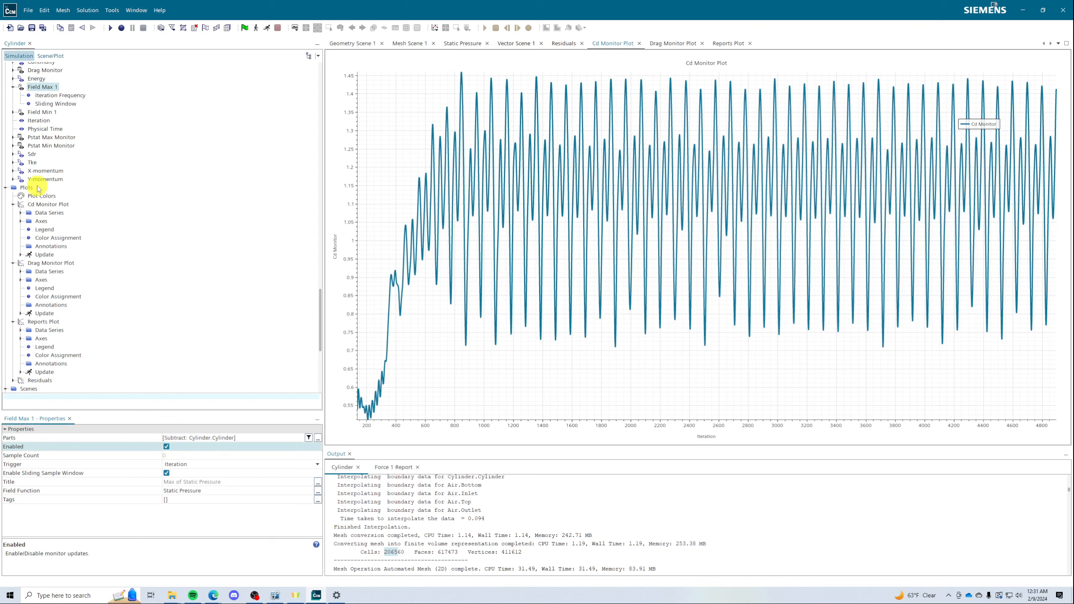
{"action": "right_click", "coordinate": [42, 87]}
{"action": "left_click", "coordinate": [146, 92]}
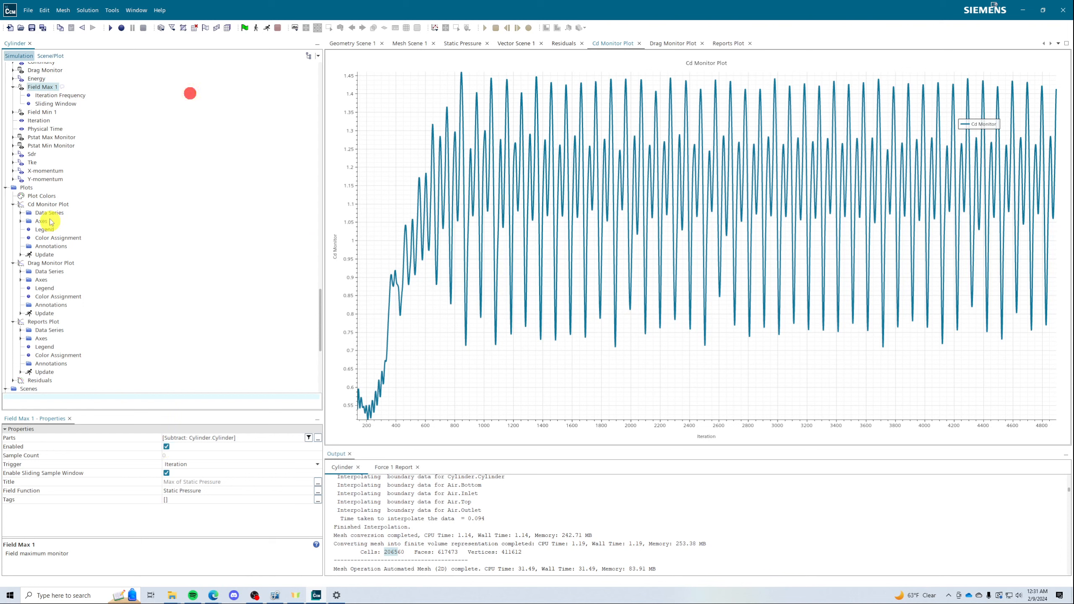
- Create a new monitor plot and try to add the field monitors to its data series
{"action": "right_click", "coordinate": [25, 187]}
{"action": "mouse_move", "coordinate": [63, 194]}
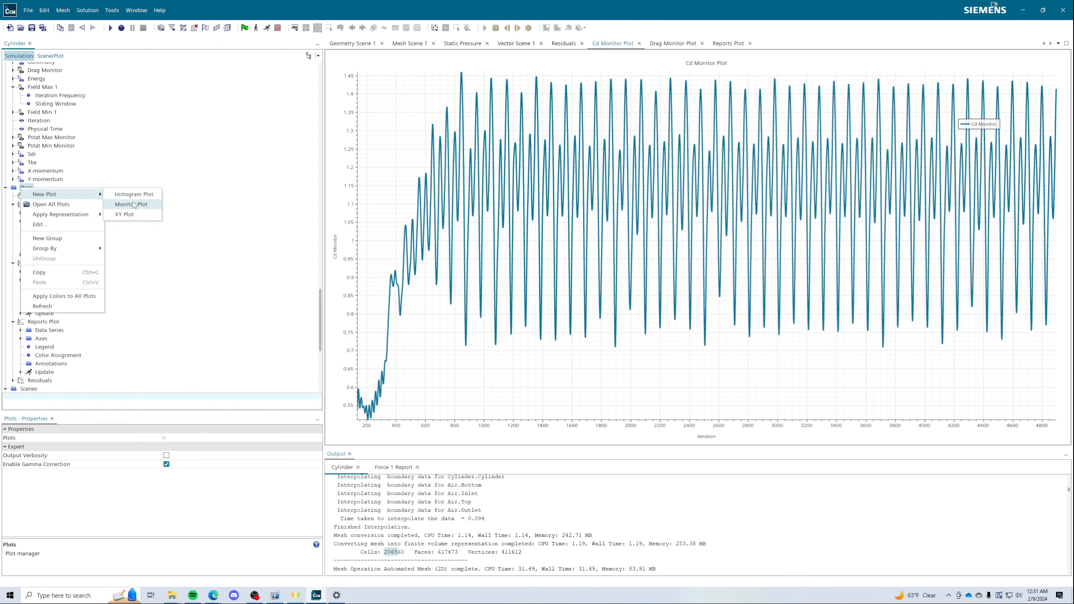
{"action": "left_click", "coordinate": [131, 205]}
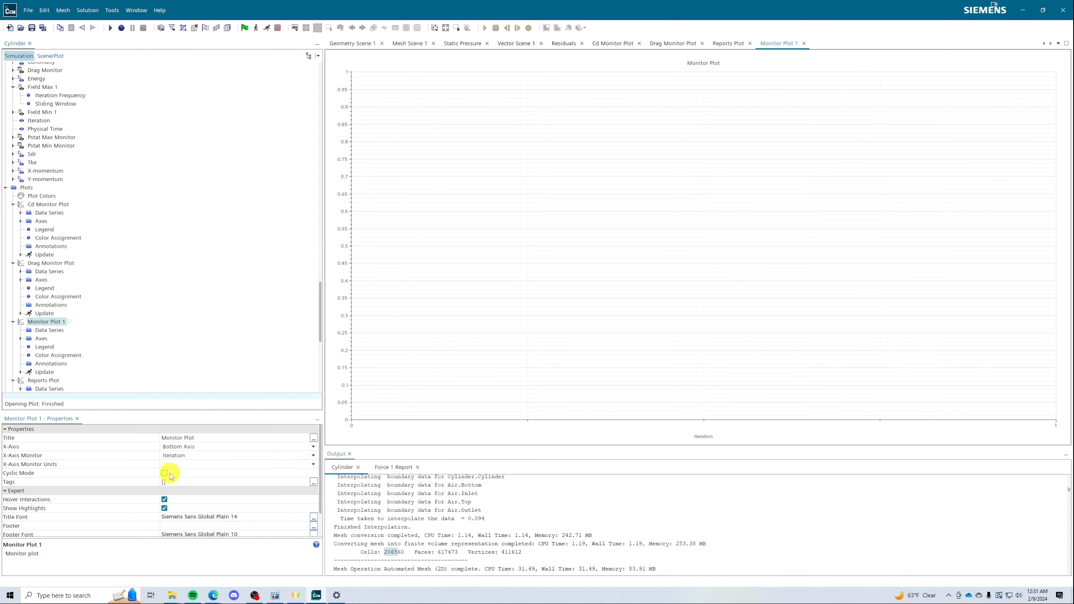
{"action": "left_click", "coordinate": [38, 331]}
{"action": "right_click", "coordinate": [53, 334]}
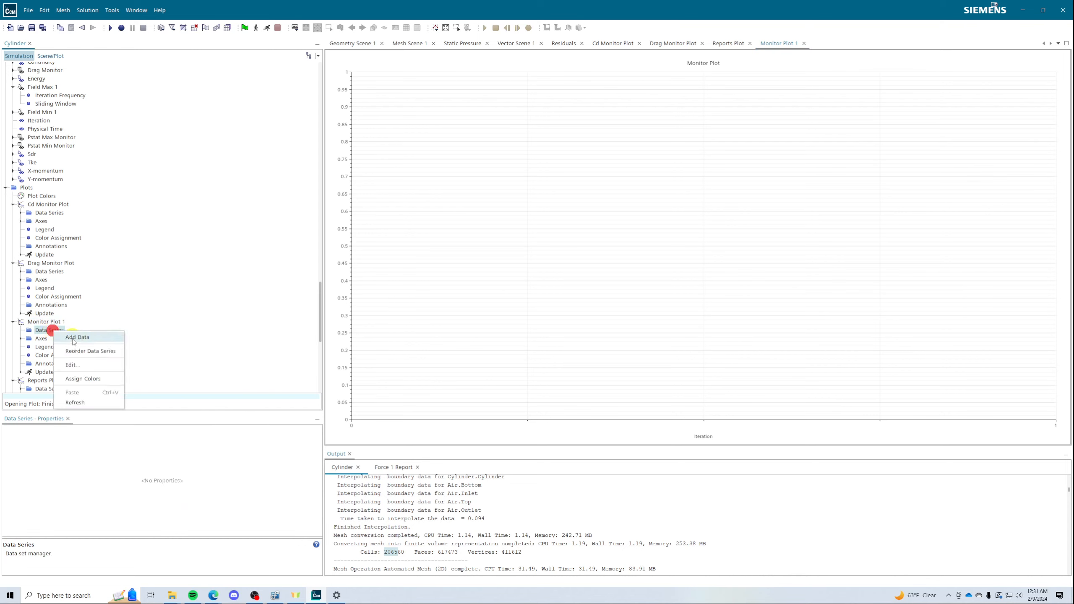
{"action": "left_click", "coordinate": [72, 338]}
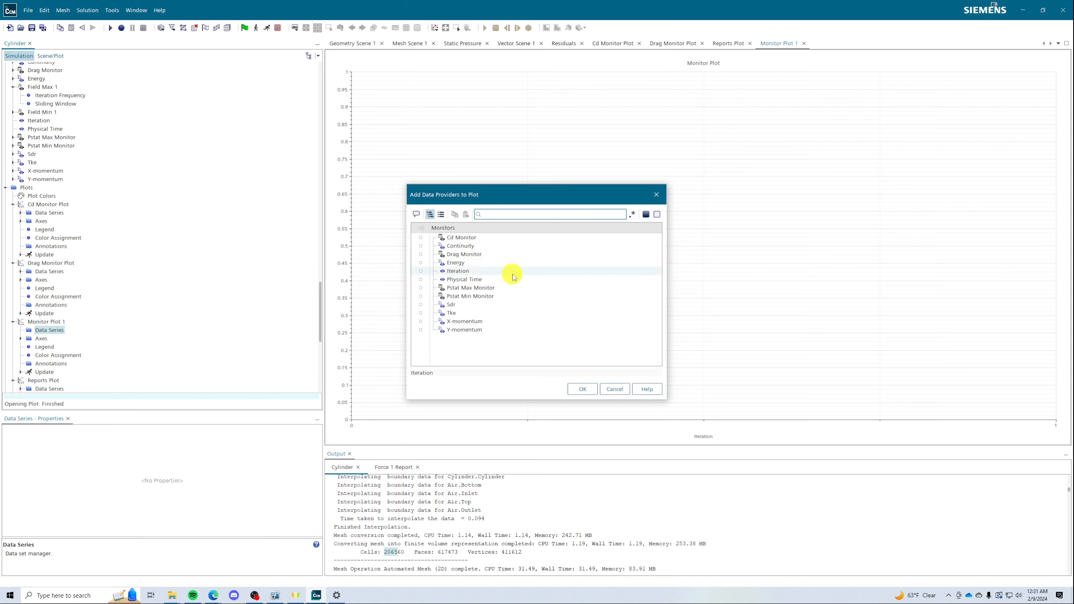
{"action": "left_click", "coordinate": [615, 389]}
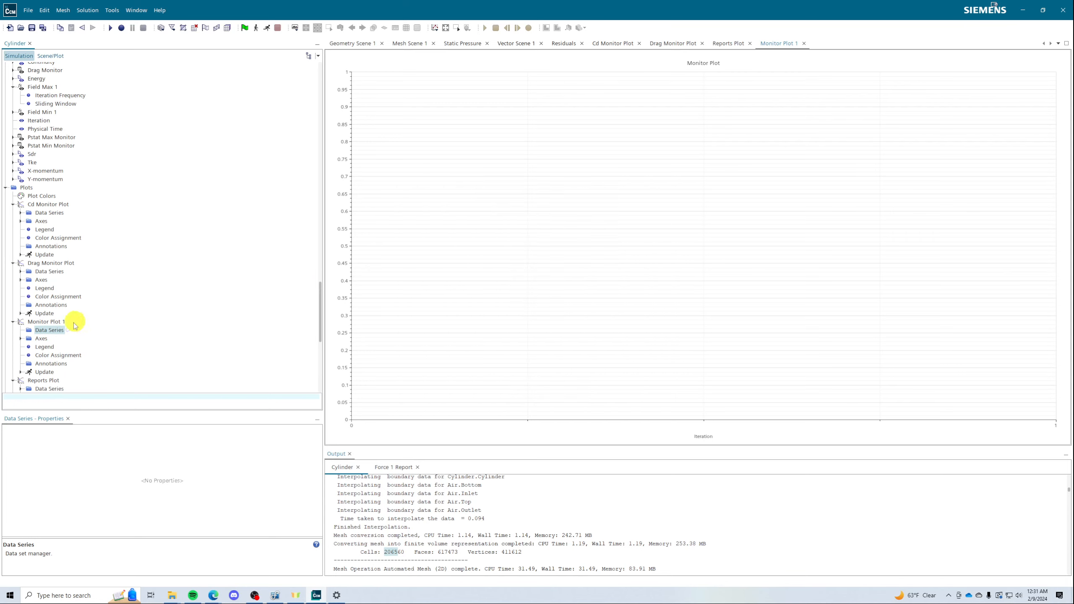
{"action": "left_click", "coordinate": [34, 329]}
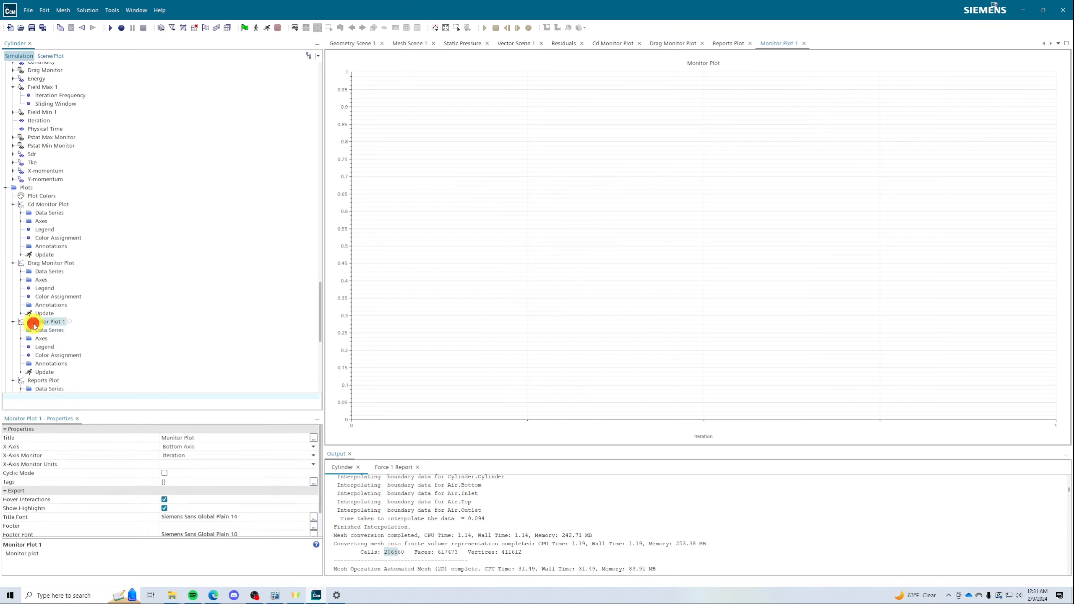
{"action": "right_click", "coordinate": [28, 186]}
{"action": "mouse_move", "coordinate": [52, 192]}
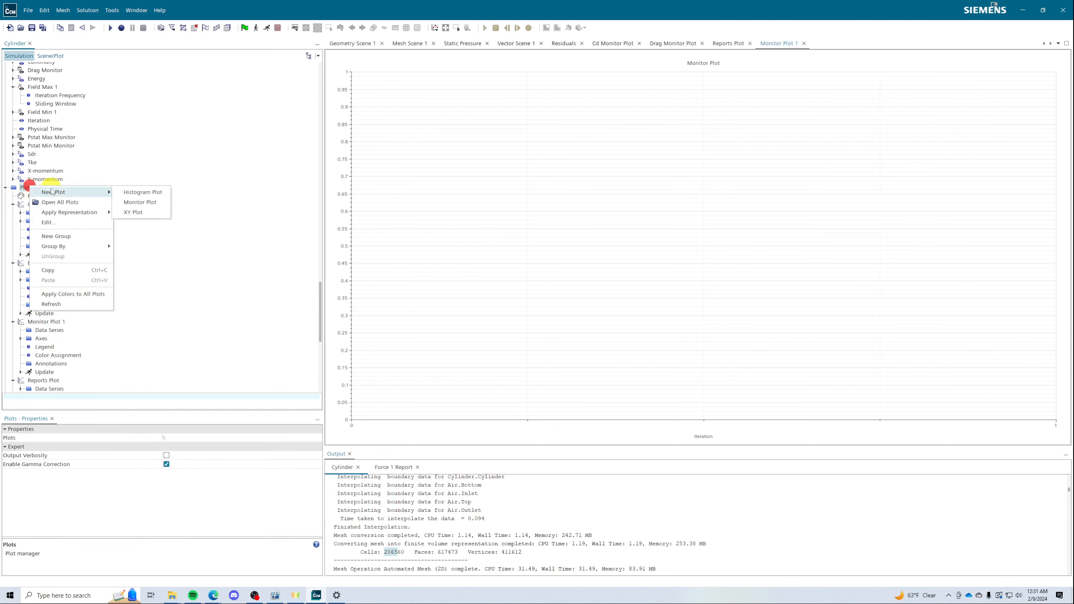
{"action": "left_click", "coordinate": [143, 193]}
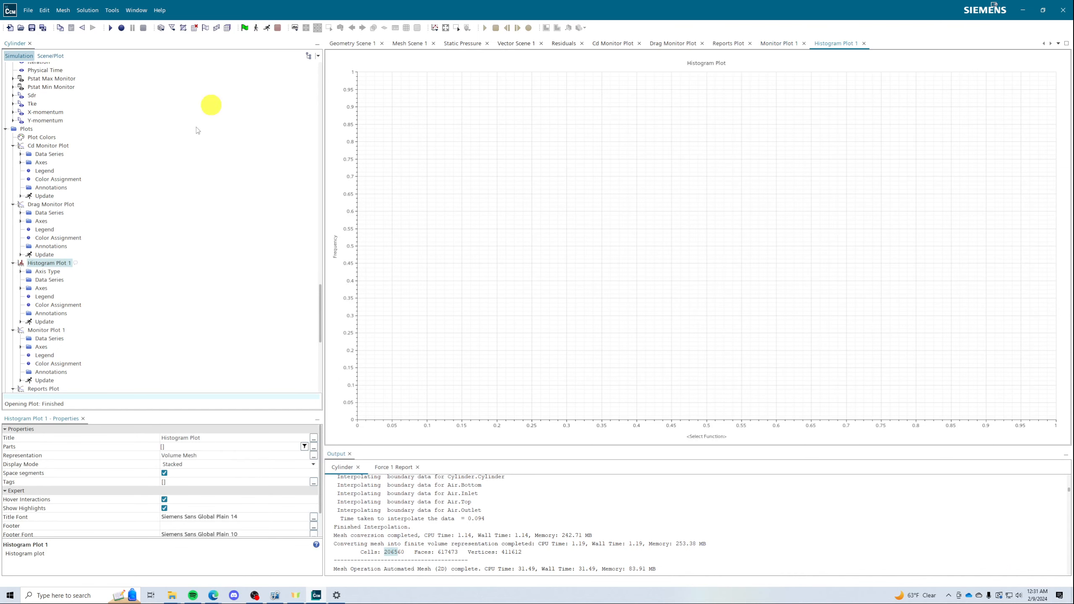
{"action": "left_click", "coordinate": [41, 278]}
{"action": "right_click", "coordinate": [40, 280]}
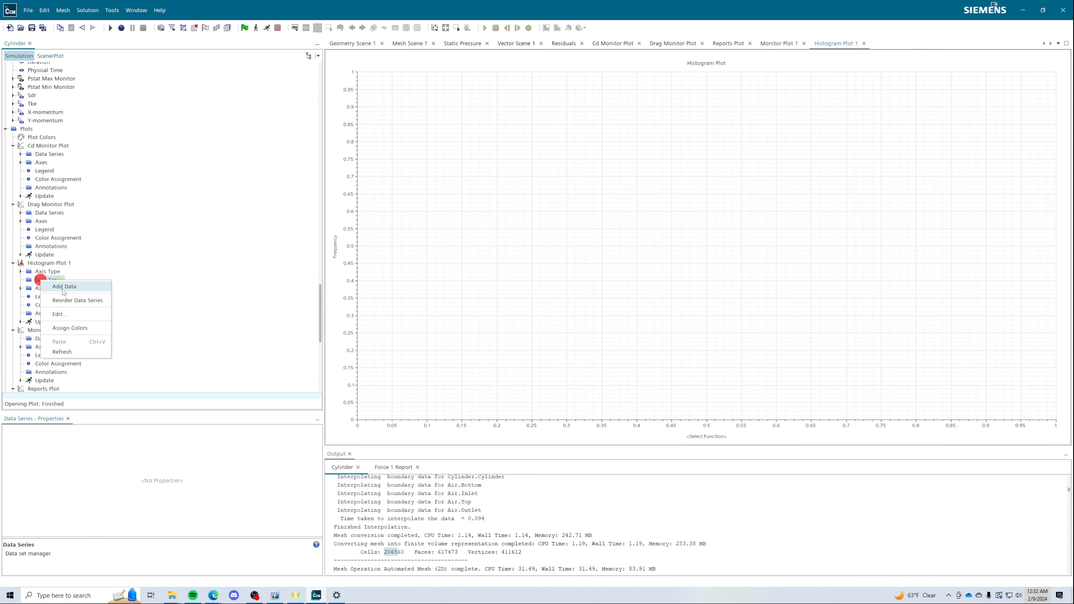
{"action": "left_click", "coordinate": [68, 288]}
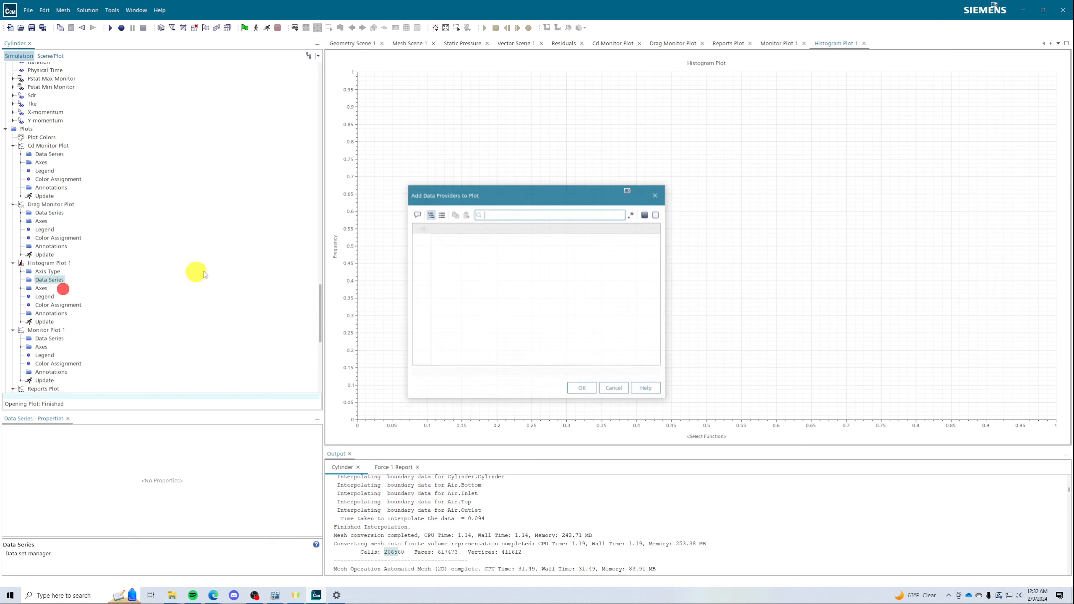
{"action": "left_click", "coordinate": [614, 389]}
{"action": "left_click", "coordinate": [65, 263]}
{"action": "key", "text": "Delete"}
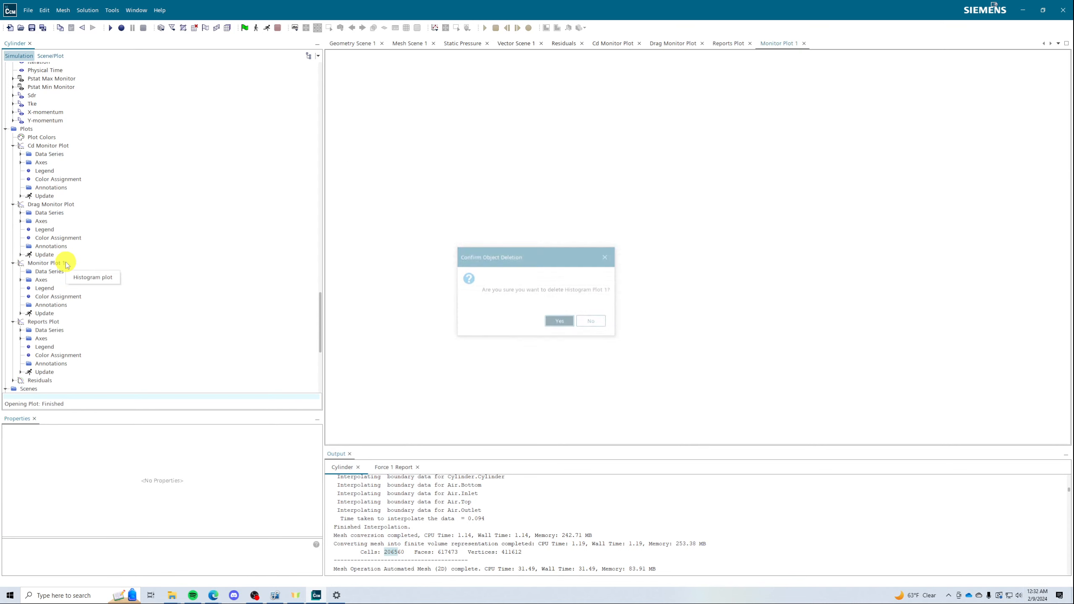
{"action": "key", "text": "Return"}
- Run the simulation and examine the Field Max 1 and Field Min 1 monitor settings during the run
{"action": "key", "text": "ctrl+r"}
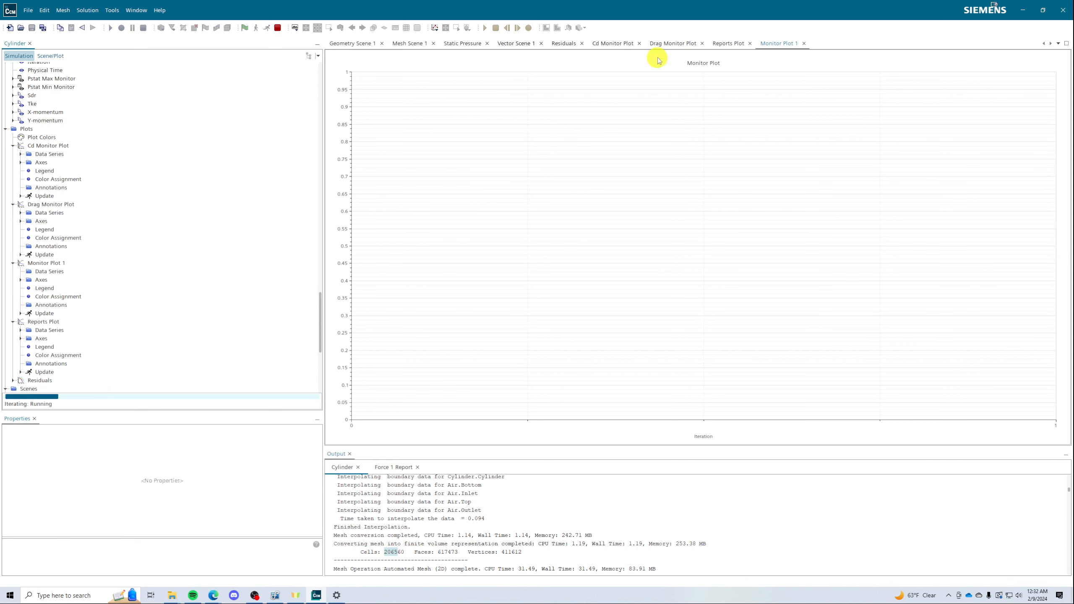
{"action": "scroll", "coordinate": [175, 208], "scroll_direction": "up", "scroll_amount": 9}
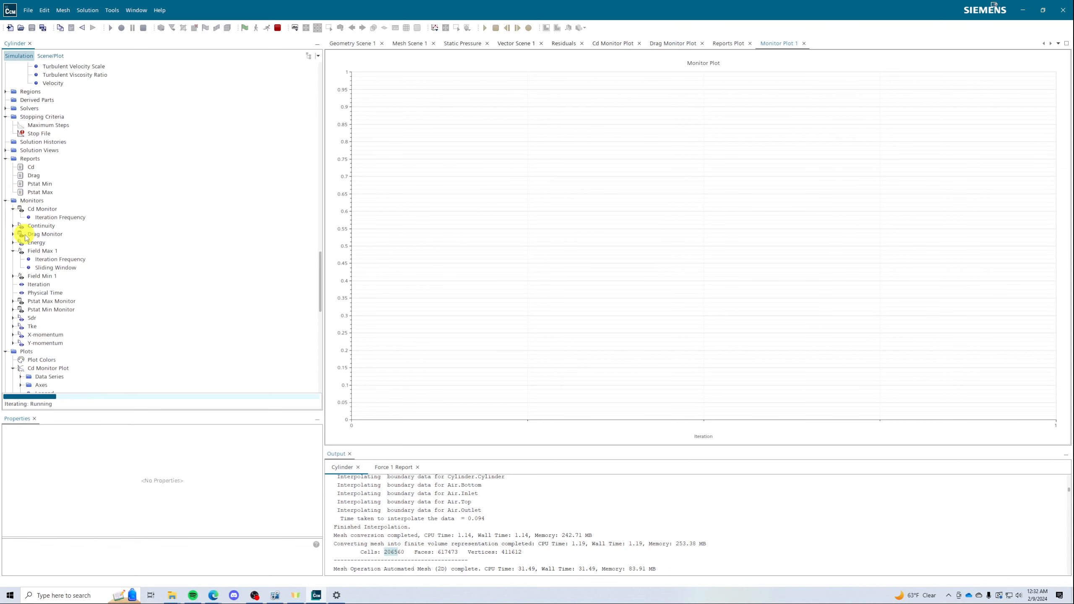
{"action": "left_click", "coordinate": [40, 253]}
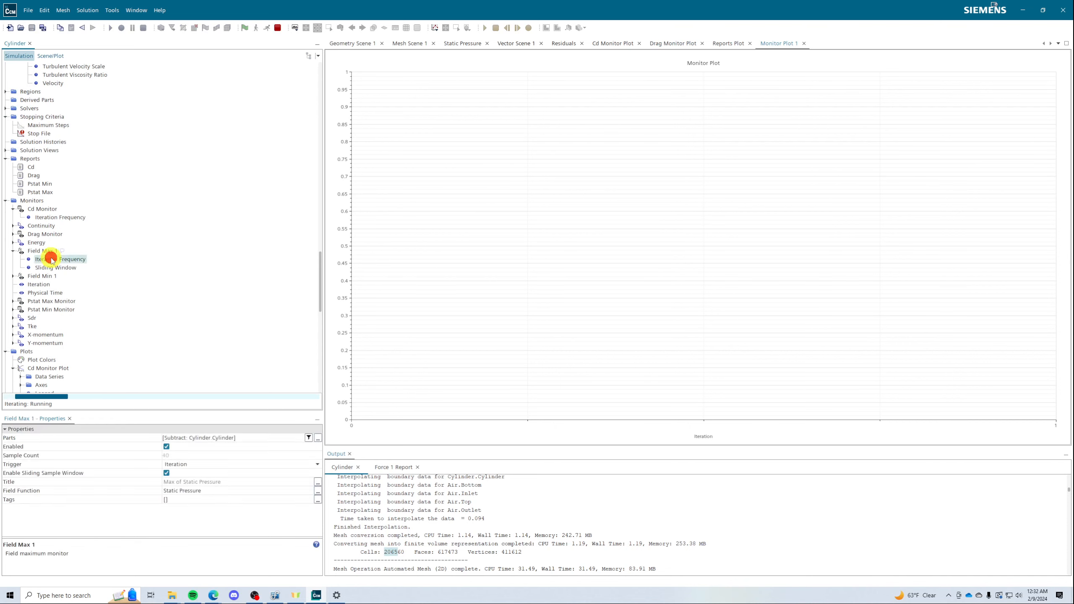
{"action": "left_click", "coordinate": [49, 268]}
{"action": "left_click", "coordinate": [50, 260]}
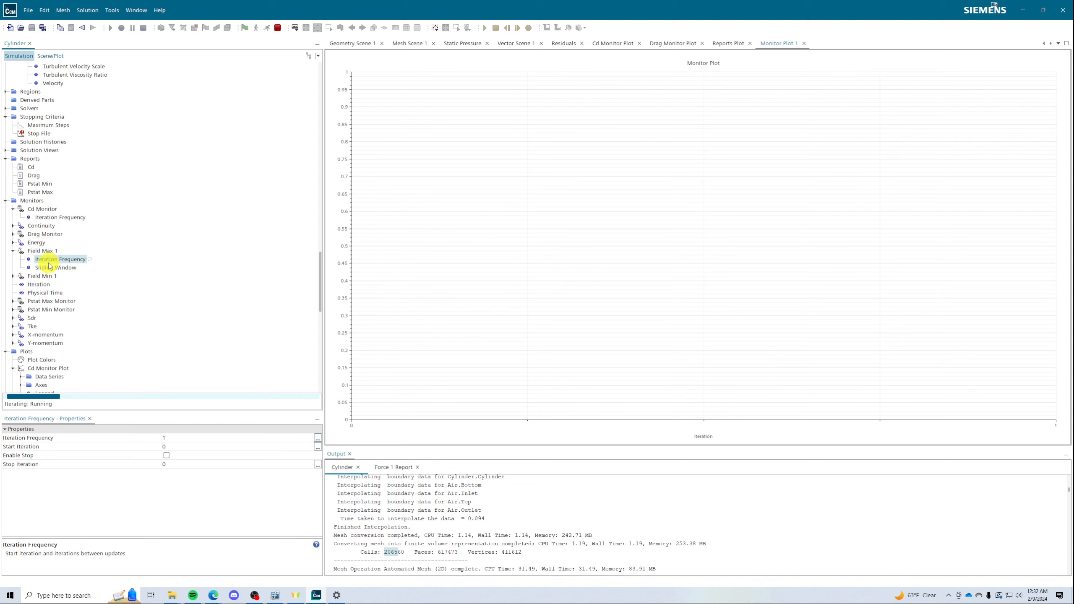
{"action": "left_click", "coordinate": [38, 251]}
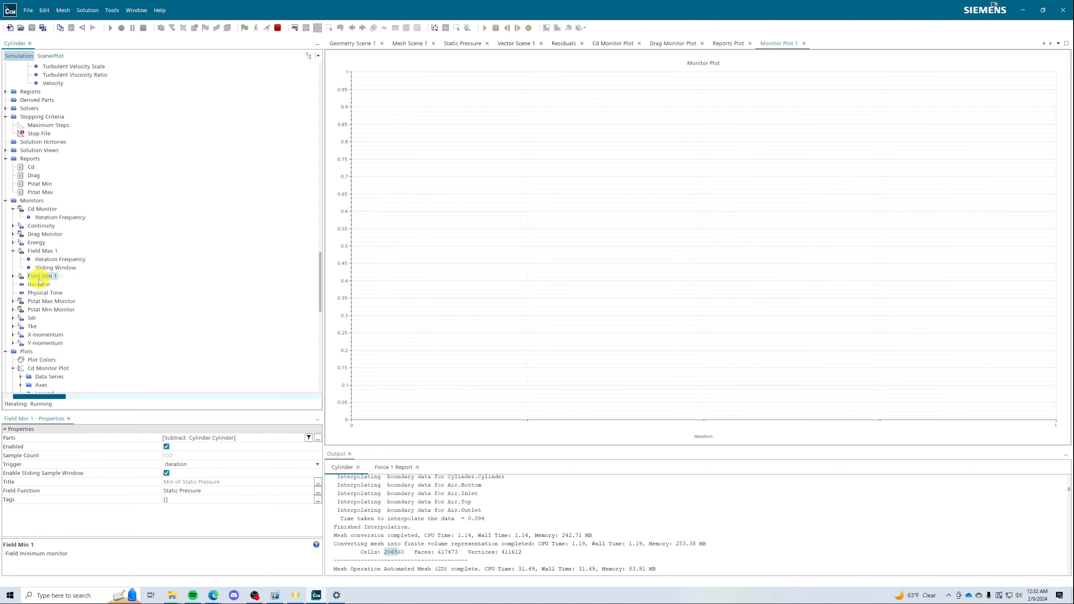
{"action": "right_click", "coordinate": [28, 255]}
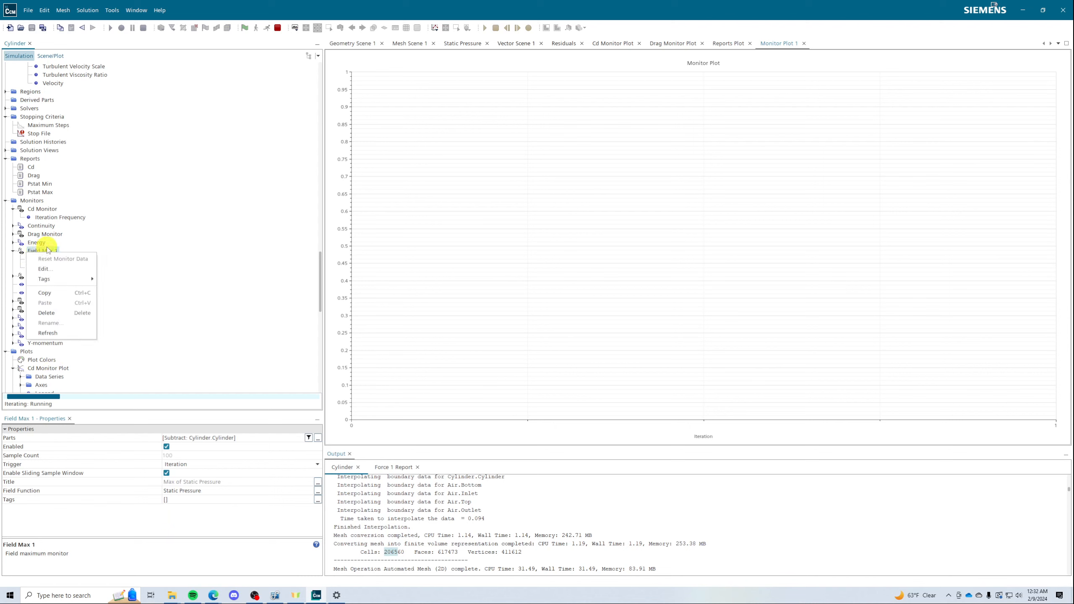
{"action": "left_click", "coordinate": [178, 240]}
- Stop the simulation and try to add the field monitors to the Cd Monitor Plot's data series
{"action": "left_click", "coordinate": [279, 28]}
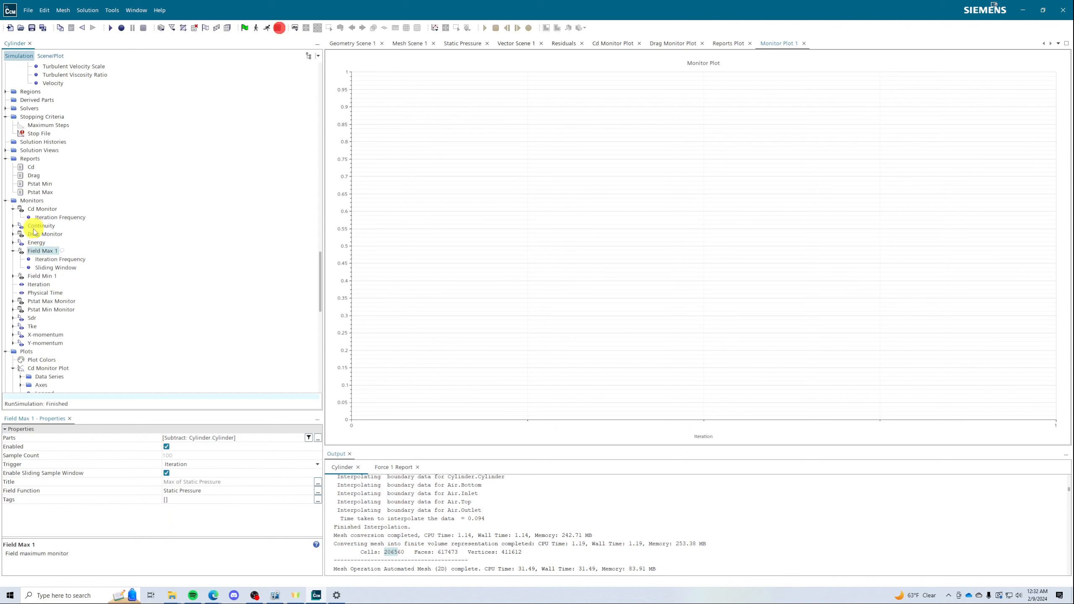
{"action": "right_click", "coordinate": [38, 251], "text": "ctrl"}
{"action": "left_click", "coordinate": [199, 248]}
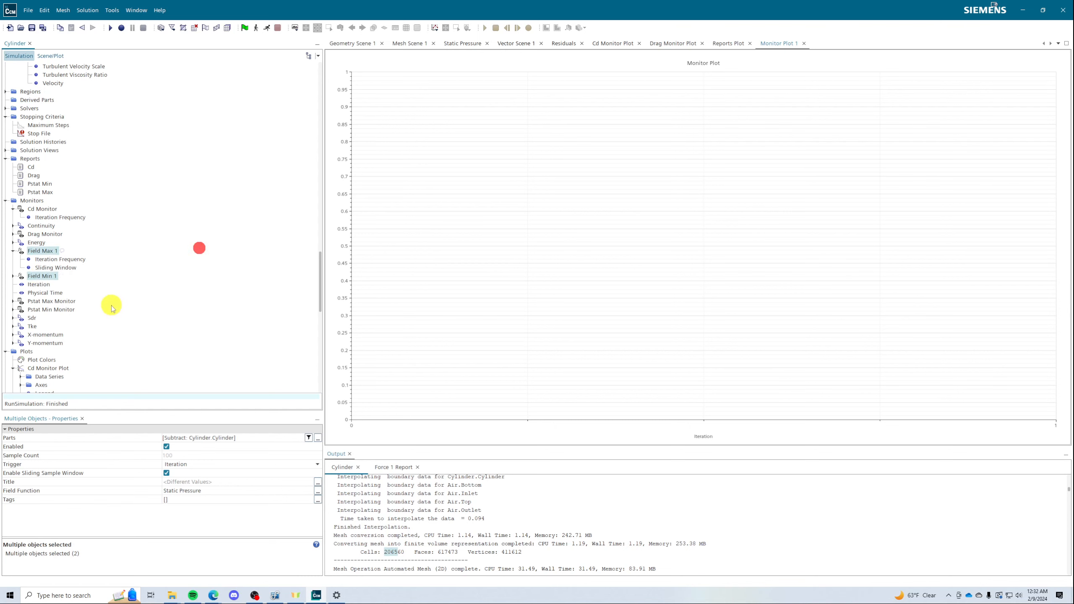
{"action": "scroll", "coordinate": [112, 308], "scroll_direction": "down", "scroll_amount": 4}
{"action": "right_click", "coordinate": [42, 278]}
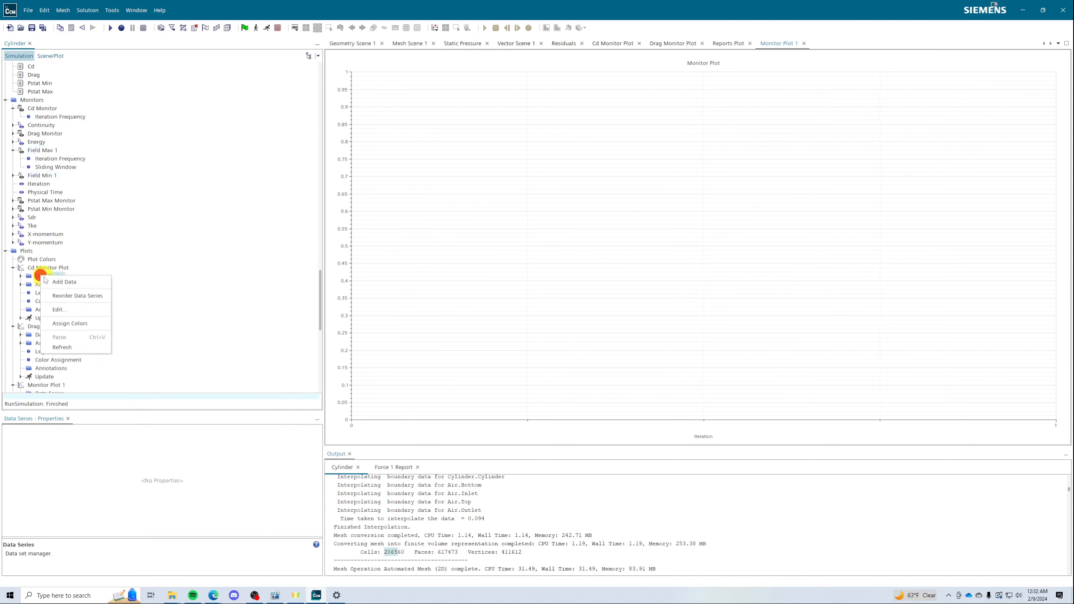
{"action": "left_click", "coordinate": [98, 282]}
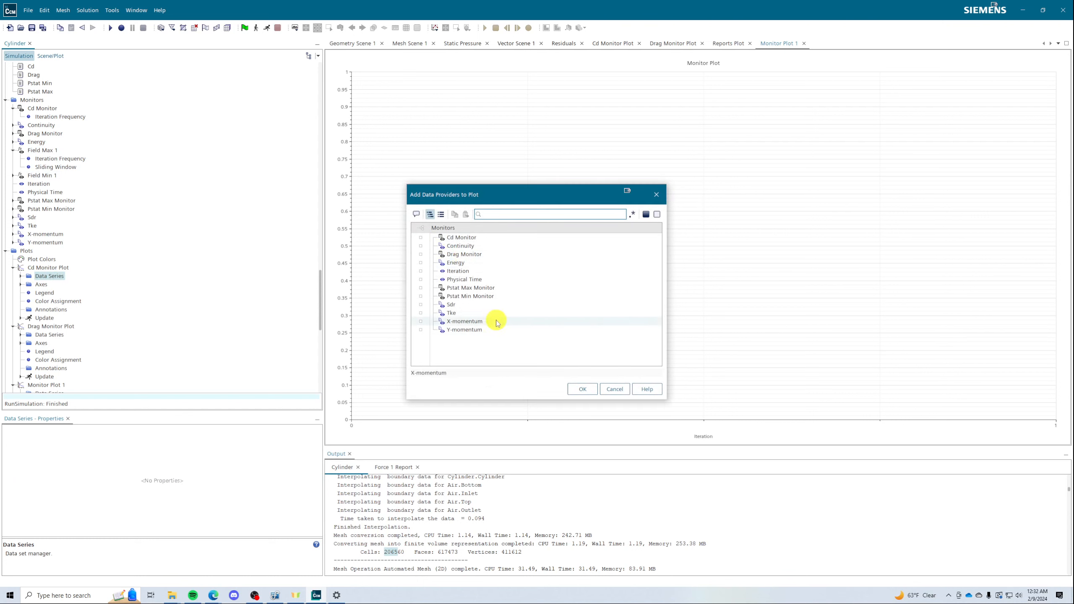
{"action": "left_click", "coordinate": [615, 389]}
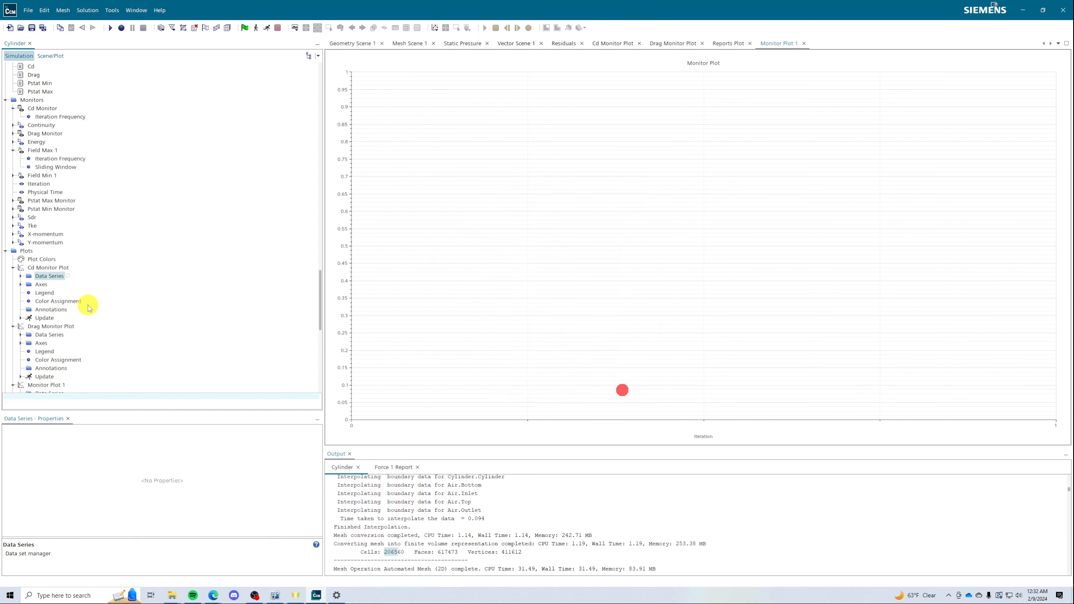
- Resume the simulation run and display the Cd Monitor Plot
{"action": "left_click", "coordinate": [267, 28]}
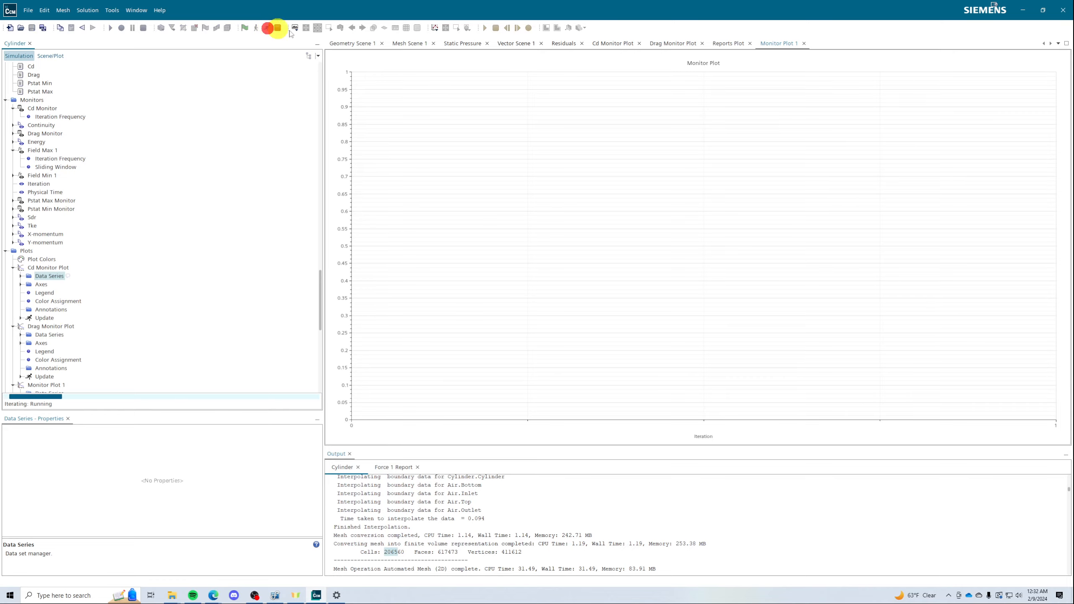
{"action": "left_click", "coordinate": [613, 43]}
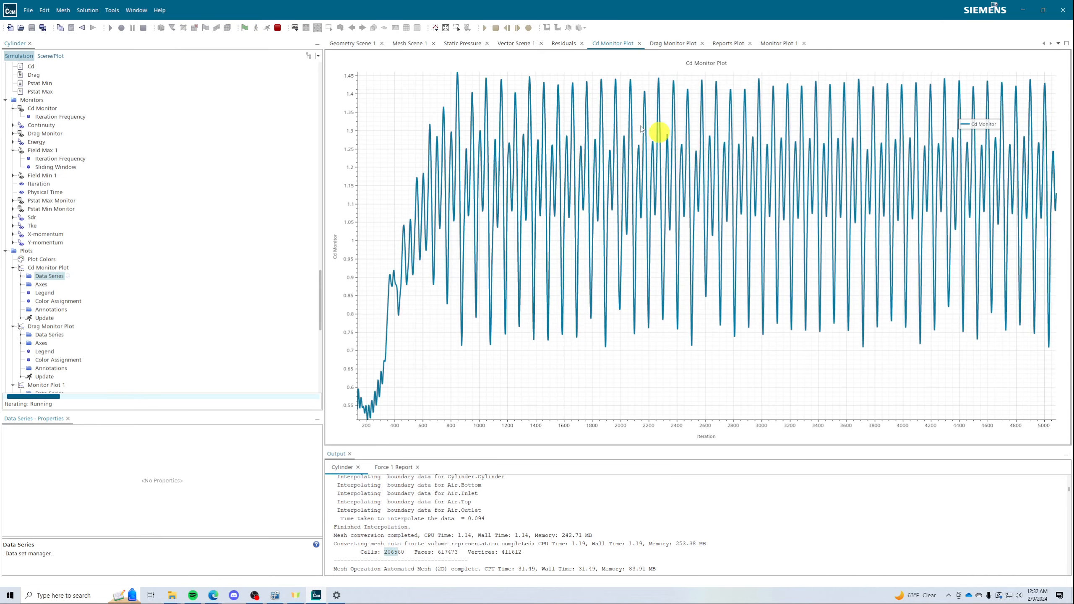
- Display Vector Scene 1 and examine the velocity field in the cylinder's wake while the simulation runs
{"action": "left_click", "coordinate": [513, 42]}
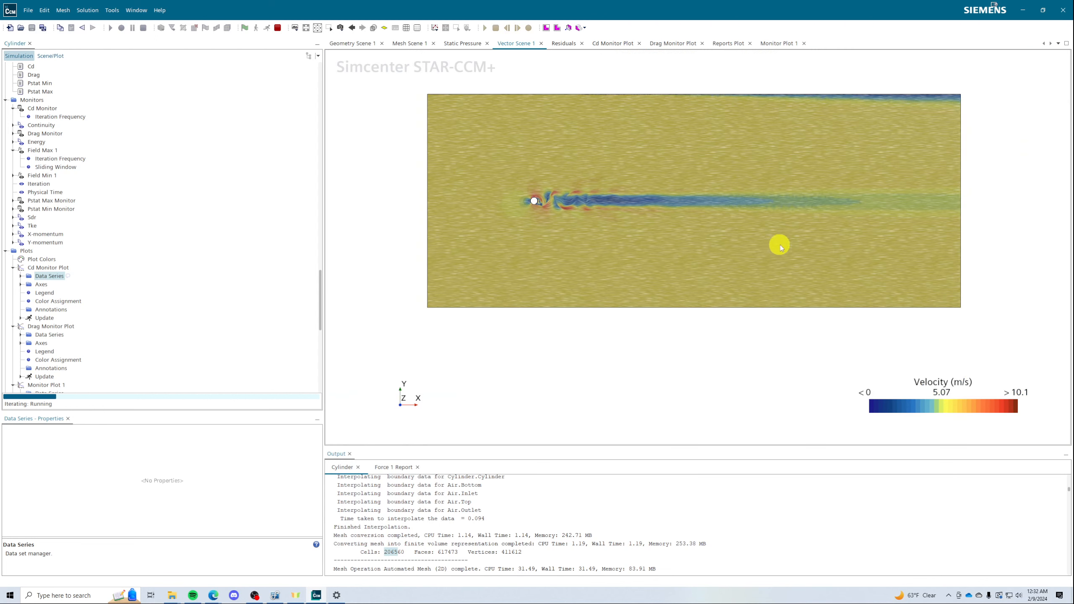
{"action": "scroll", "coordinate": [846, 200], "scroll_direction": "up", "scroll_amount": 8}
{"action": "scroll", "coordinate": [992, 191], "scroll_direction": "down", "scroll_amount": 6}
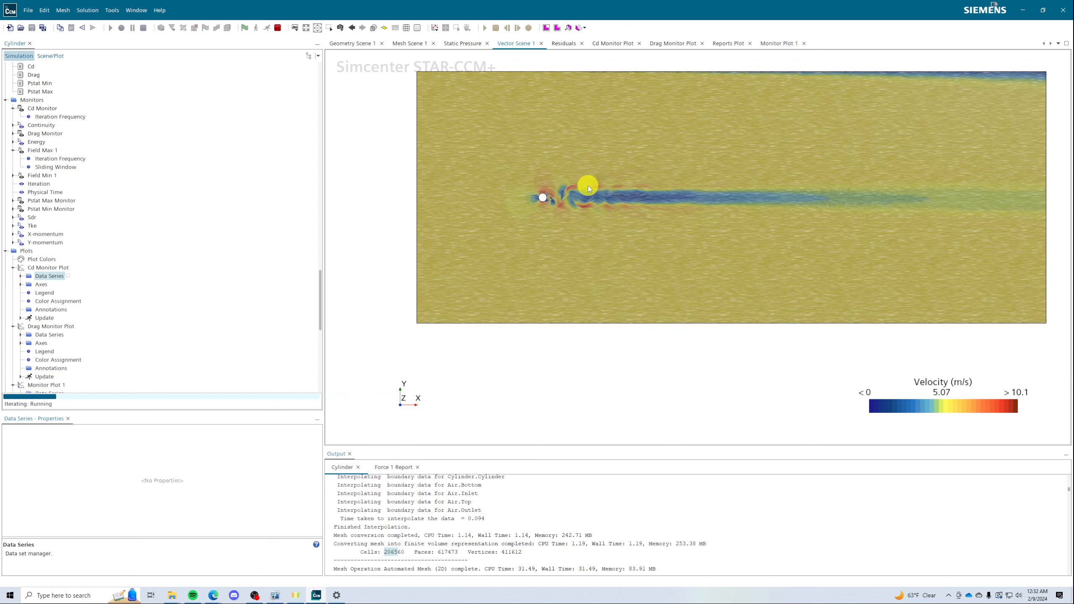
{"action": "scroll", "coordinate": [598, 208], "scroll_direction": "up", "scroll_amount": 5}
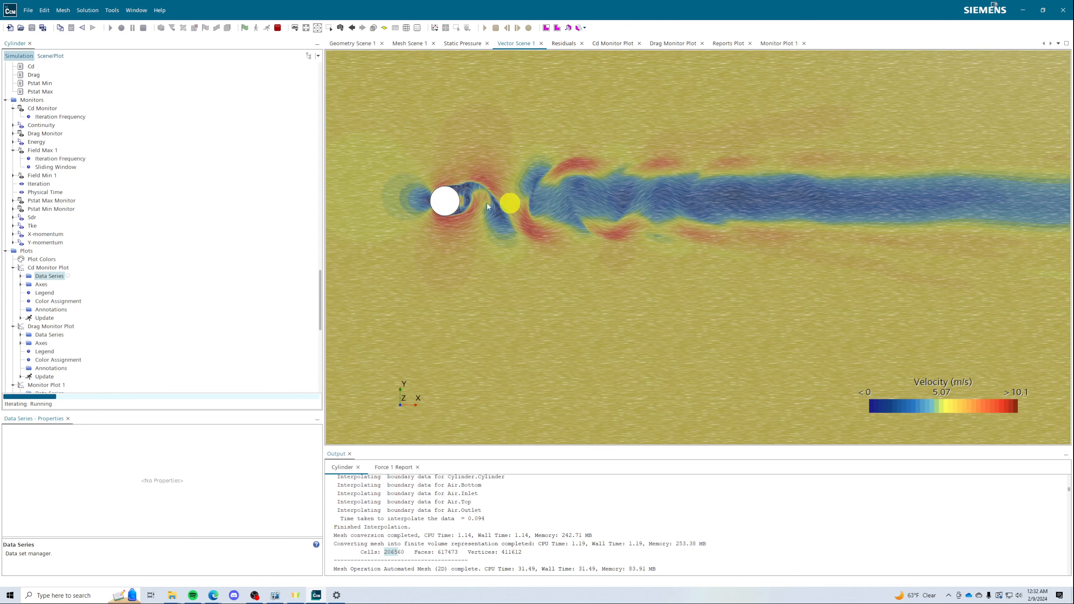
{"action": "scroll", "coordinate": [450, 160], "scroll_direction": "up", "scroll_amount": 4}
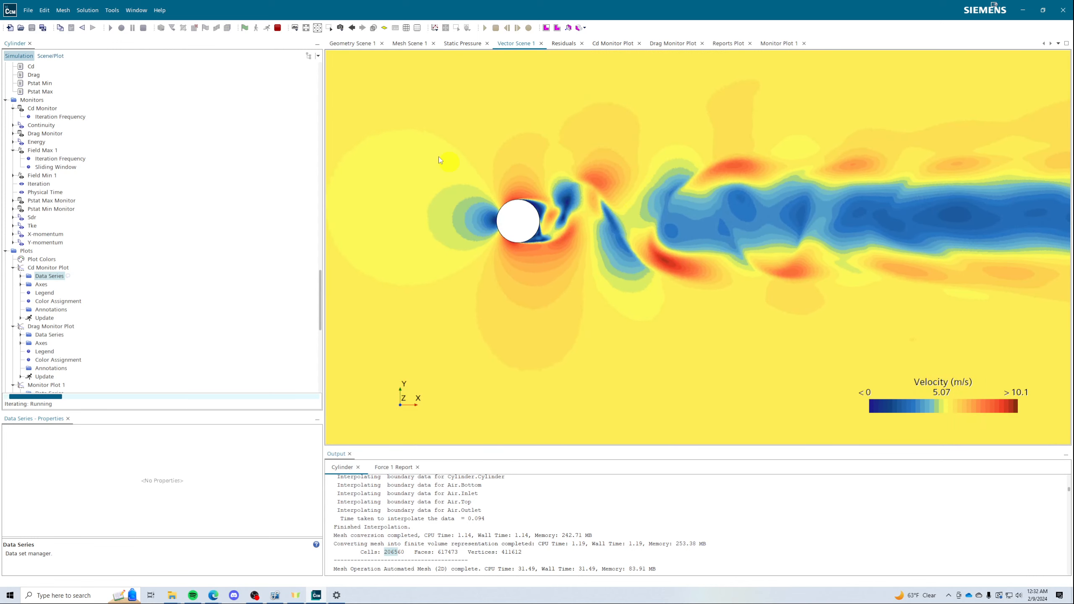
- Stop the simulation run and save the Cylinder simulation file
{"action": "left_click", "coordinate": [278, 28]}
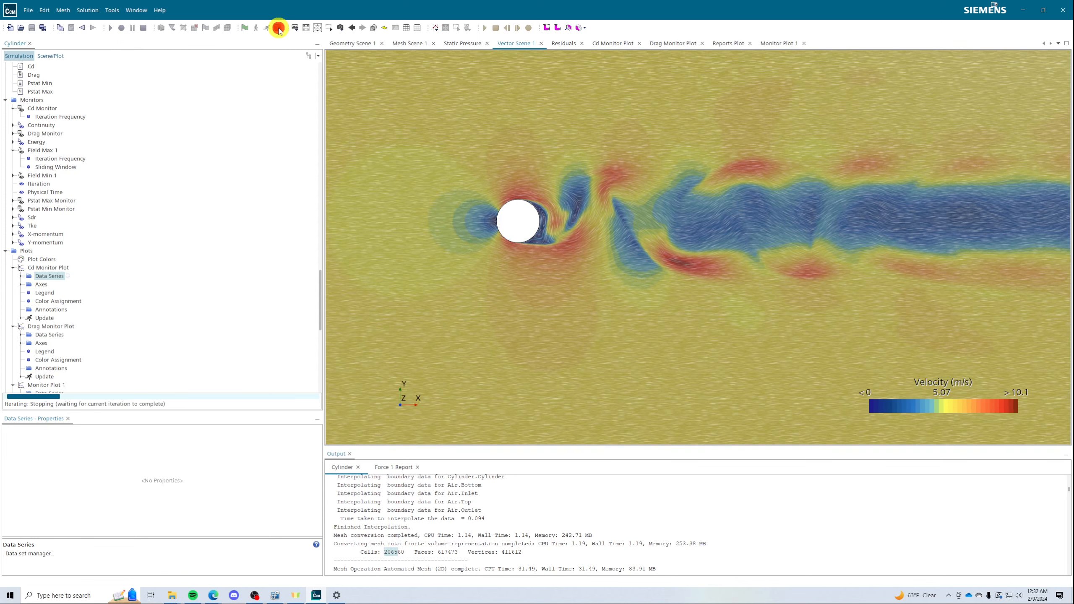
{"action": "left_click", "coordinate": [32, 28]}
- Set the Air.Inlet boundary's constant velocity magnitude to 22 m/s and resume the simulation run
{"action": "scroll", "coordinate": [108, 192], "scroll_direction": "up", "scroll_amount": 8}
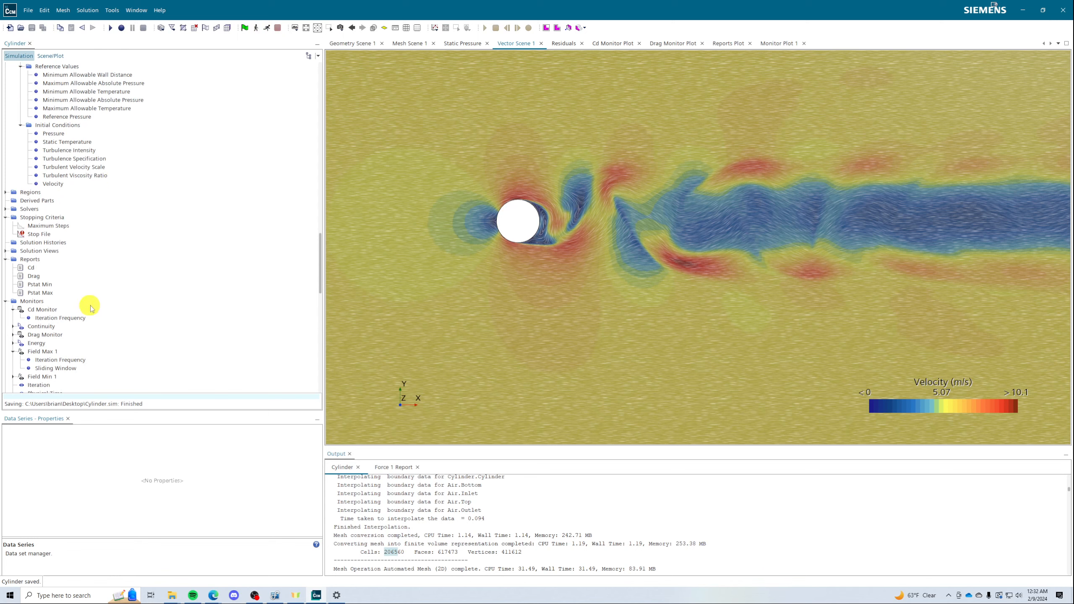
{"action": "scroll", "coordinate": [128, 232], "scroll_direction": "up", "scroll_amount": 5}
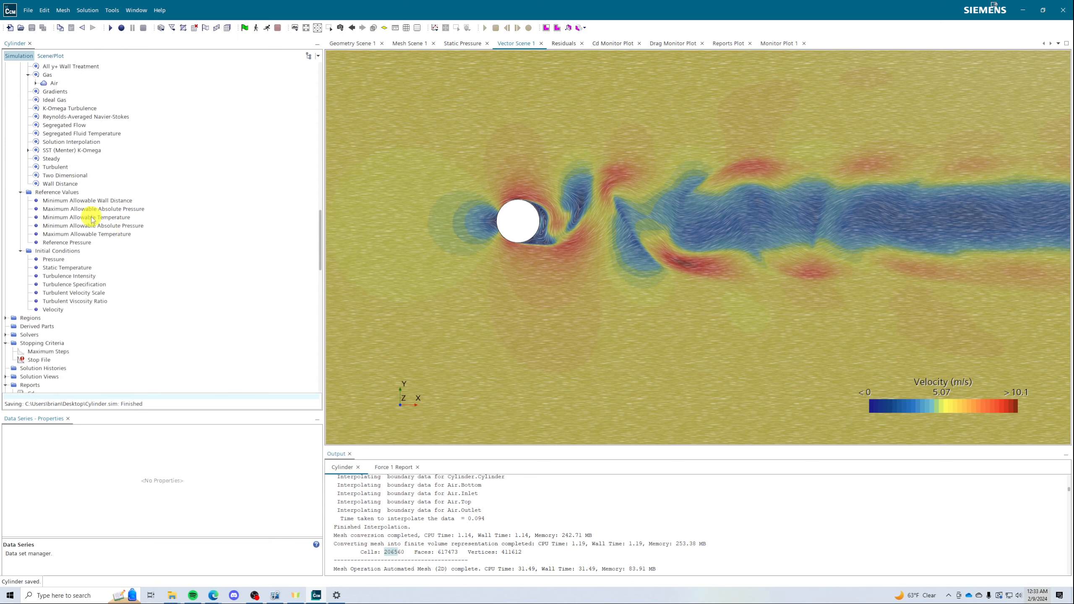
{"action": "scroll", "coordinate": [83, 258], "scroll_direction": "up", "scroll_amount": 4}
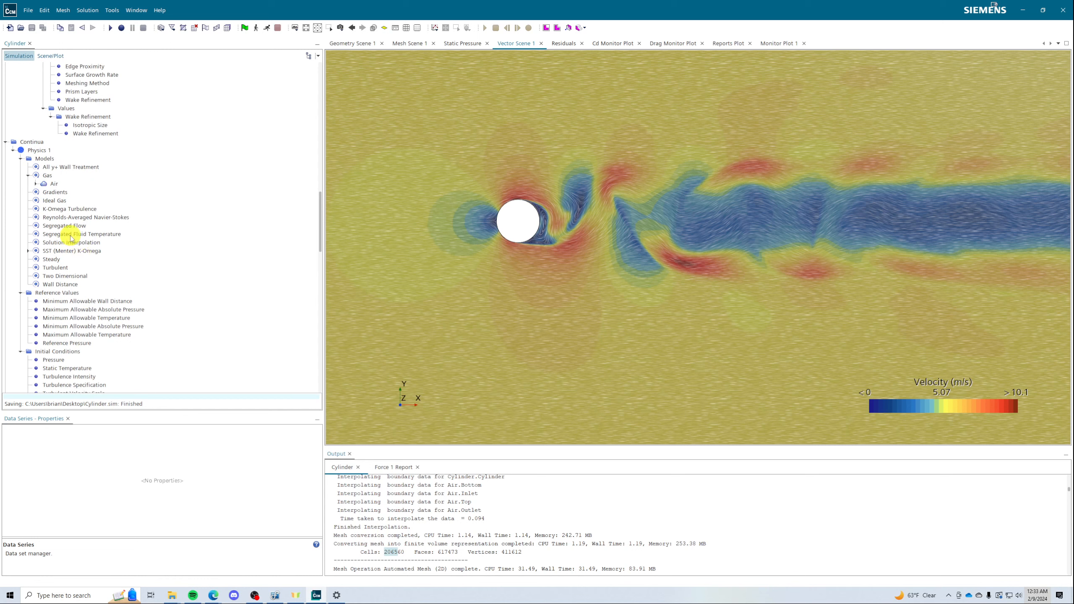
{"action": "scroll", "coordinate": [71, 238], "scroll_direction": "down", "scroll_amount": 8}
{"action": "left_click", "coordinate": [6, 217]}
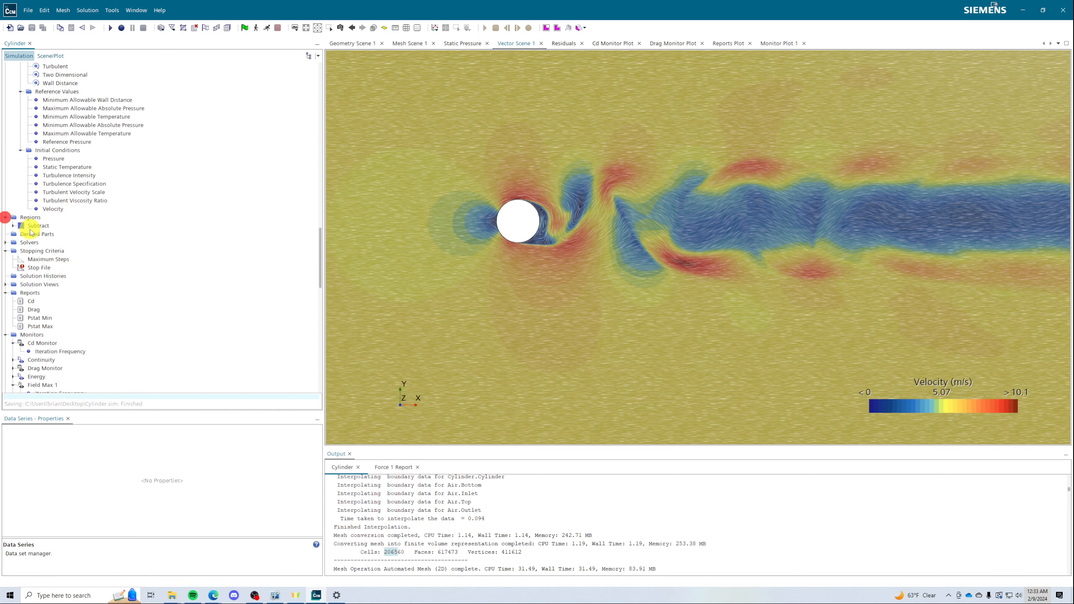
{"action": "left_click", "coordinate": [13, 226]}
{"action": "left_click", "coordinate": [21, 234]}
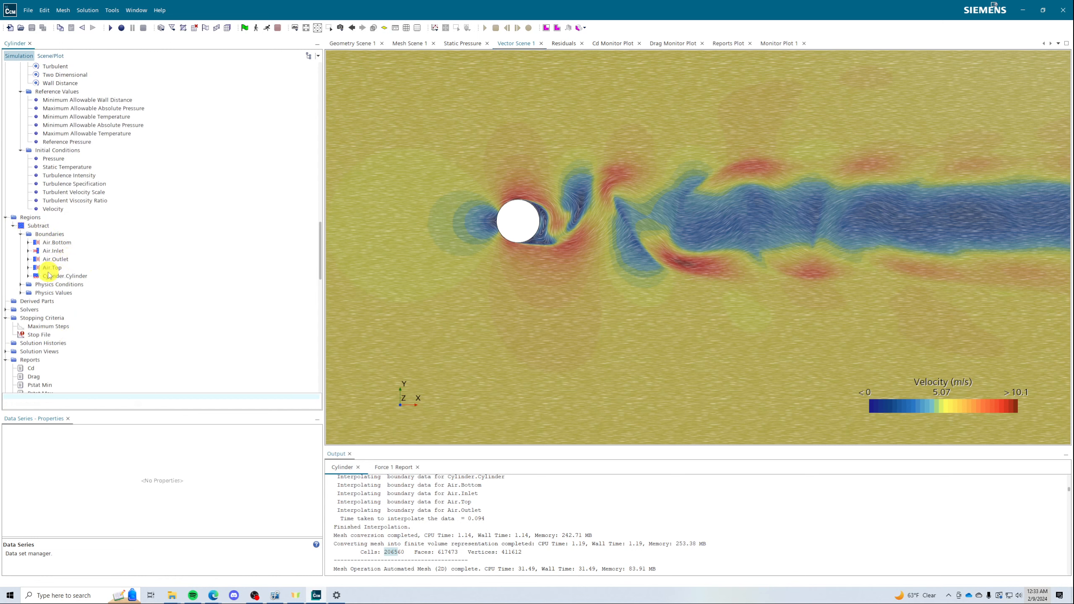
{"action": "left_click", "coordinate": [28, 251]}
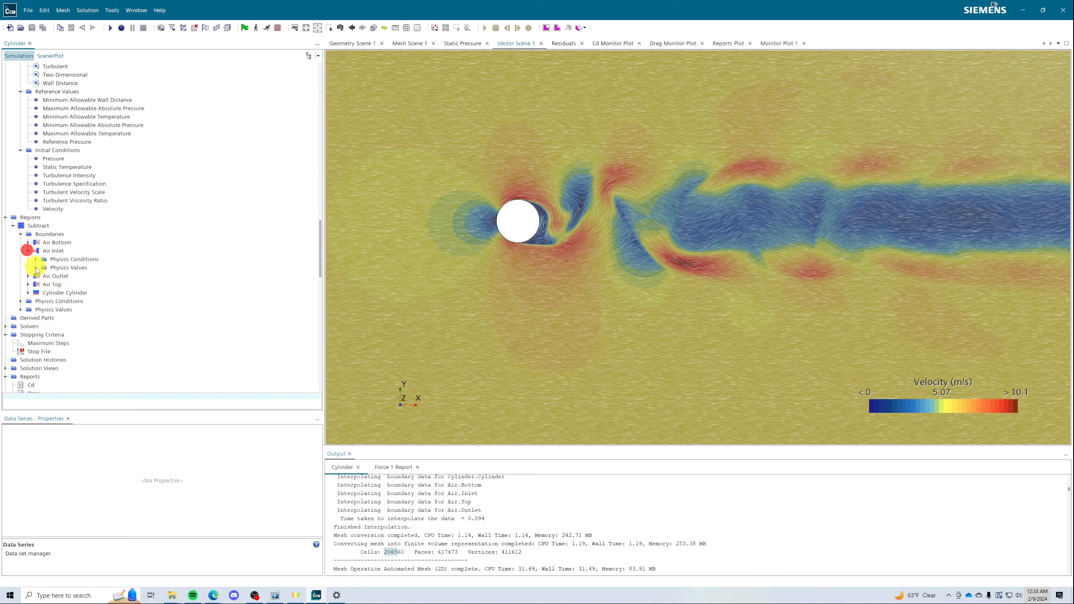
{"action": "left_click", "coordinate": [36, 267]}
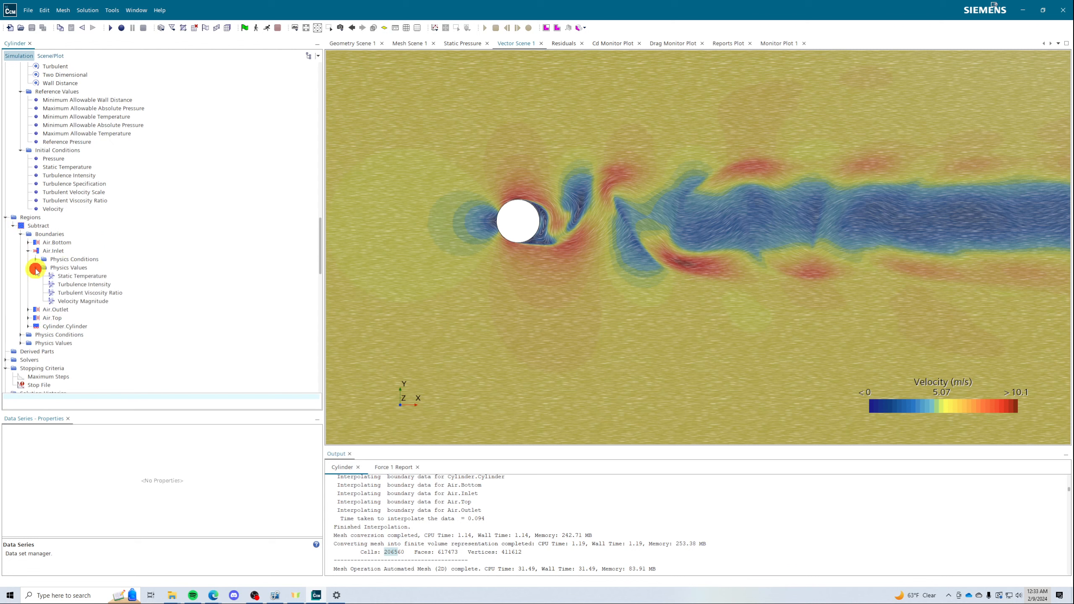
{"action": "left_click", "coordinate": [62, 302]}
{"action": "left_click", "coordinate": [191, 447]}
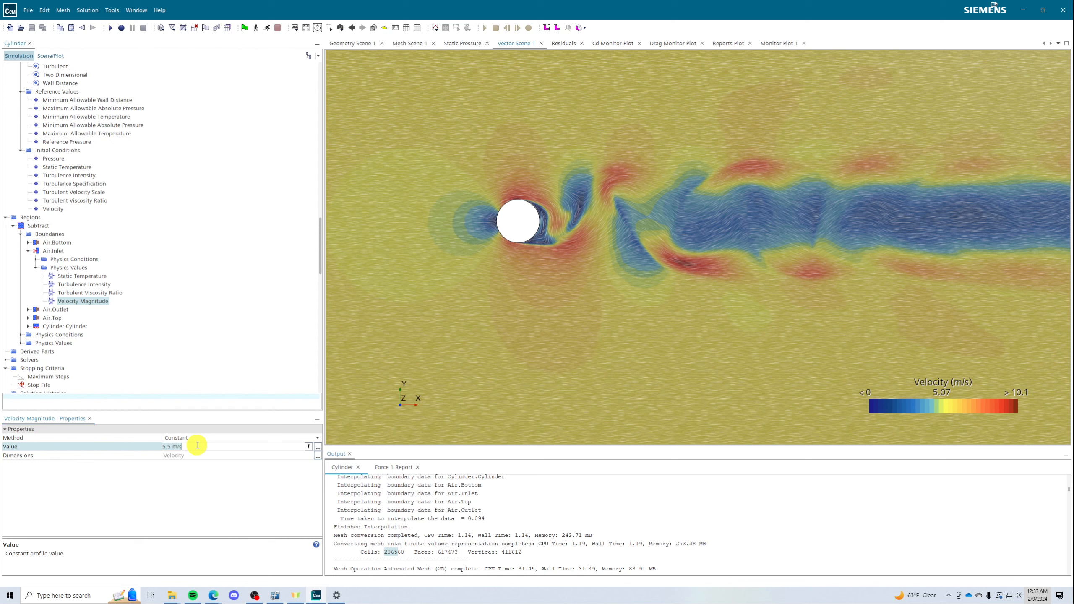
{"action": "key", "text": "Return"}
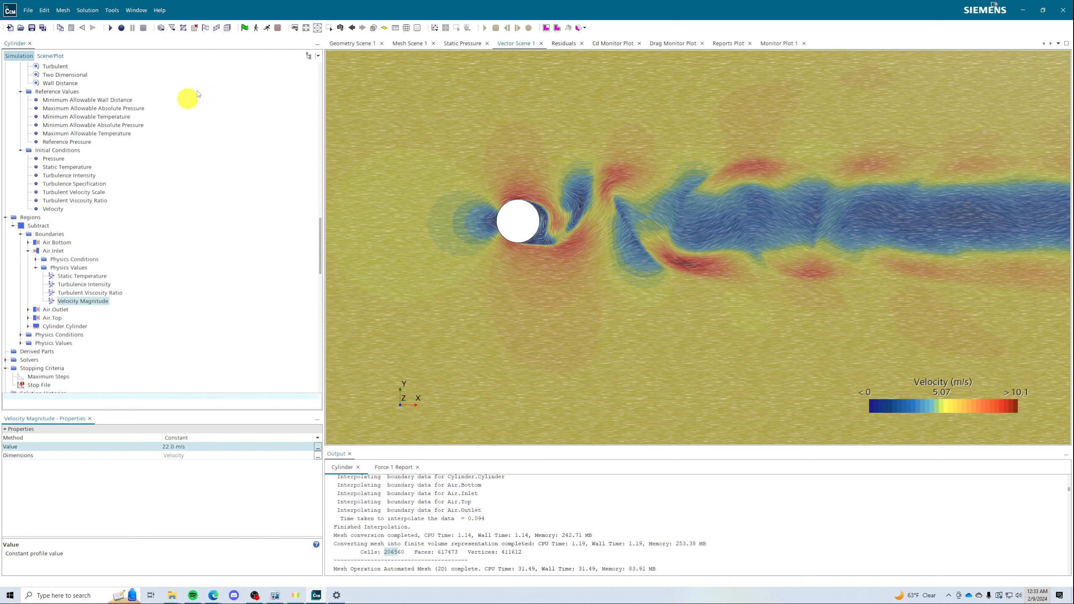
{"action": "left_click", "coordinate": [268, 28]}
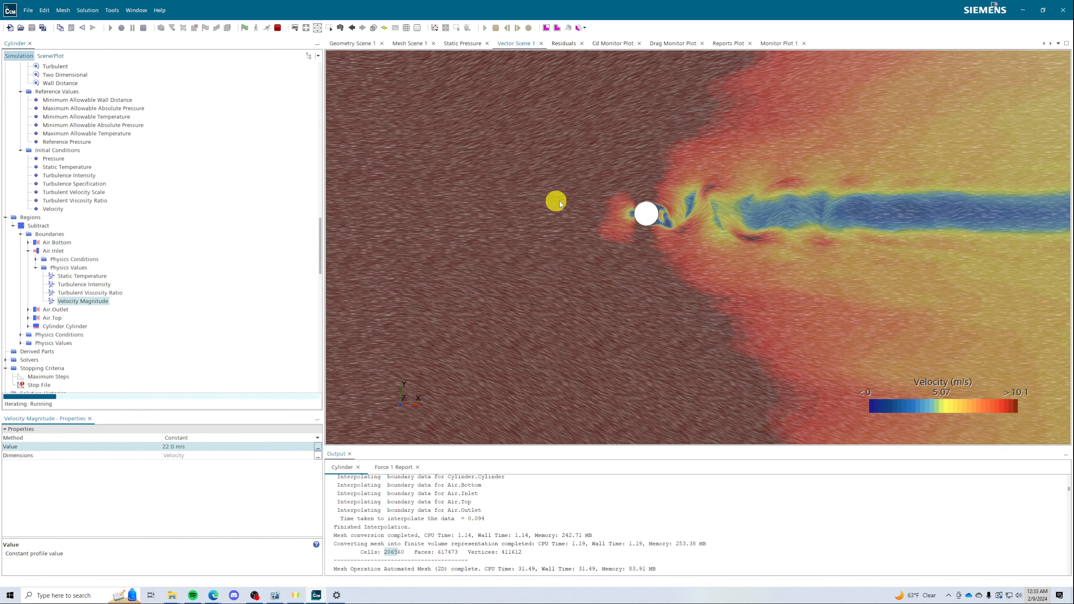
{"action": "scroll", "coordinate": [660, 199], "scroll_direction": "up", "scroll_amount": 5}
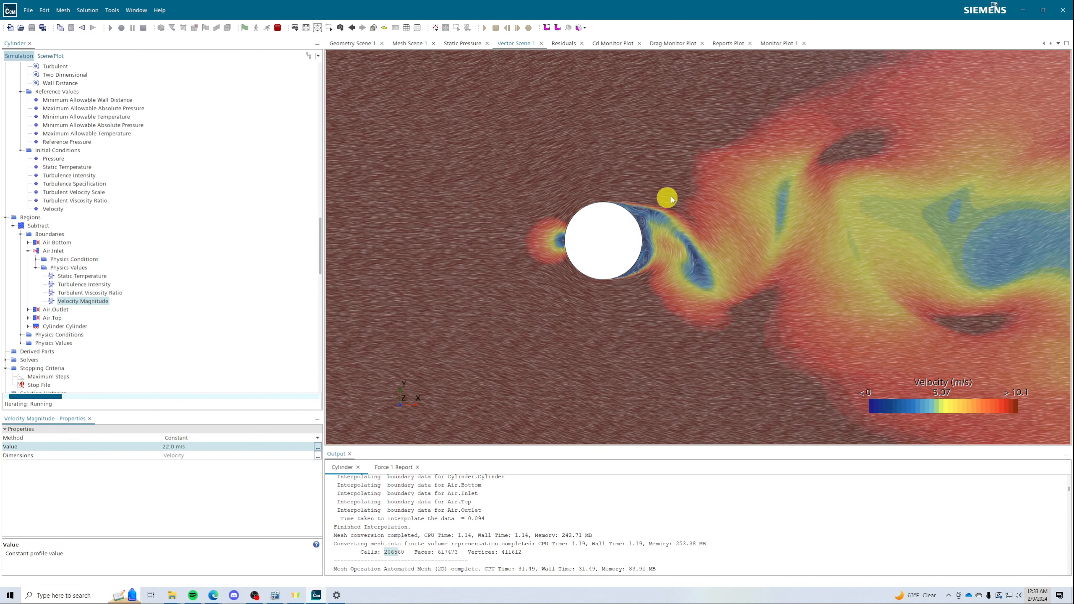
- Set the auto range of the Static Pressure scene's scalar field to Min and Max Values
{"action": "scroll", "coordinate": [204, 275], "scroll_direction": "down", "scroll_amount": 10}
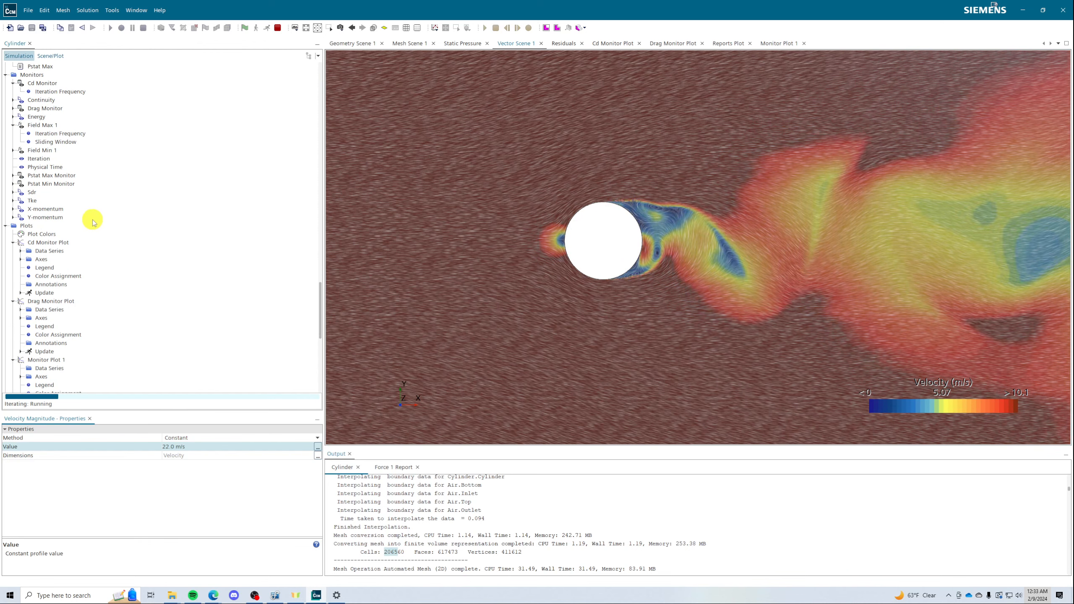
{"action": "scroll", "coordinate": [72, 271], "scroll_direction": "down", "scroll_amount": 6}
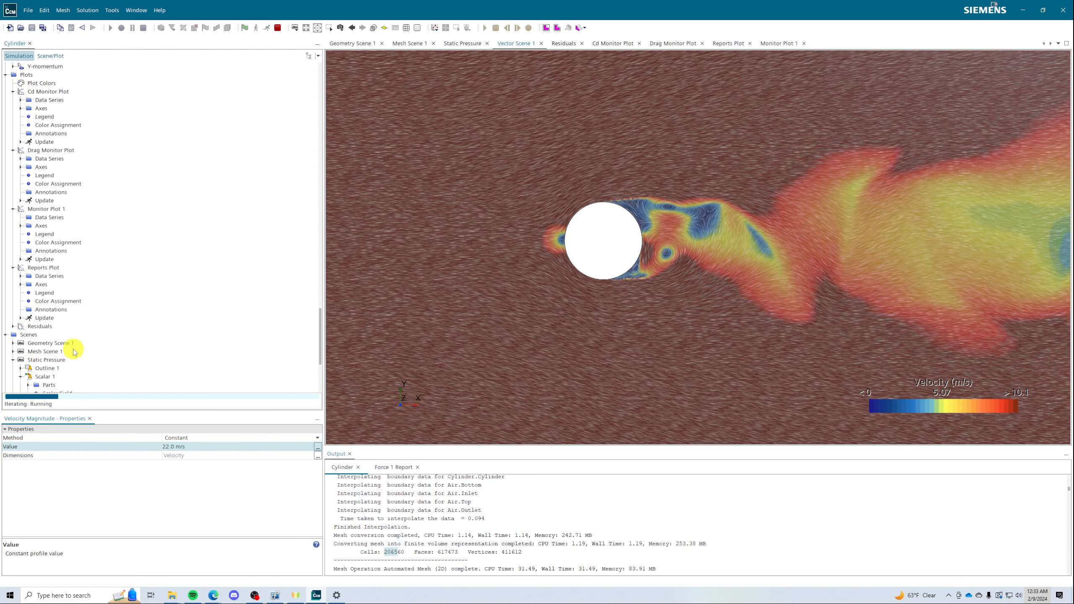
{"action": "scroll", "coordinate": [49, 384], "scroll_direction": "down", "scroll_amount": 4}
{"action": "left_click", "coordinate": [57, 293]}
{"action": "left_click", "coordinate": [173, 465]}
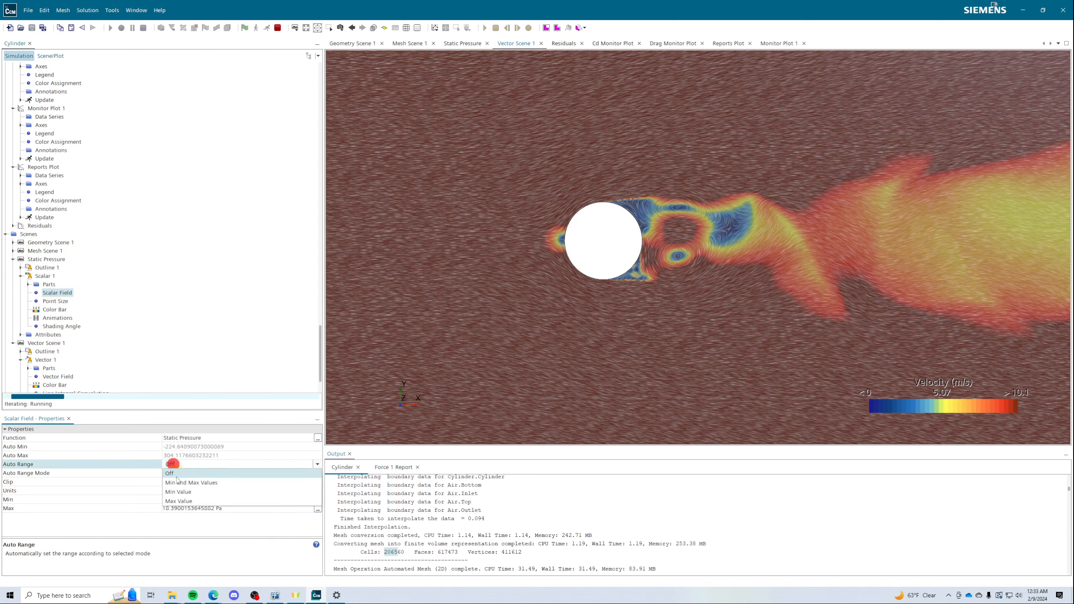
{"action": "left_click", "coordinate": [178, 483]}
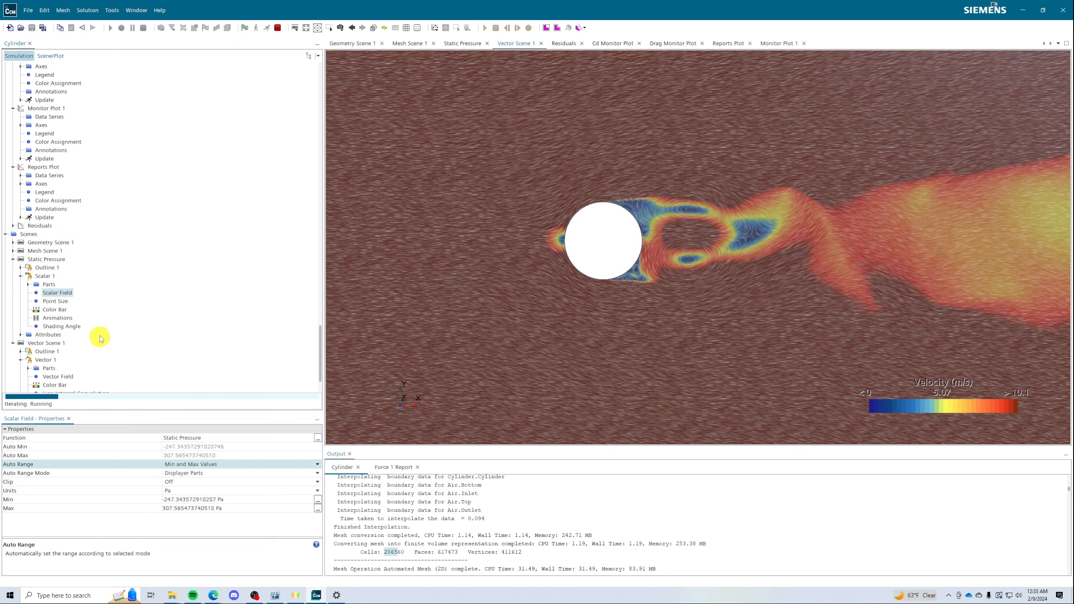
- Set the auto range of Vector Scene 1's vector field to Min and Max Values and inspect the flow around the cylinder
{"action": "left_click", "coordinate": [49, 375]}
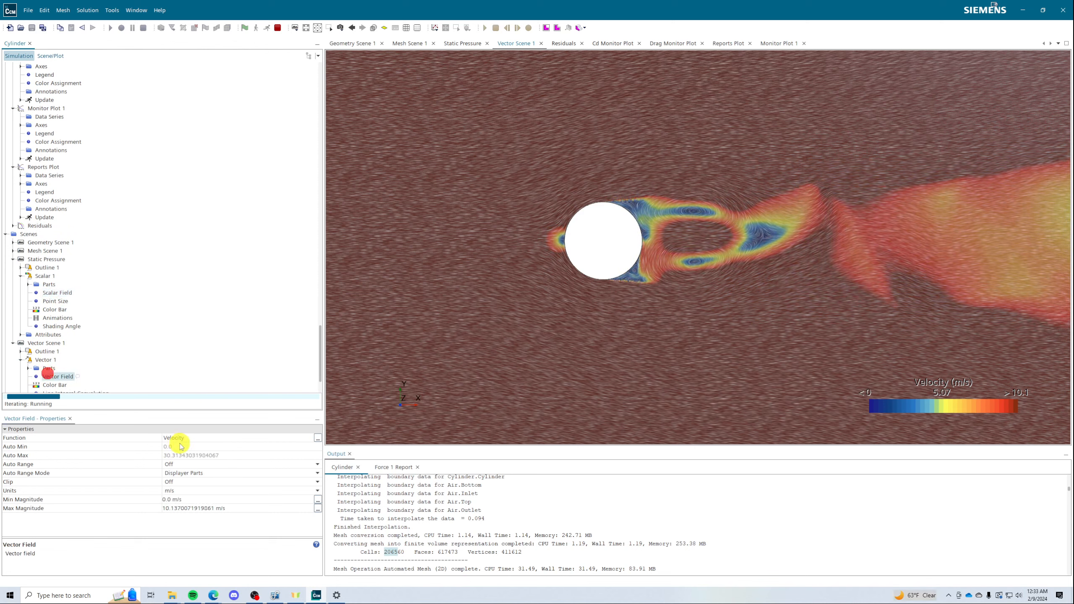
{"action": "left_click", "coordinate": [176, 466]}
{"action": "left_click", "coordinate": [178, 481]}
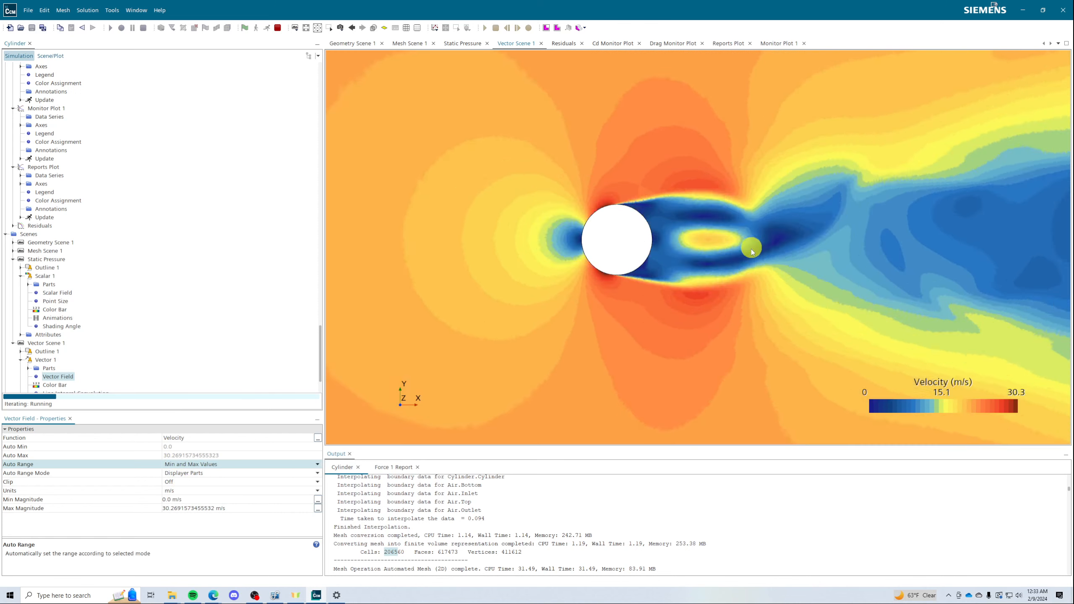
{"action": "scroll", "coordinate": [752, 251], "scroll_direction": "down", "scroll_amount": 3}
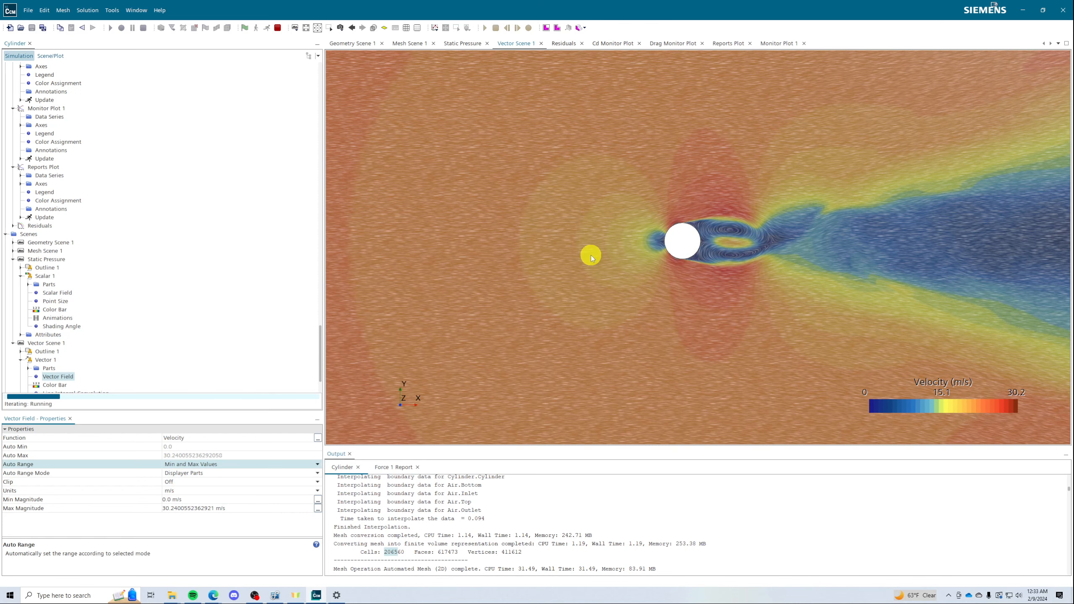
{"action": "scroll", "coordinate": [547, 247], "scroll_direction": "down", "scroll_amount": 2}
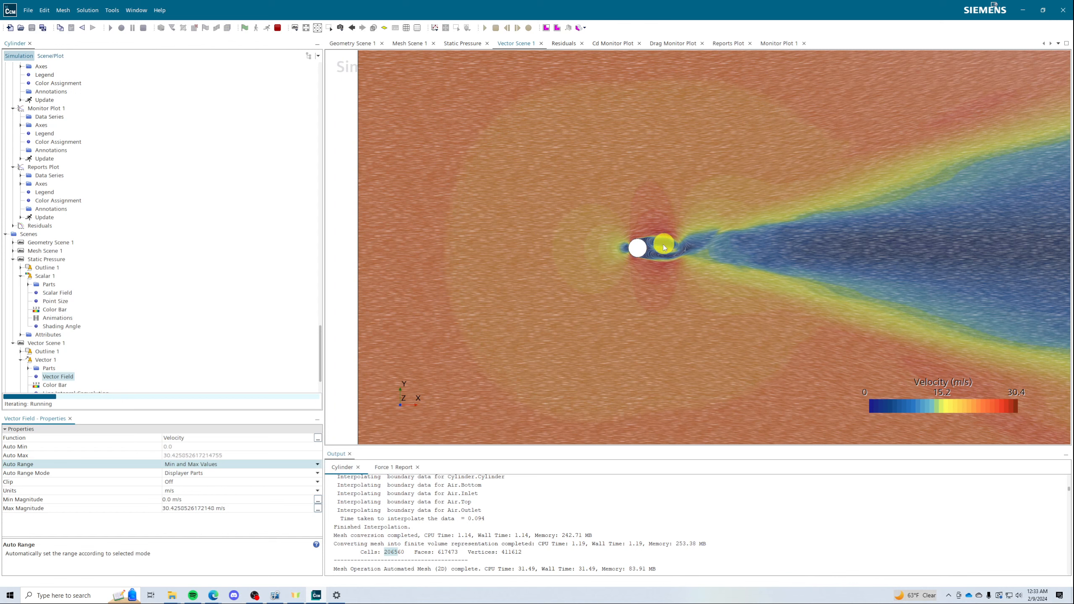
{"action": "scroll", "coordinate": [664, 247], "scroll_direction": "up", "scroll_amount": 5}
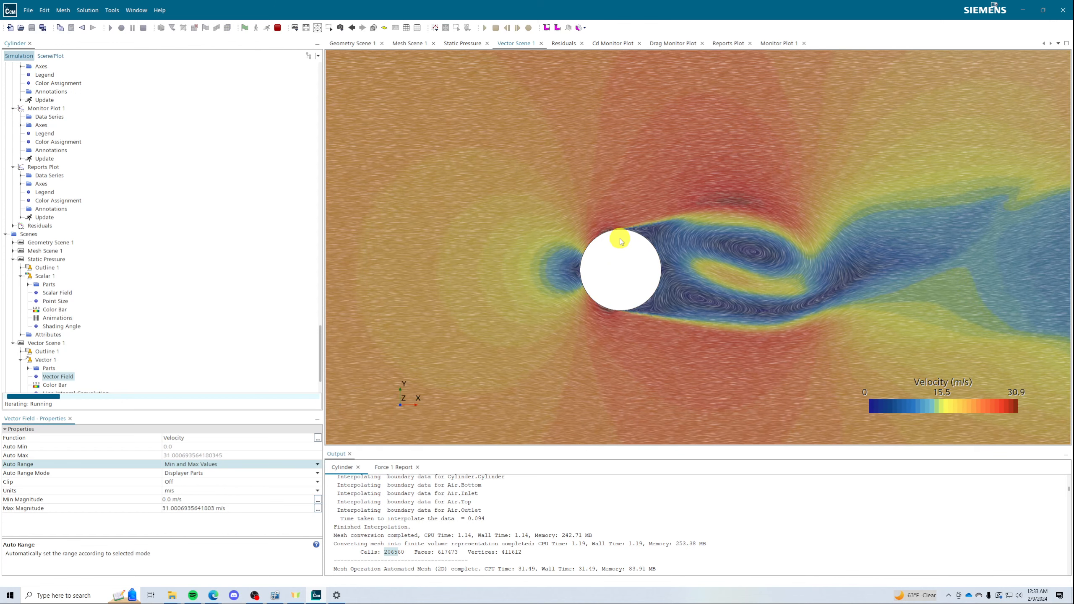
- Display the Cd Monitor Plot and set the Cd report's reference velocity to 22 m/s
{"action": "left_click", "coordinate": [619, 45]}
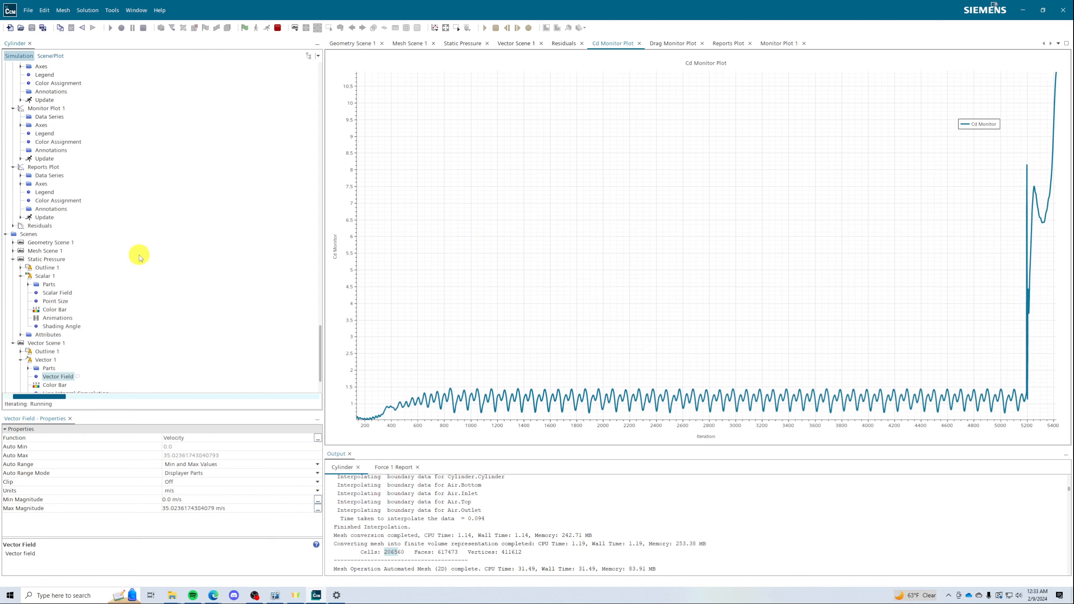
{"action": "scroll", "coordinate": [140, 257], "scroll_direction": "up", "scroll_amount": 15}
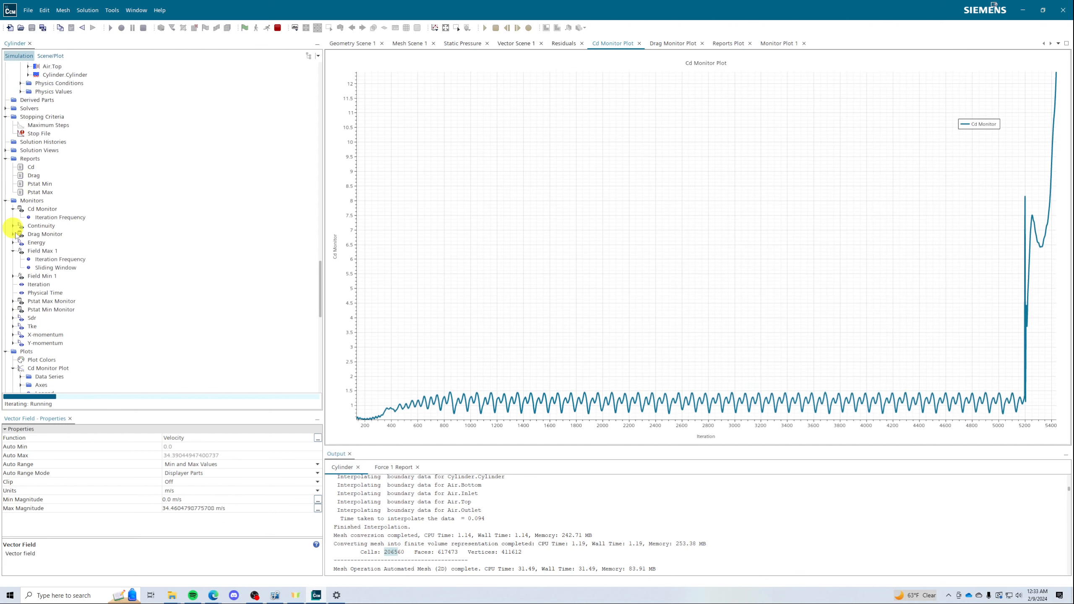
{"action": "left_click", "coordinate": [31, 167]}
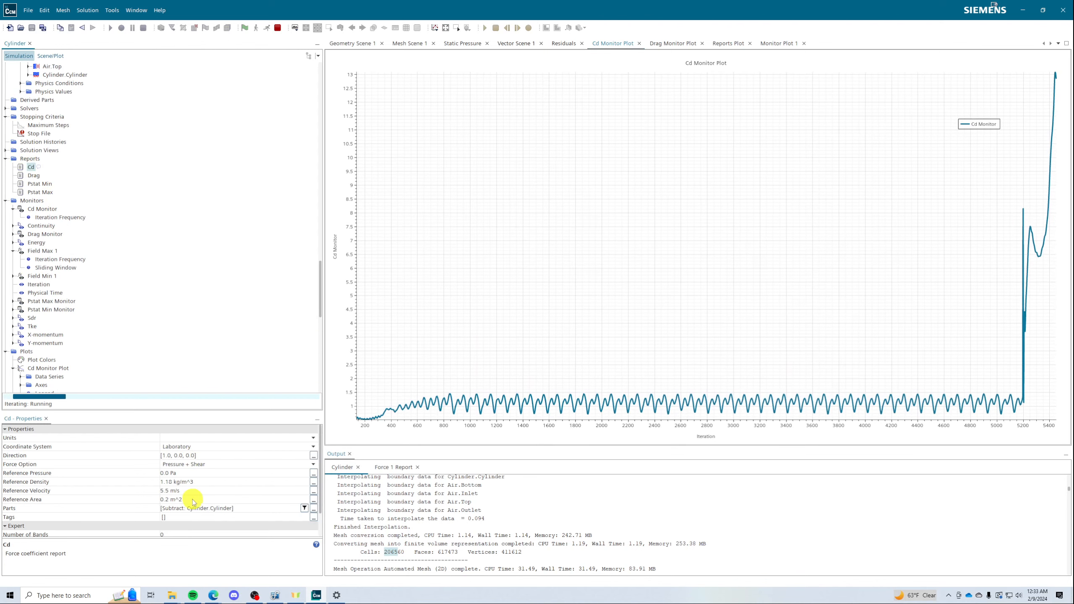
{"action": "left_click", "coordinate": [185, 491]}
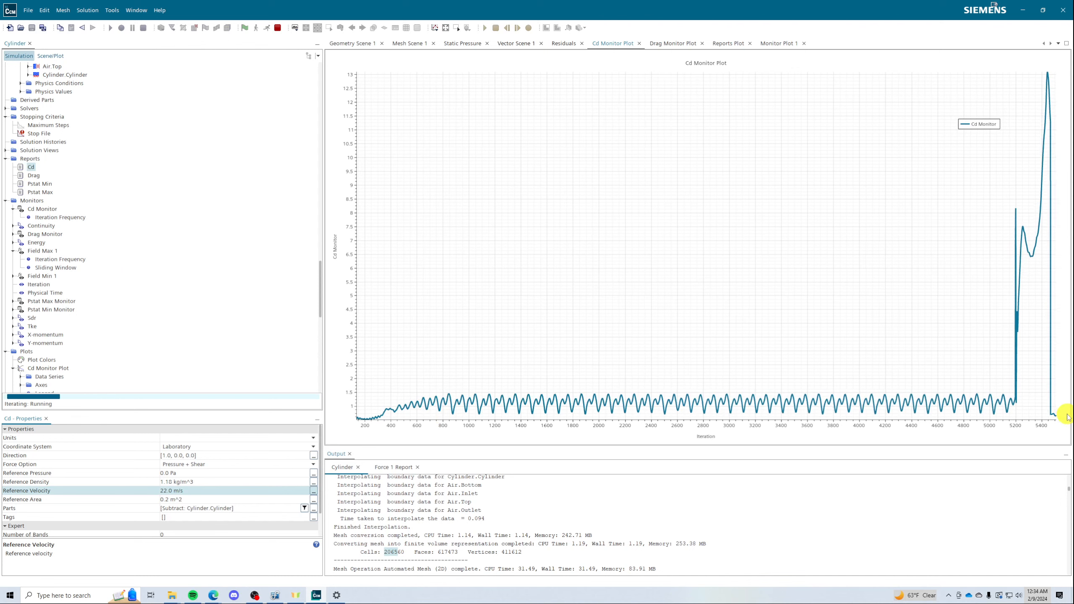
- Examine the most recent iterations of the drag coefficient curve in the Cd Monitor Plot
{"action": "scroll", "coordinate": [1058, 415], "scroll_direction": "up", "scroll_amount": 5}
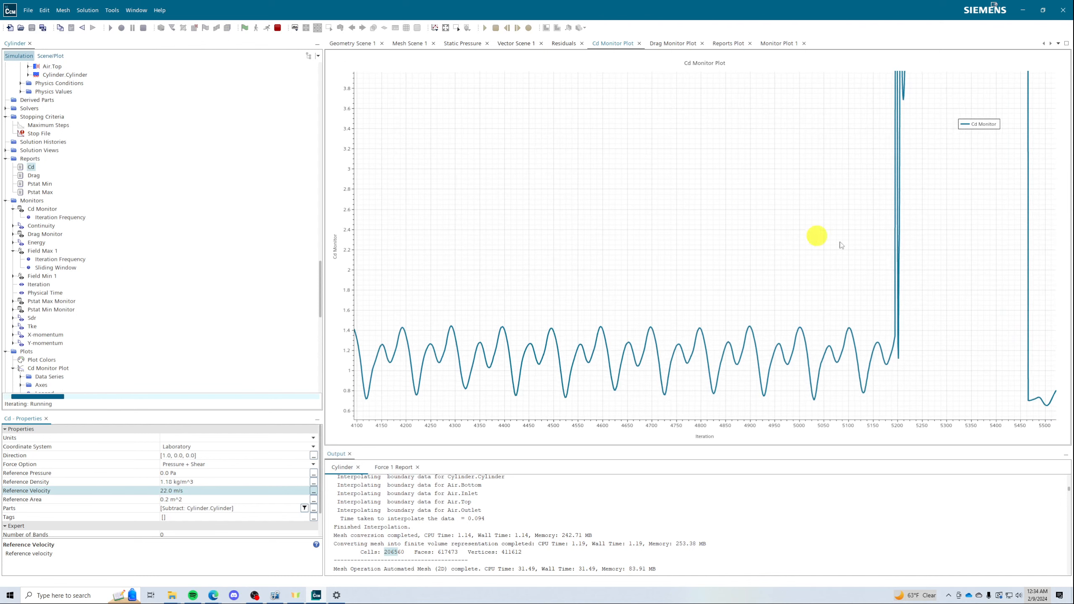
{"action": "scroll", "coordinate": [842, 245], "scroll_direction": "down", "scroll_amount": 1}
{"action": "right_click_drag", "start_coordinate": [874, 271], "coordinate": [981, 360]}
{"action": "scroll", "coordinate": [859, 254], "scroll_direction": "down", "scroll_amount": 3}
{"action": "right_click_drag", "start_coordinate": [859, 255], "coordinate": [911, 298]}
{"action": "scroll", "coordinate": [1059, 423], "scroll_direction": "up", "scroll_amount": 2}
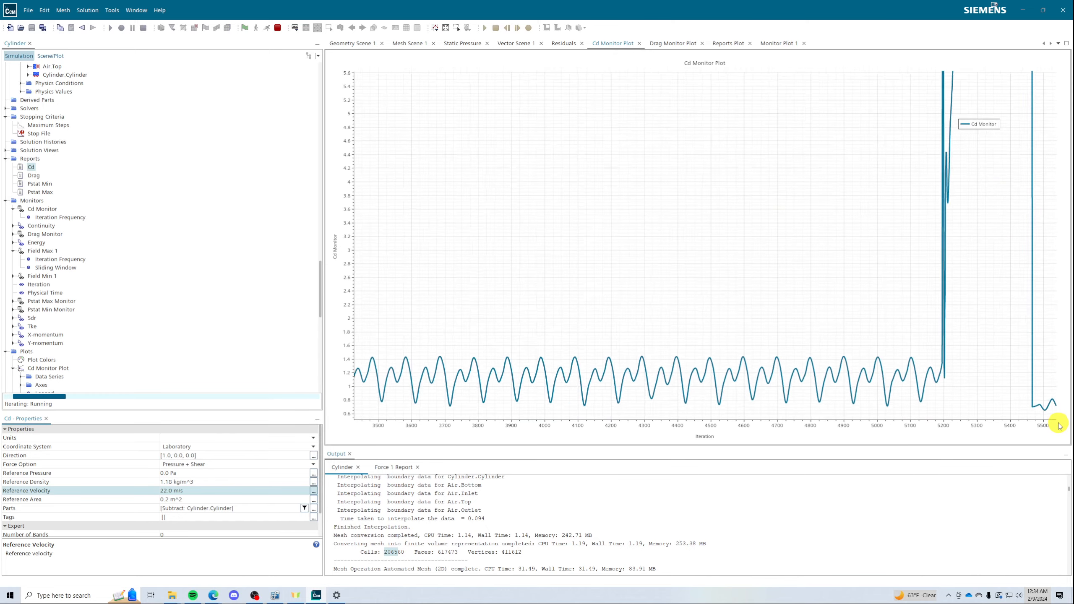
{"action": "scroll", "coordinate": [1059, 424], "scroll_direction": "up", "scroll_amount": 4}
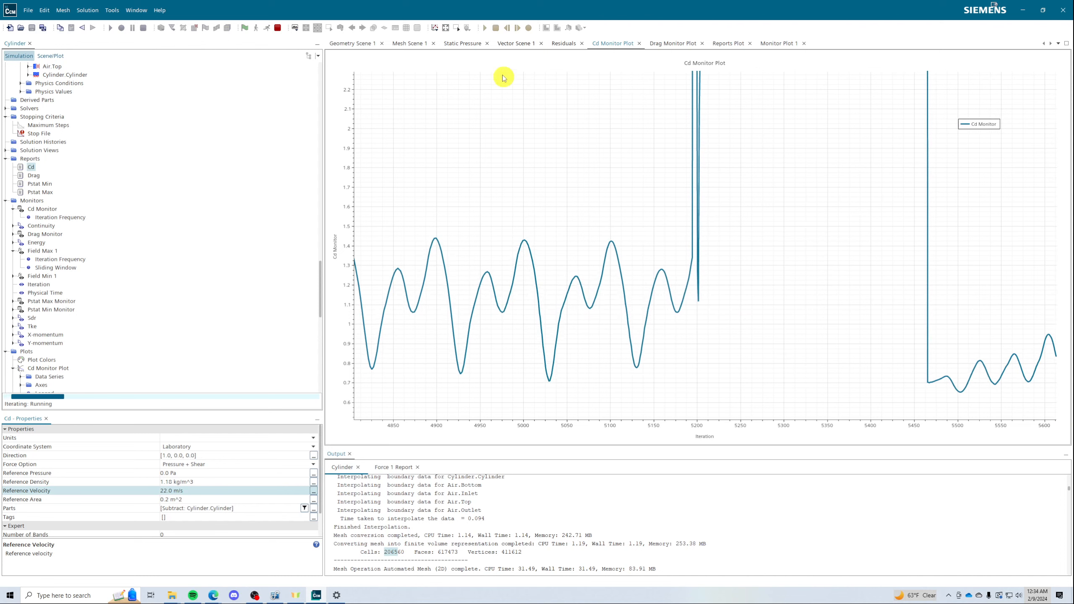
- Check the running solution in Vector Scene 1, the Residuals plot and the Cd Monitor Plot
{"action": "left_click", "coordinate": [513, 43]}
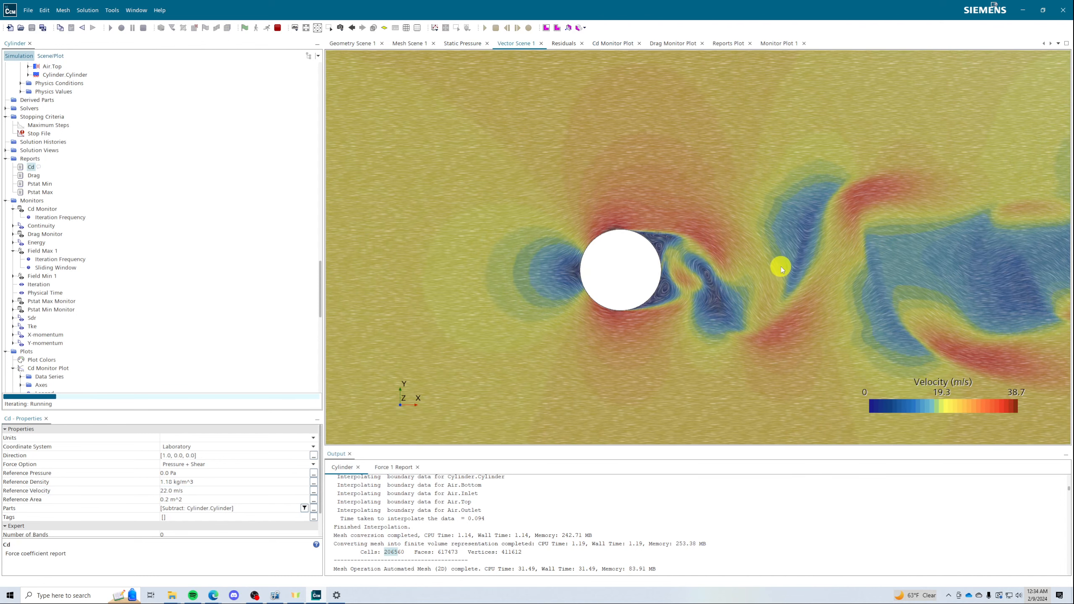
{"action": "left_click", "coordinate": [566, 44]}
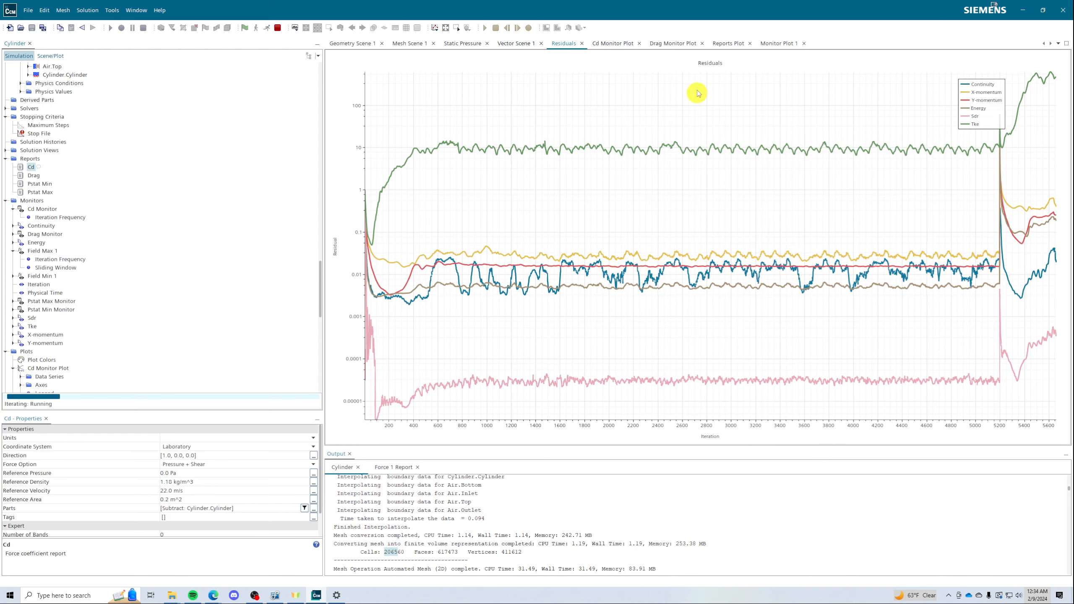
{"action": "left_click", "coordinate": [609, 43]}
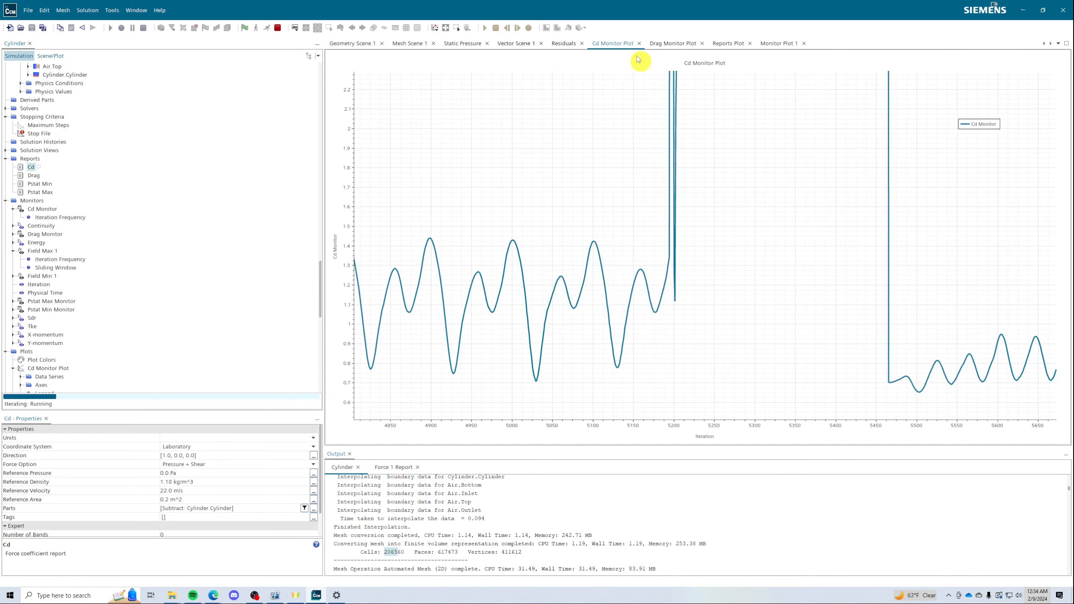
- Review the drag and static pressure report plots, the velocity and static pressure scenes, and the drag coefficient's oscillation in the Cd Monitor Plot
{"action": "left_click", "coordinate": [672, 43]}
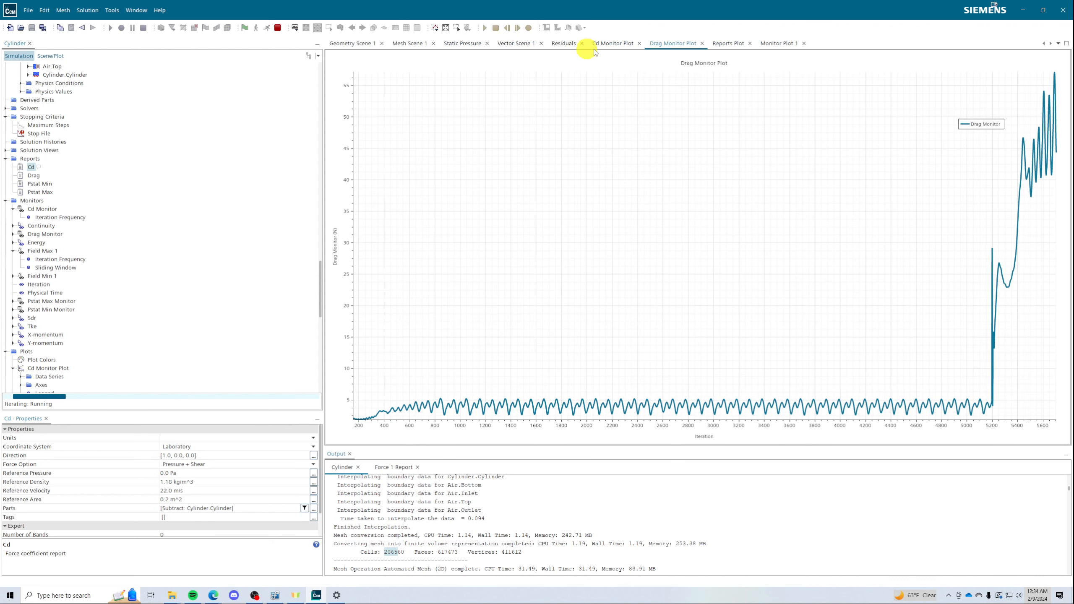
{"action": "left_click", "coordinate": [776, 44]}
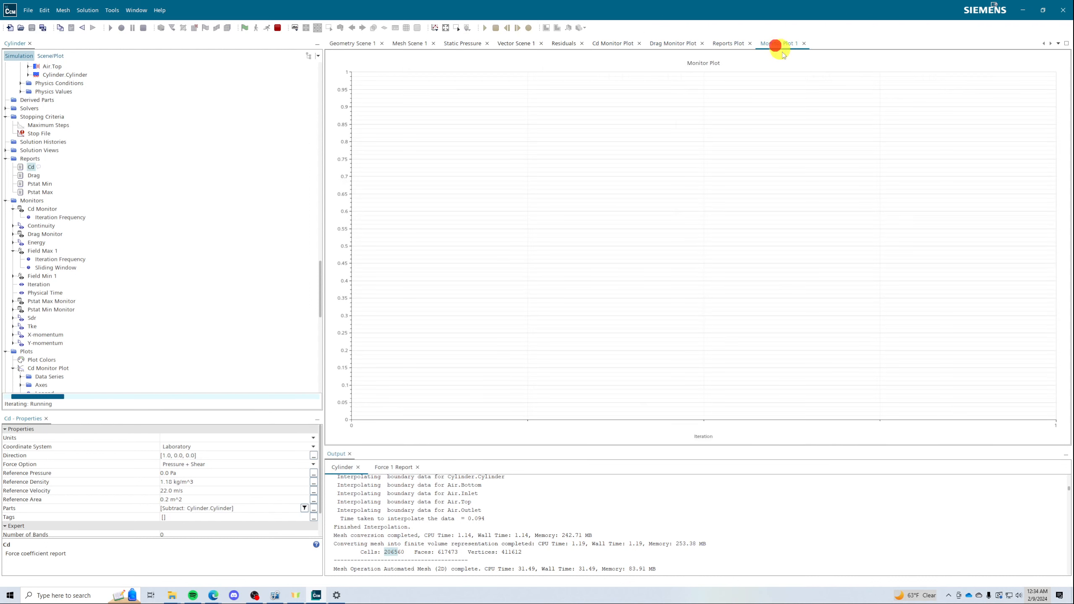
{"action": "left_click", "coordinate": [724, 47]}
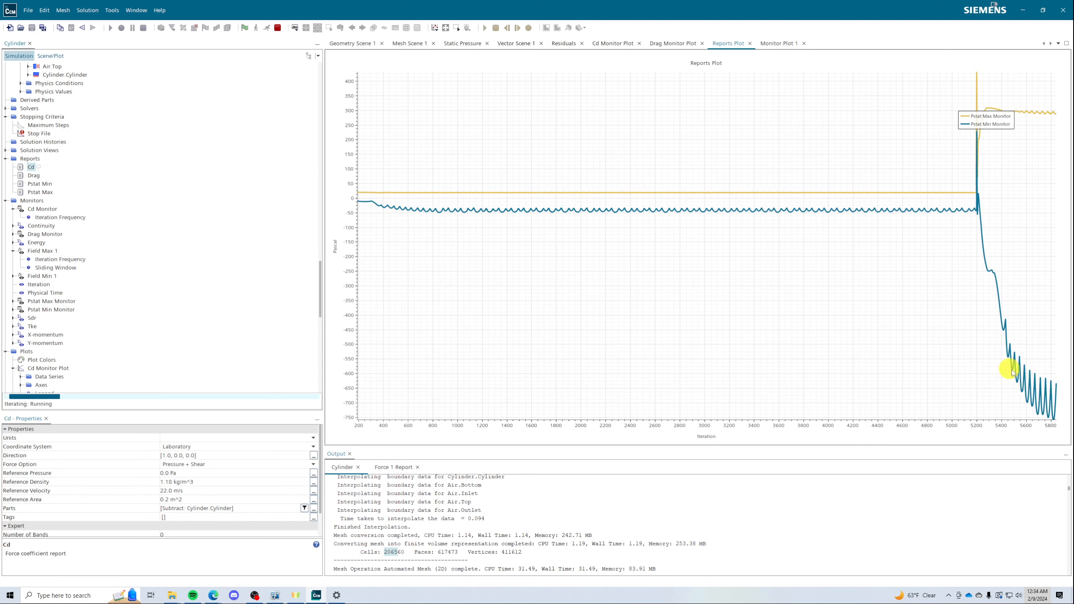
{"action": "left_click", "coordinate": [511, 43]}
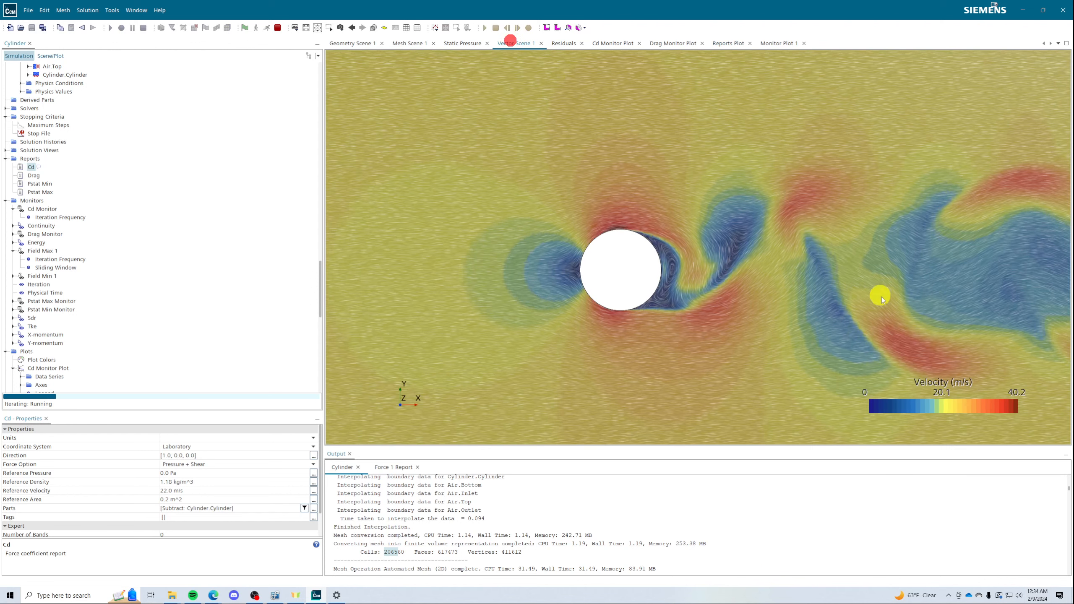
{"action": "left_click", "coordinate": [453, 43]}
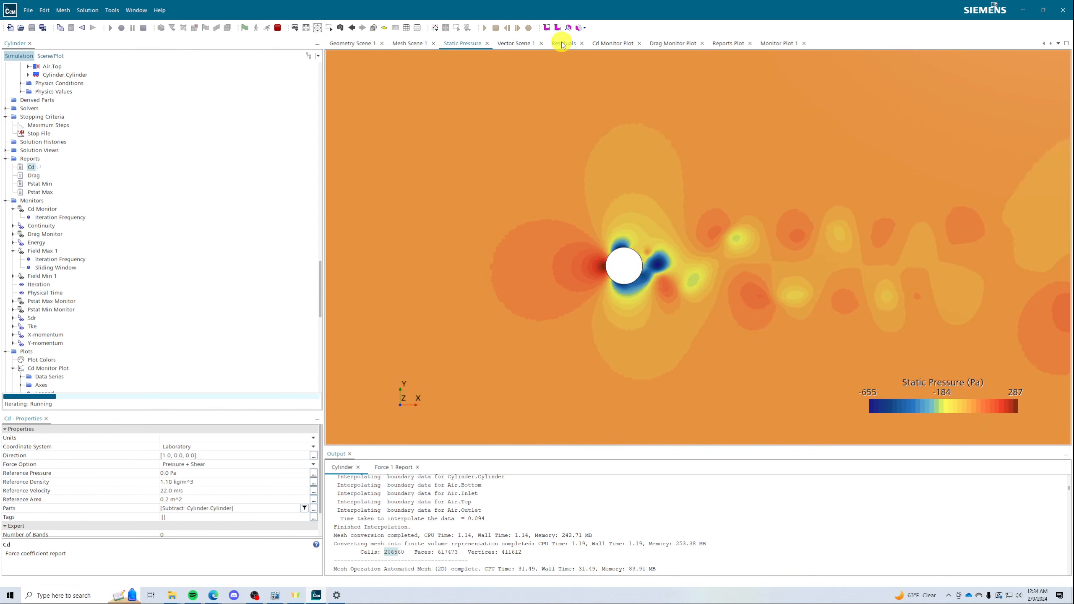
{"action": "left_click", "coordinate": [612, 47]}
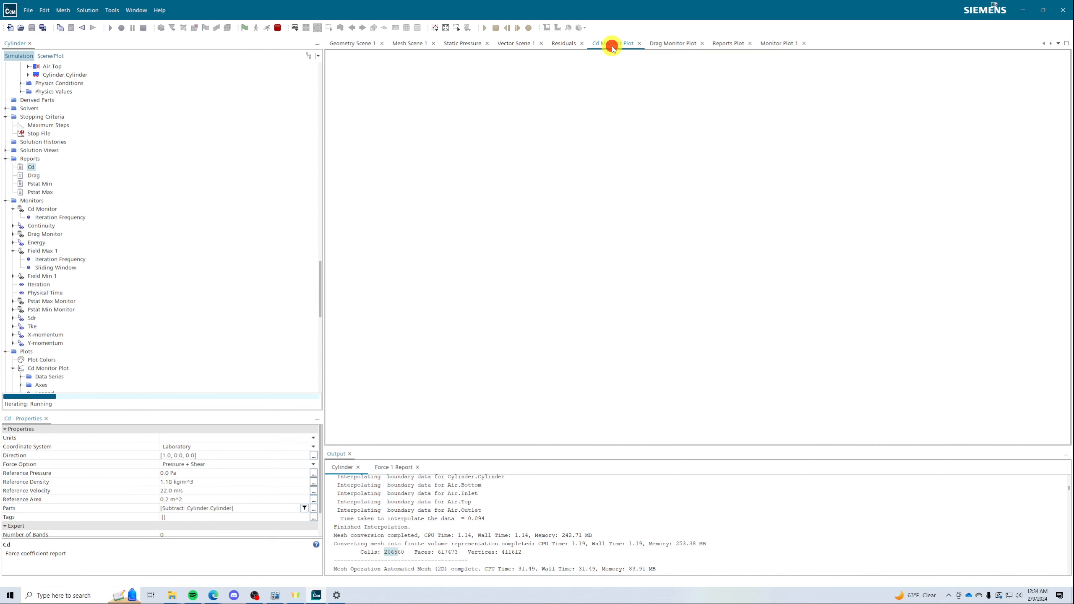
{"action": "mouse_move", "coordinate": [578, 275]}
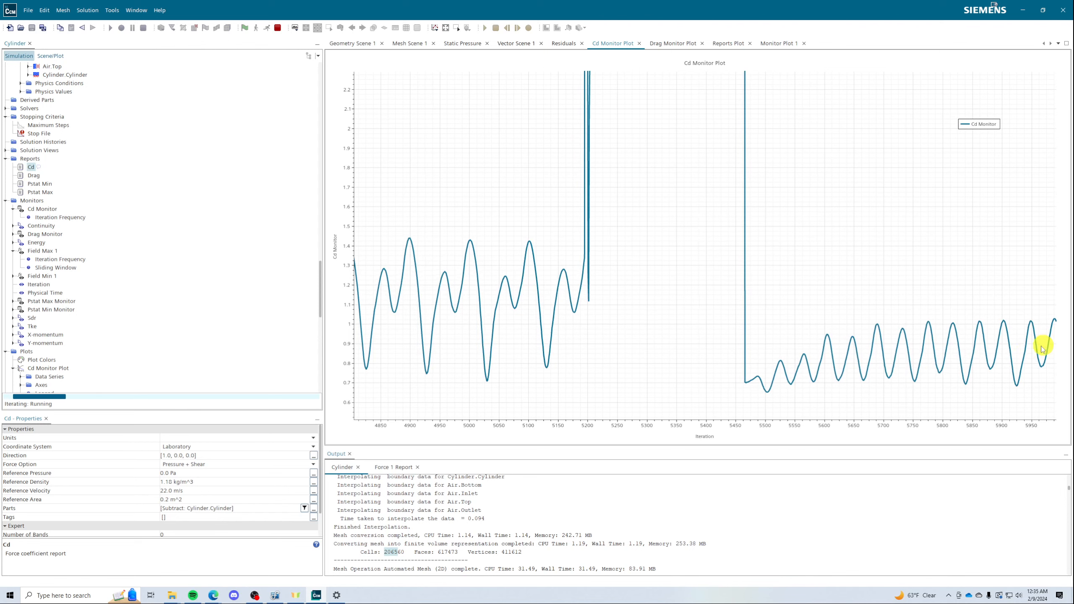
{"action": "mouse_move", "coordinate": [1050, 360]}
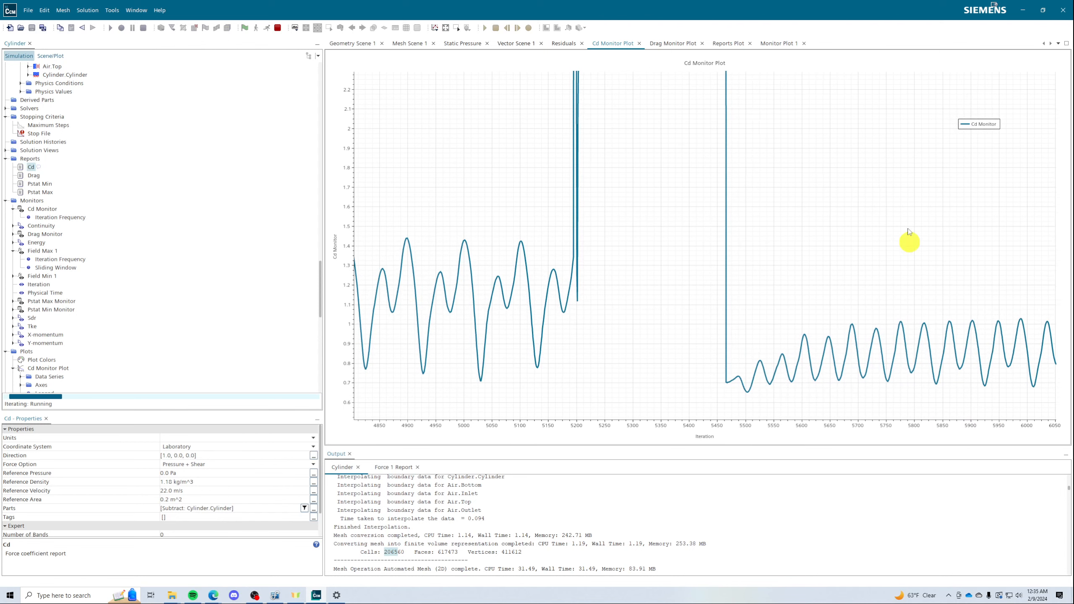
- Compare the Drag Monitor Plot, Reports Plot and Residuals with the velocity field in Vector Scene 1
{"action": "left_click", "coordinate": [660, 47]}
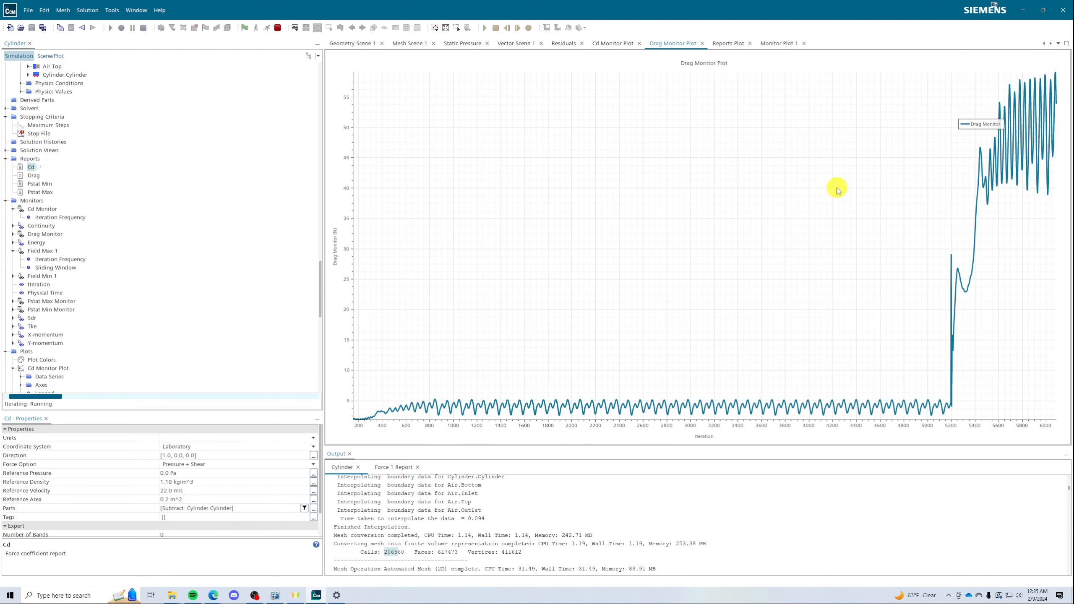
{"action": "left_click", "coordinate": [731, 44]}
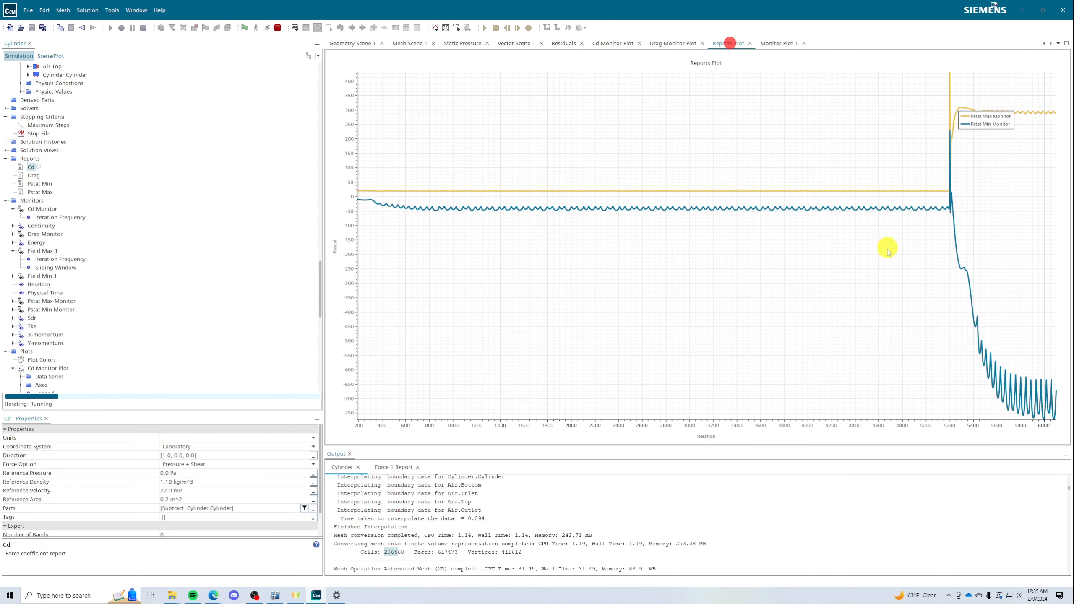
{"action": "left_click", "coordinate": [781, 43]}
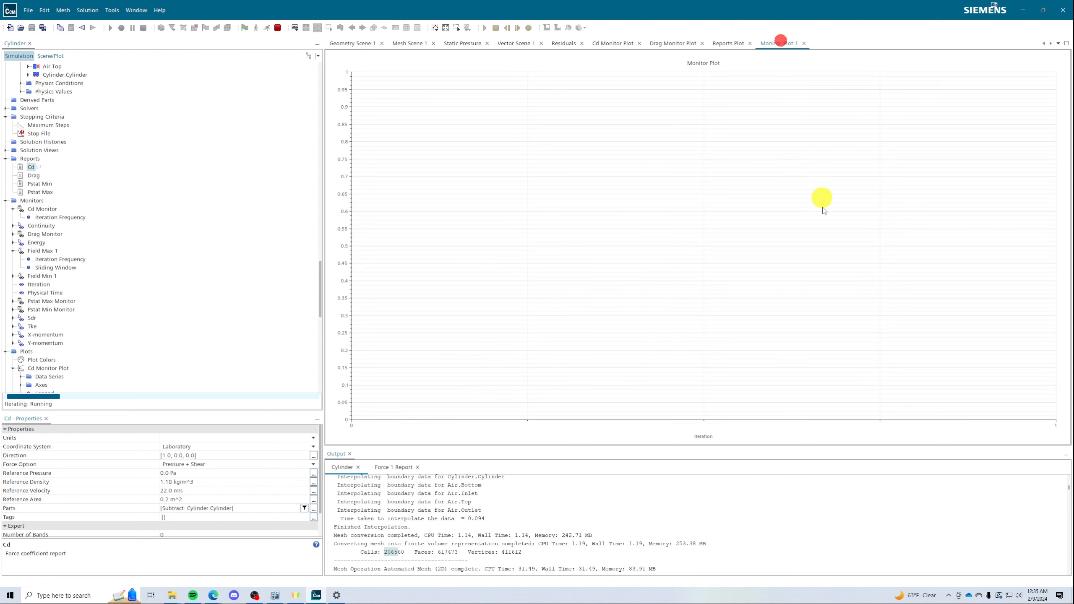
{"action": "left_click", "coordinate": [516, 43]}
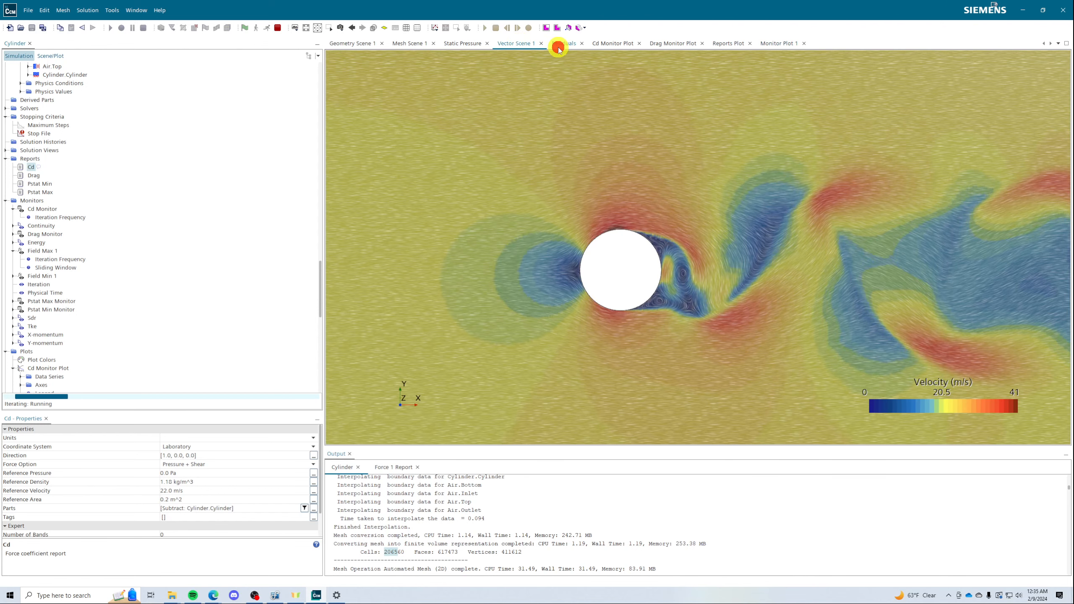
{"action": "left_click", "coordinate": [558, 44]}
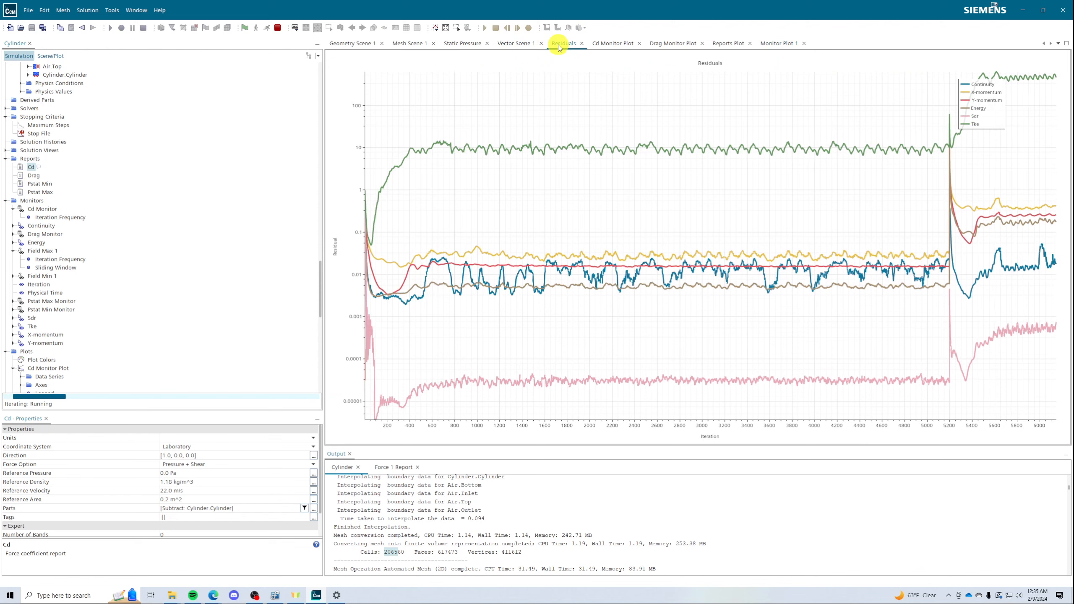
{"action": "left_click", "coordinate": [520, 45]}
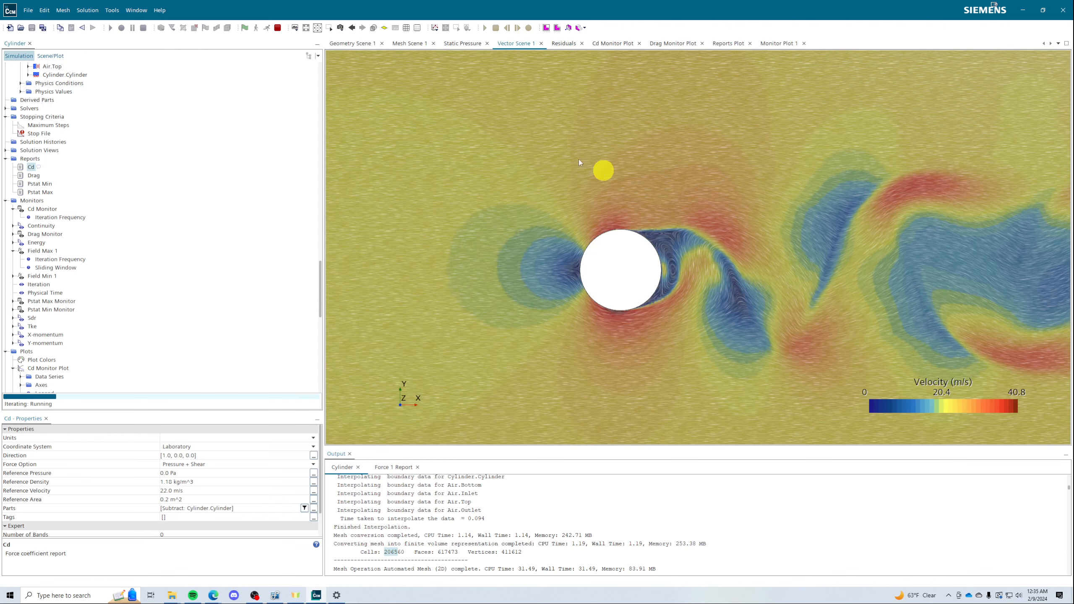
- Stop the running solution and save the simulation file
{"action": "scroll", "coordinate": [566, 176], "scroll_direction": "down", "scroll_amount": 3}
{"action": "scroll", "coordinate": [620, 294], "scroll_direction": "down", "scroll_amount": 3}
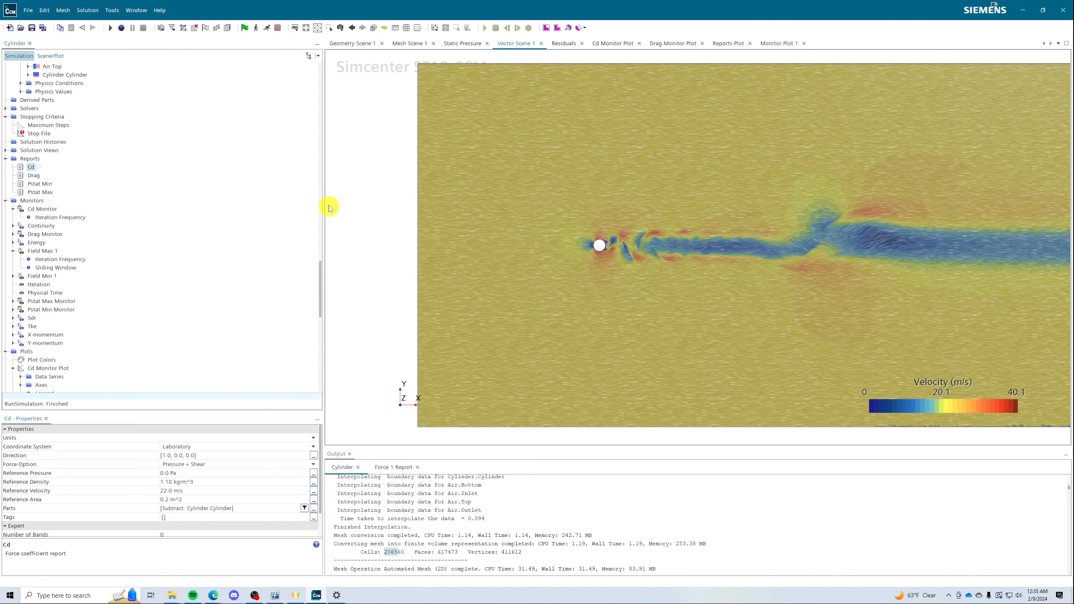
{"action": "scroll", "coordinate": [243, 279], "scroll_direction": "up", "scroll_amount": 20}
{"action": "scroll", "coordinate": [269, 245], "scroll_direction": "up", "scroll_amount": 10}
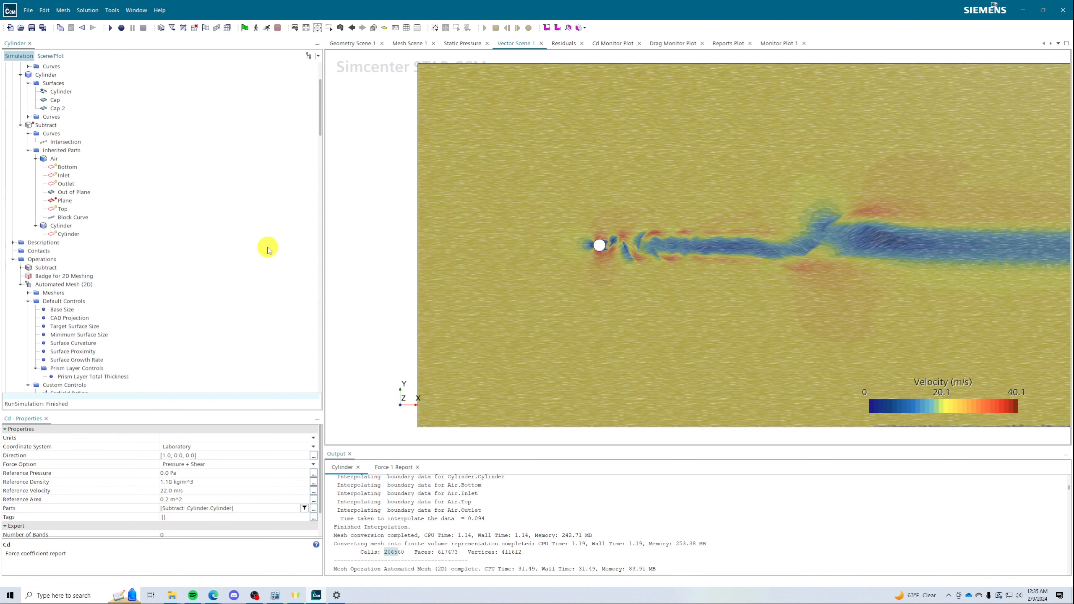
{"action": "scroll", "coordinate": [226, 166], "scroll_direction": "up", "scroll_amount": 4}
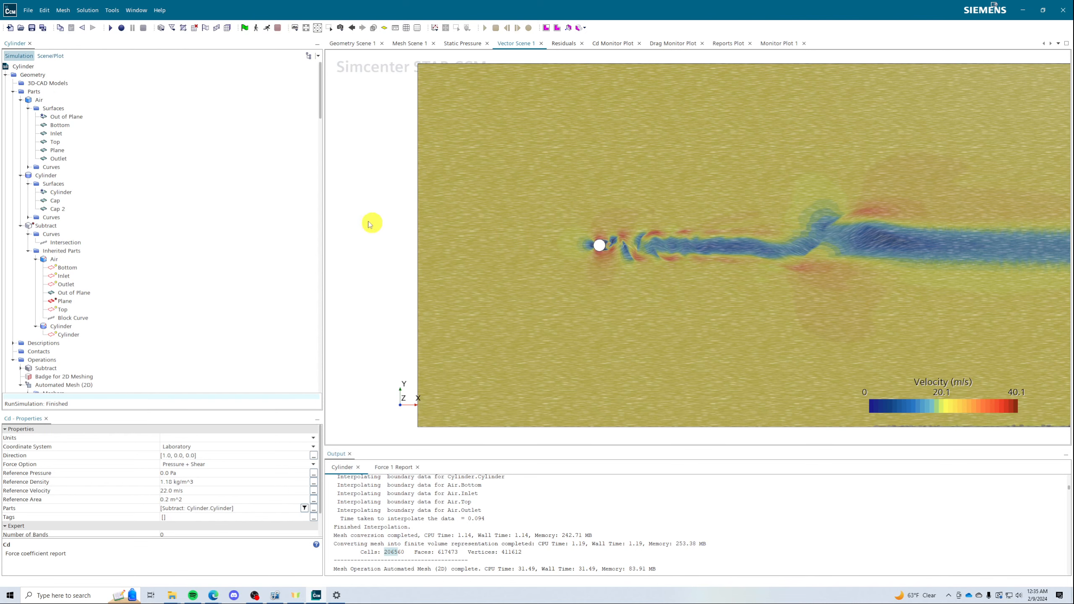
{"action": "left_click", "coordinate": [33, 28]}
{"action": "scroll", "coordinate": [626, 232], "scroll_direction": "up", "scroll_amount": 5}
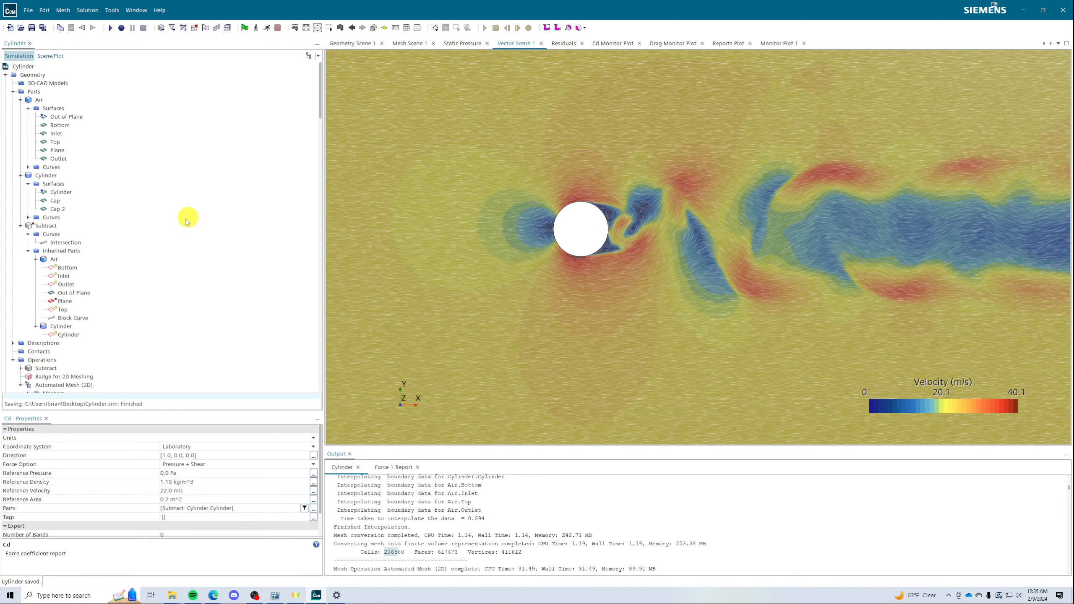
- Start a new cylinder shape part with start and end X coordinates of 0.4 m and a radius of 0.1 m
{"action": "right_click", "coordinate": [34, 92]}
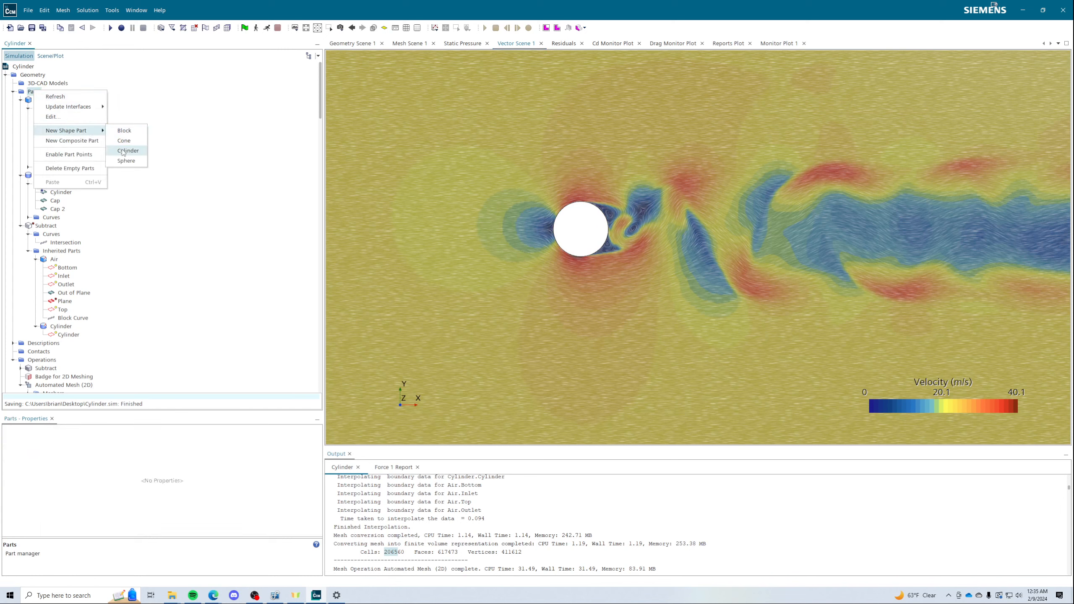
{"action": "left_click", "coordinate": [123, 151]}
{"action": "left_click", "coordinate": [57, 146]}
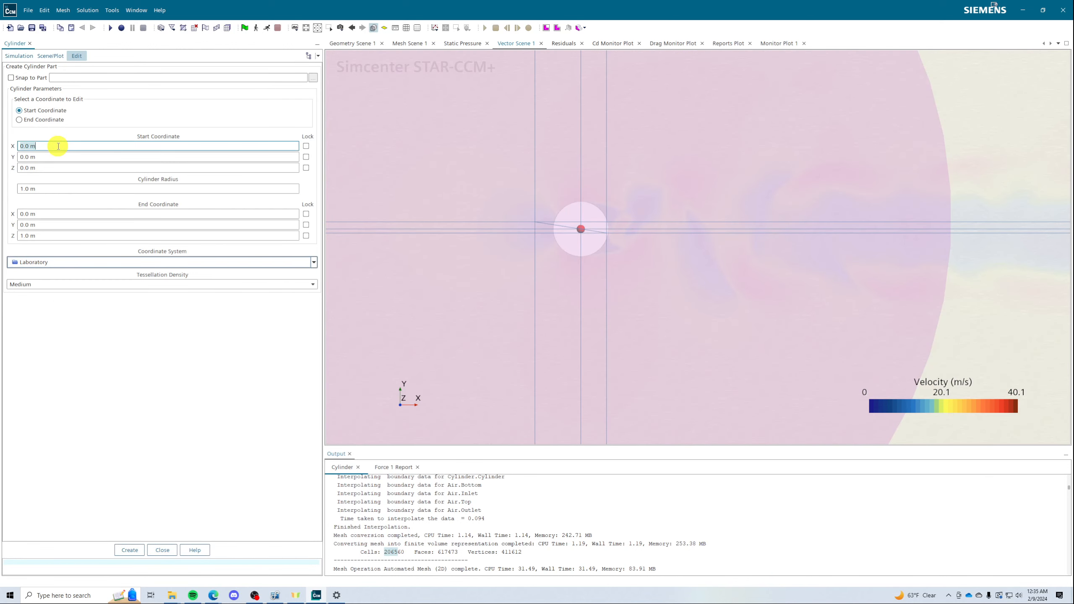
{"action": "left_click", "coordinate": [57, 213]}
{"action": "type", "text": "0.4"}
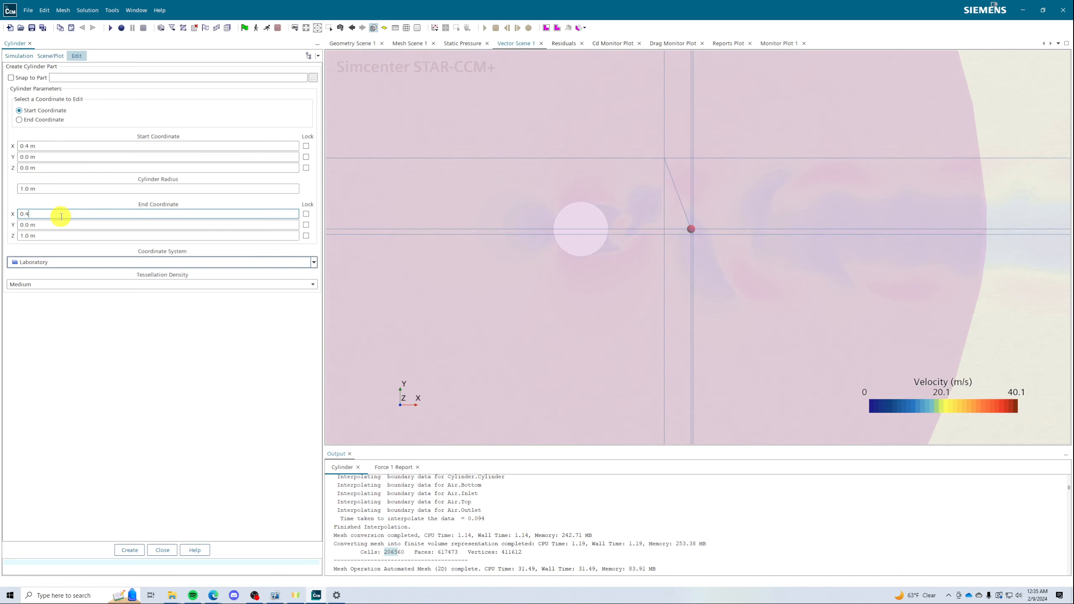
{"action": "type", "text": " m"}
{"action": "left_click", "coordinate": [44, 189]}
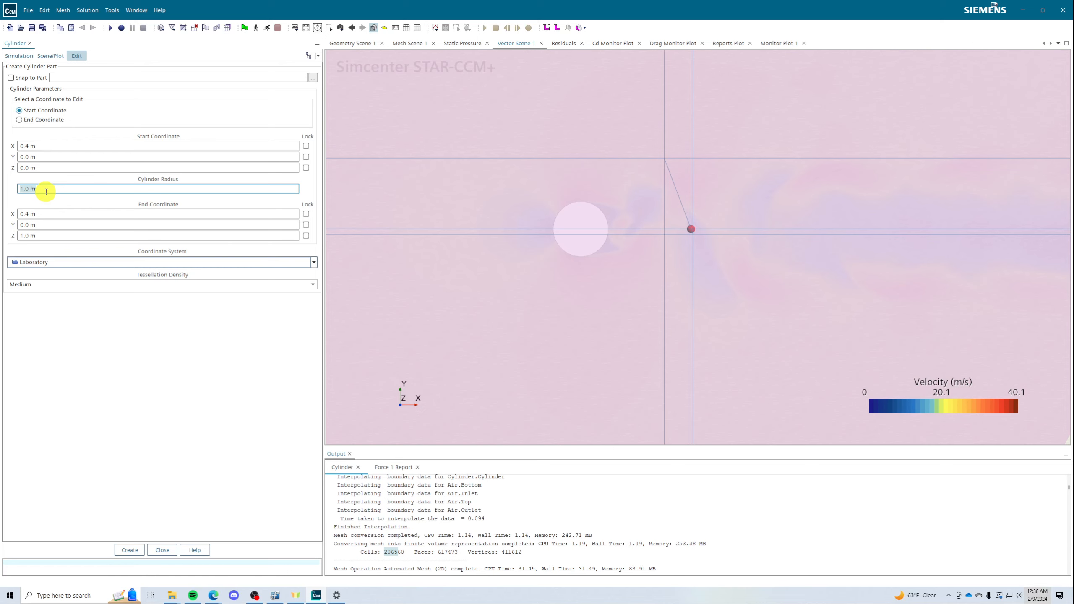
{"action": "type", "text": "0.1 m"}
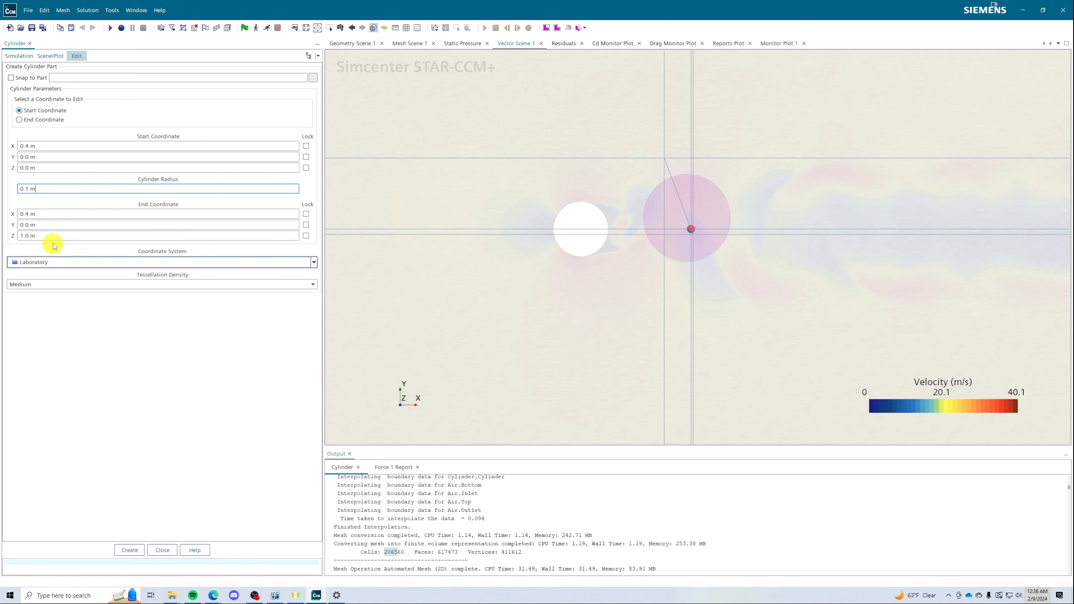
- Set the new cylinder's start and end X coordinates to 0.6 m, create the part and close its editor
{"action": "scroll", "coordinate": [543, 214], "scroll_direction": "down", "scroll_amount": 8}
{"action": "right_click_drag", "start_coordinate": [511, 205], "coordinate": [473, 223]}
{"action": "right_click_drag", "start_coordinate": [369, 211], "coordinate": [436, 223]}
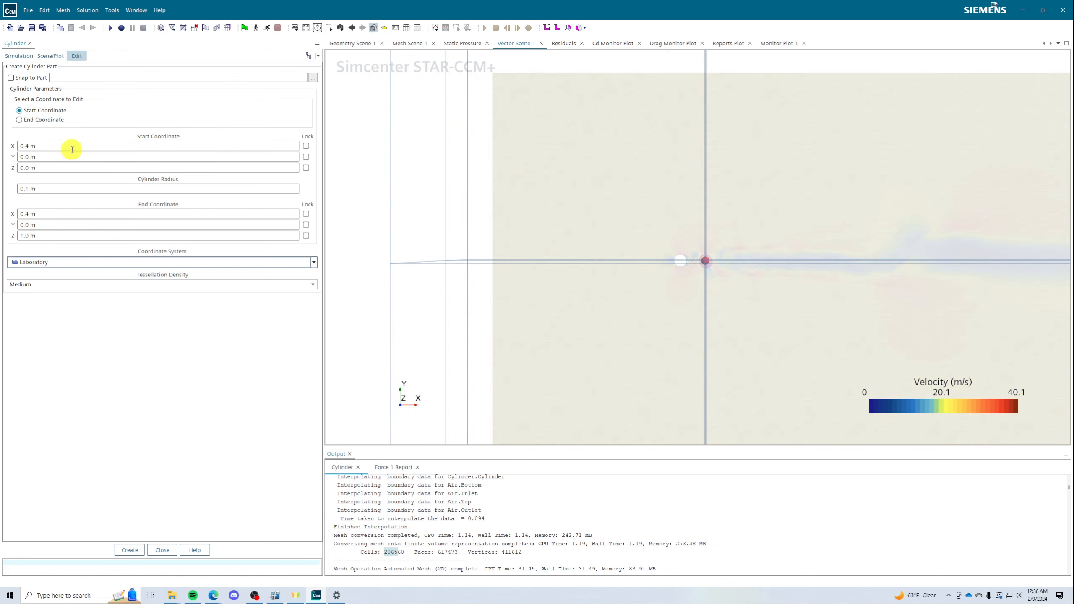
{"action": "left_click", "coordinate": [72, 147]}
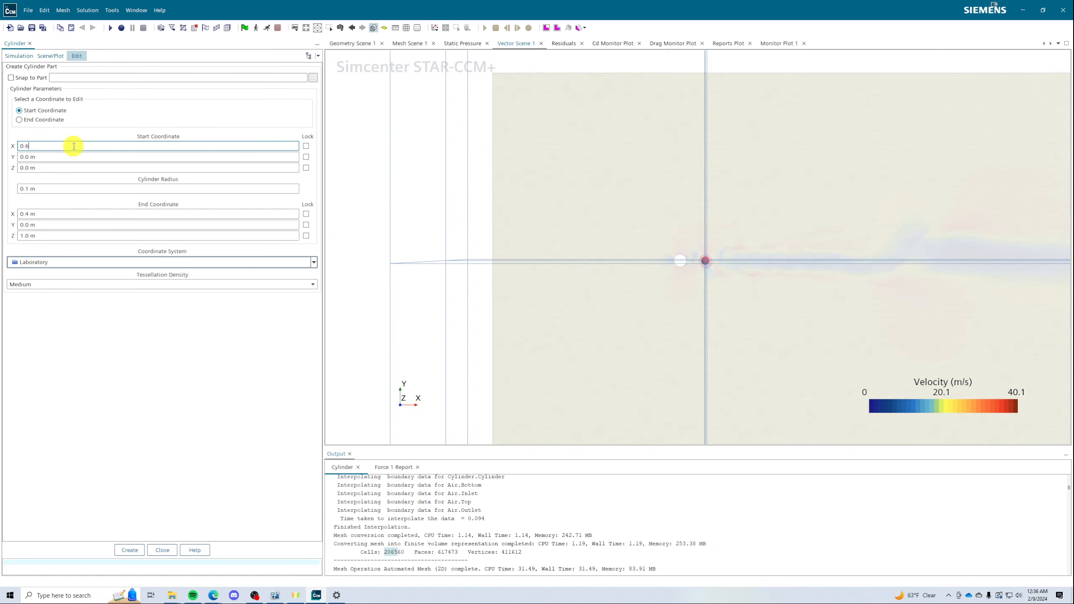
{"action": "left_click", "coordinate": [49, 214]}
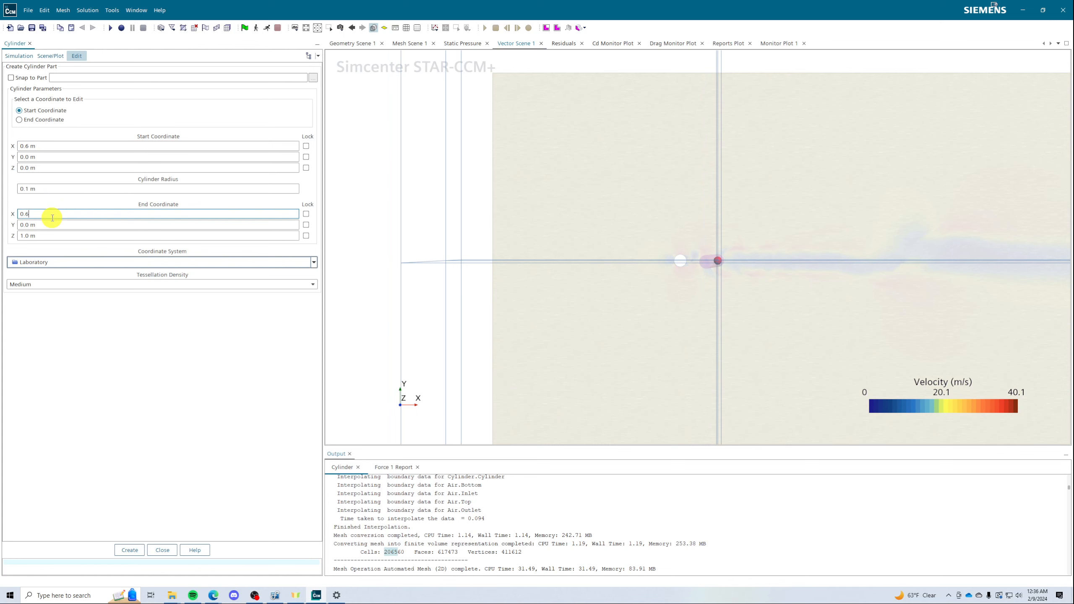
{"action": "left_click", "coordinate": [131, 550]}
{"action": "left_click", "coordinate": [163, 551]}
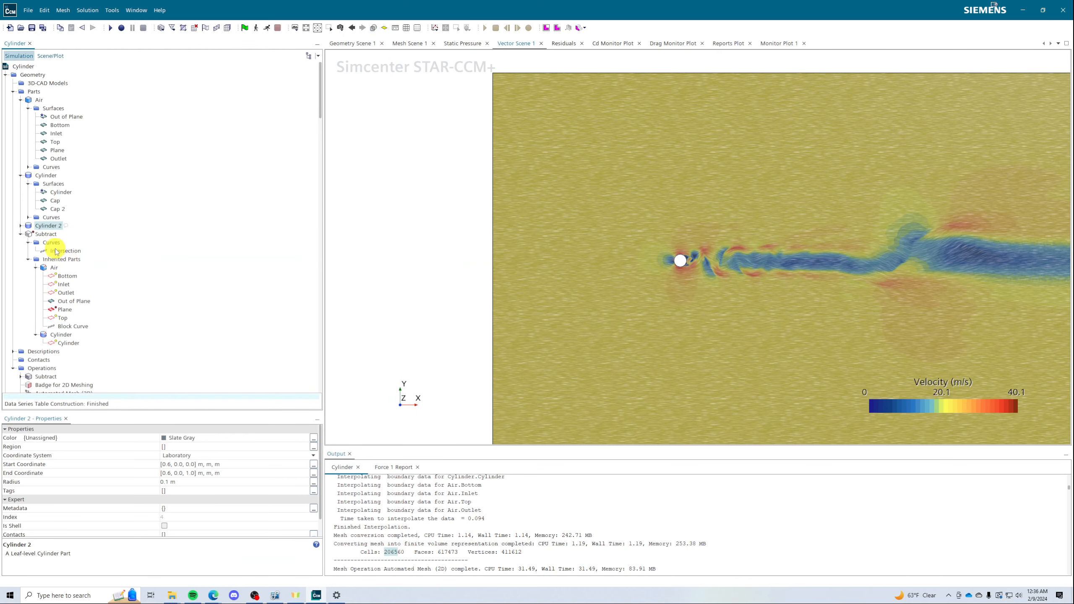
- Add Cylinder 2 to the input parts of the Subtract operation, keeping Air as the target part
{"action": "scroll", "coordinate": [56, 251], "scroll_direction": "down", "scroll_amount": 3}
{"action": "scroll", "coordinate": [26, 303], "scroll_direction": "down", "scroll_amount": 2}
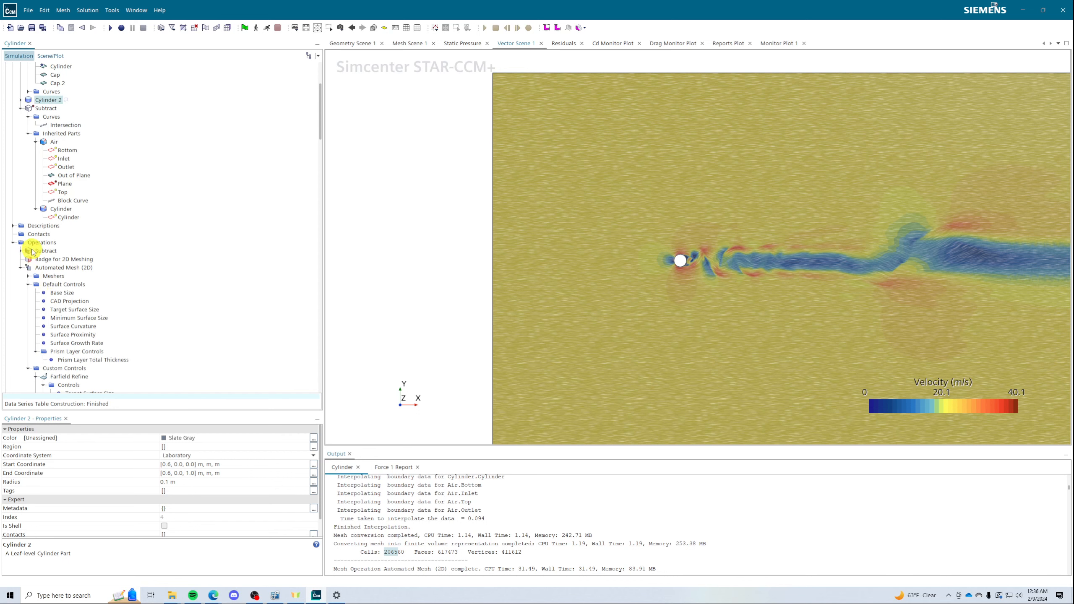
{"action": "double_click", "coordinate": [22, 253]}
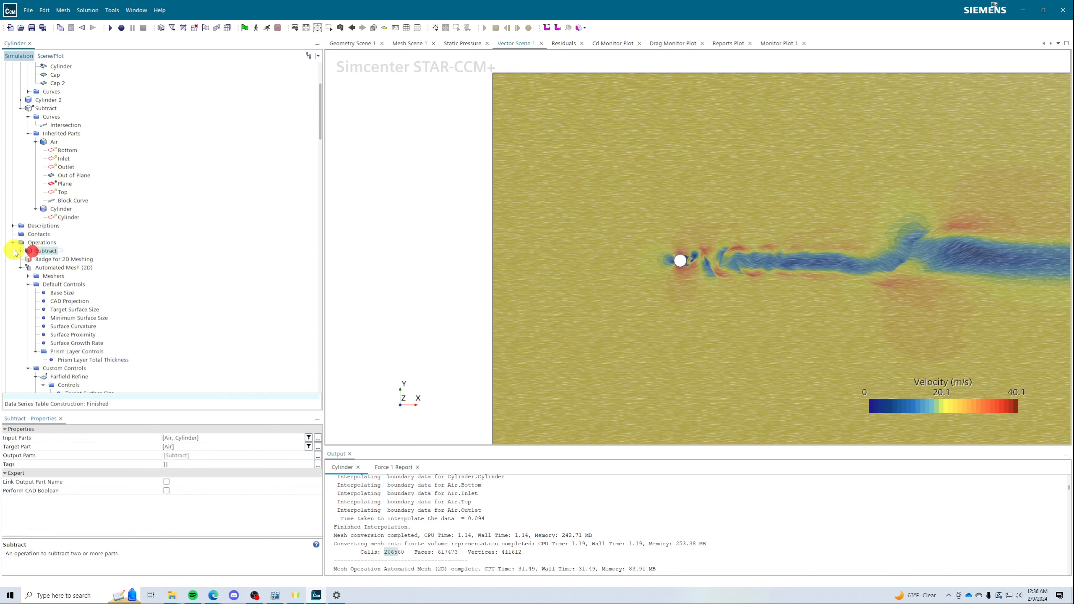
{"action": "left_click", "coordinate": [201, 436]}
{"action": "left_click", "coordinate": [202, 462]}
{"action": "left_click", "coordinate": [216, 337]}
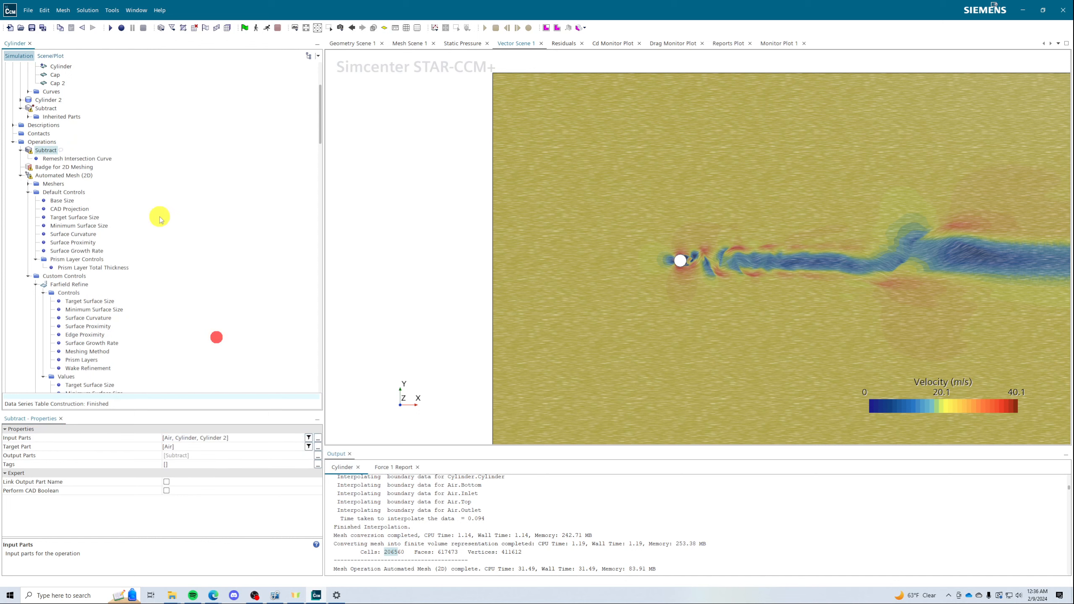
- Split the surface of the Cylinder 2 part by angle using the default settings
{"action": "scroll", "coordinate": [46, 183], "scroll_direction": "up", "scroll_amount": 4}
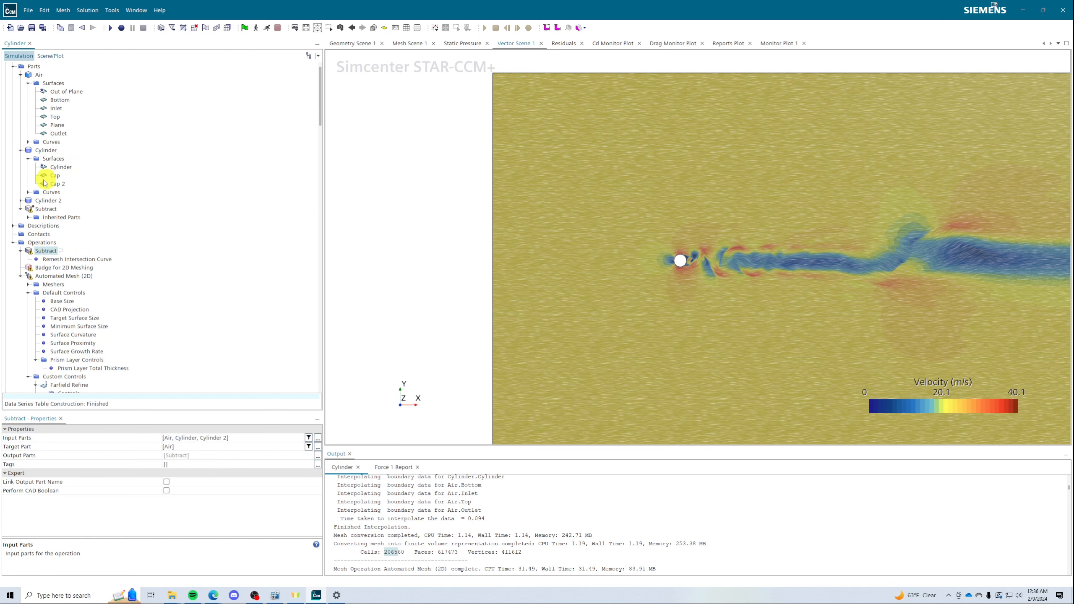
{"action": "left_click", "coordinate": [21, 200]}
{"action": "left_click", "coordinate": [28, 209]}
{"action": "left_click", "coordinate": [45, 217]}
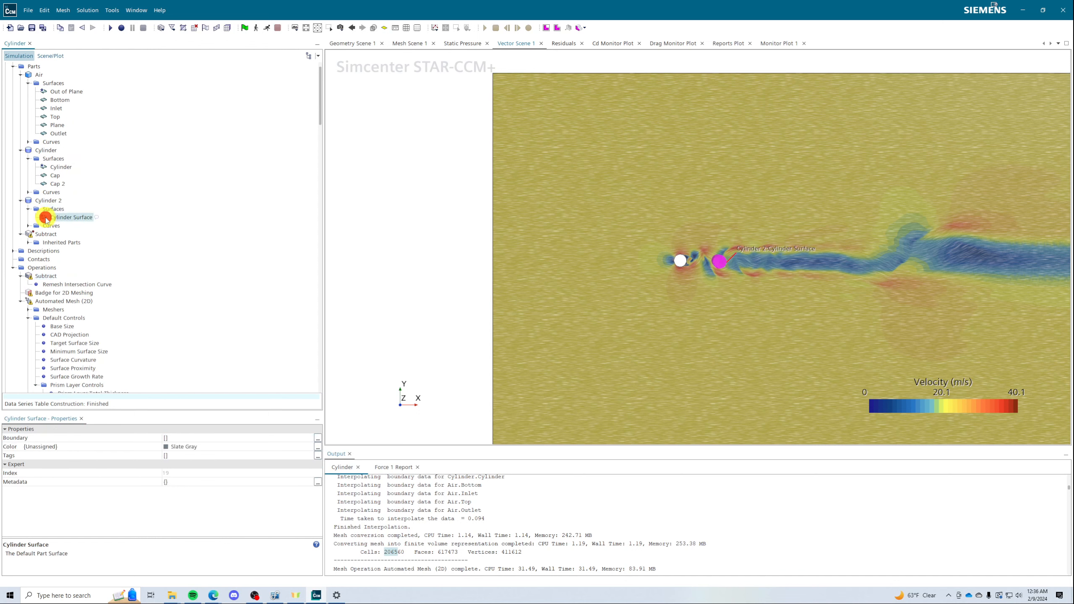
{"action": "right_click", "coordinate": [46, 217]}
{"action": "left_click", "coordinate": [89, 298]}
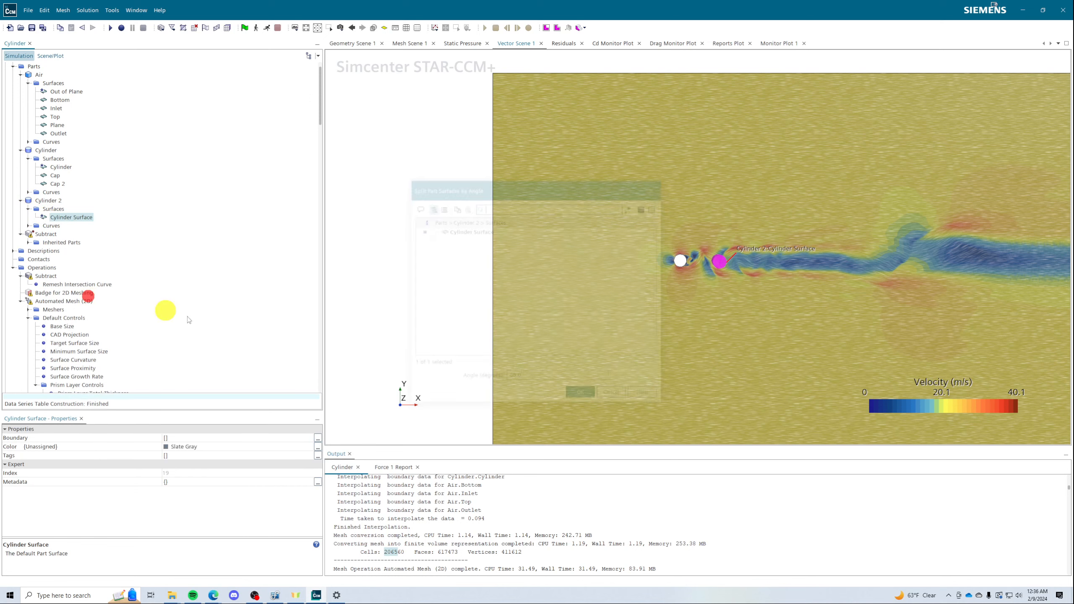
{"action": "left_click", "coordinate": [573, 397]}
- Execute all geometry and mesh operations to rebuild the subtraction and the 2D mesh
{"action": "scroll", "coordinate": [154, 297], "scroll_direction": "down", "scroll_amount": 4}
{"action": "right_click", "coordinate": [42, 185]}
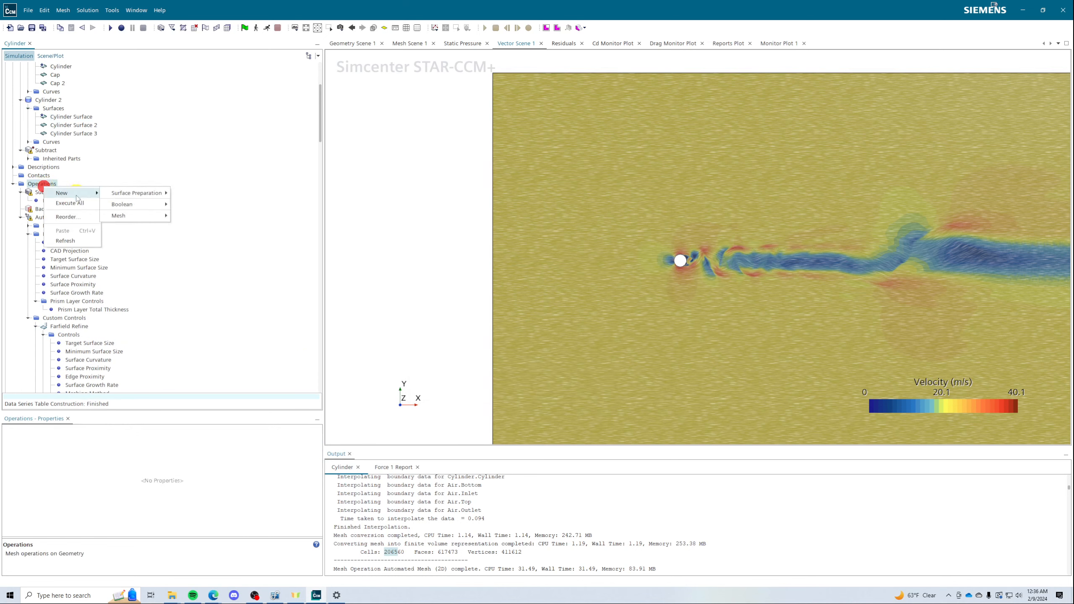
{"action": "left_click", "coordinate": [78, 203]}
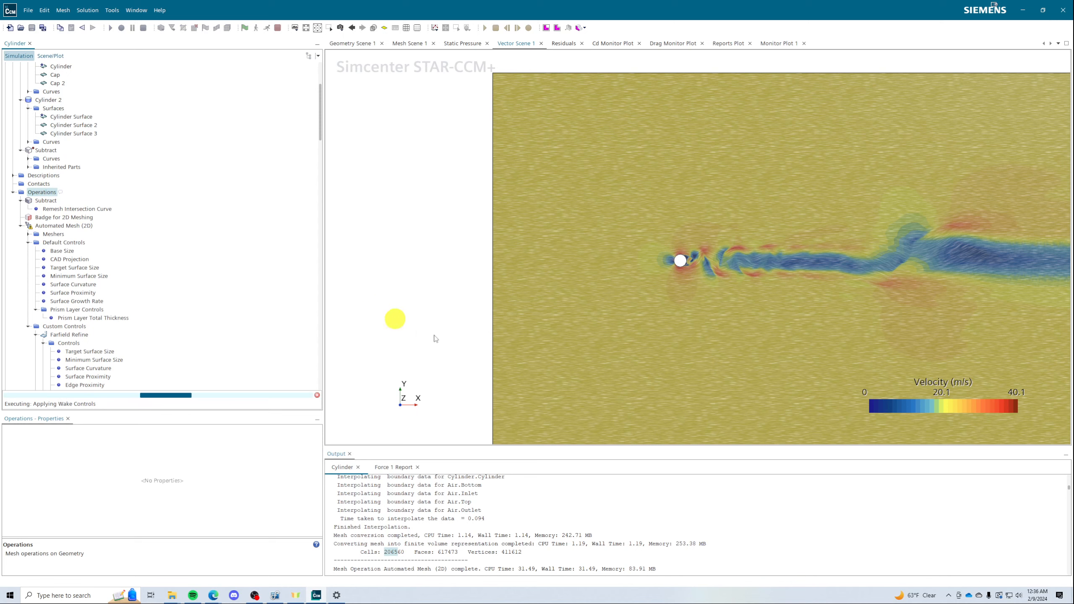
- Examine the velocity and static pressure fields around both cylinders in the vector and Static Pressure scenes as the case remeshes and iterates
{"action": "scroll", "coordinate": [718, 281], "scroll_direction": "up", "scroll_amount": 3}
{"action": "scroll", "coordinate": [707, 247], "scroll_direction": "up", "scroll_amount": 4}
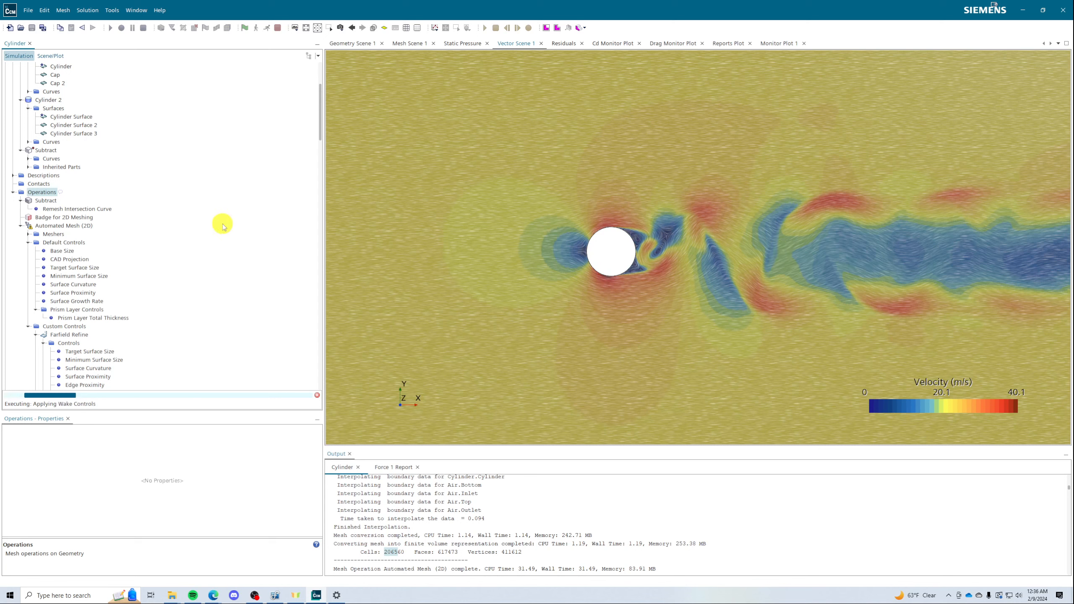
{"action": "scroll", "coordinate": [233, 241], "scroll_direction": "down", "scroll_amount": 4}
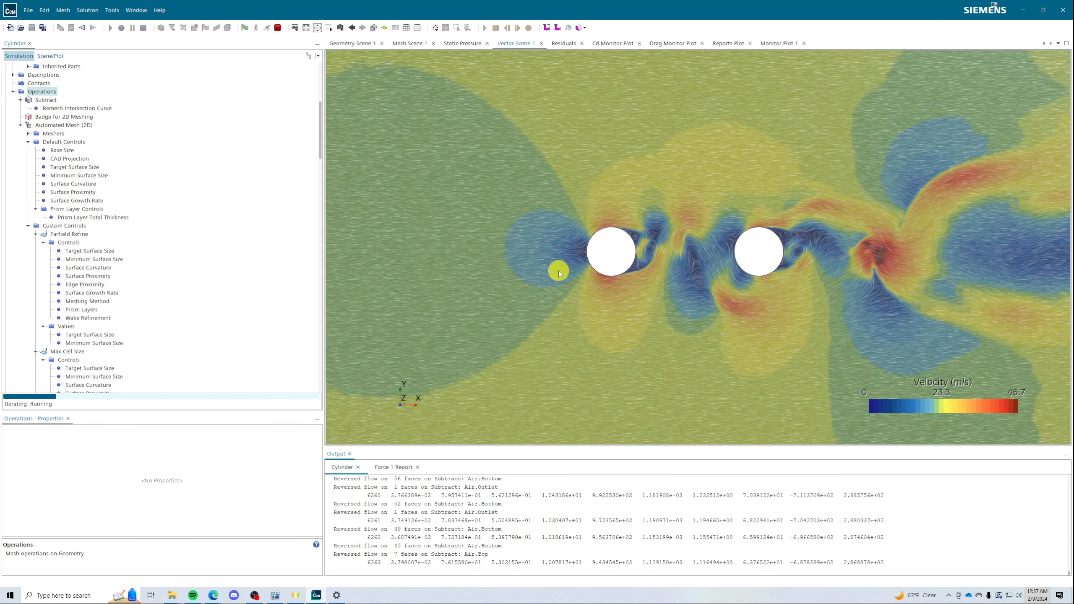
{"action": "right_click_drag", "start_coordinate": [909, 238], "coordinate": [849, 243]}
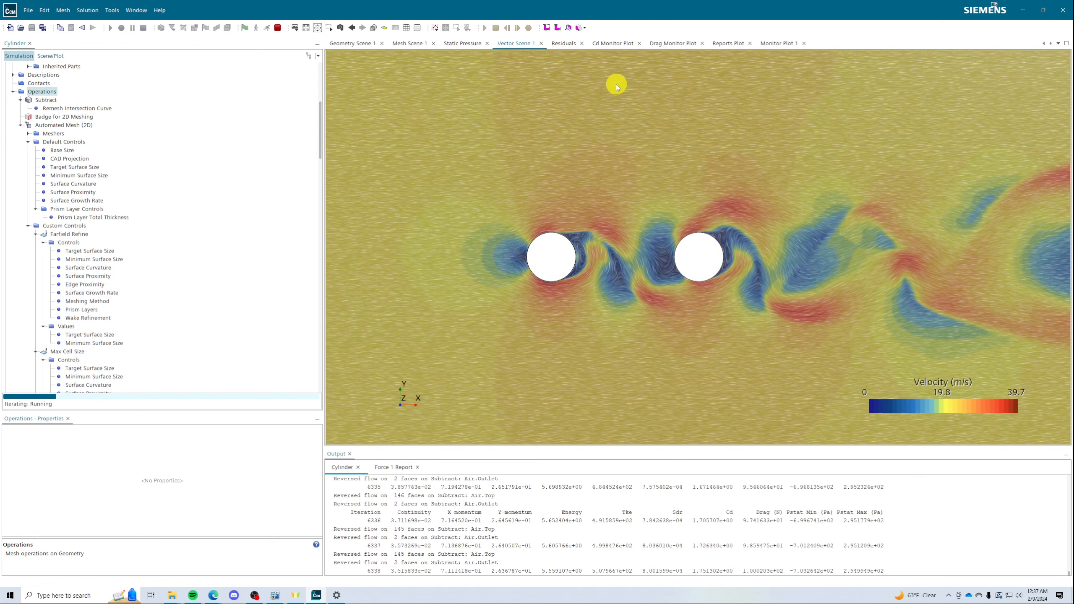
{"action": "left_click", "coordinate": [466, 44]}
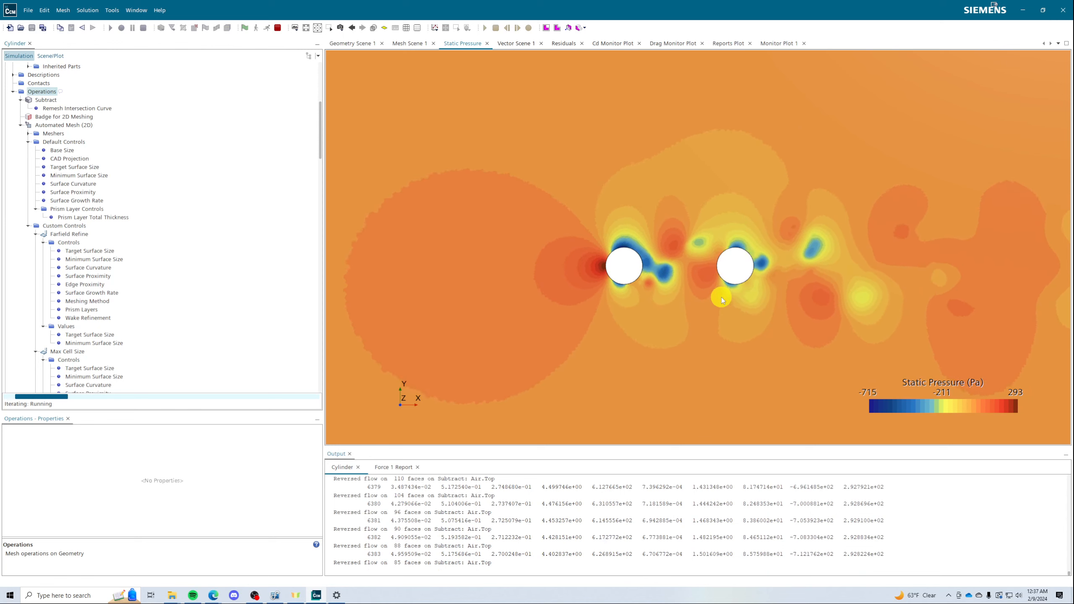
{"action": "left_click", "coordinate": [512, 44]}
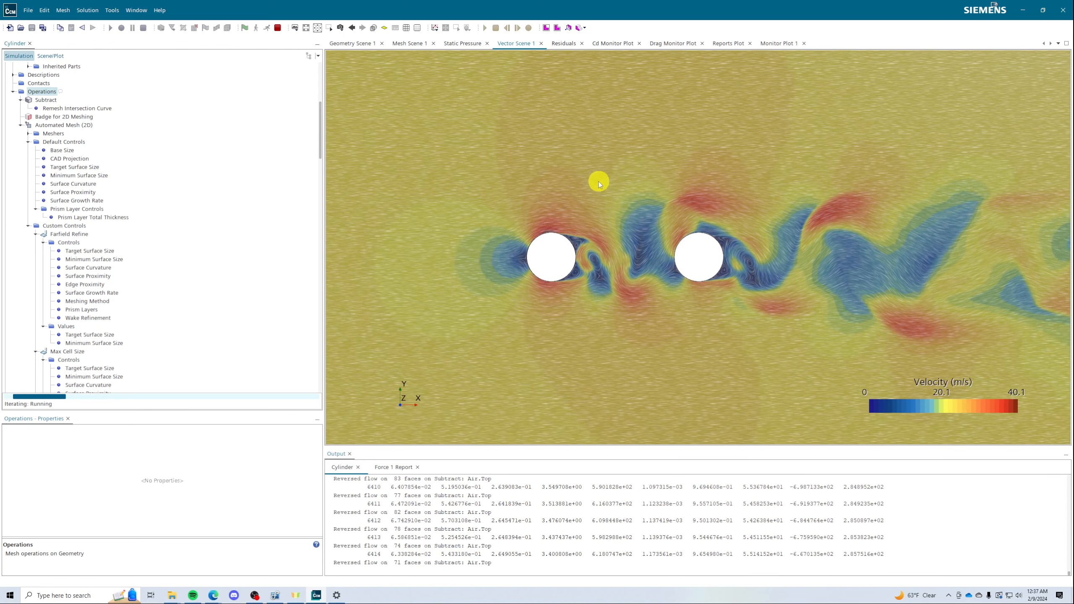
- Inspect the wake across the full domain and close up behind both cylinders in the vector scene, and stop the solver run
{"action": "scroll", "coordinate": [531, 254], "scroll_direction": "down", "scroll_amount": 6}
{"action": "scroll", "coordinate": [576, 272], "scroll_direction": "down", "scroll_amount": 5}
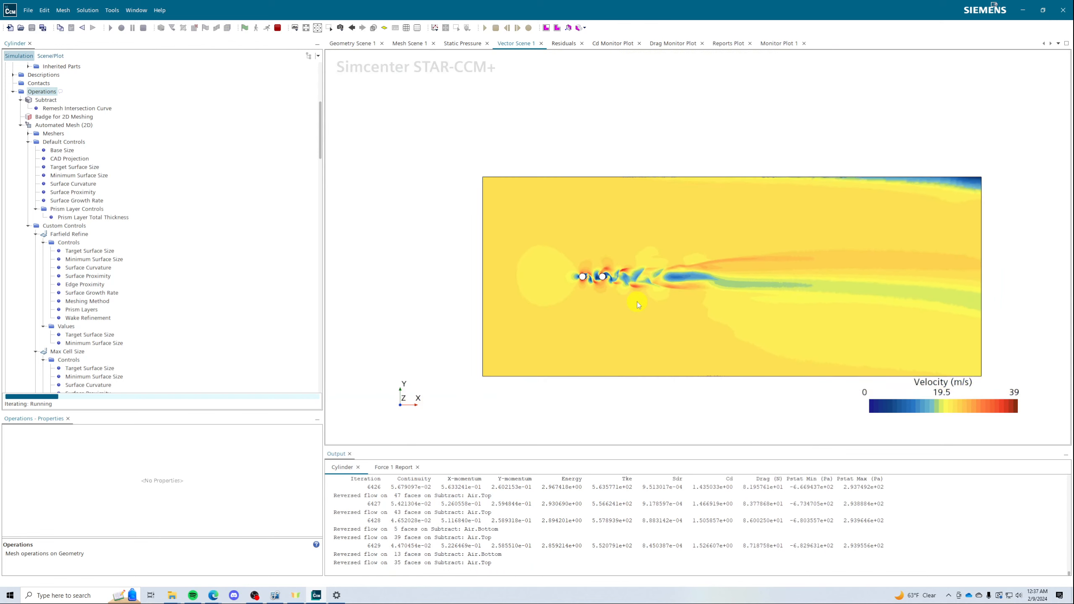
{"action": "scroll", "coordinate": [606, 276], "scroll_direction": "up", "scroll_amount": 10}
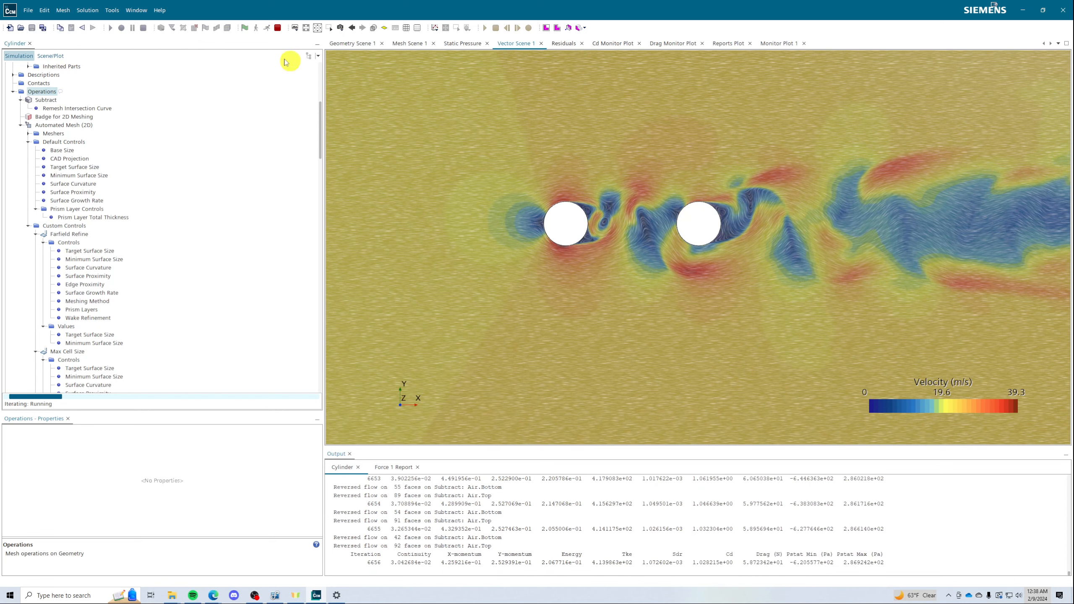
{"action": "left_click", "coordinate": [277, 28]}
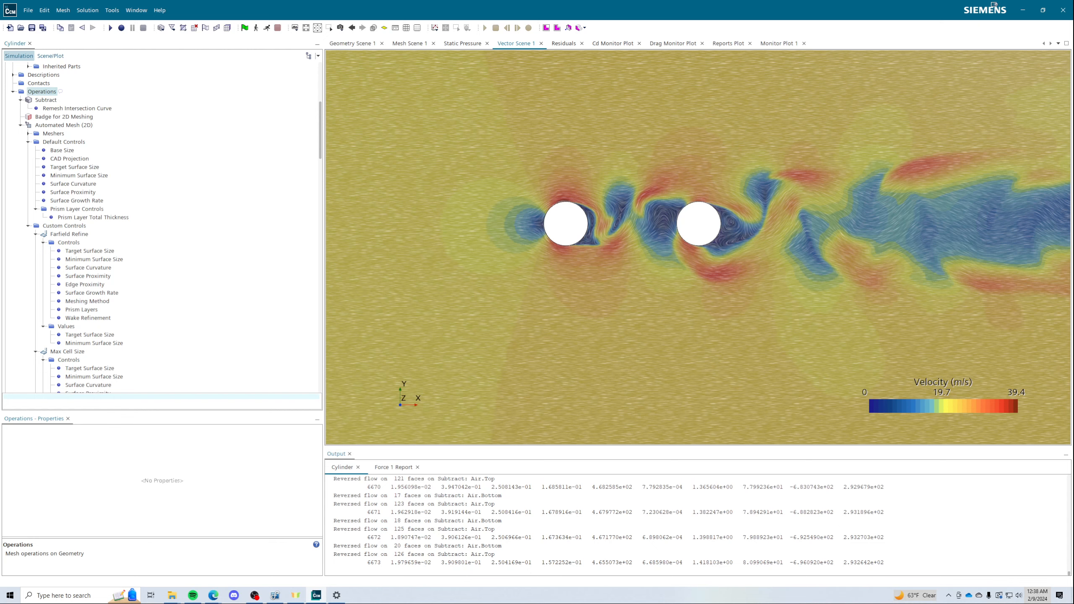
- Switch to the YouTube Studio browser window, make it taller and look through the videos of the STAR-CCM+ Spring 2023 playlist
{"action": "left_click_drag", "start_coordinate": [1073, 107], "coordinate": [619, 120]}
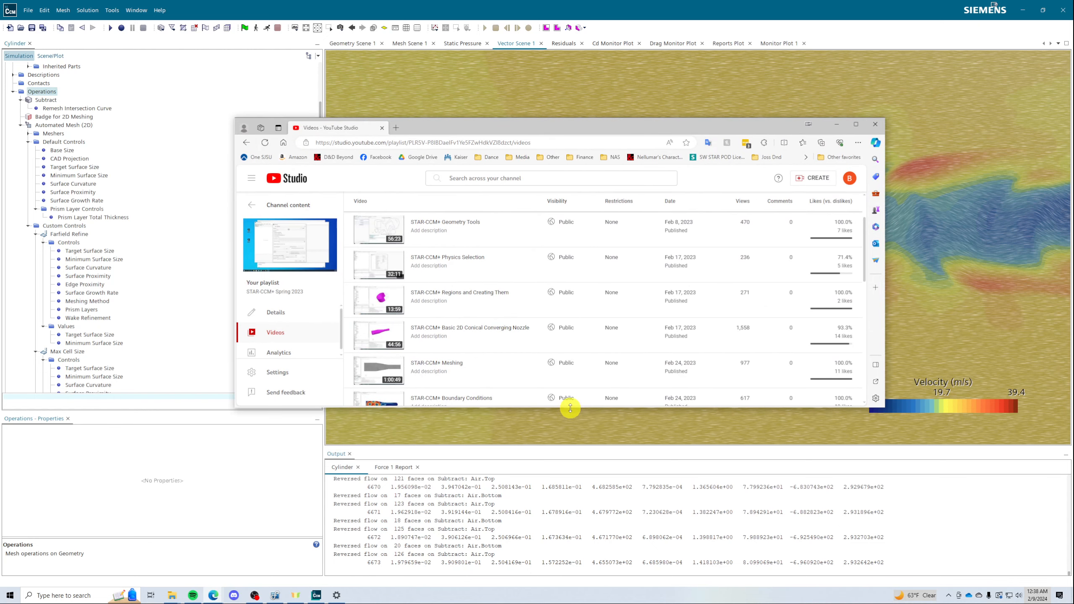
{"action": "left_click_drag", "start_coordinate": [571, 407], "coordinate": [571, 555]}
{"action": "scroll", "coordinate": [534, 351], "scroll_direction": "up", "scroll_amount": 2}
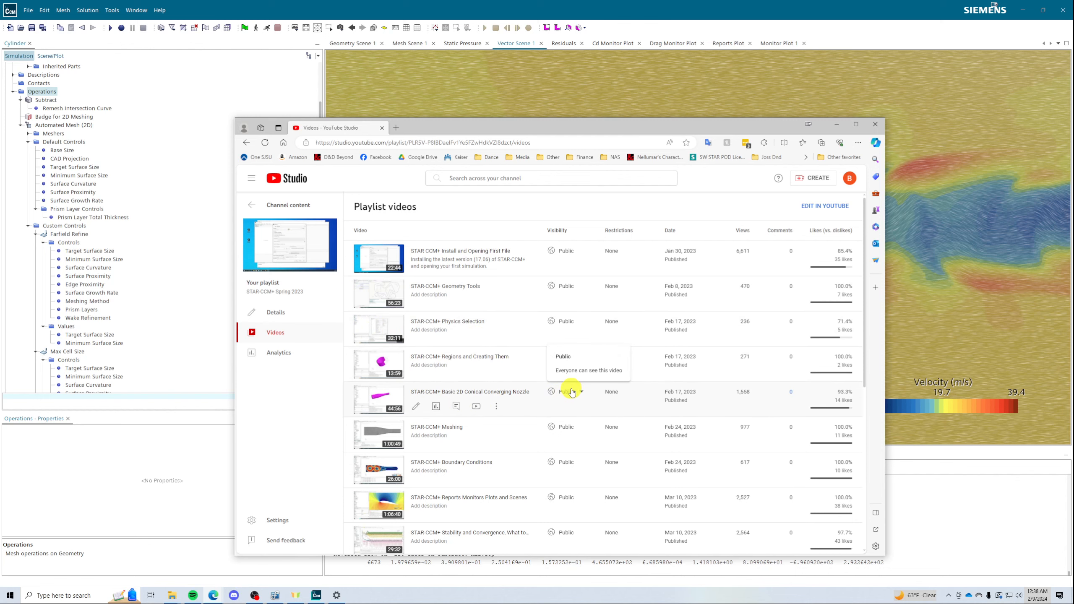
{"action": "scroll", "coordinate": [549, 389], "scroll_direction": "down", "scroll_amount": 3}
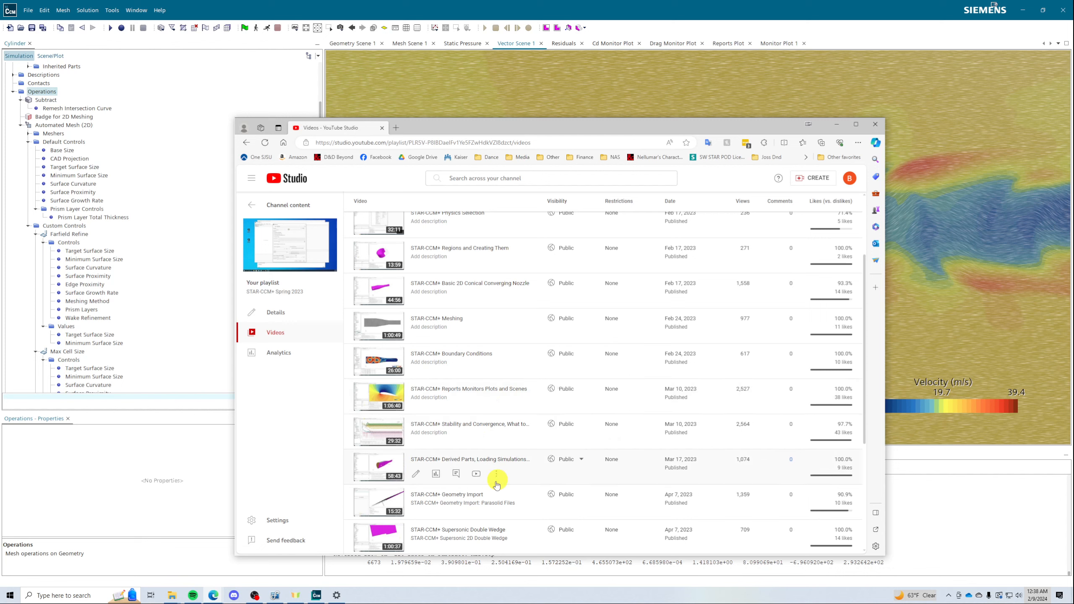
{"action": "scroll", "coordinate": [592, 434], "scroll_direction": "down", "scroll_amount": 1}
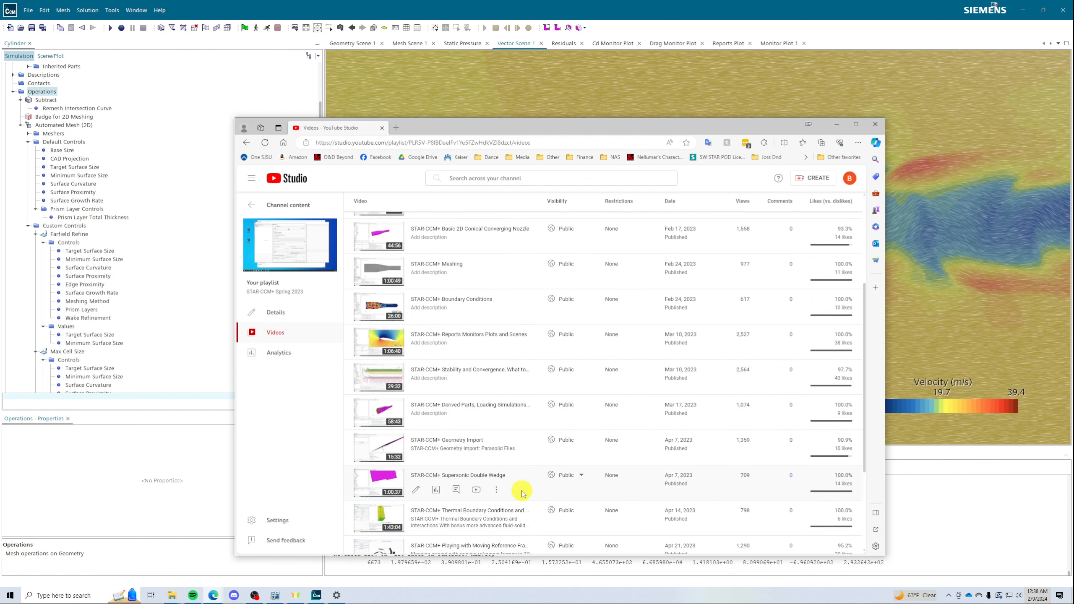
{"action": "scroll", "coordinate": [525, 472], "scroll_direction": "down", "scroll_amount": 3}
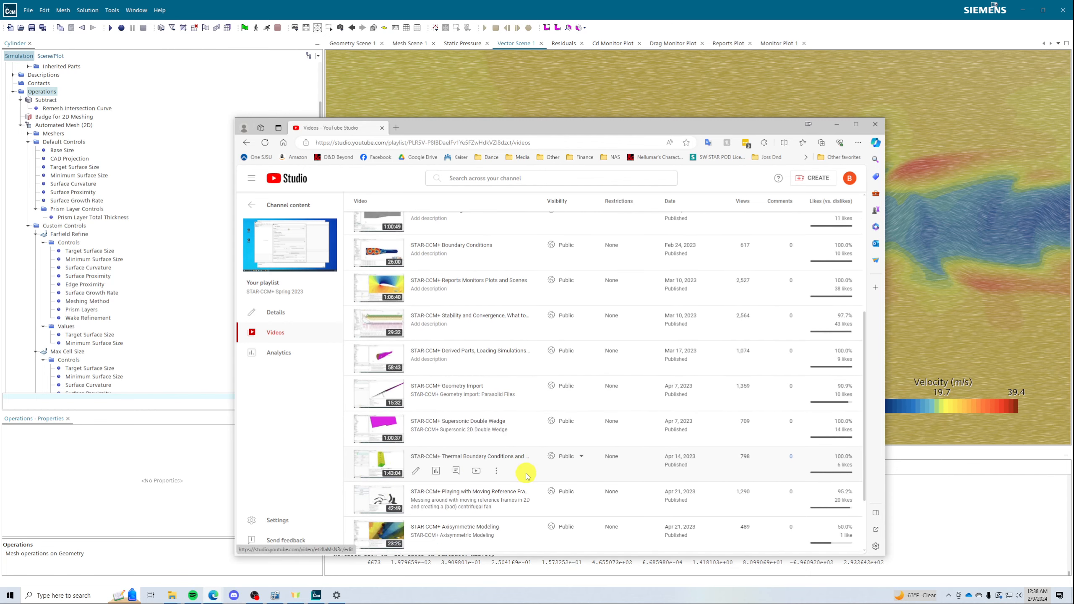
{"action": "scroll", "coordinate": [435, 366], "scroll_direction": "up", "scroll_amount": 5}
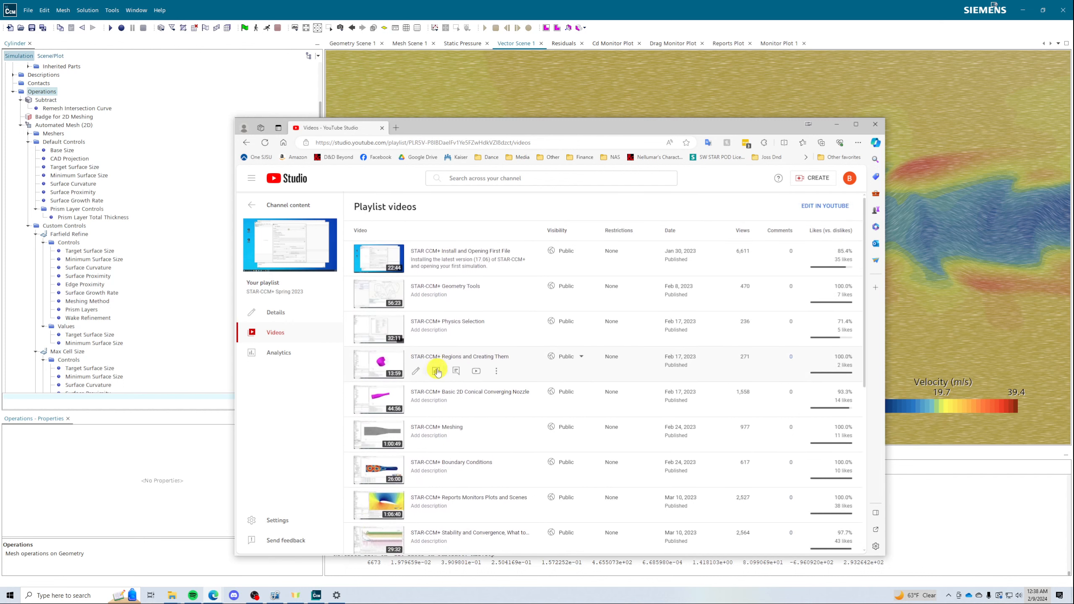